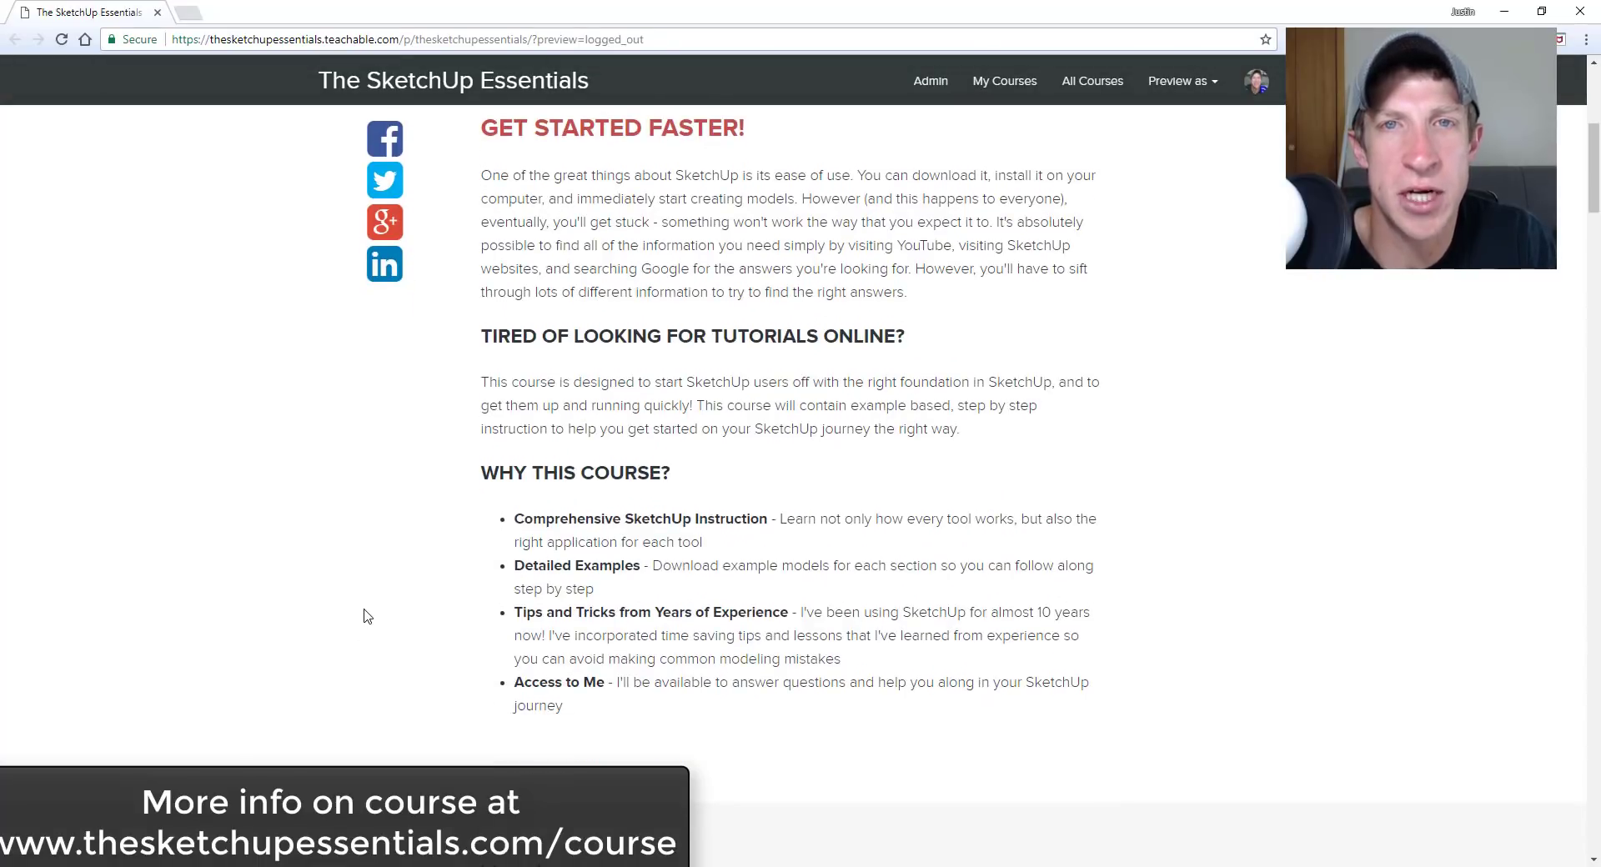
- Read through the SketchUp course page, from the introduction and instructor section to the interior design and Layout topics
{"action": "scroll", "coordinate": [361, 615], "scroll_direction": "down", "scroll_amount": 7}
{"action": "scroll", "coordinate": [361, 614], "scroll_direction": "down", "scroll_amount": 1}
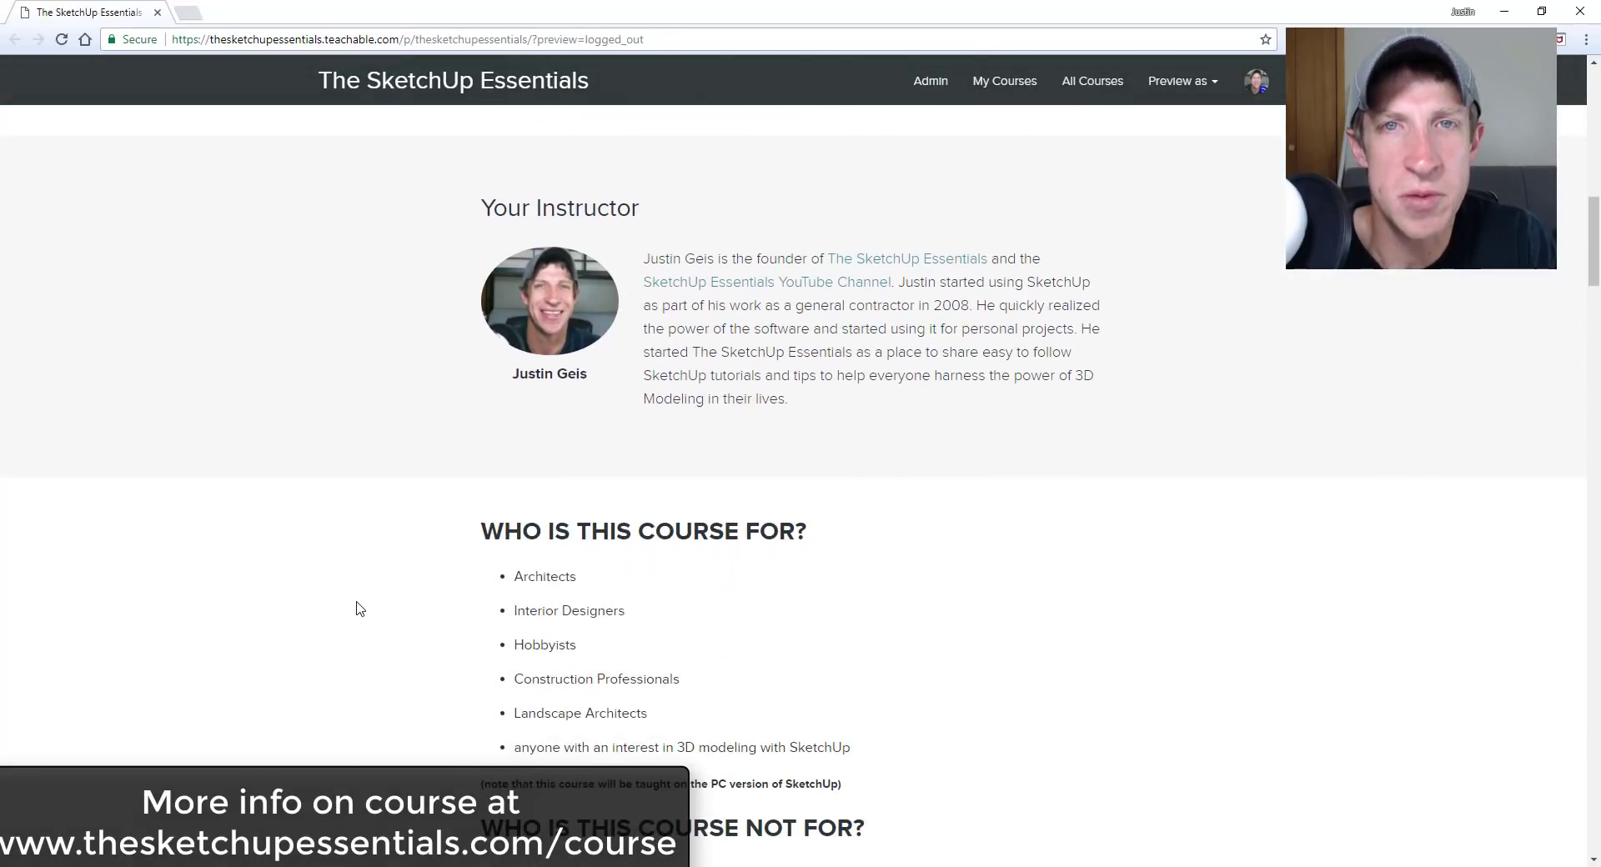
{"action": "scroll", "coordinate": [359, 608], "scroll_direction": "down", "scroll_amount": 4}
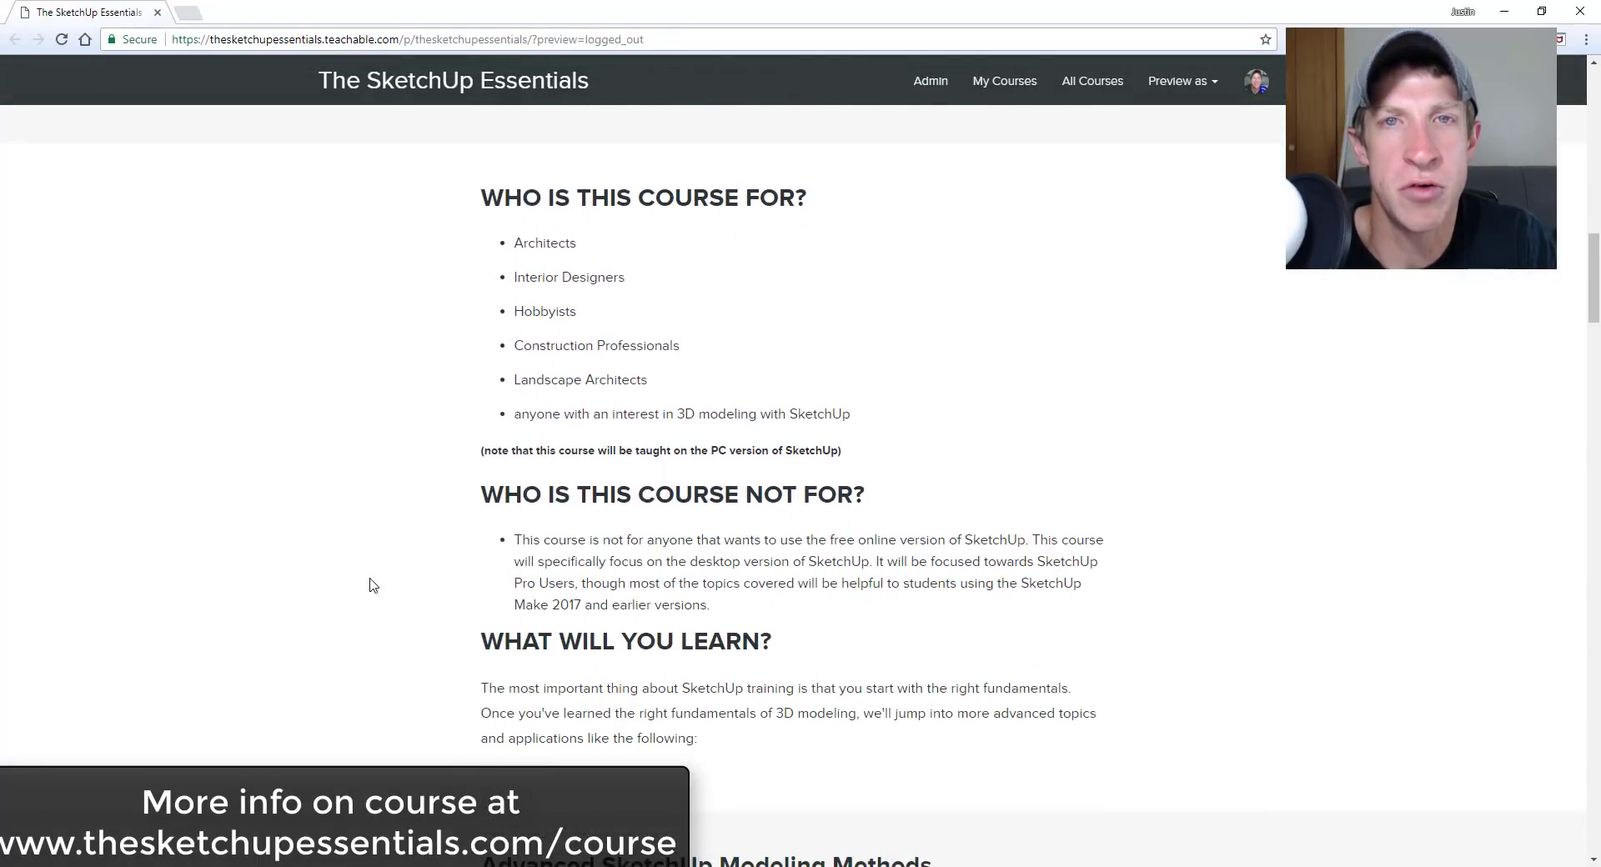
{"action": "scroll", "coordinate": [463, 560], "scroll_direction": "down", "scroll_amount": 6}
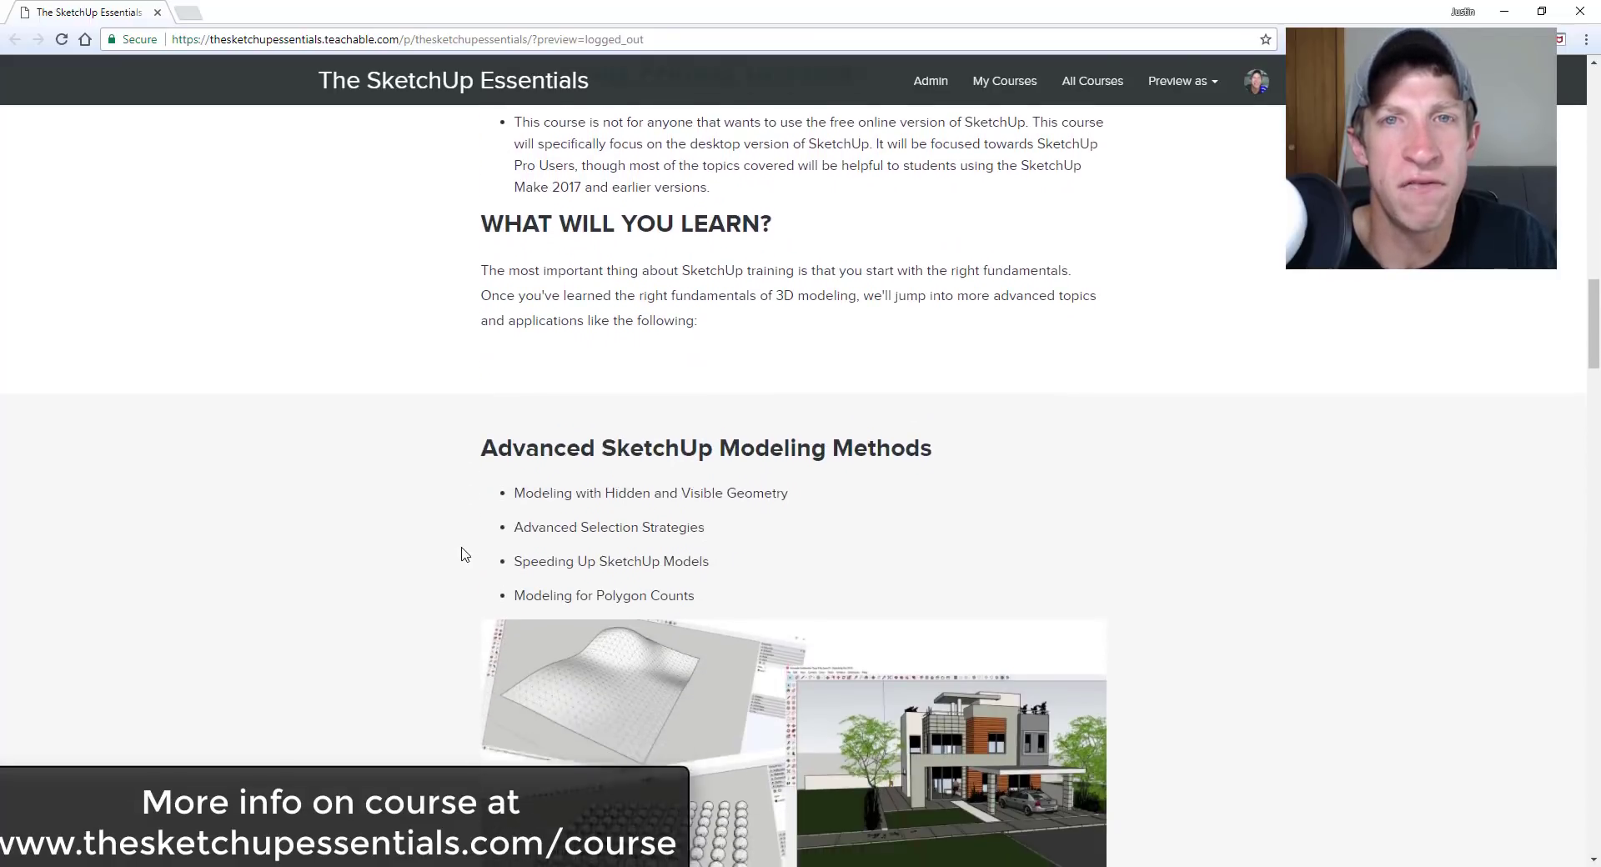
{"action": "scroll", "coordinate": [461, 556], "scroll_direction": "down", "scroll_amount": 2}
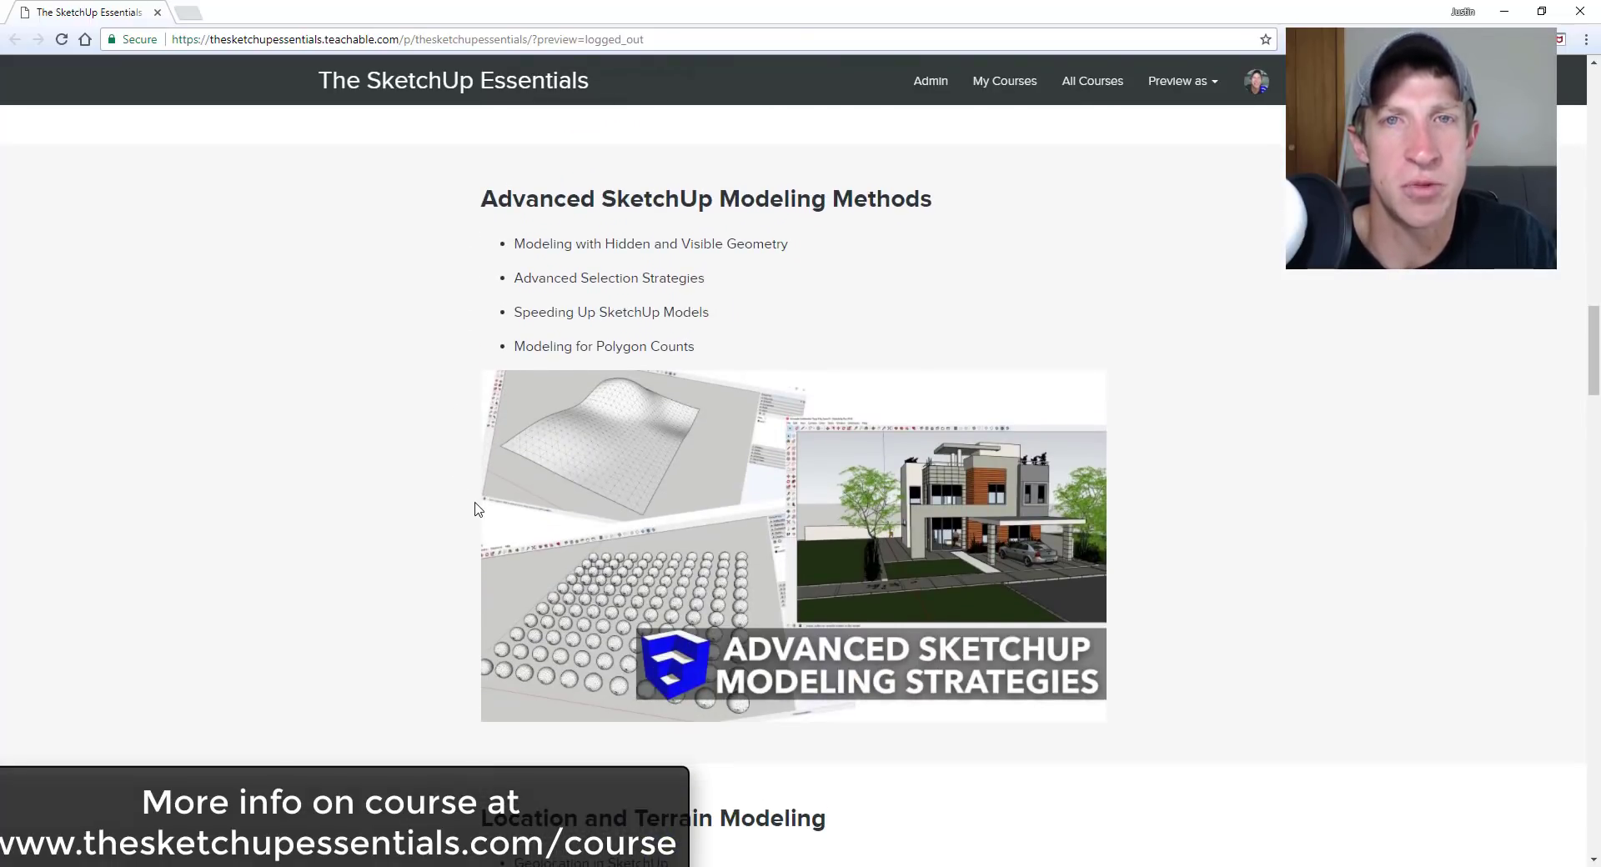
{"action": "scroll", "coordinate": [482, 468], "scroll_direction": "down", "scroll_amount": 8}
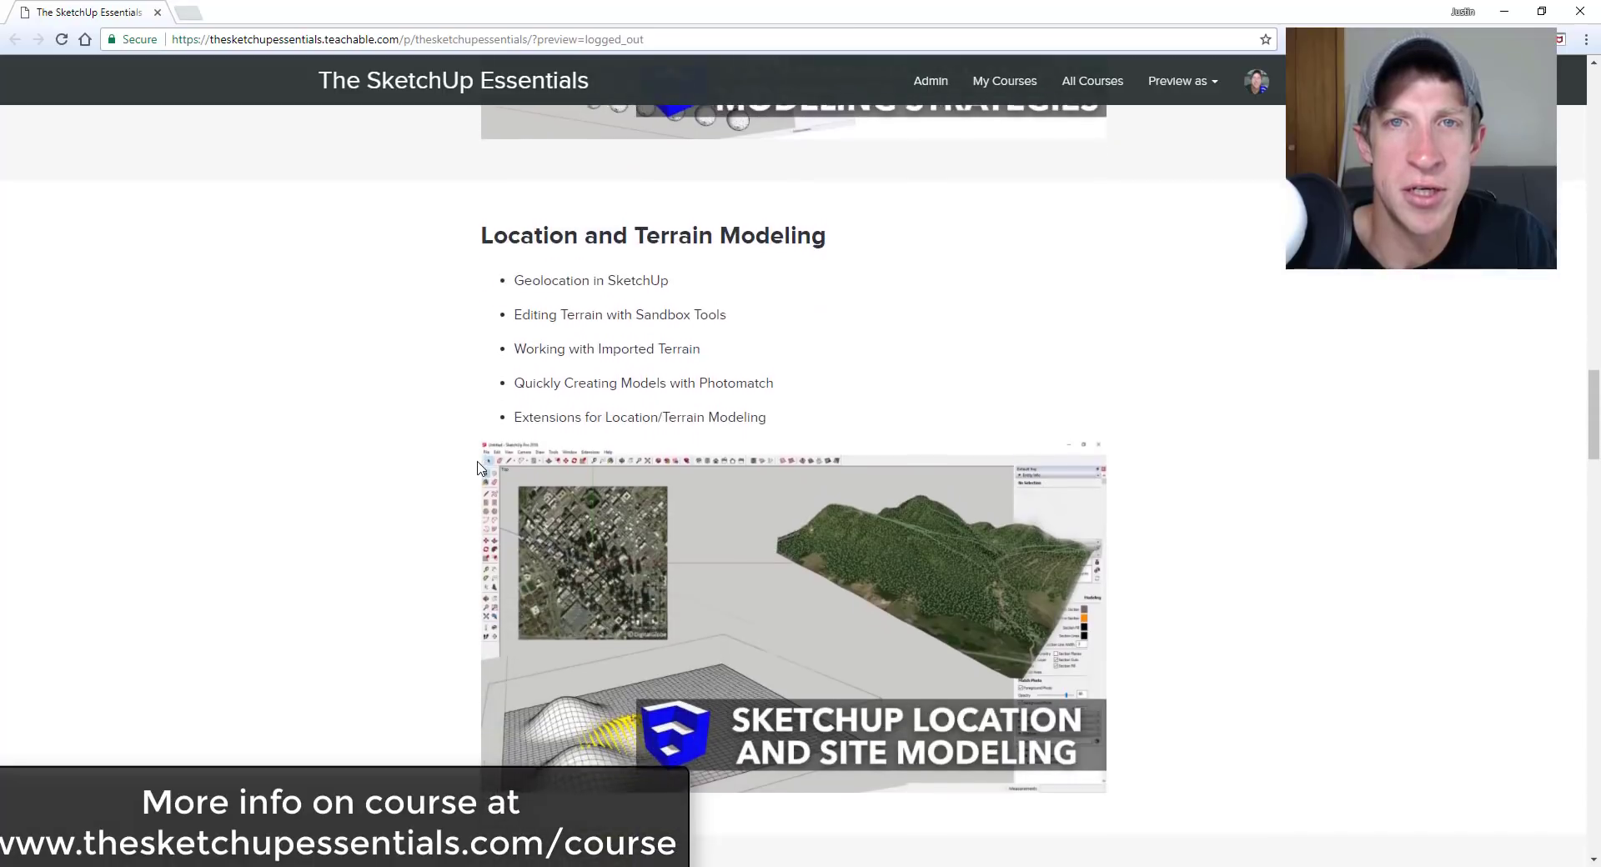
{"action": "scroll", "coordinate": [506, 357], "scroll_direction": "down", "scroll_amount": 4}
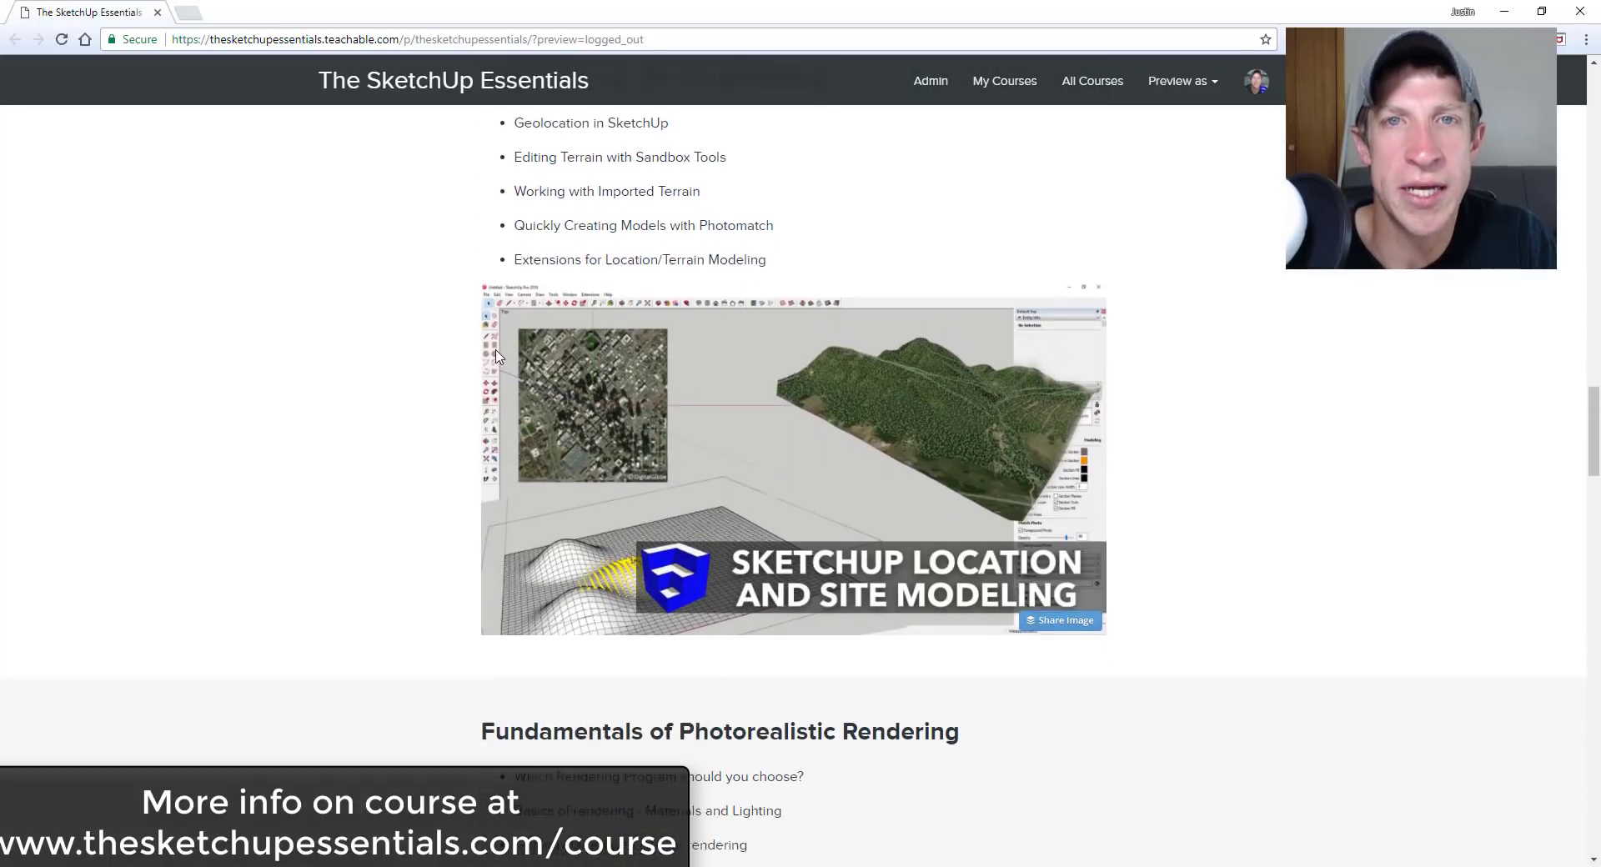
{"action": "scroll", "coordinate": [491, 367], "scroll_direction": "down", "scroll_amount": 4}
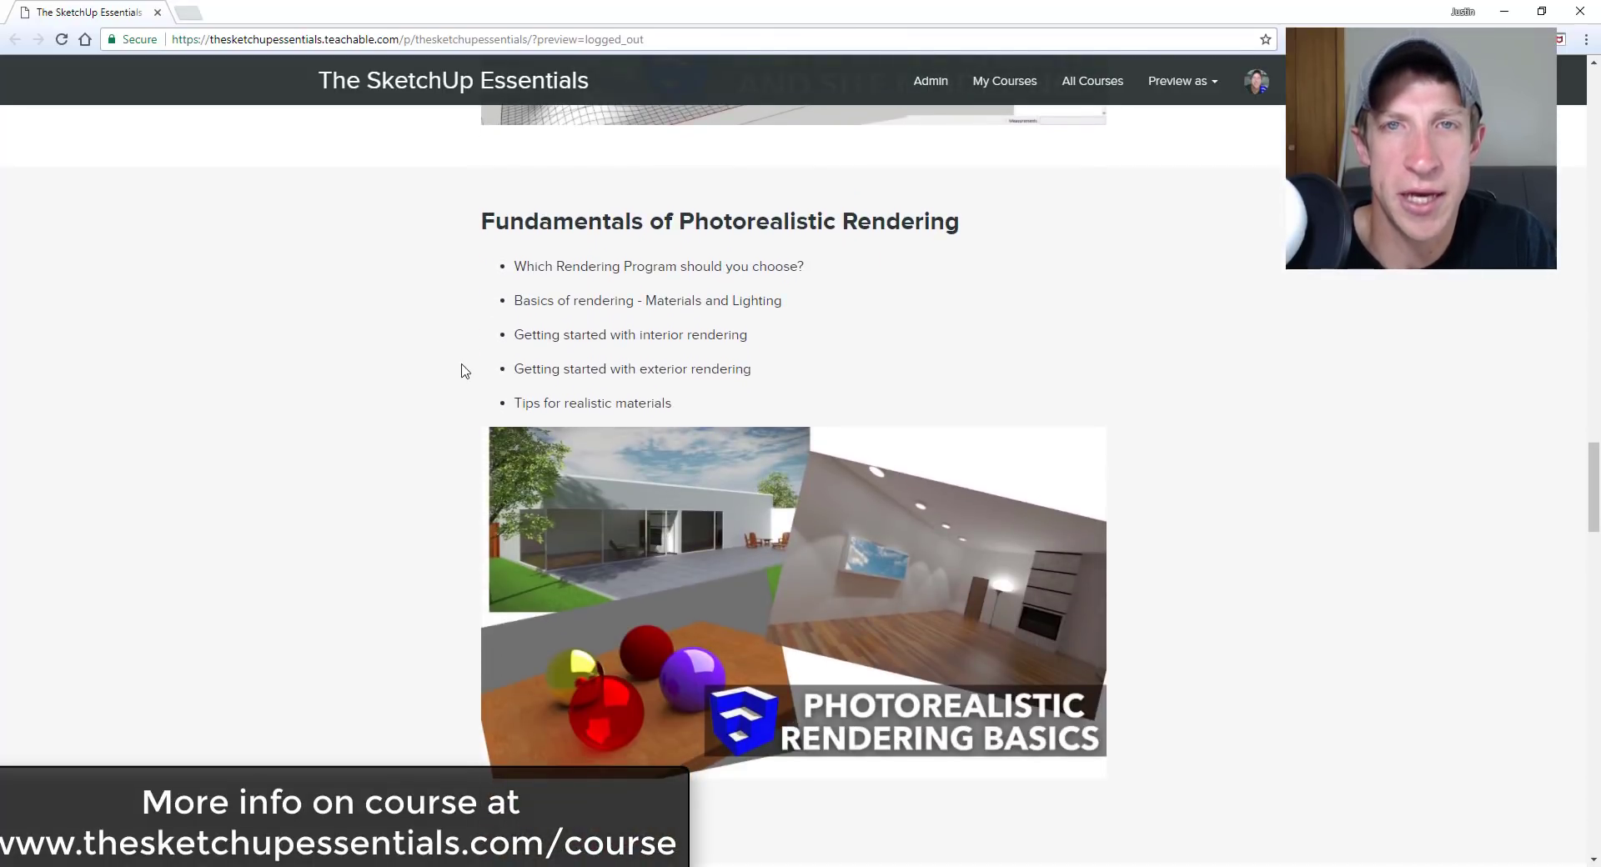
{"action": "scroll", "coordinate": [497, 391], "scroll_direction": "down", "scroll_amount": 10}
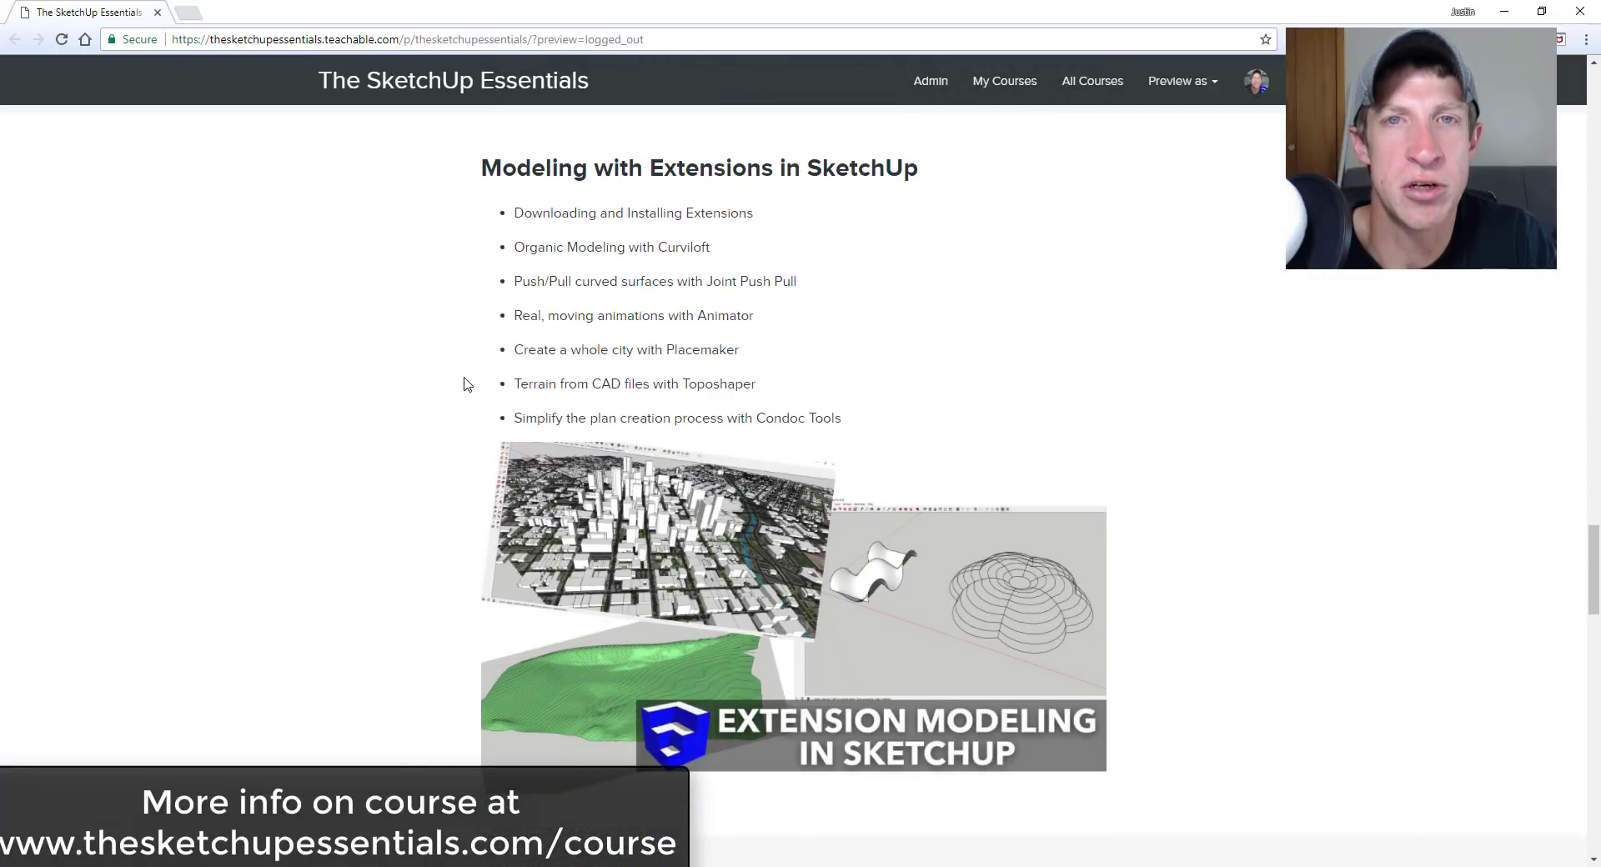
{"action": "scroll", "coordinate": [464, 385], "scroll_direction": "down", "scroll_amount": 9}
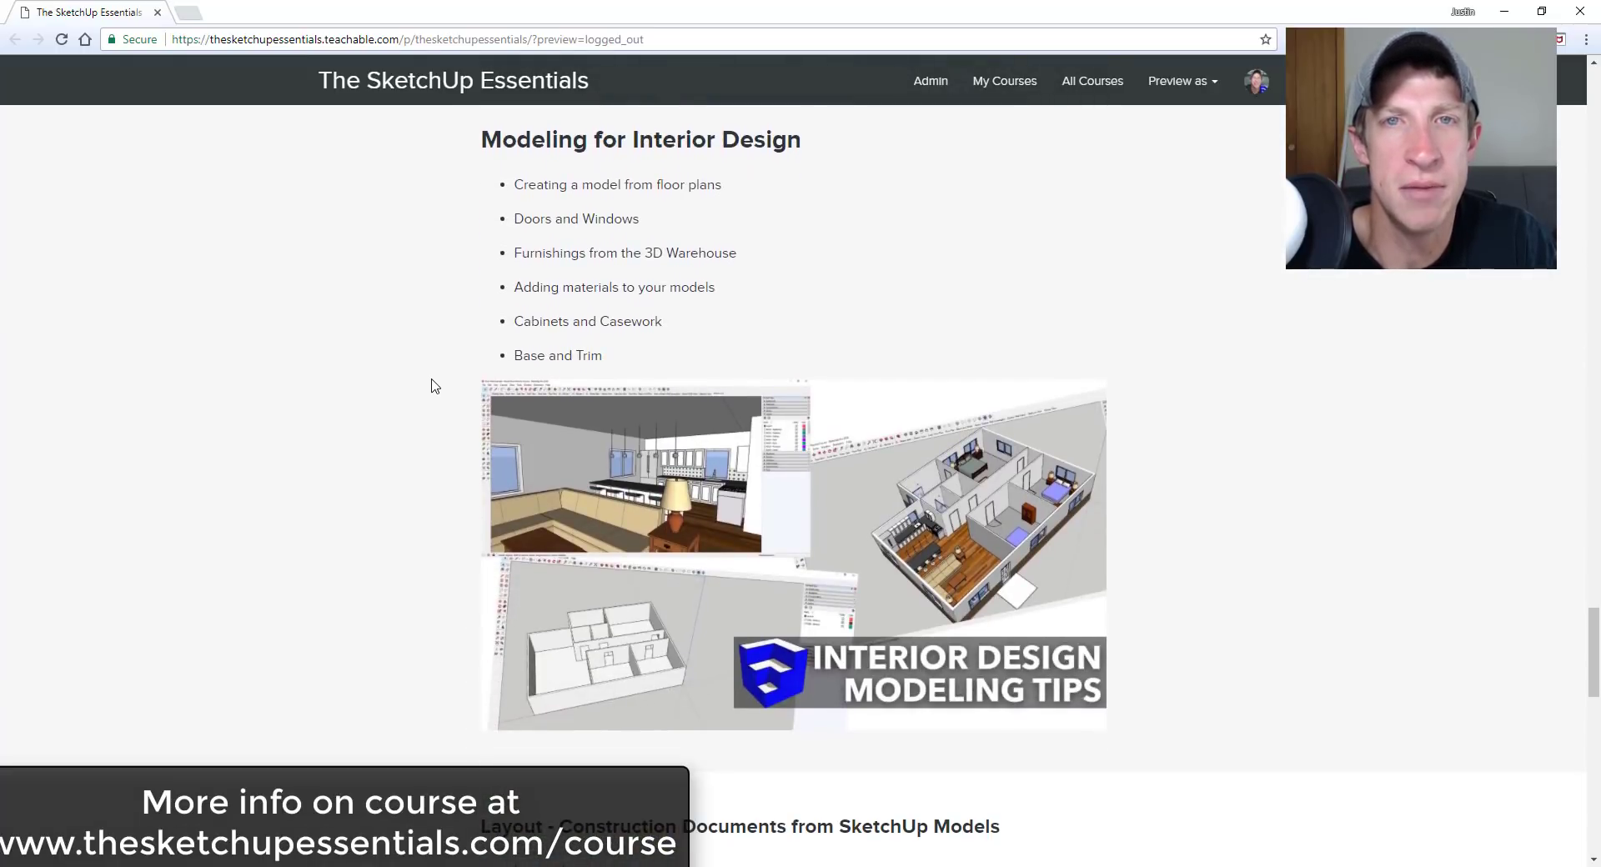
{"action": "scroll", "coordinate": [483, 315], "scroll_direction": "down", "scroll_amount": 3}
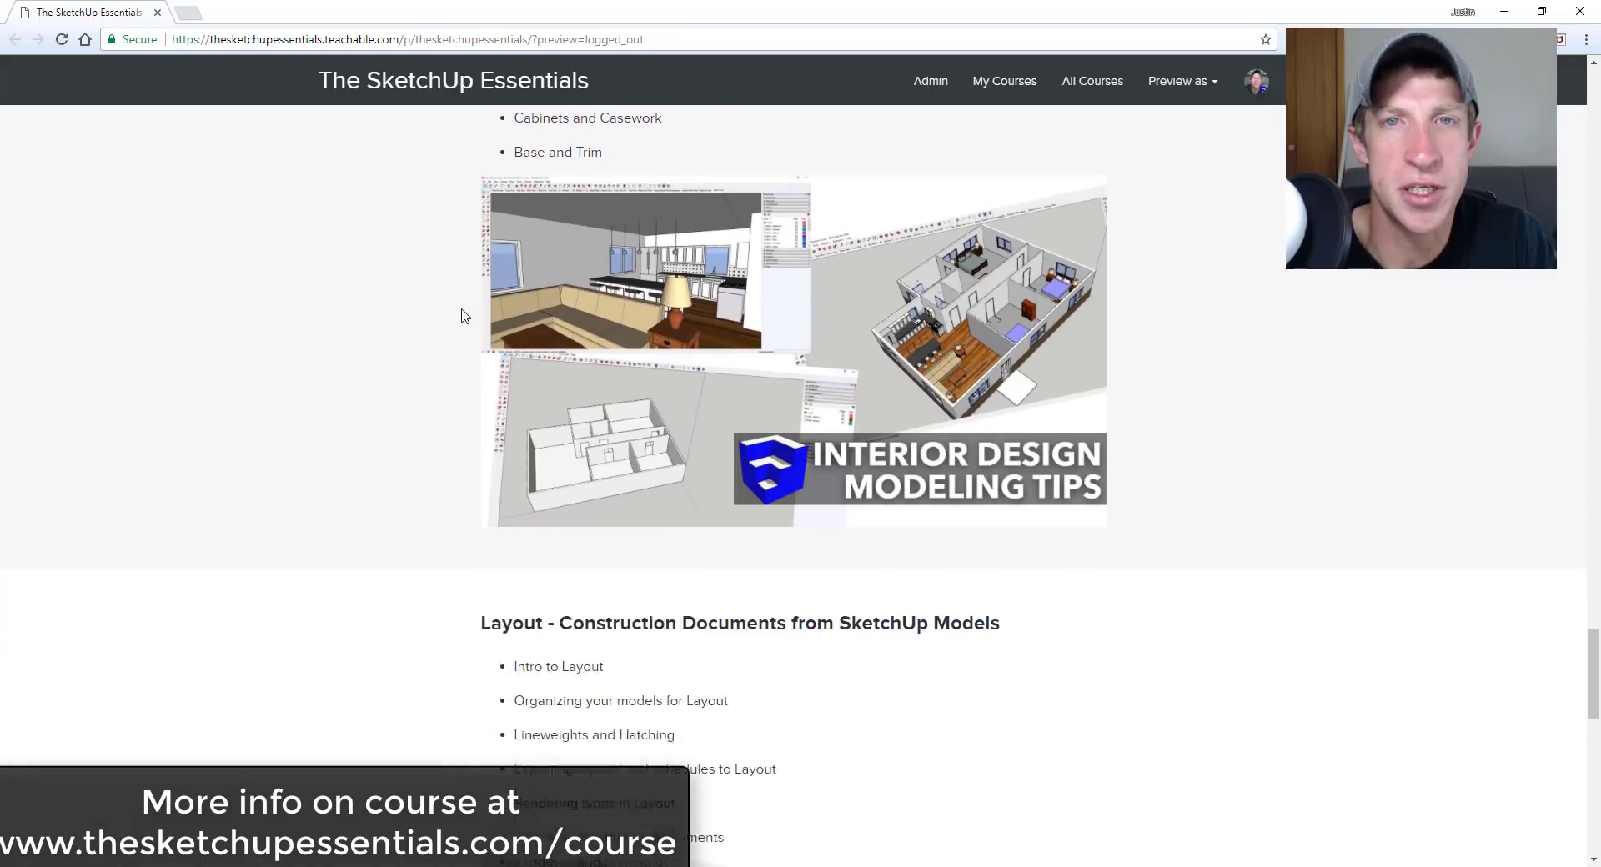
{"action": "scroll", "coordinate": [463, 315], "scroll_direction": "down", "scroll_amount": 5}
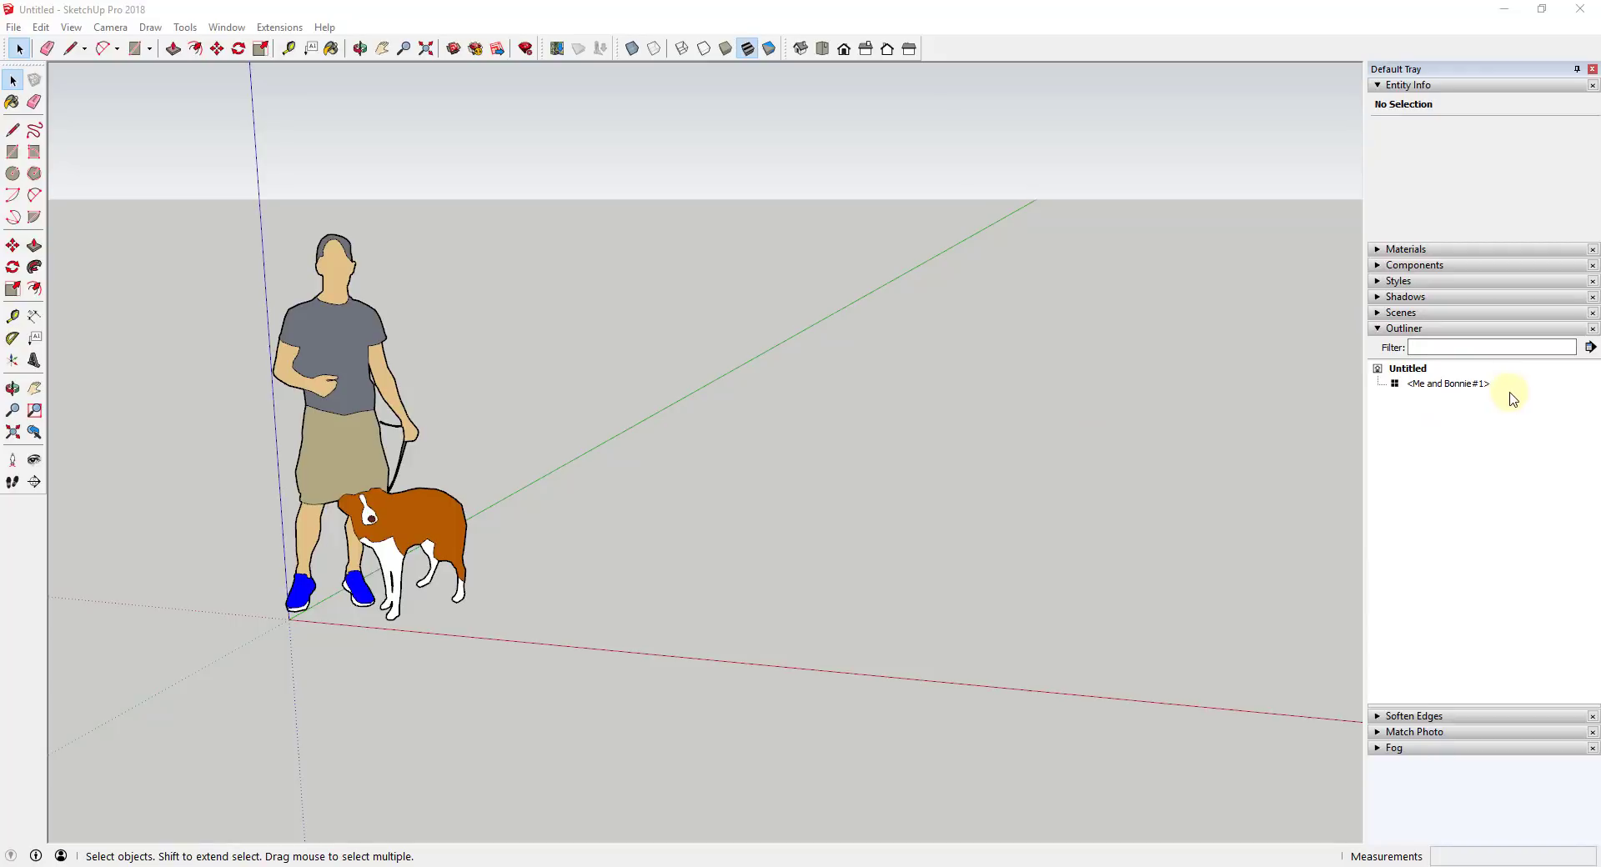
- Check which panels are enabled in the Default Tray, and inspect the person-and-dog component's Outliner entry
{"action": "left_click", "coordinate": [1032, 565]}
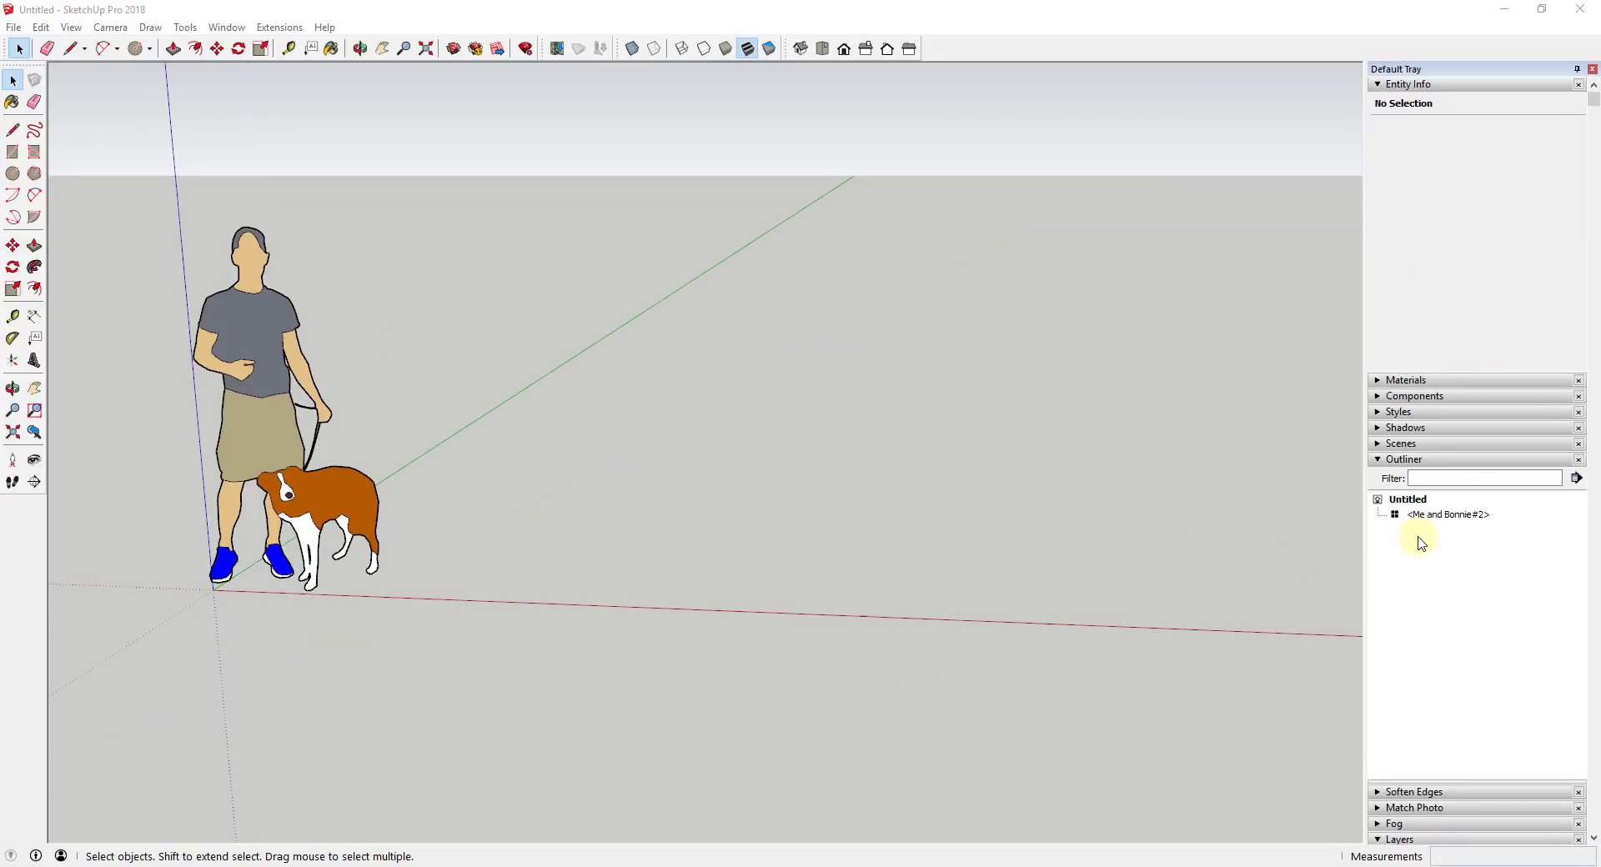
{"action": "left_click", "coordinate": [228, 26]}
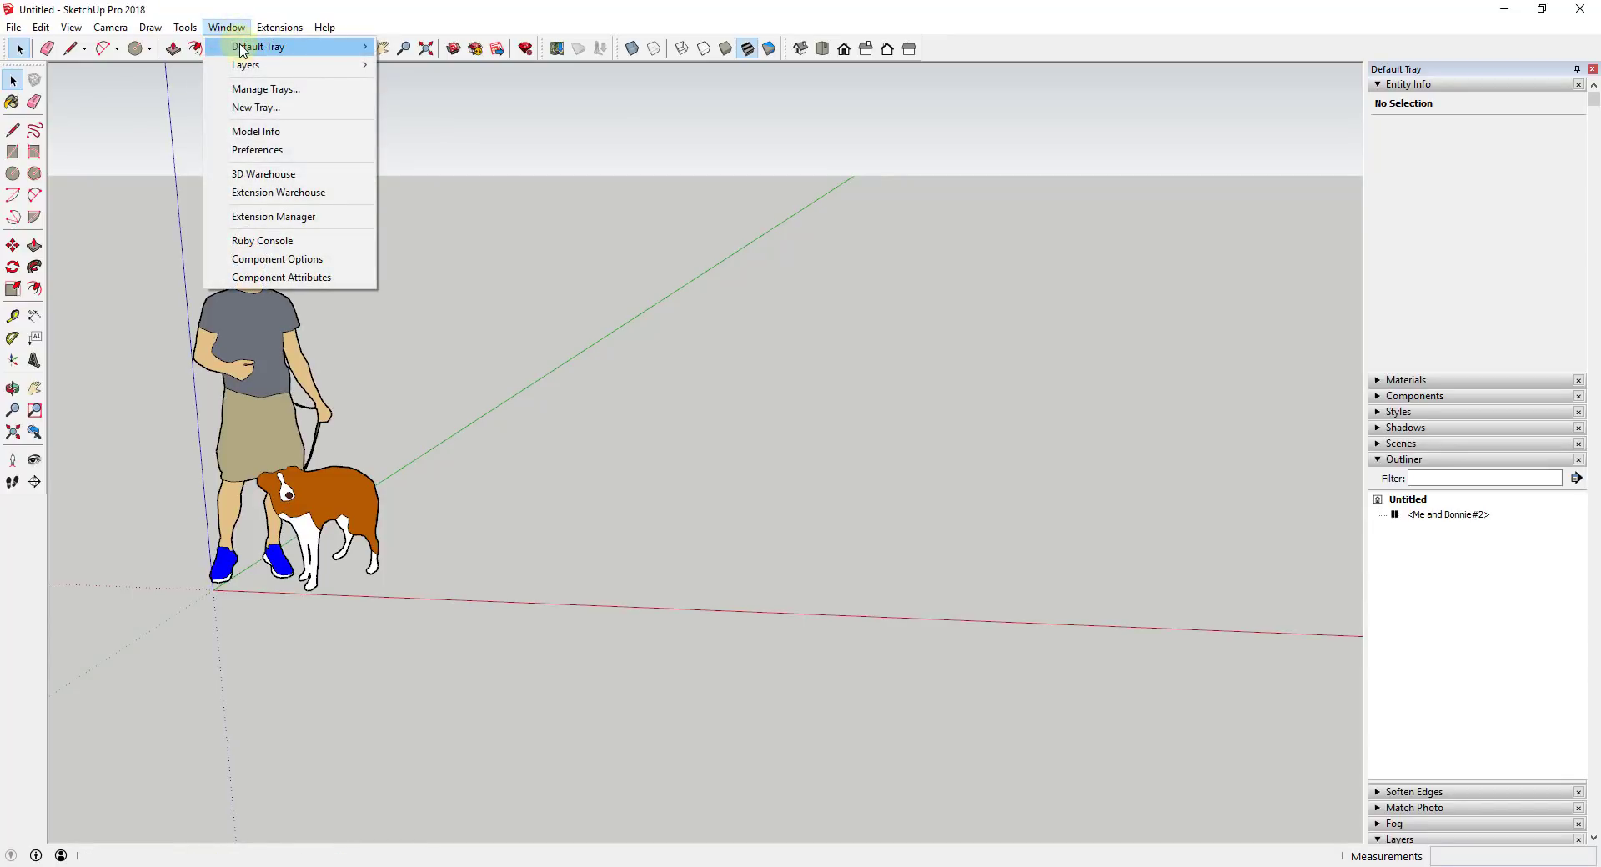
{"action": "mouse_move", "coordinate": [243, 48]}
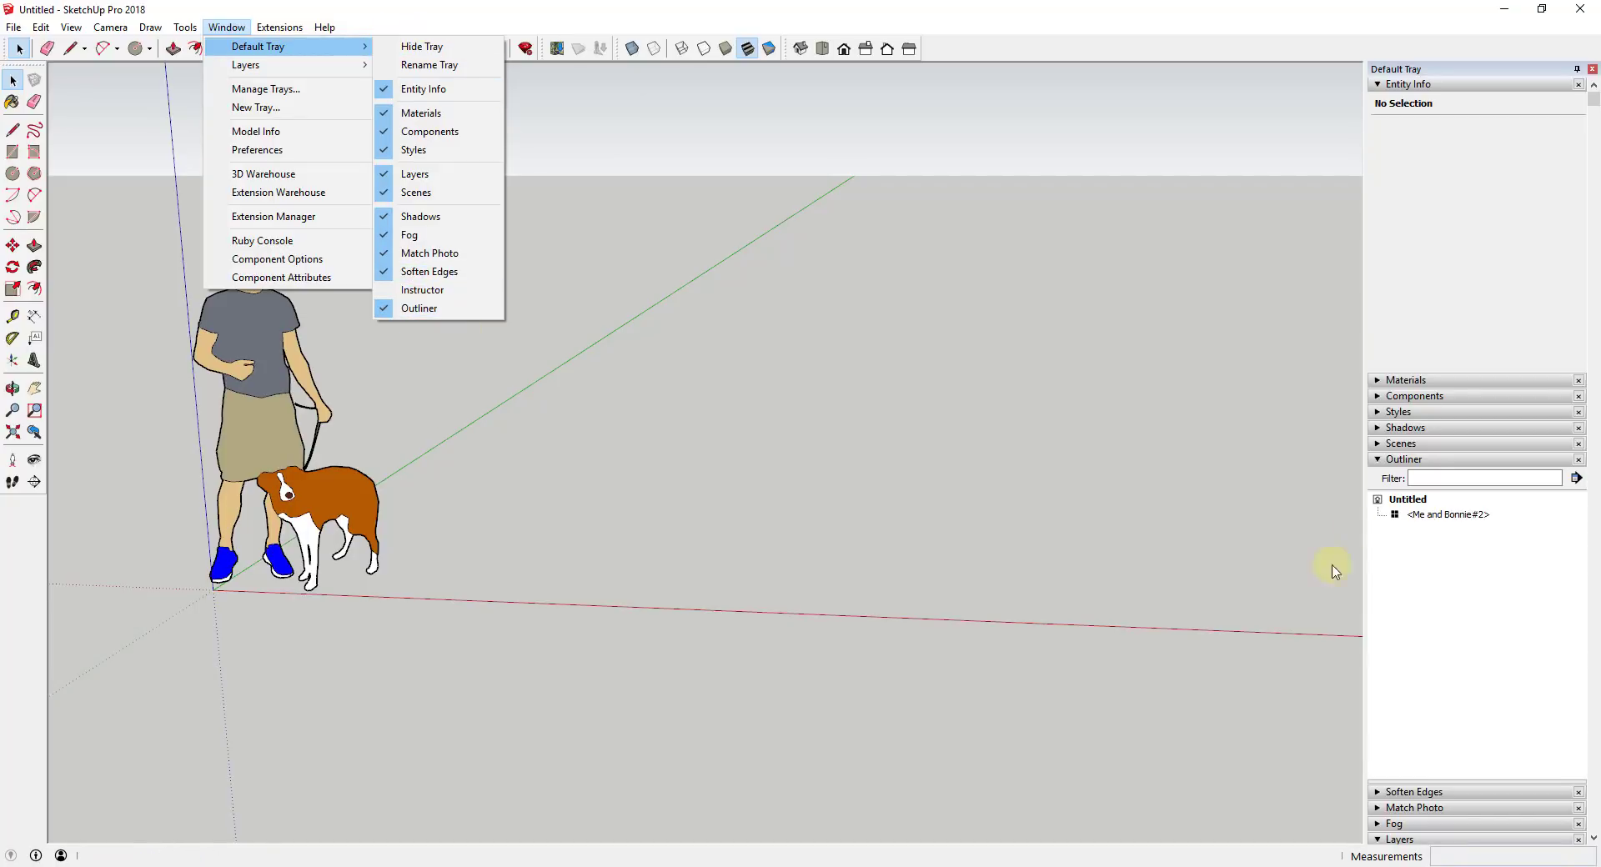
{"action": "left_click", "coordinate": [1214, 525]}
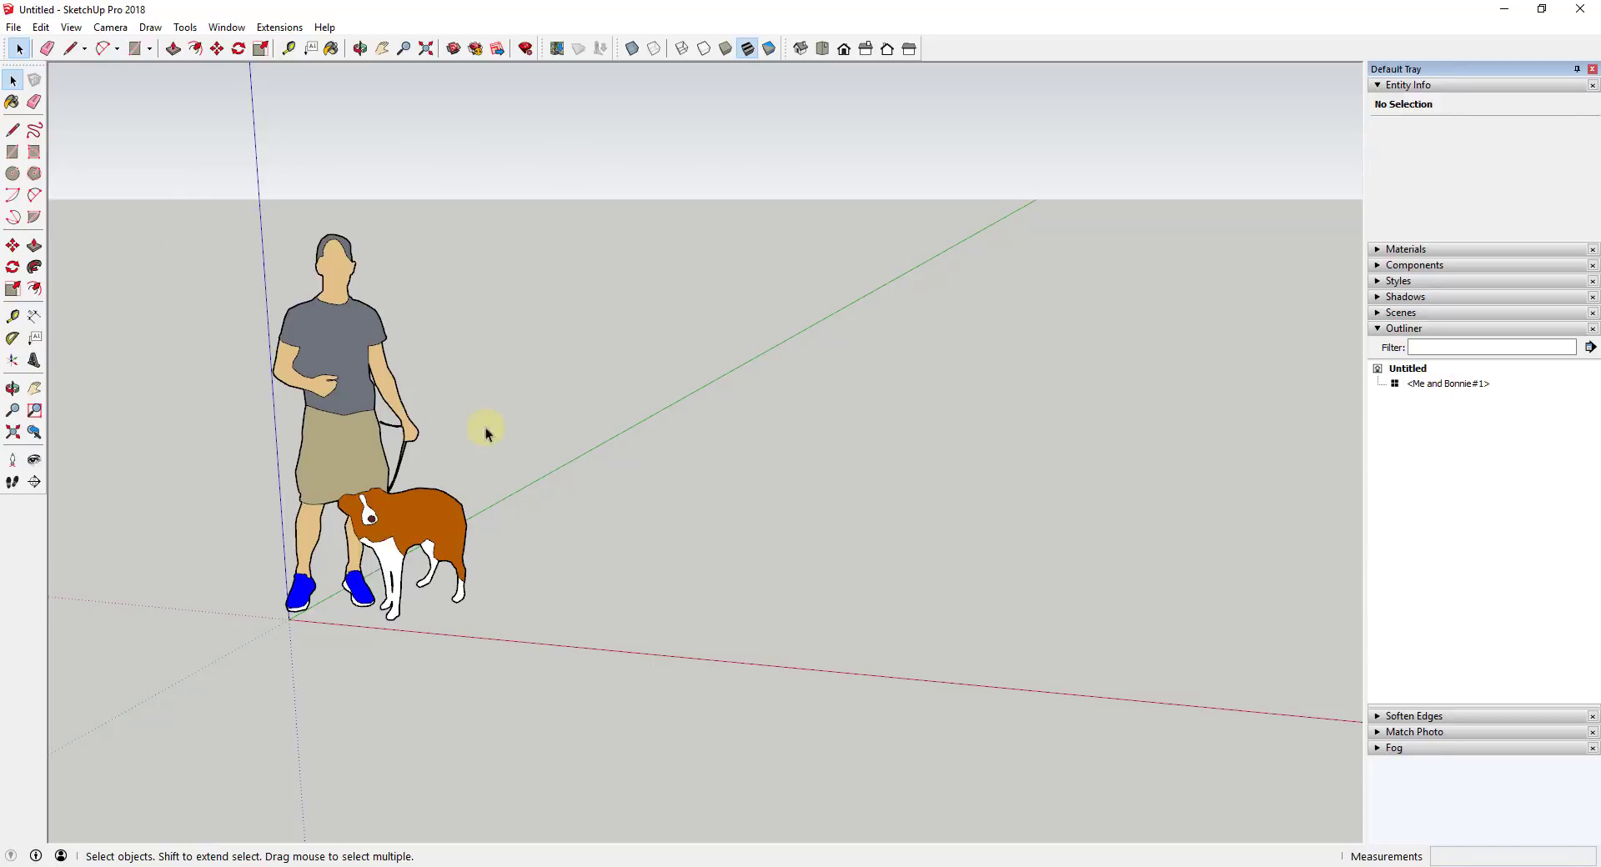
{"action": "left_click", "coordinate": [358, 393]}
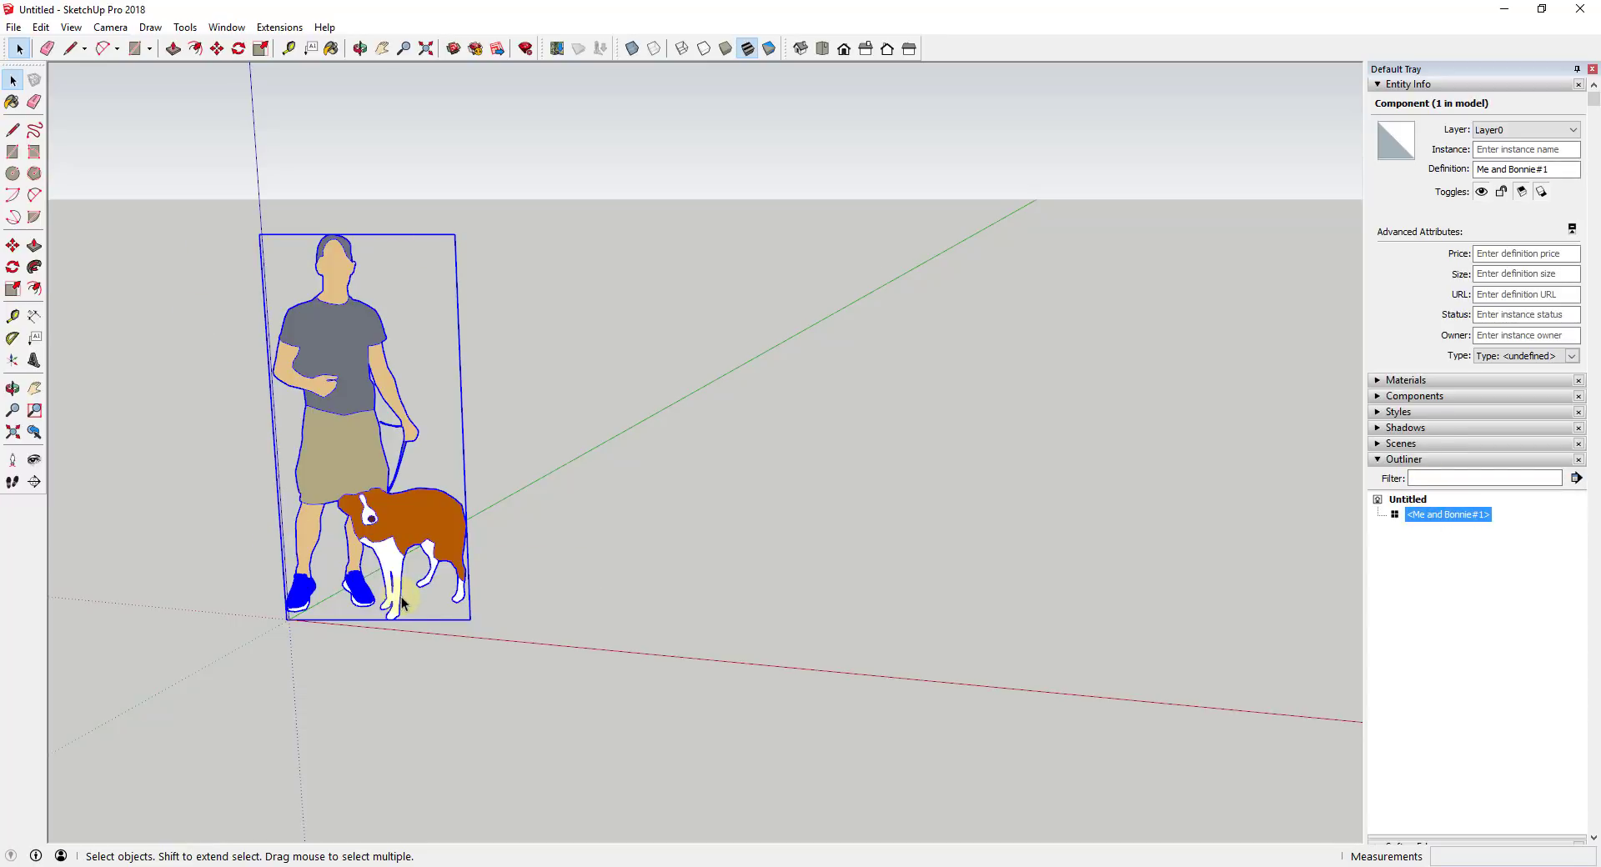
{"action": "left_click", "coordinate": [725, 590]}
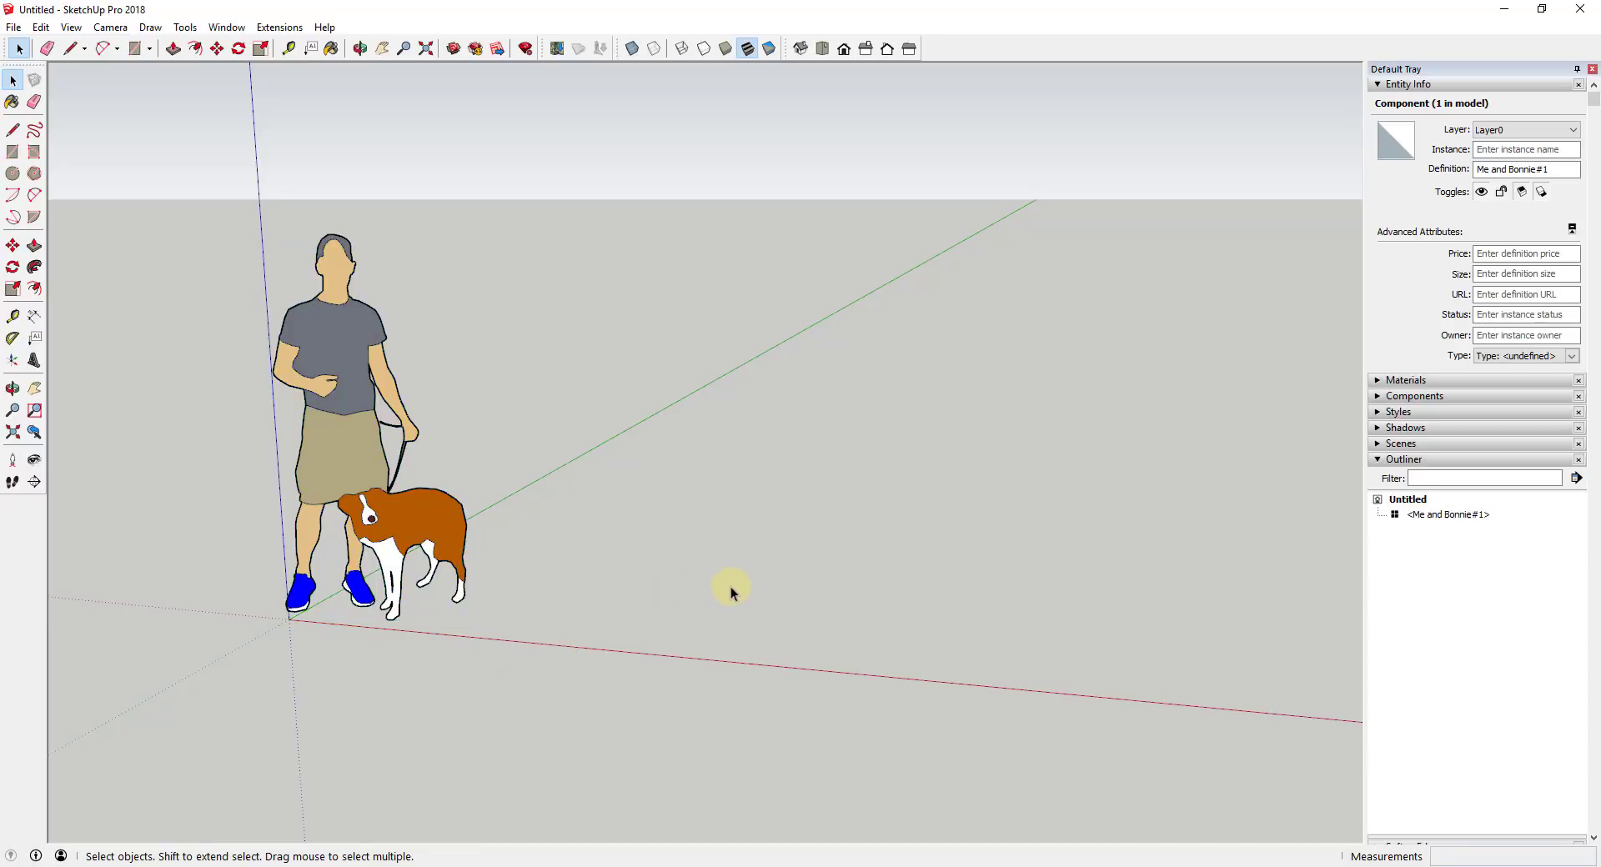
- Draw a rectangle about 1' 9" by 2' 10" on the ground beside the dog and extrude it upward about 1' 7"
{"action": "key", "text": "r"}
{"action": "left_click", "coordinate": [573, 626]}
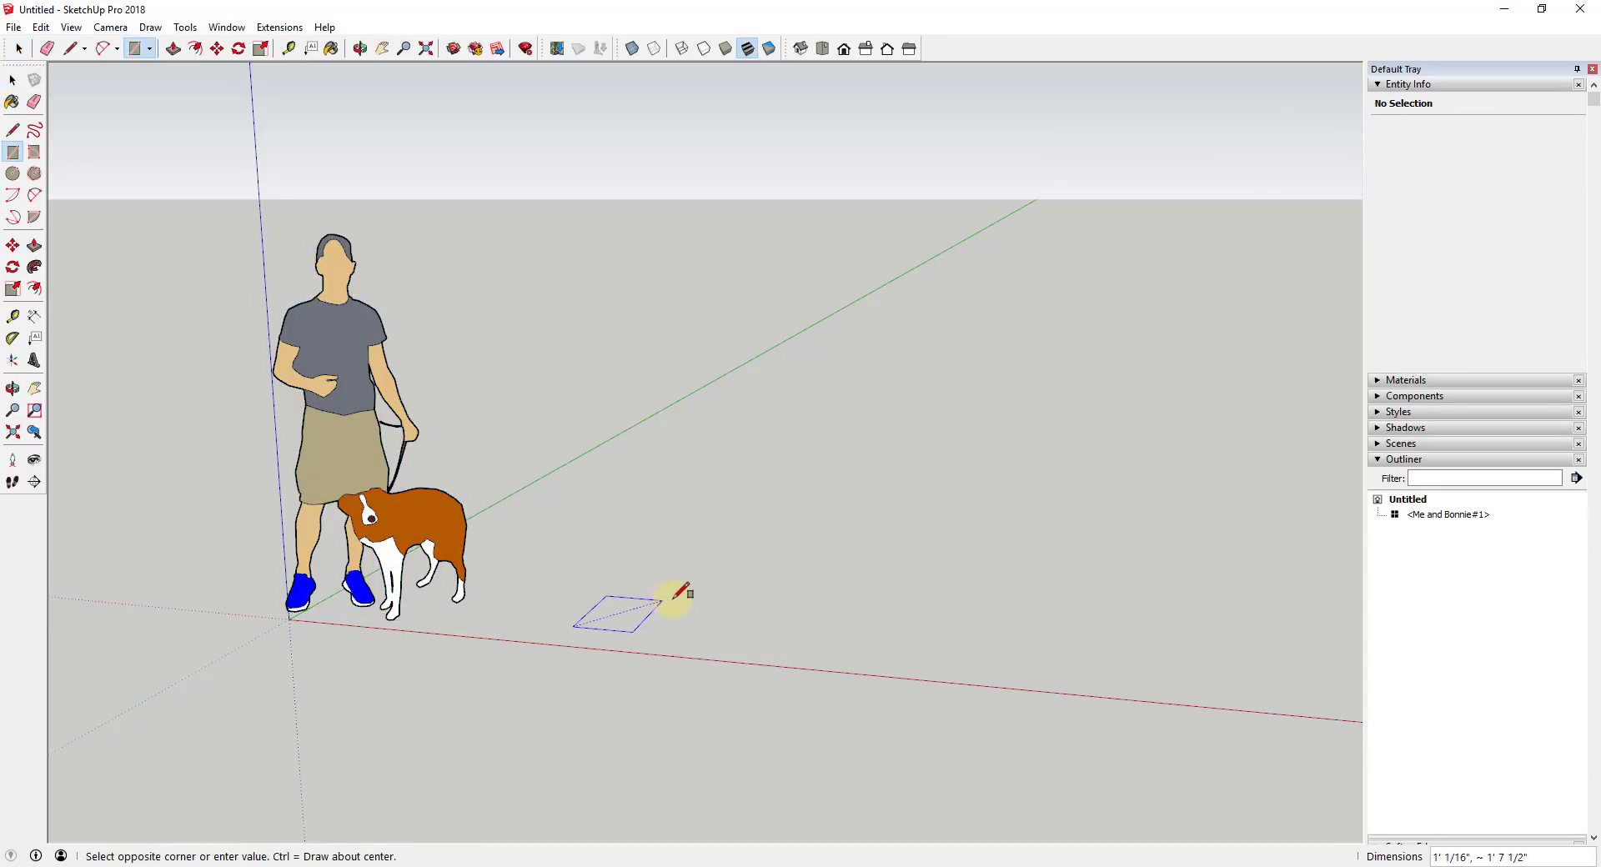
{"action": "left_click", "coordinate": [722, 576]}
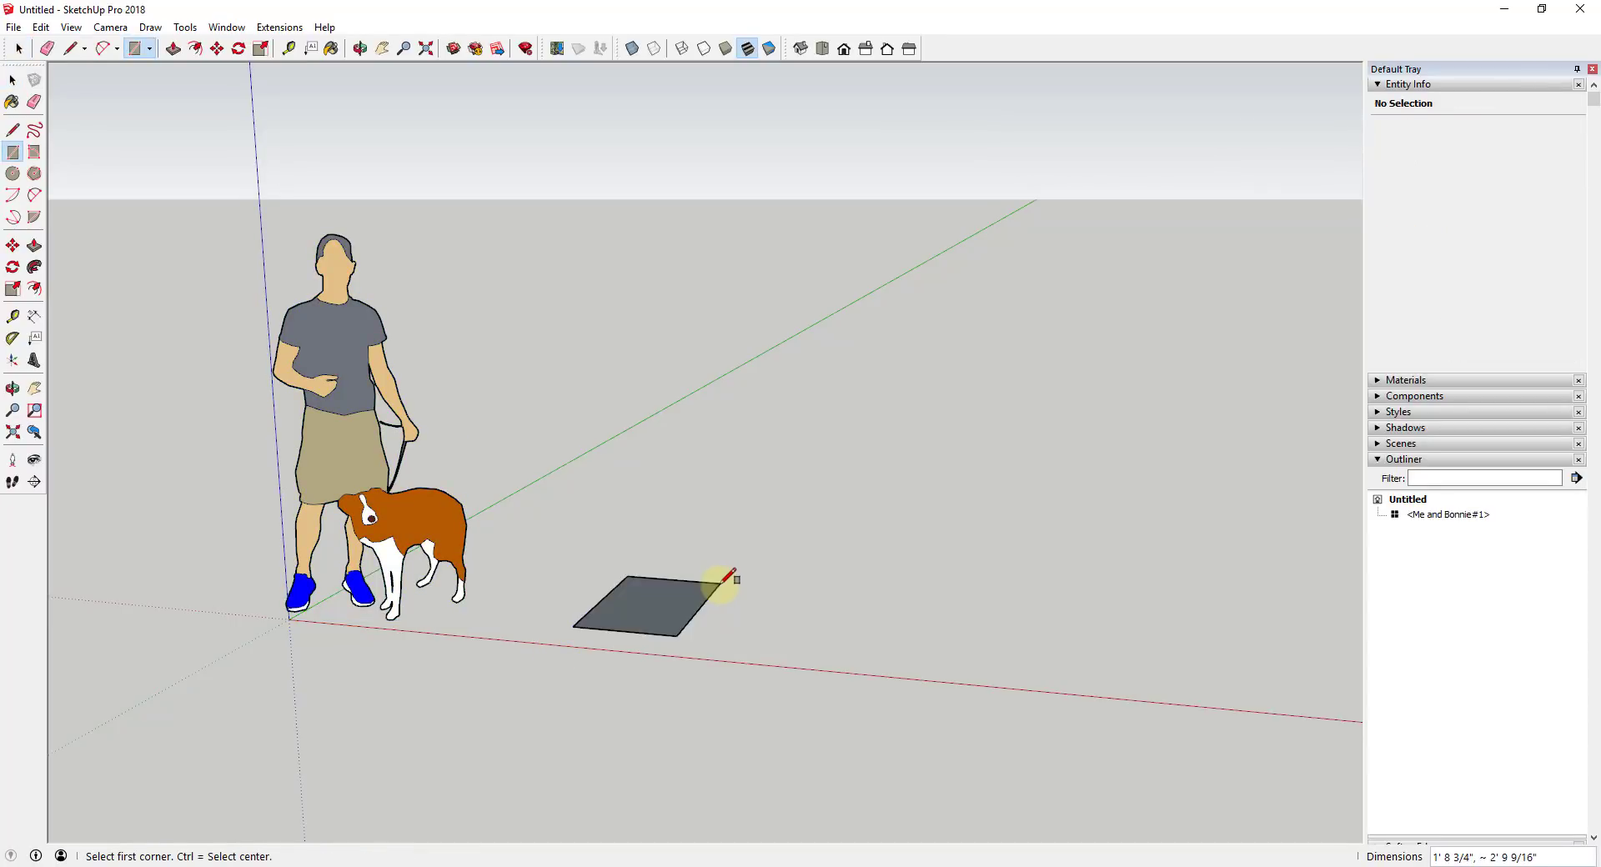
{"action": "key", "text": "p"}
{"action": "left_click_drag", "start_coordinate": [669, 594], "coordinate": [664, 517]}
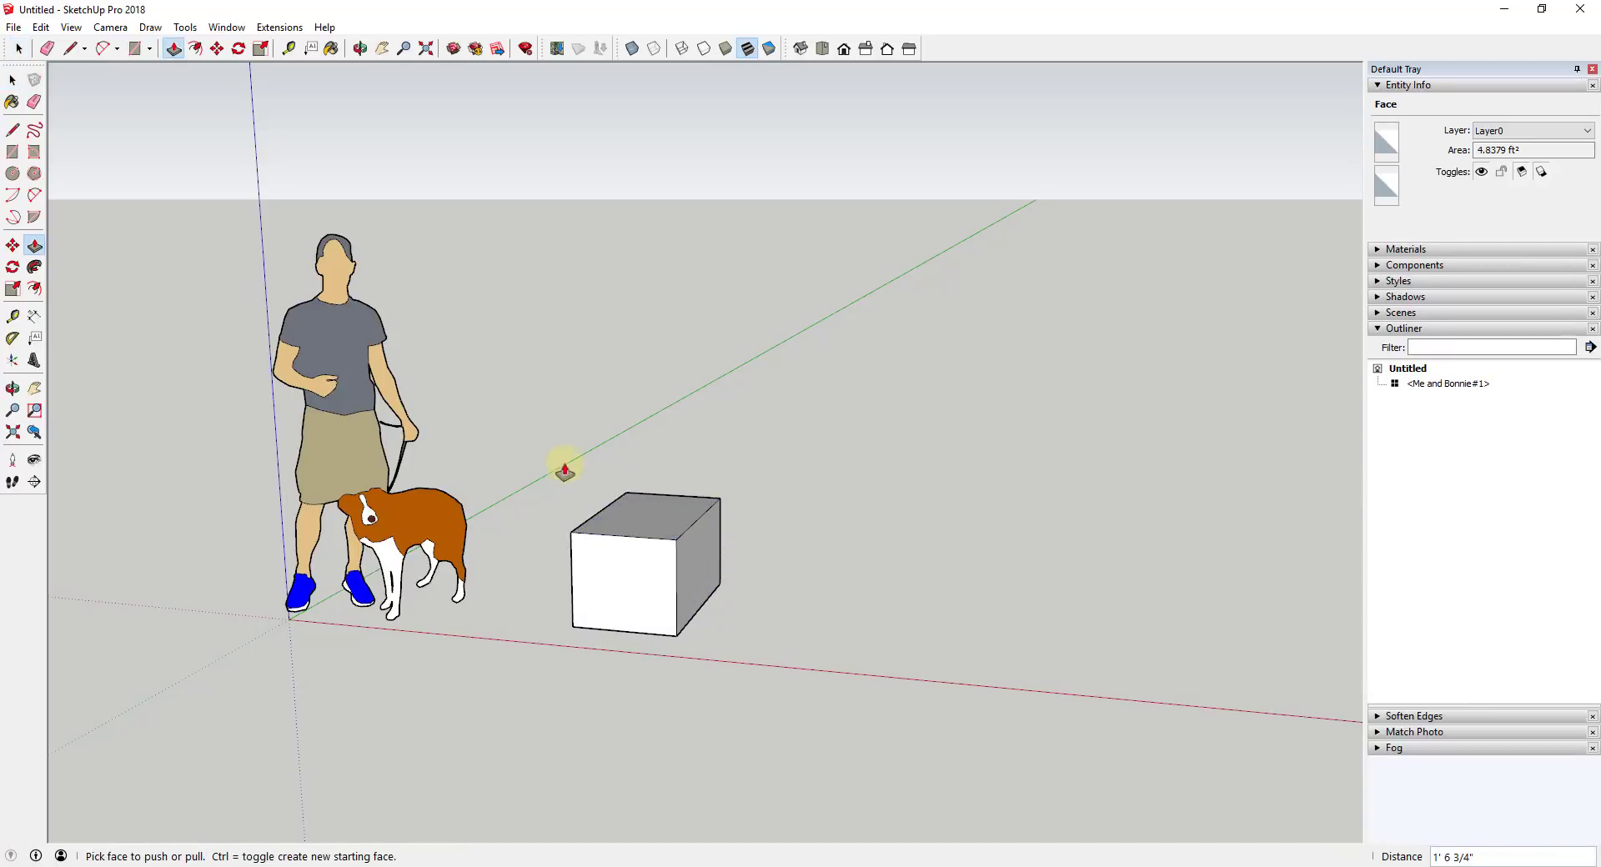
- Select all the geometry of the extruded box and make it a group
{"action": "key", "text": "space"}
{"action": "left_click_drag", "start_coordinate": [547, 454], "coordinate": [774, 669]}
{"action": "right_click", "coordinate": [615, 560]}
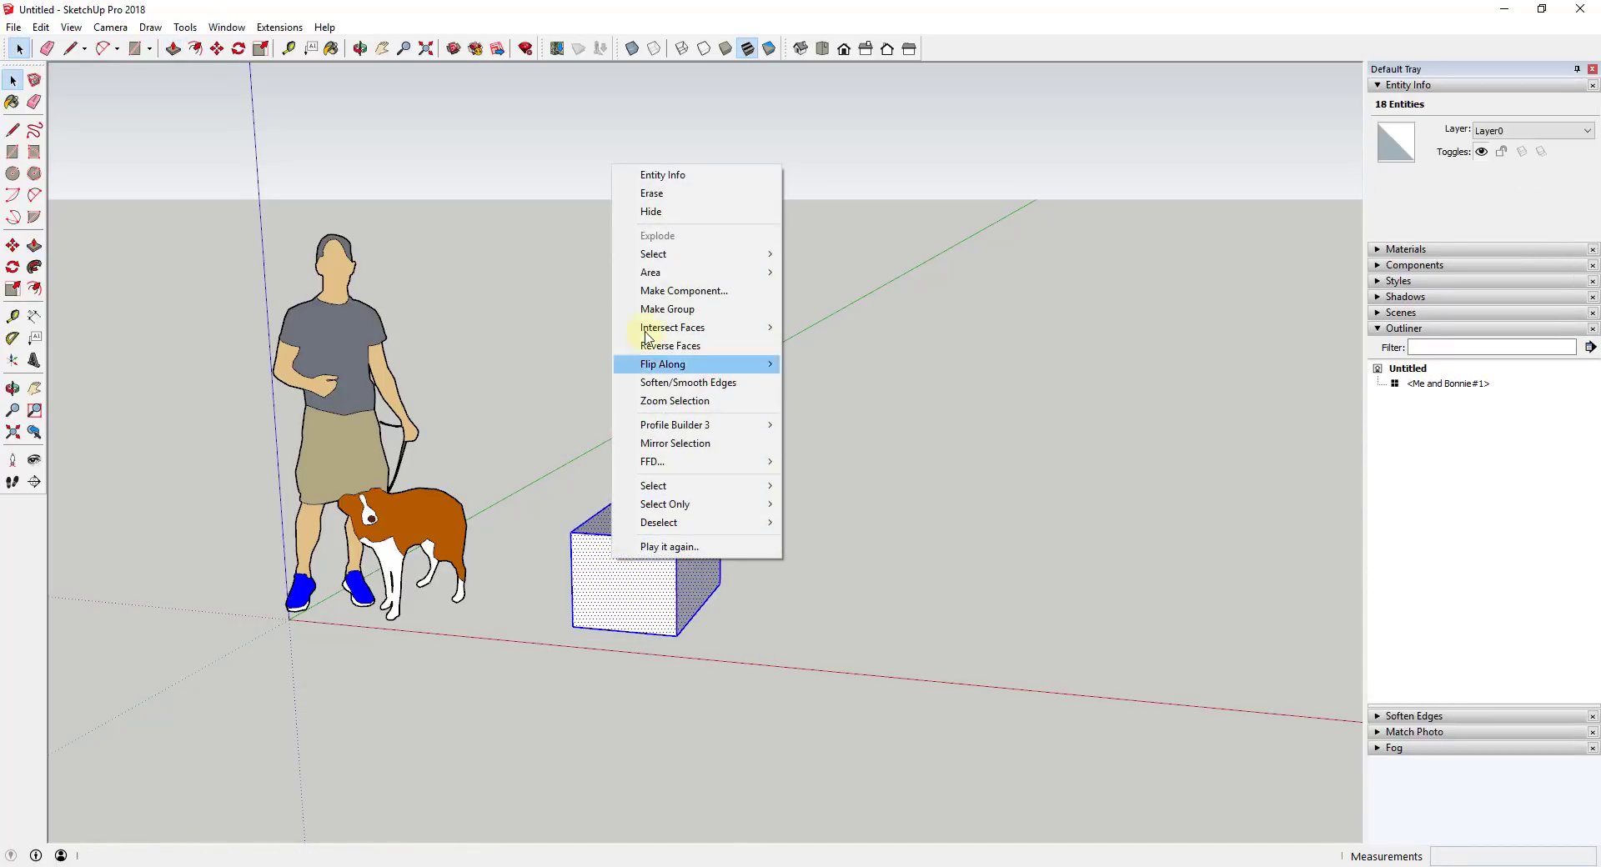
{"action": "left_click", "coordinate": [681, 313]}
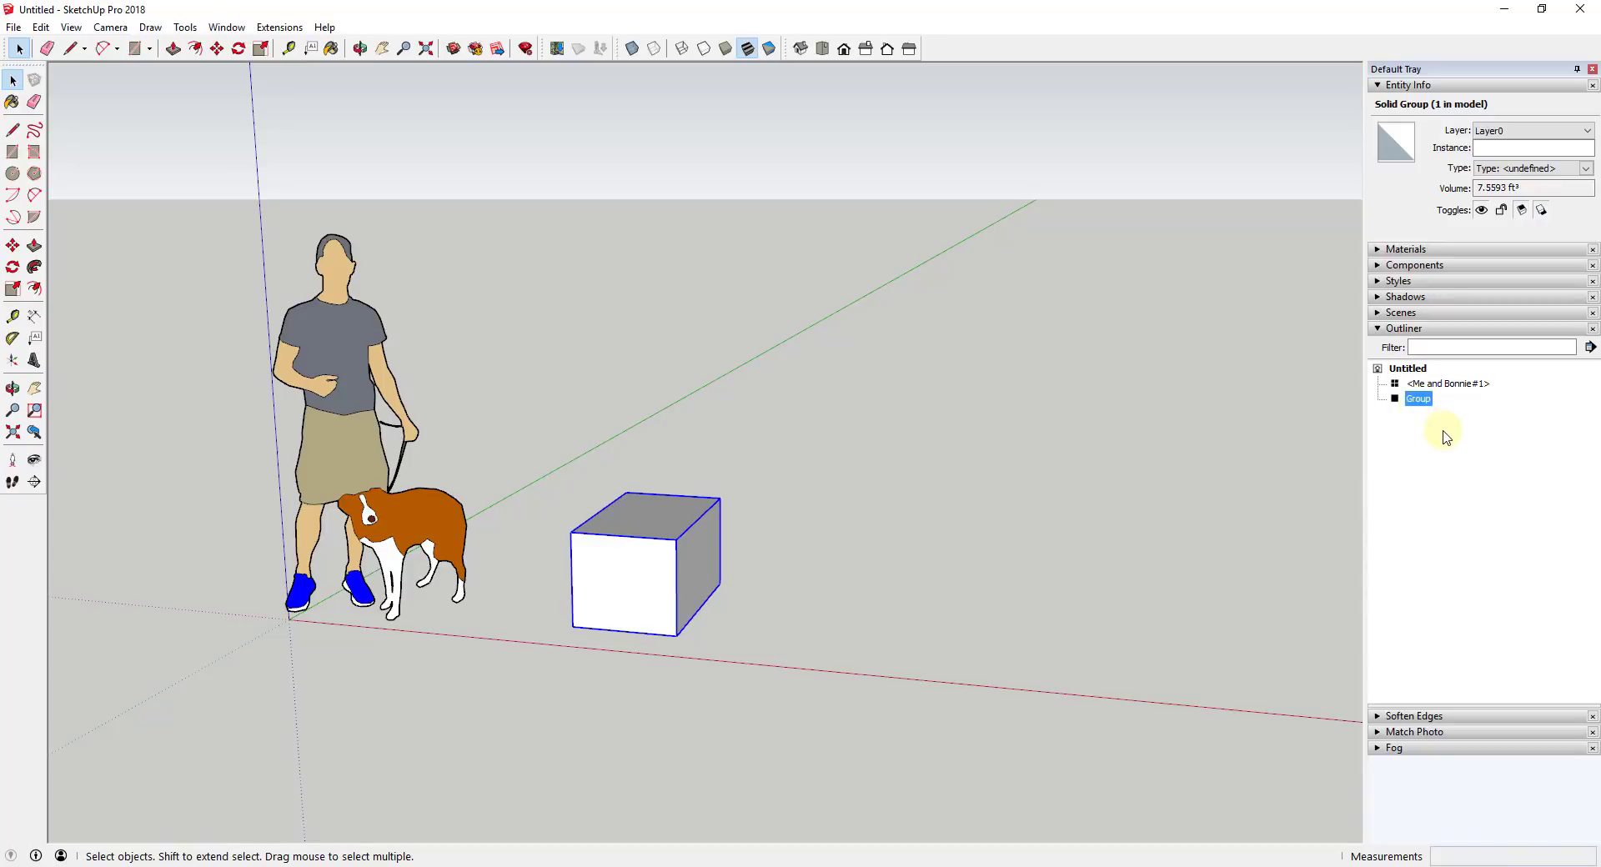
- Rename the new group as "Box" in the Outliner, check its instance name, and clear the selection
{"action": "left_click", "coordinate": [1432, 400]}
{"action": "right_click", "coordinate": [1425, 404]}
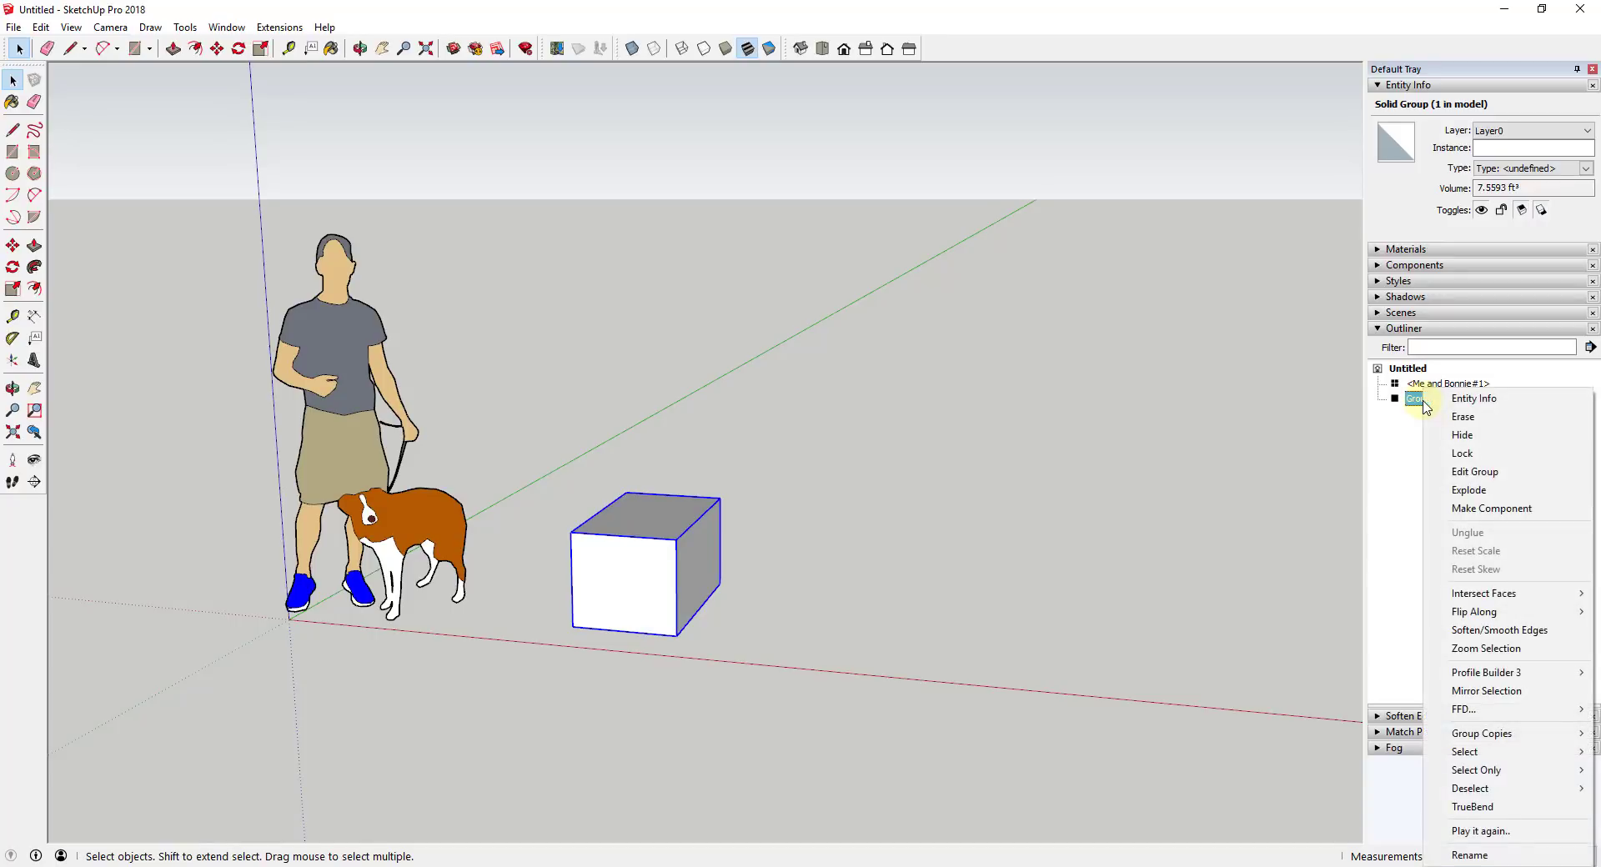
{"action": "left_click", "coordinate": [1467, 856]}
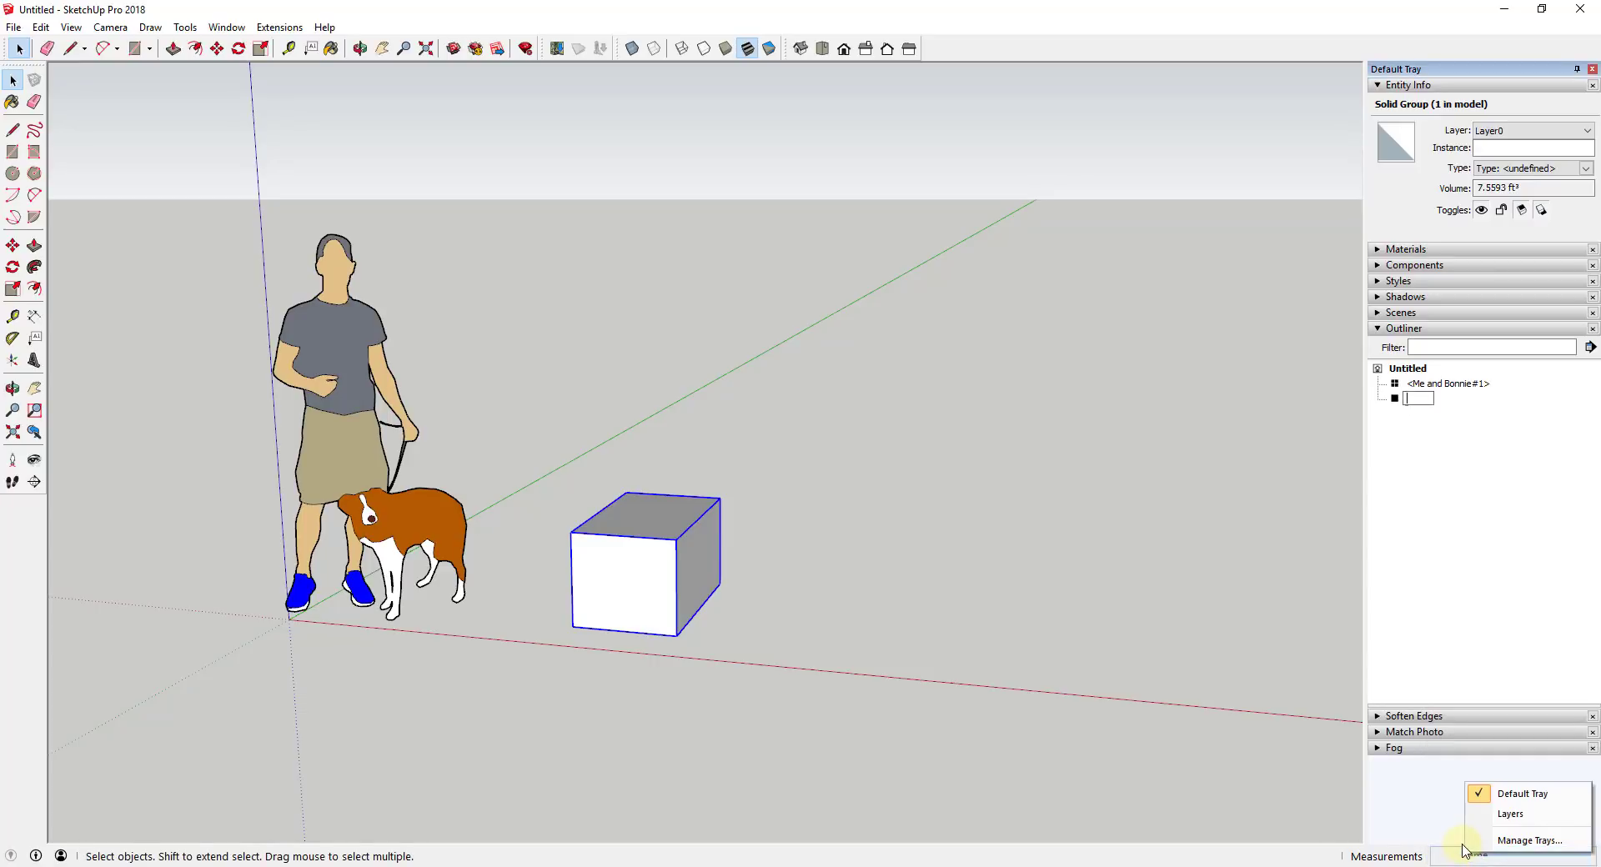
{"action": "type", "text": "Box"}
{"action": "key", "text": "Return"}
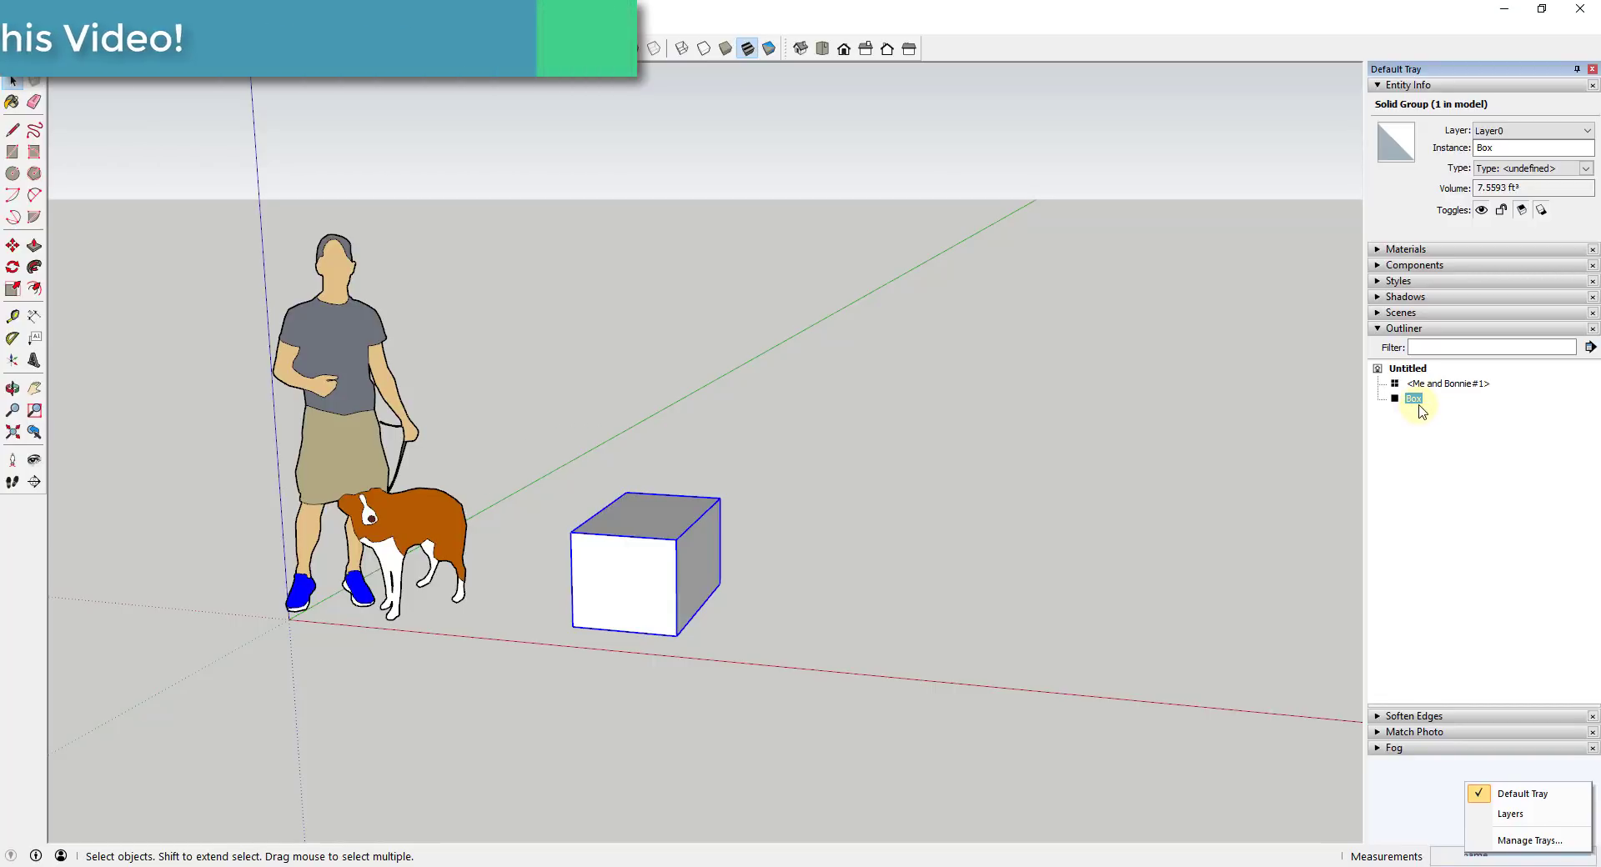
{"action": "left_click", "coordinate": [1495, 147]}
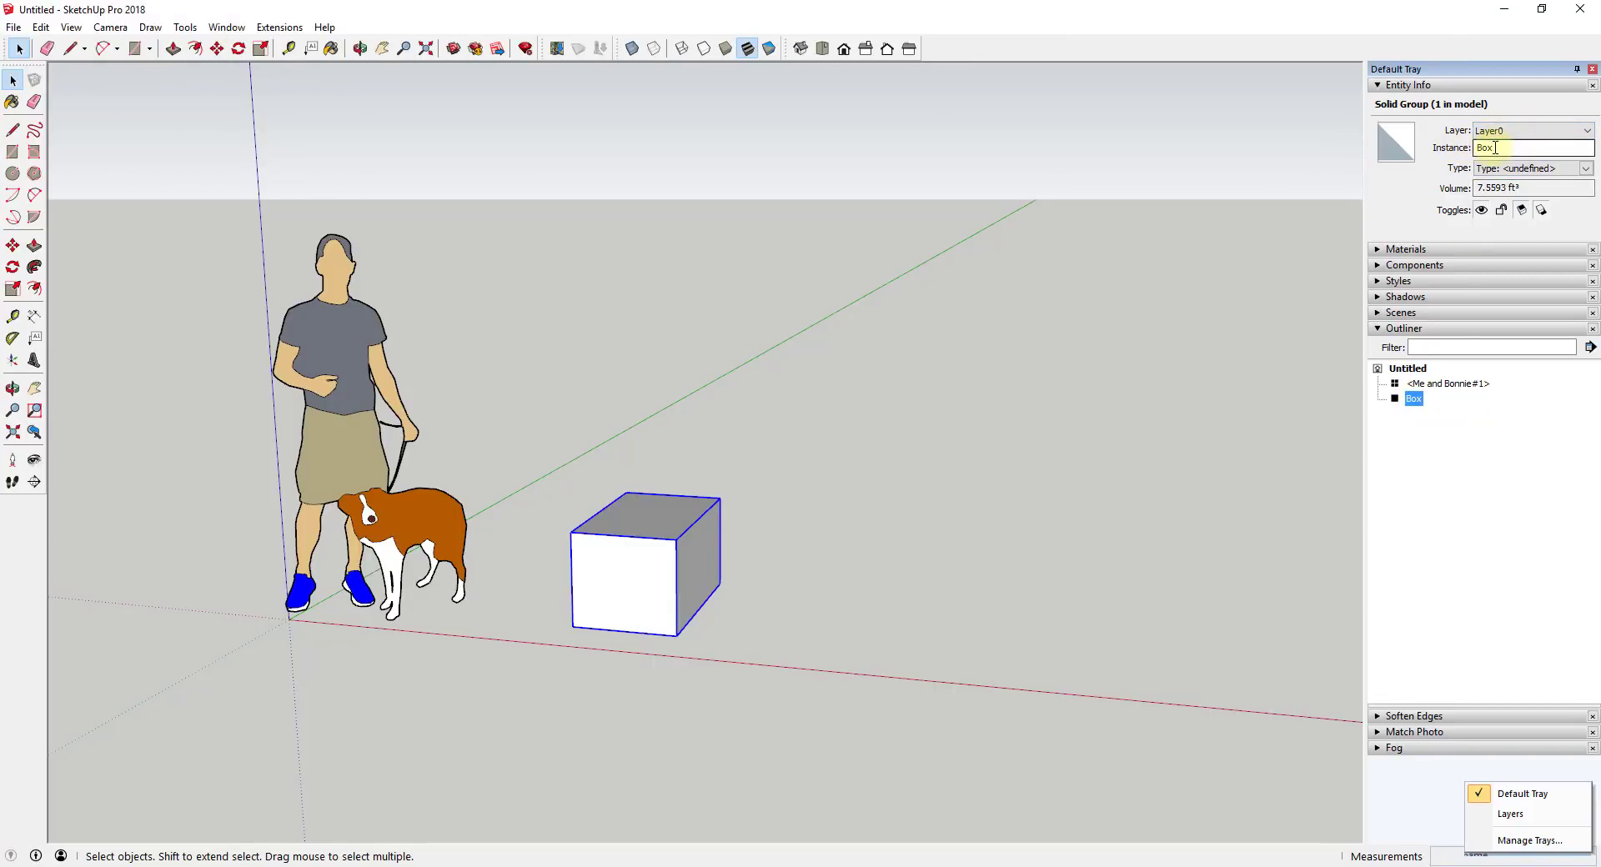
{"action": "left_click", "coordinate": [1465, 453]}
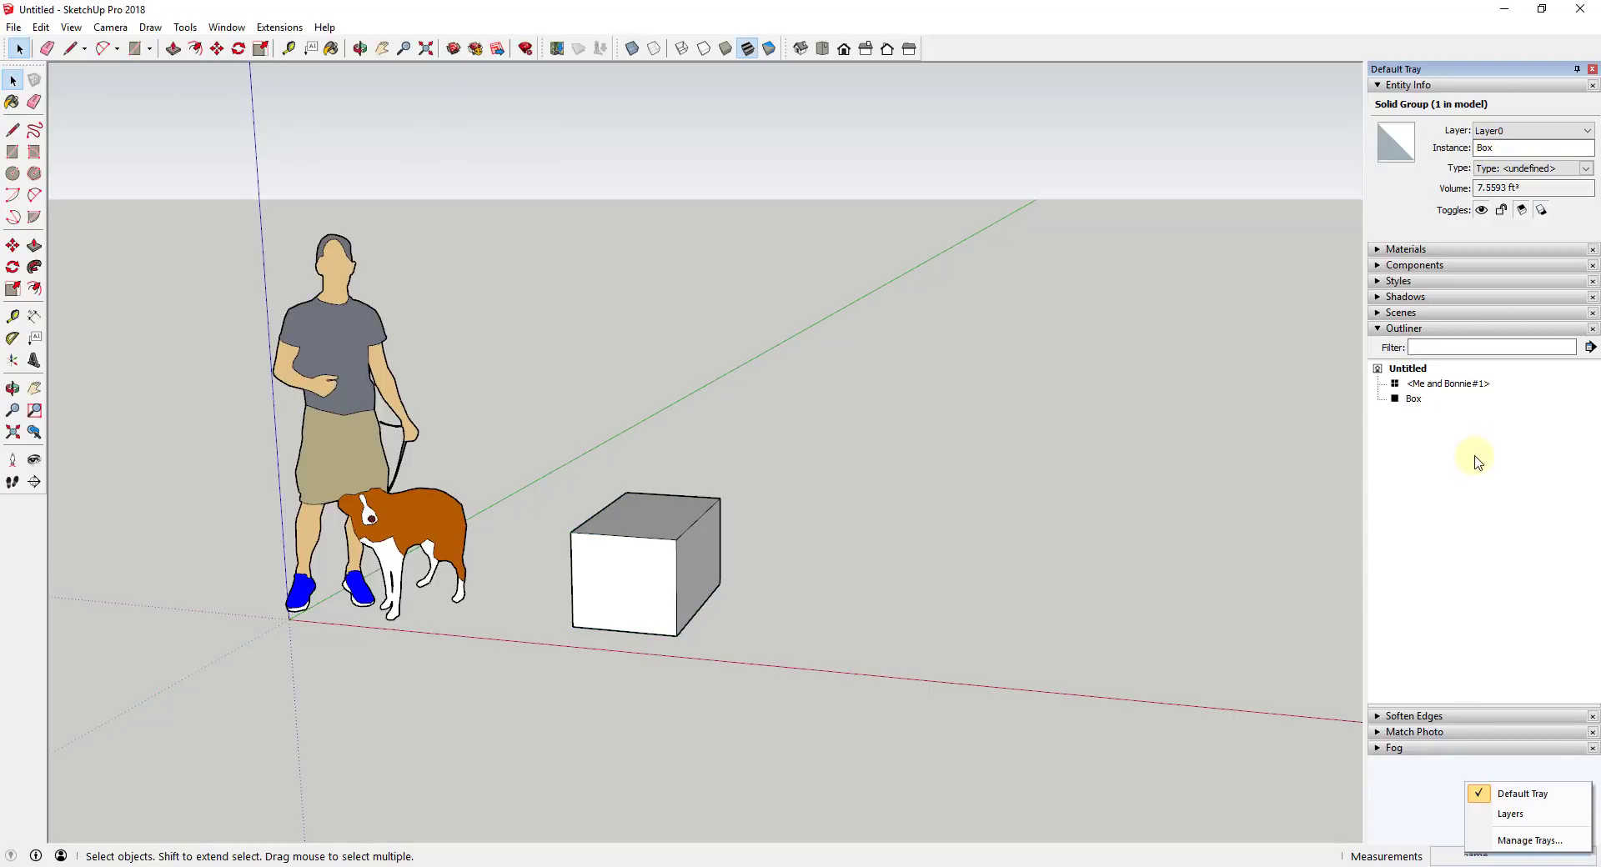
{"action": "key", "text": "Escape"}
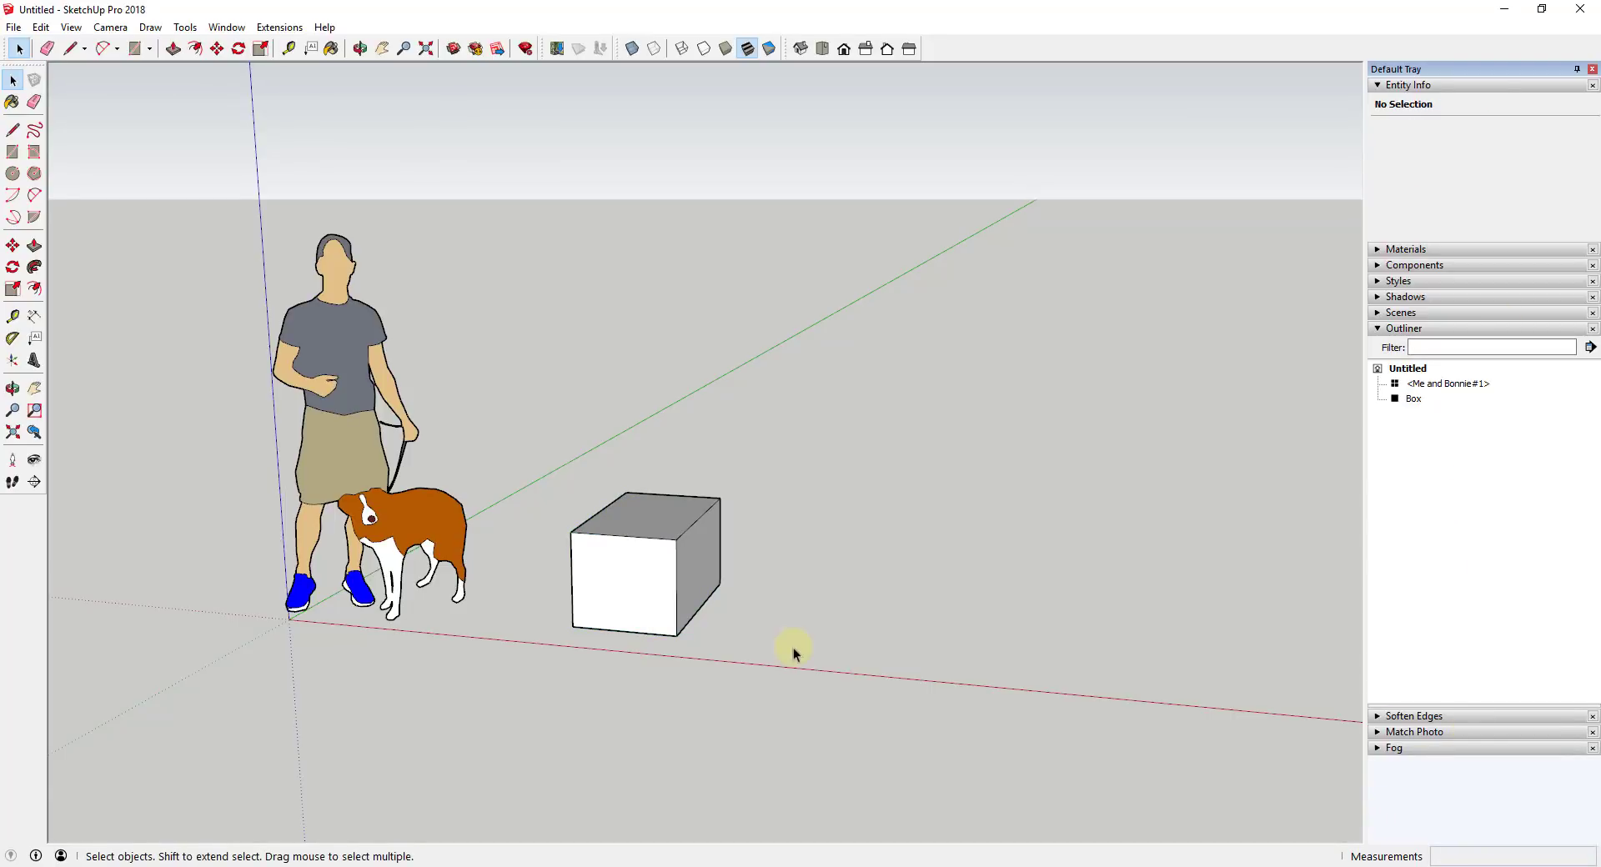
- Copy the Box group about 5' 5" away, placing the duplicate behind the original
{"action": "left_click", "coordinate": [651, 583]}
{"action": "key", "text": "m"}
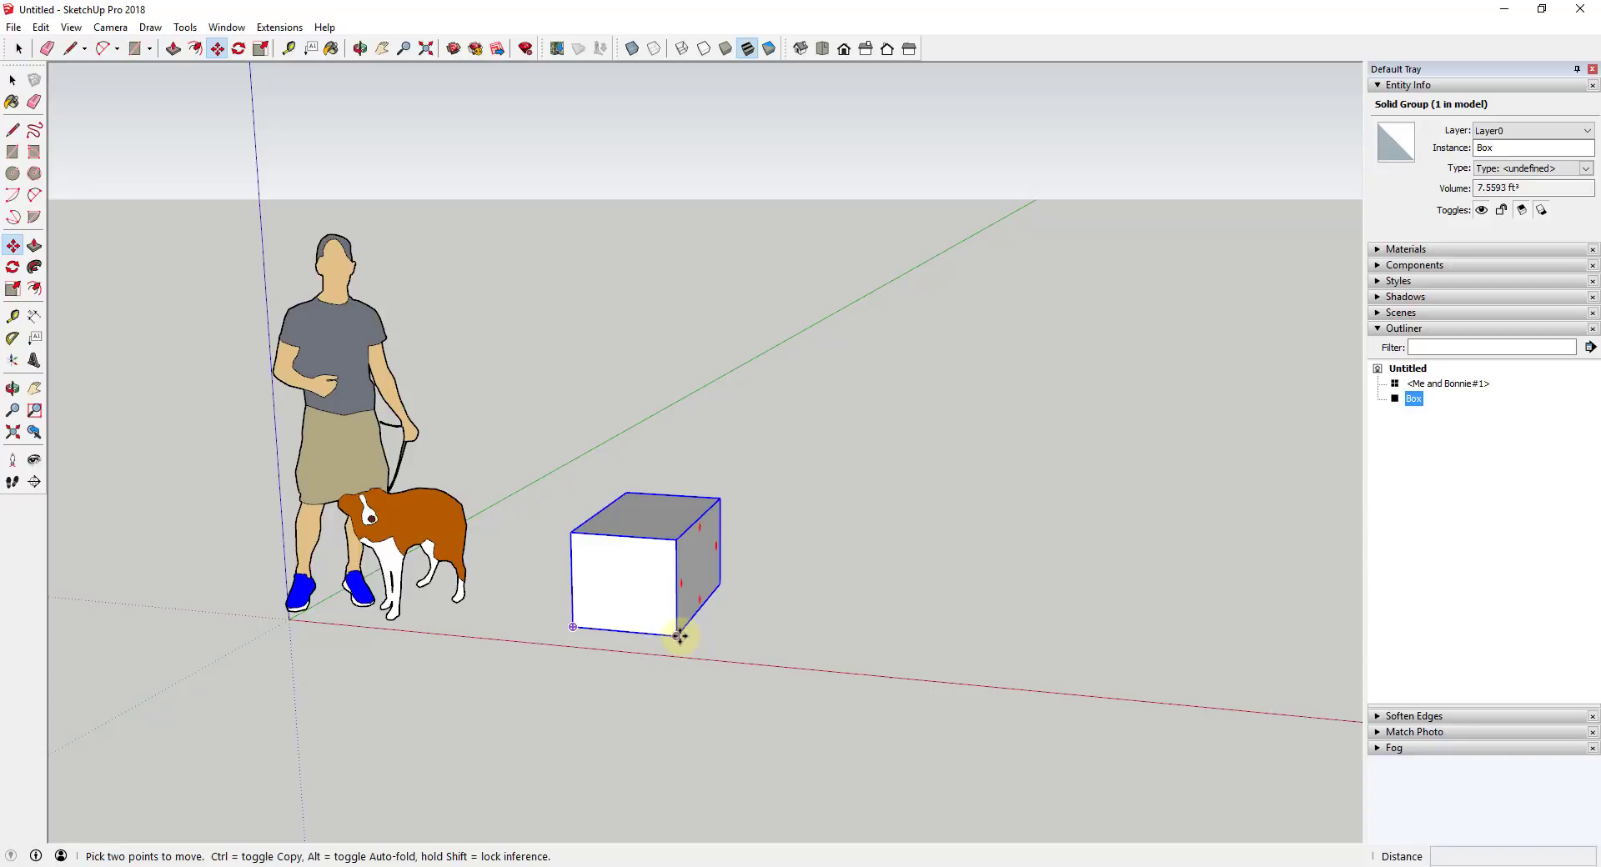
{"action": "key", "text": "ctrl"}
{"action": "left_click", "coordinate": [677, 635]}
{"action": "left_click", "coordinate": [753, 543]}
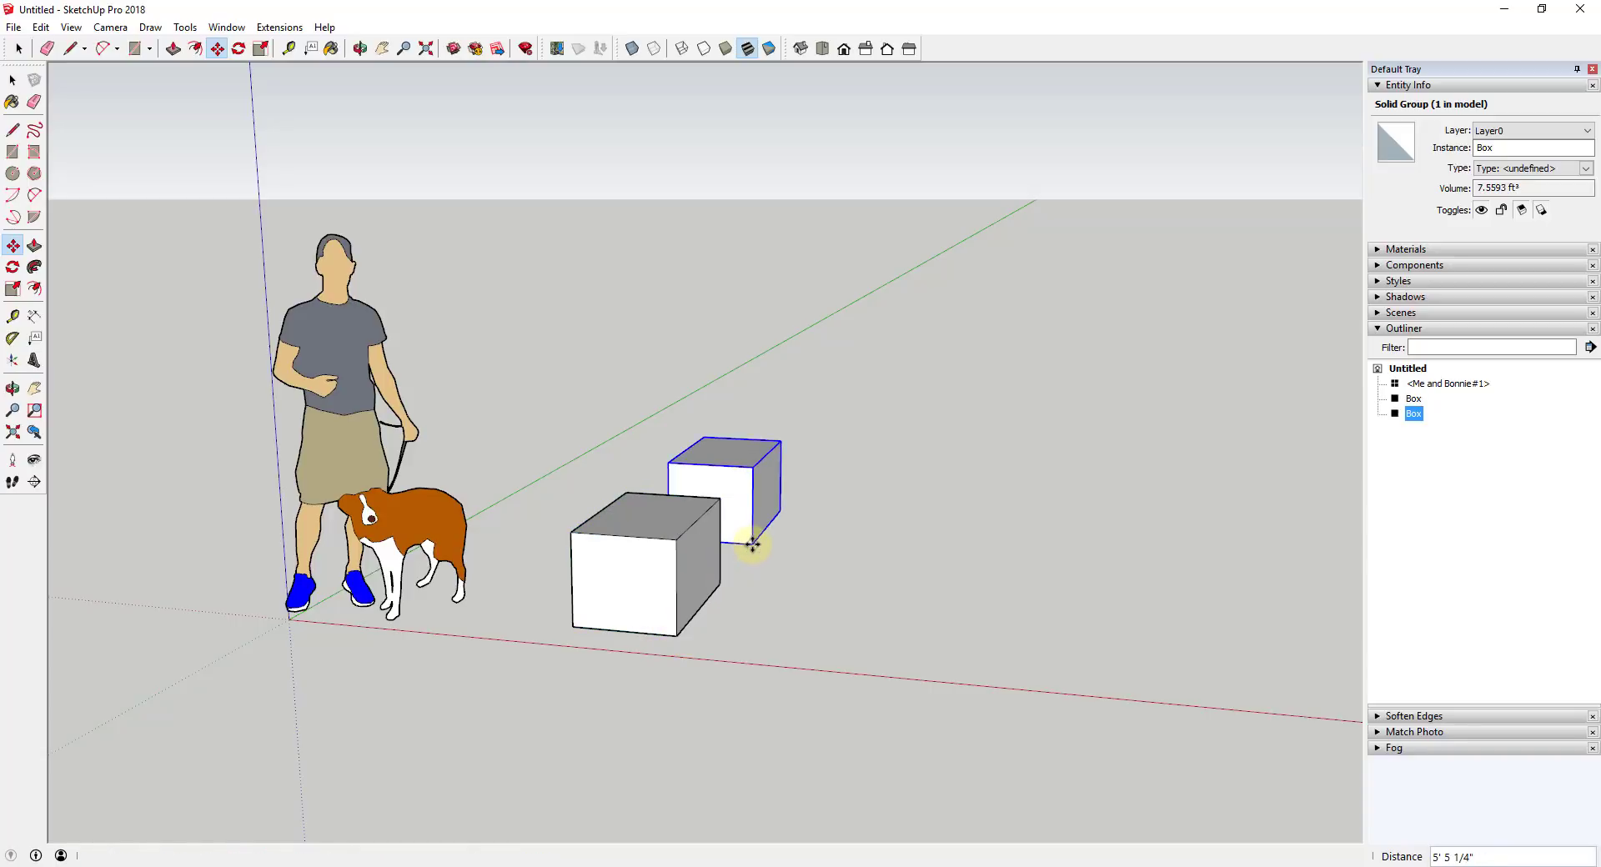
{"action": "key", "text": "space"}
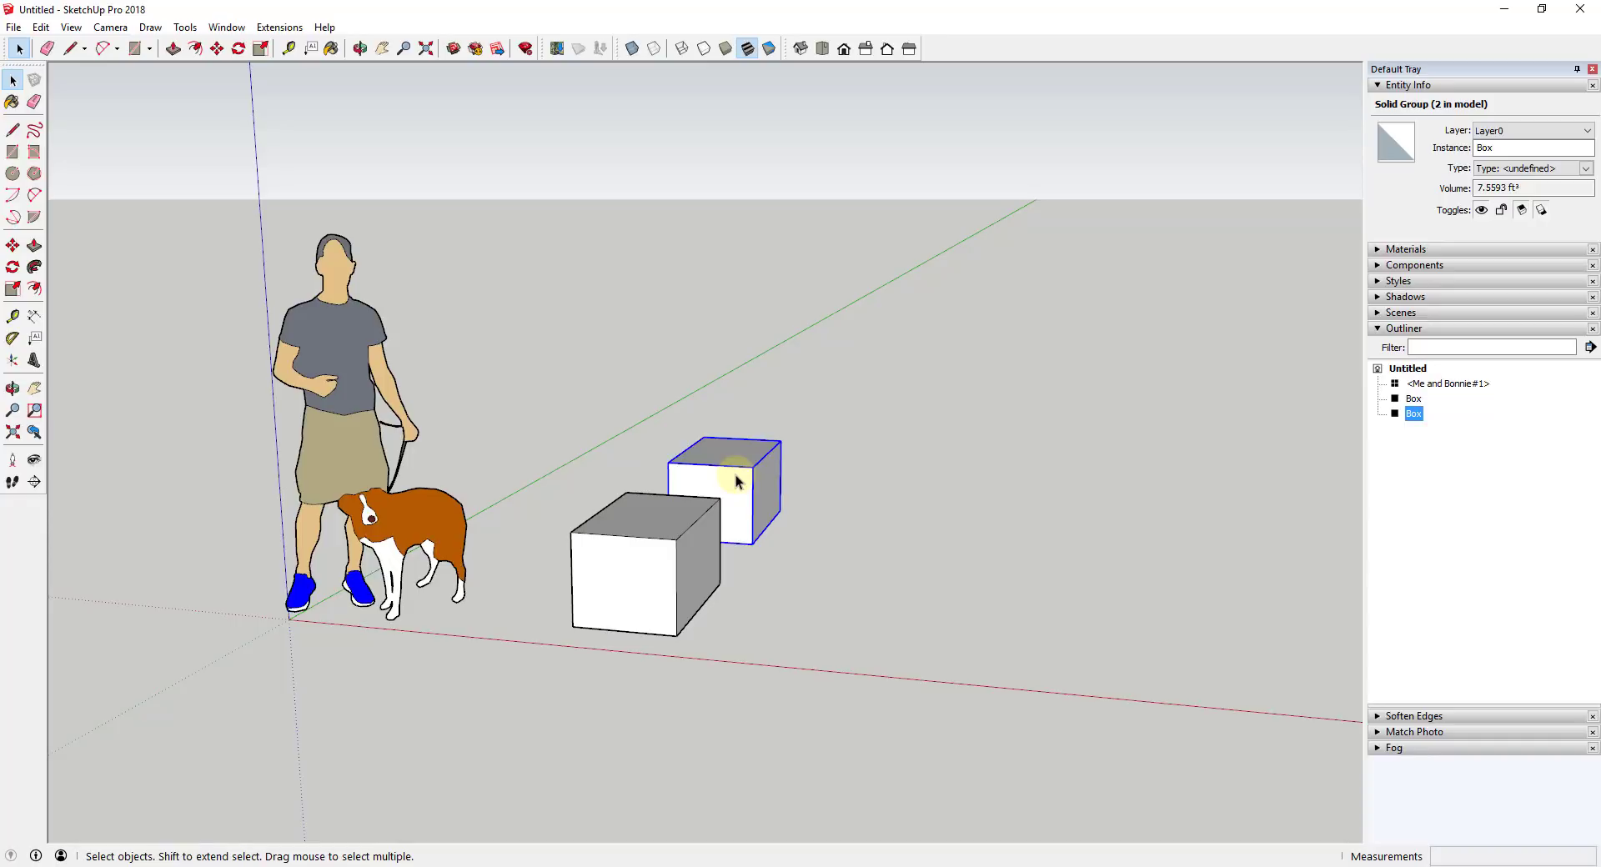
- Select the person-and-dog component from the Outliner and place a copy of it behind the original
{"action": "left_click", "coordinate": [1428, 386]}
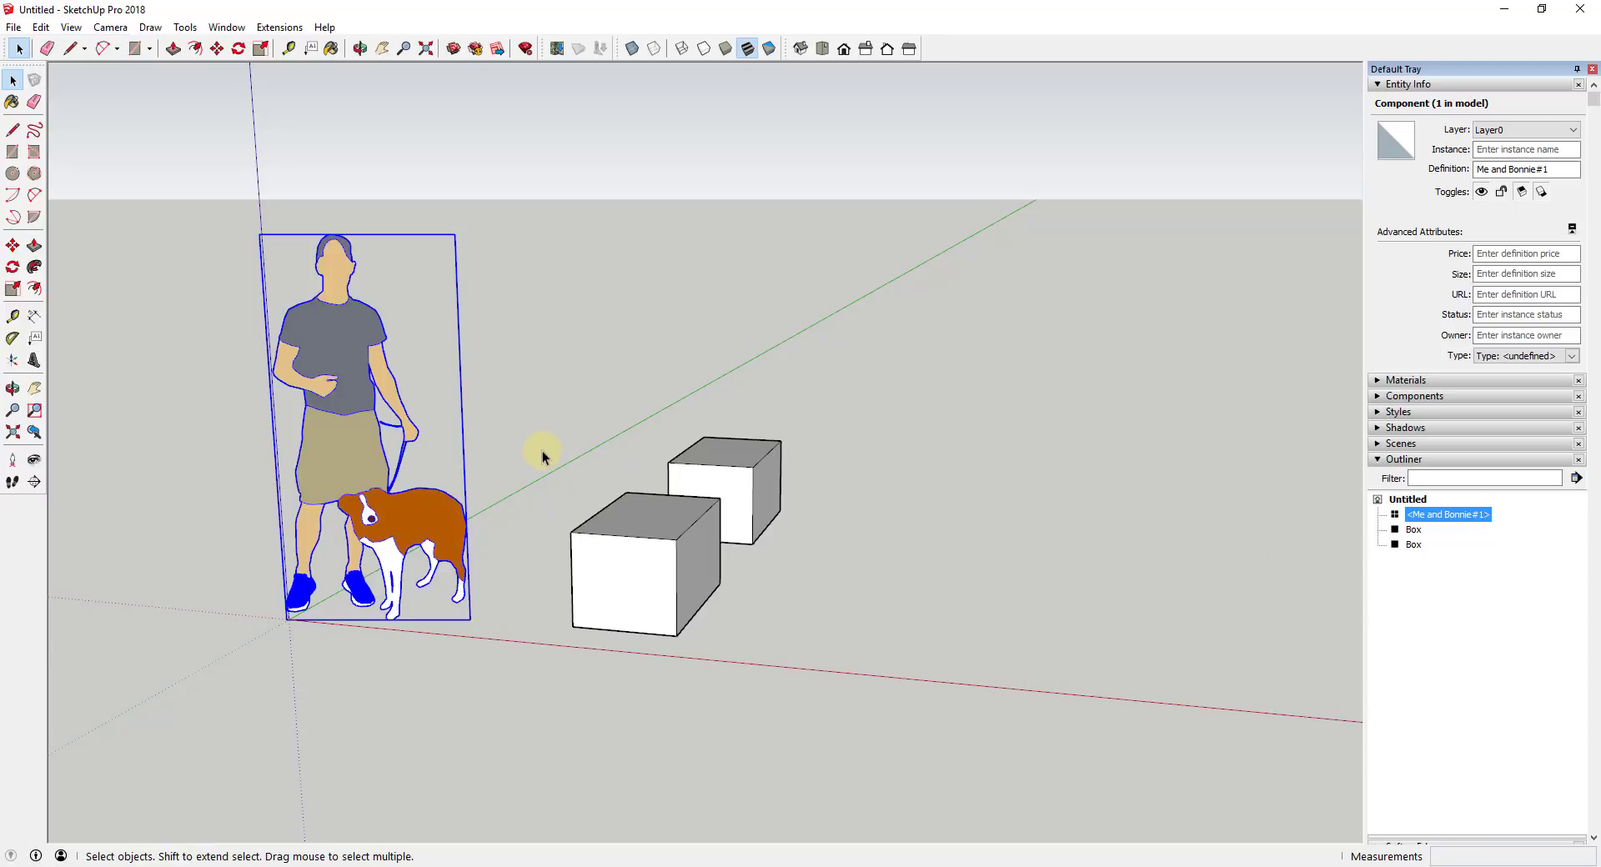
{"action": "left_click", "coordinate": [380, 421], "text": "shift"}
{"action": "left_click", "coordinate": [371, 425]}
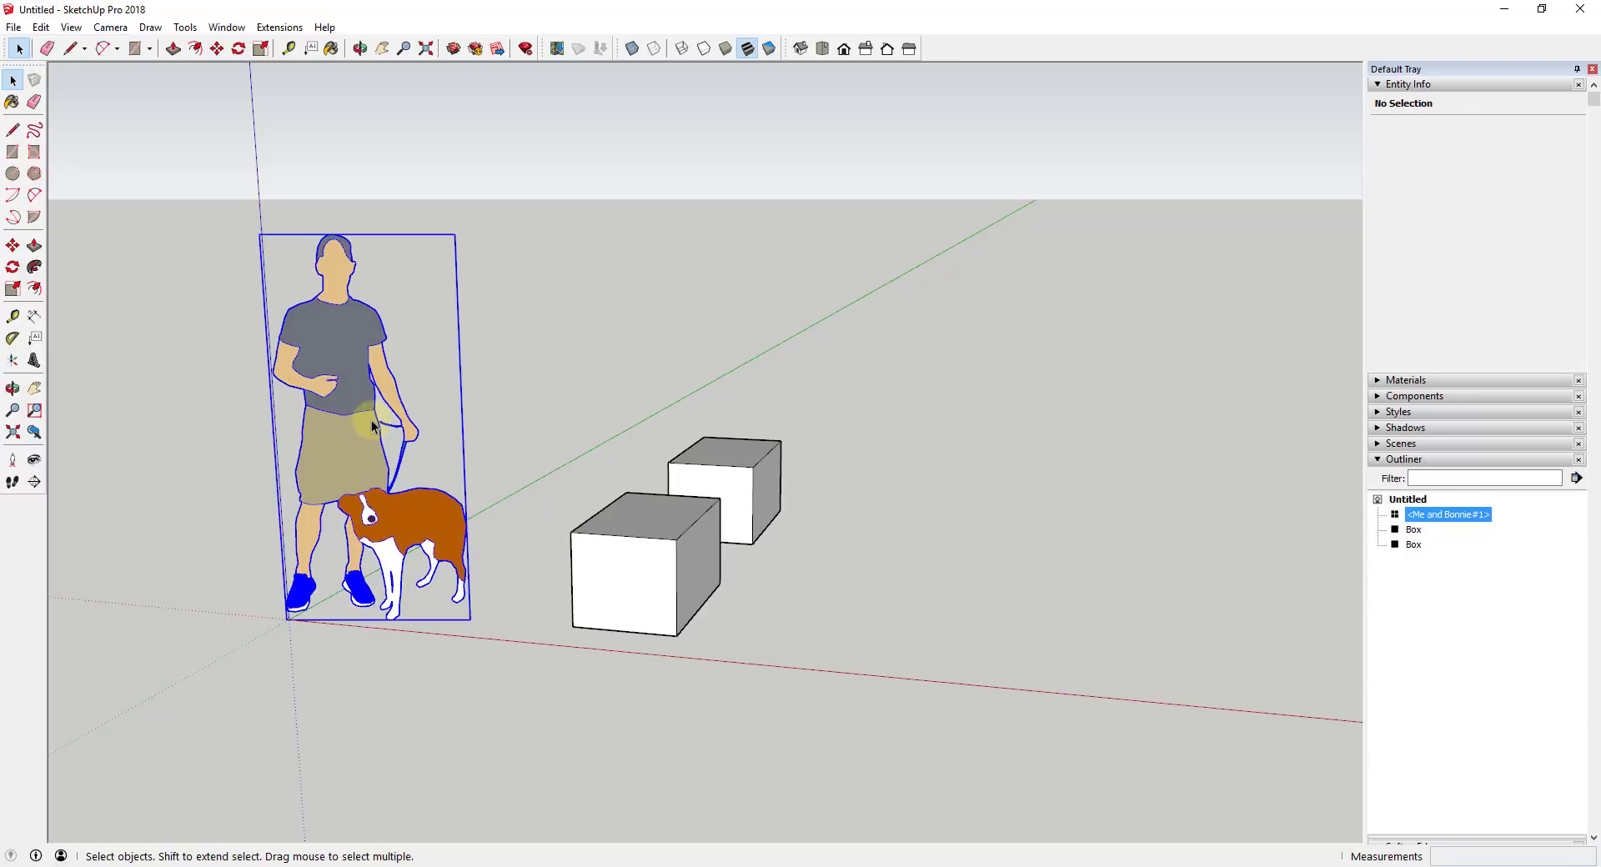
{"action": "key", "text": "m"}
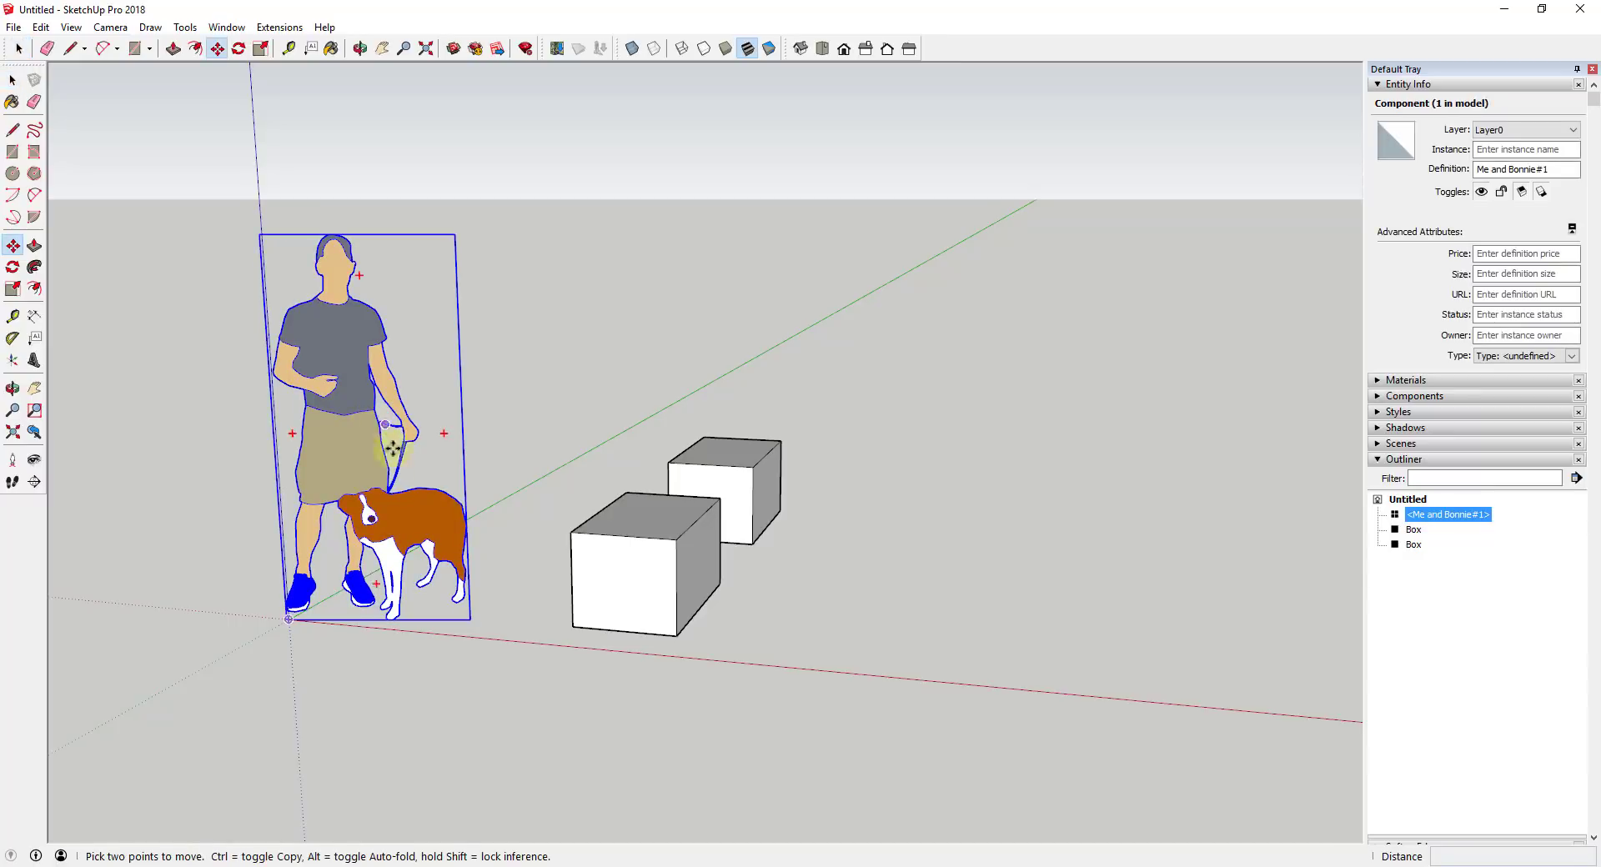
{"action": "key", "text": "ctrl"}
{"action": "left_click", "coordinate": [388, 618]}
{"action": "left_click", "coordinate": [551, 504]}
{"action": "key", "text": "space"}
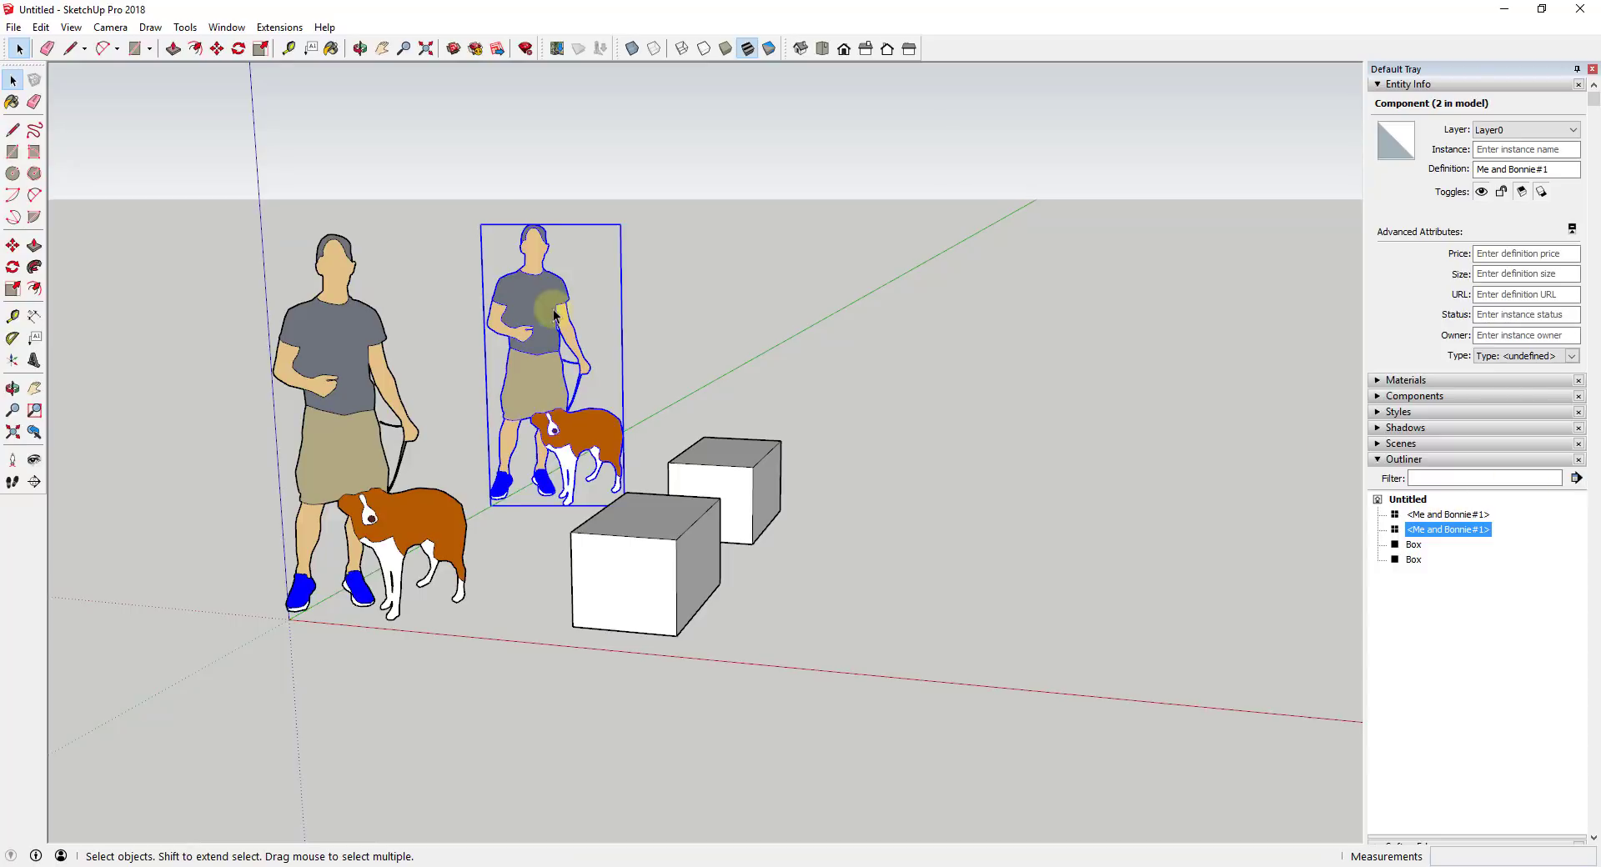
- Open the rear person-and-dog component, paint the shirt with 0103_Blue from the Colors-Named collection, and leave the component
{"action": "double_click", "coordinate": [527, 308]}
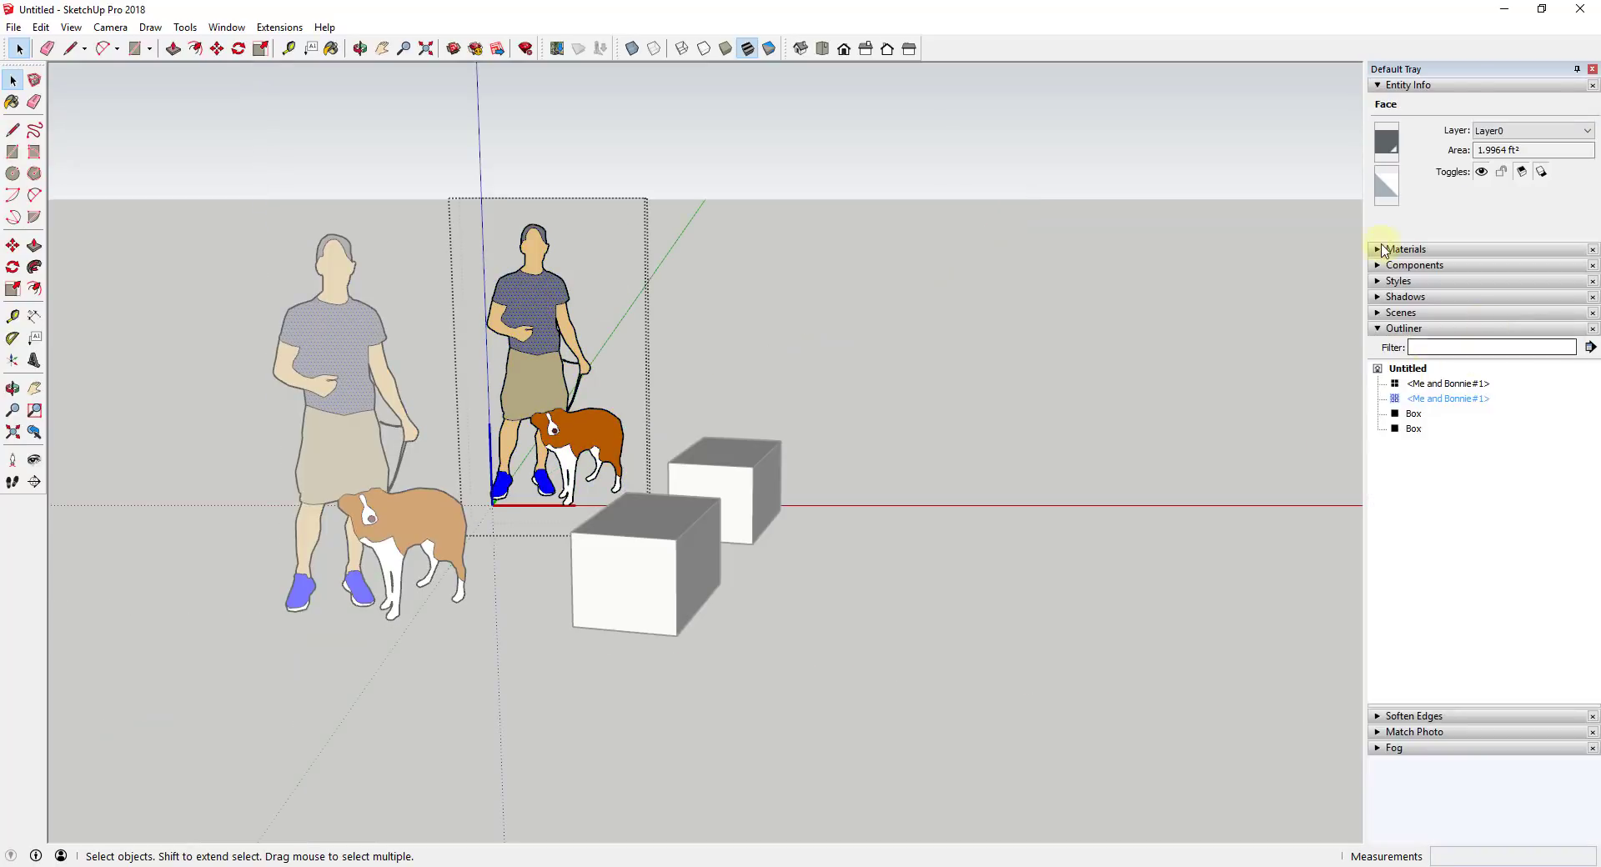
{"action": "left_click", "coordinate": [1376, 250]}
{"action": "left_click", "coordinate": [1492, 354]}
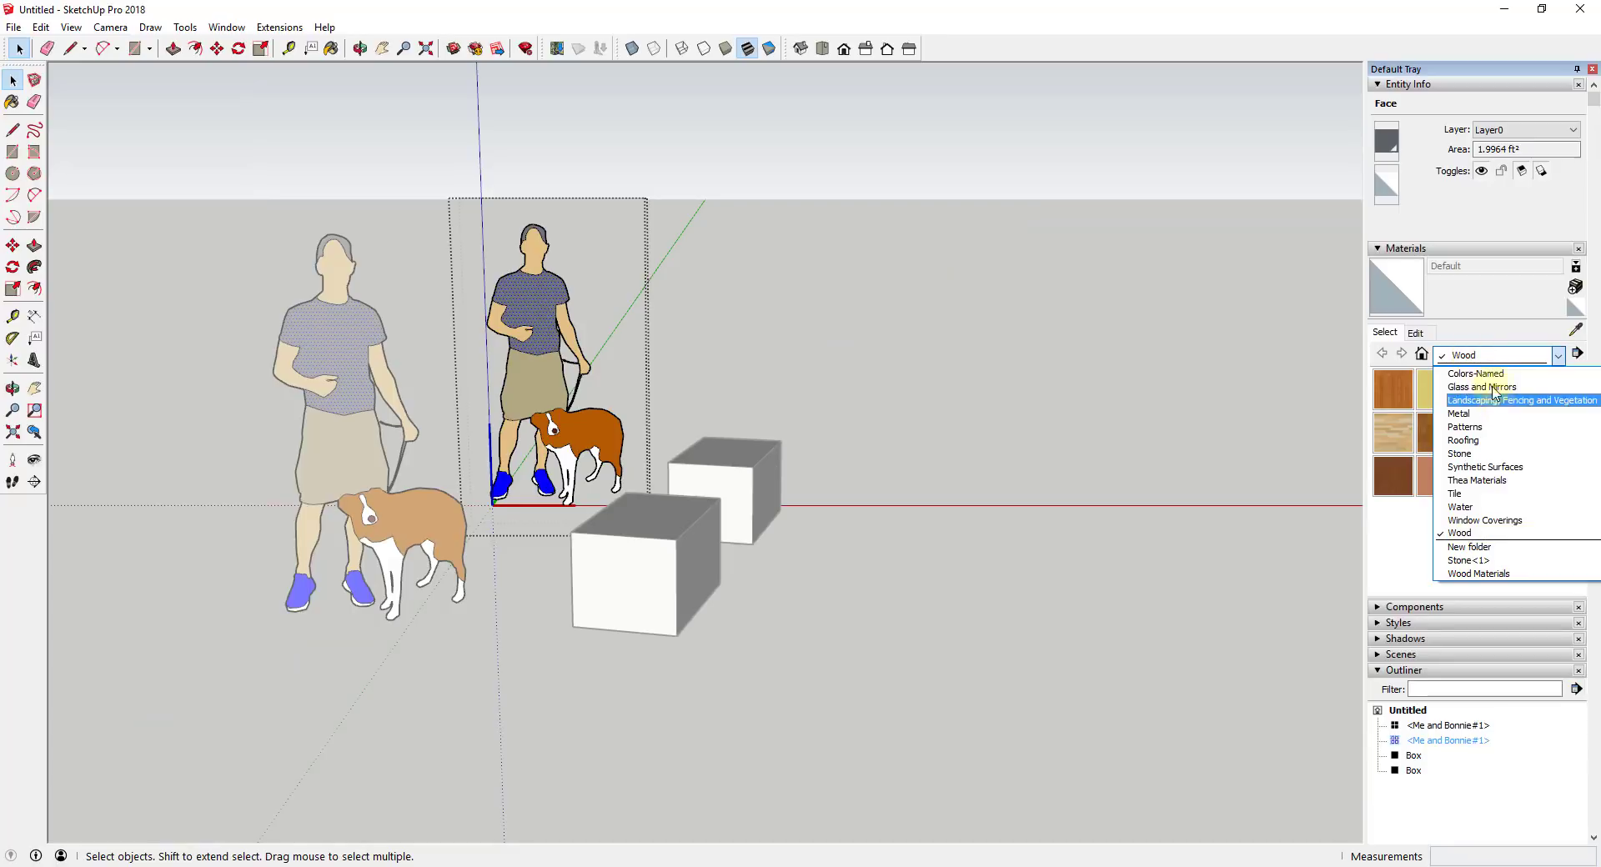
{"action": "left_click", "coordinate": [1490, 376]}
{"action": "scroll", "coordinate": [1509, 446], "scroll_direction": "down", "scroll_amount": 6}
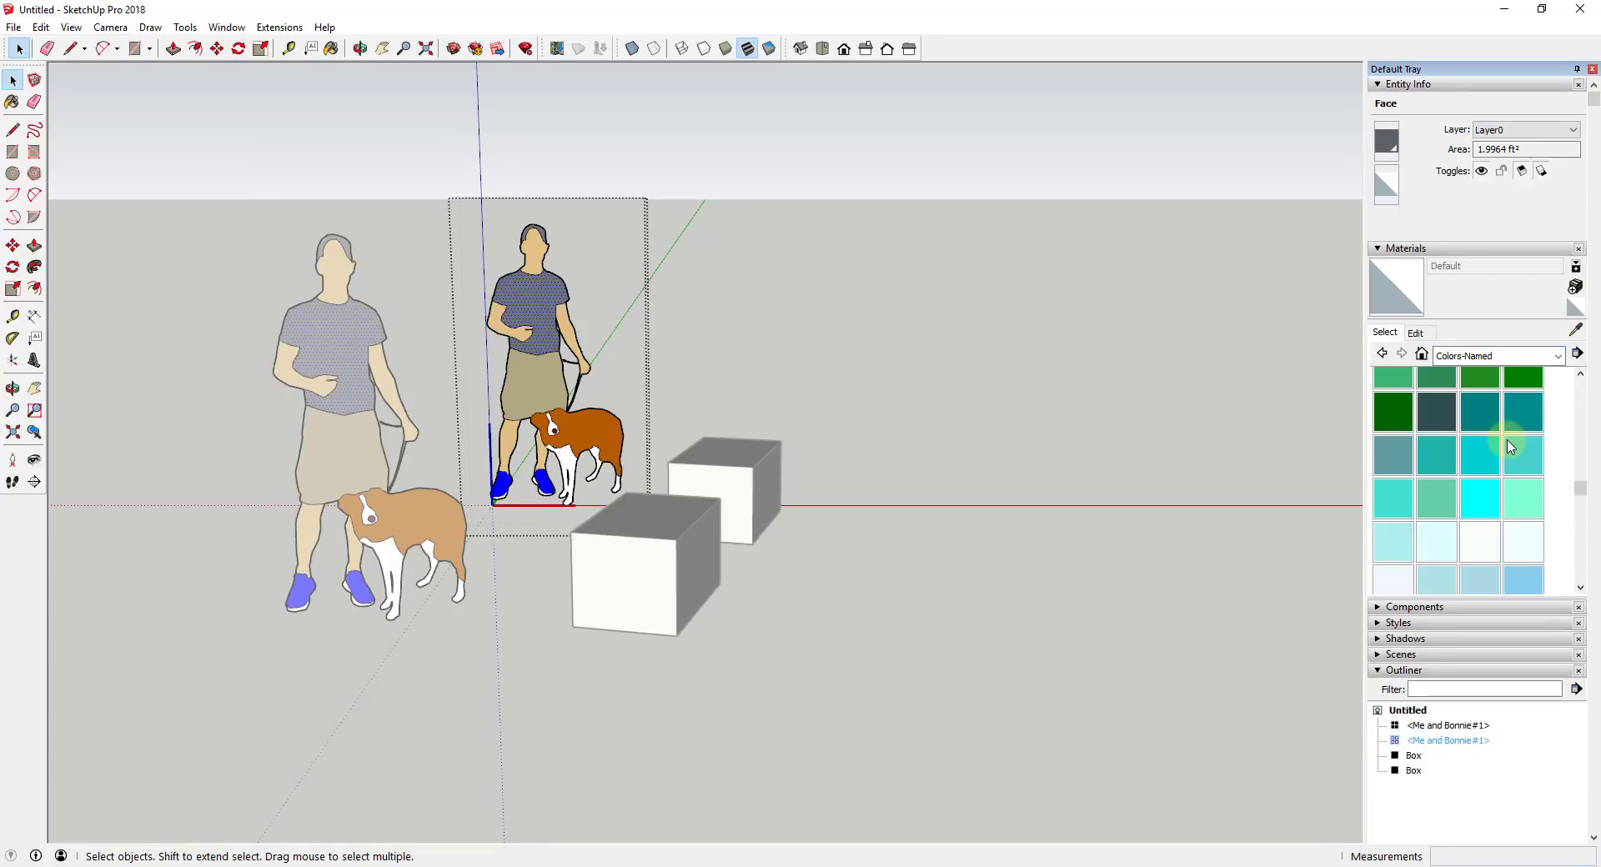
{"action": "left_click", "coordinate": [1480, 471]}
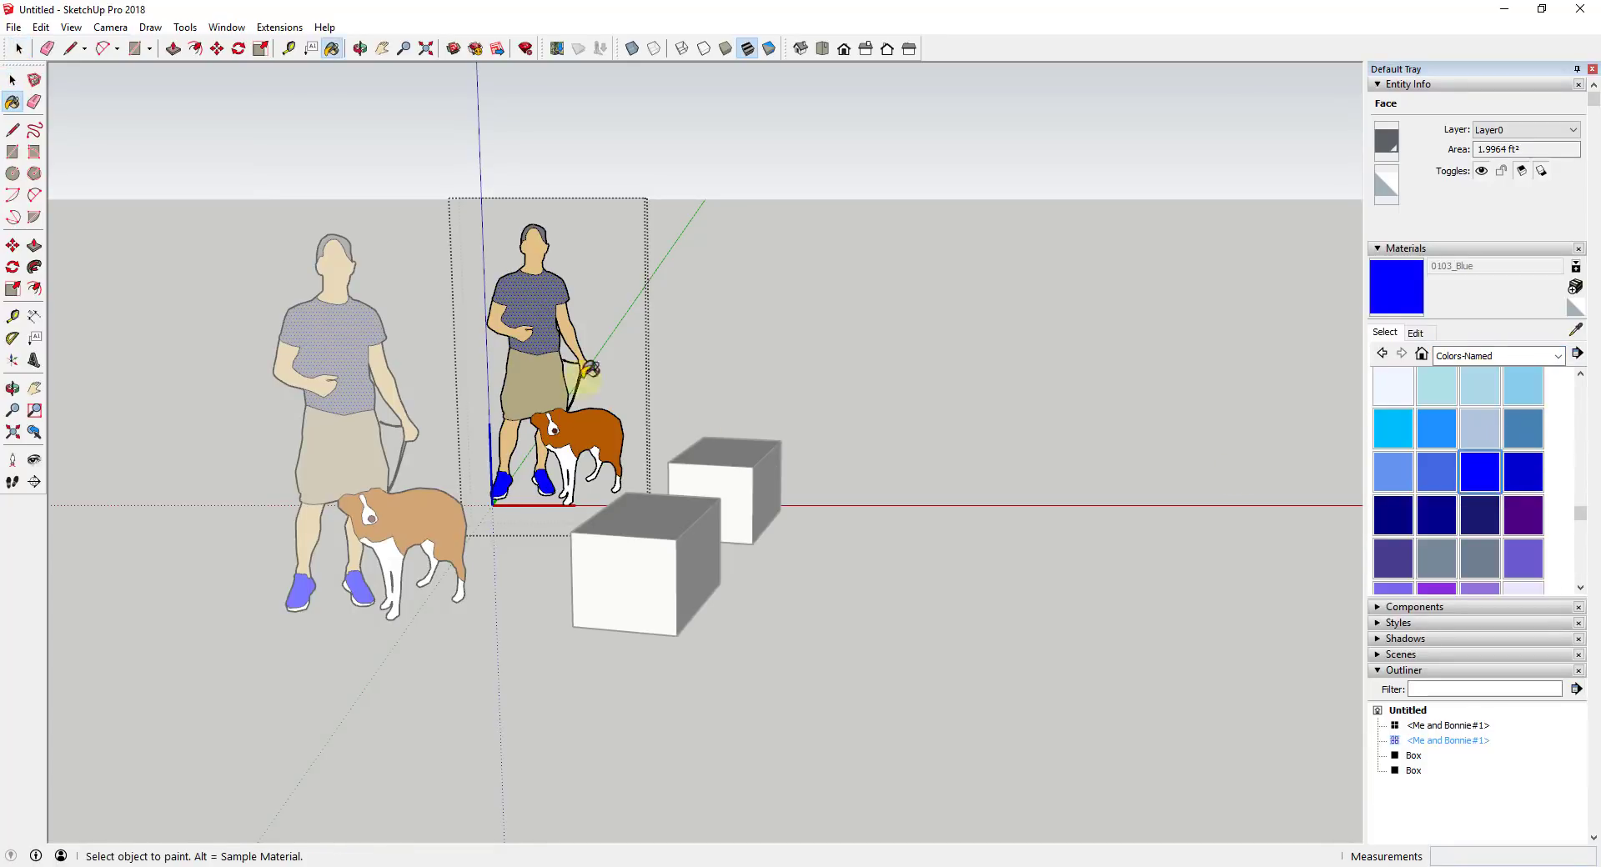
{"action": "left_click", "coordinate": [542, 288]}
{"action": "key", "text": "space"}
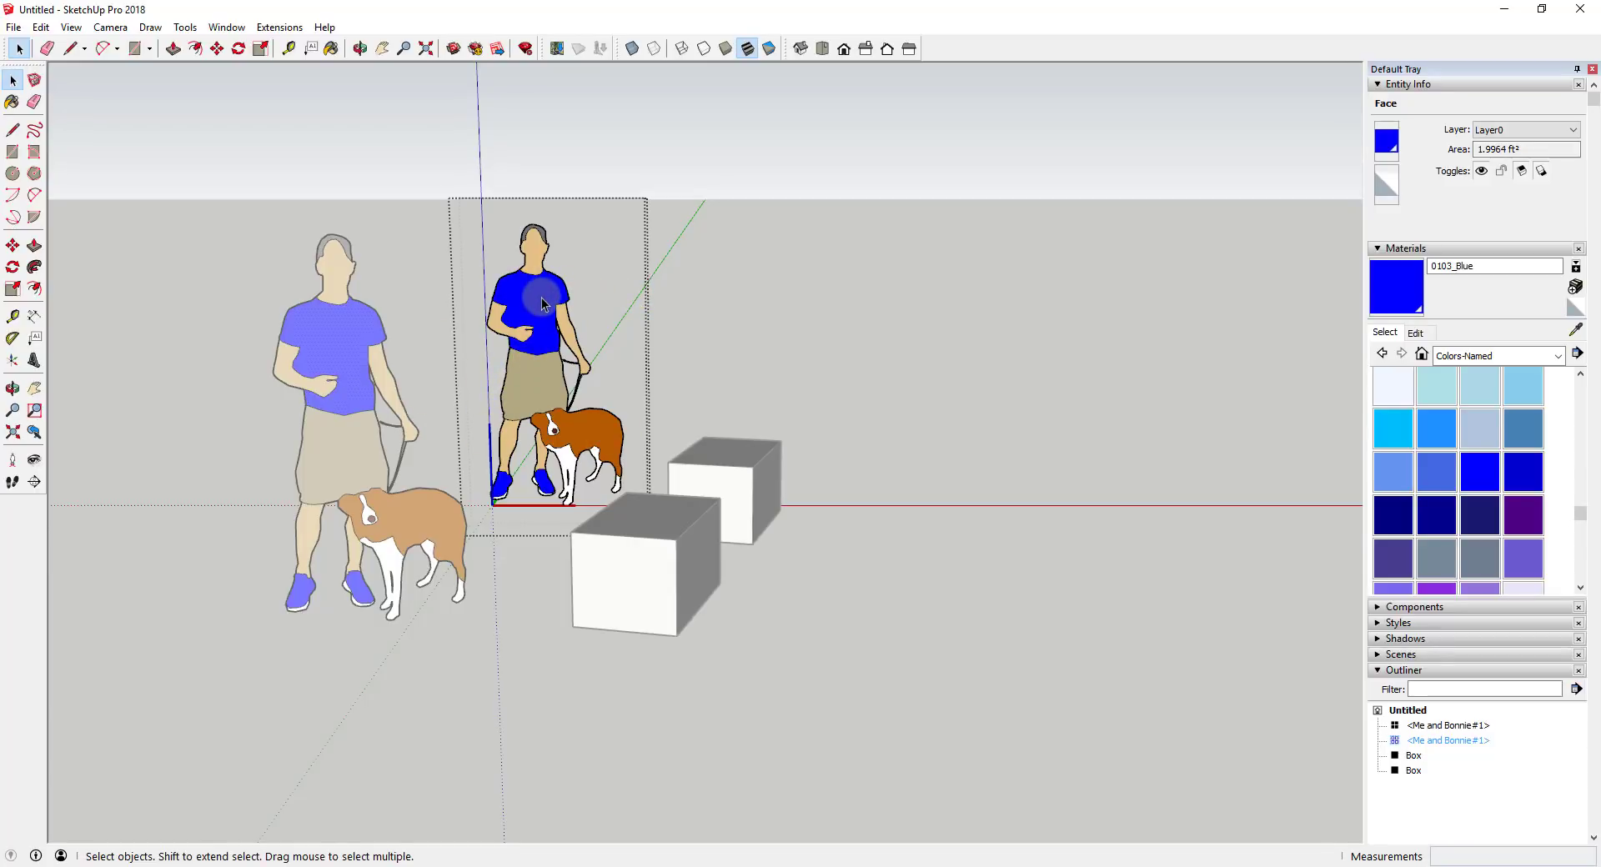
{"action": "left_click", "coordinate": [636, 308]}
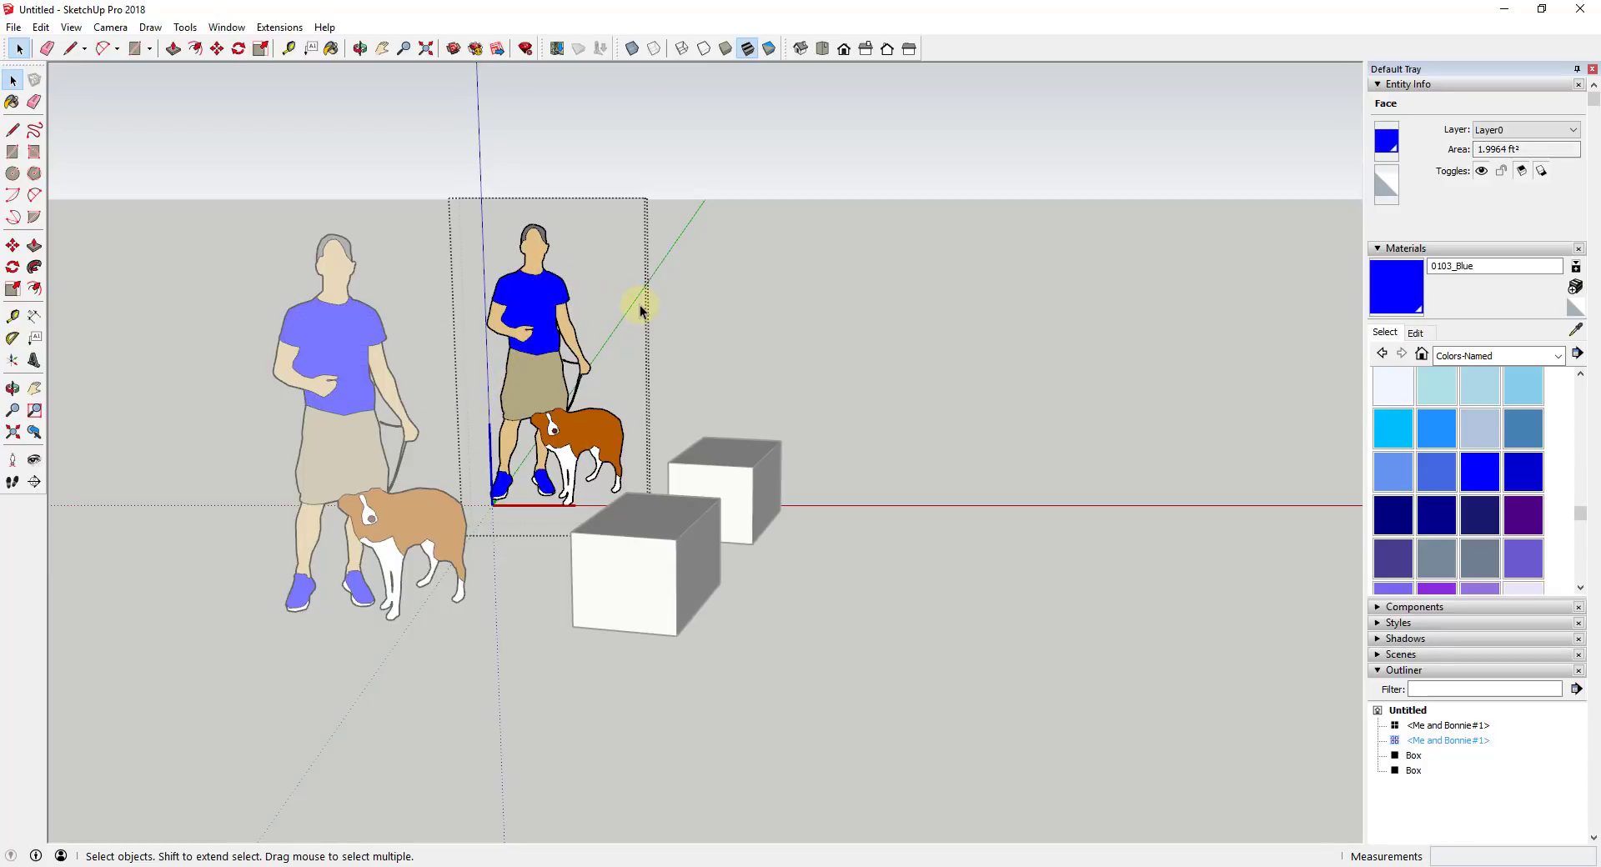
- Select each person-and-dog component in turn from the Outliner and collapse the material browser
{"action": "scroll", "coordinate": [1494, 482], "scroll_direction": "down", "scroll_amount": 2}
{"action": "scroll", "coordinate": [1509, 742], "scroll_direction": "down", "scroll_amount": 4}
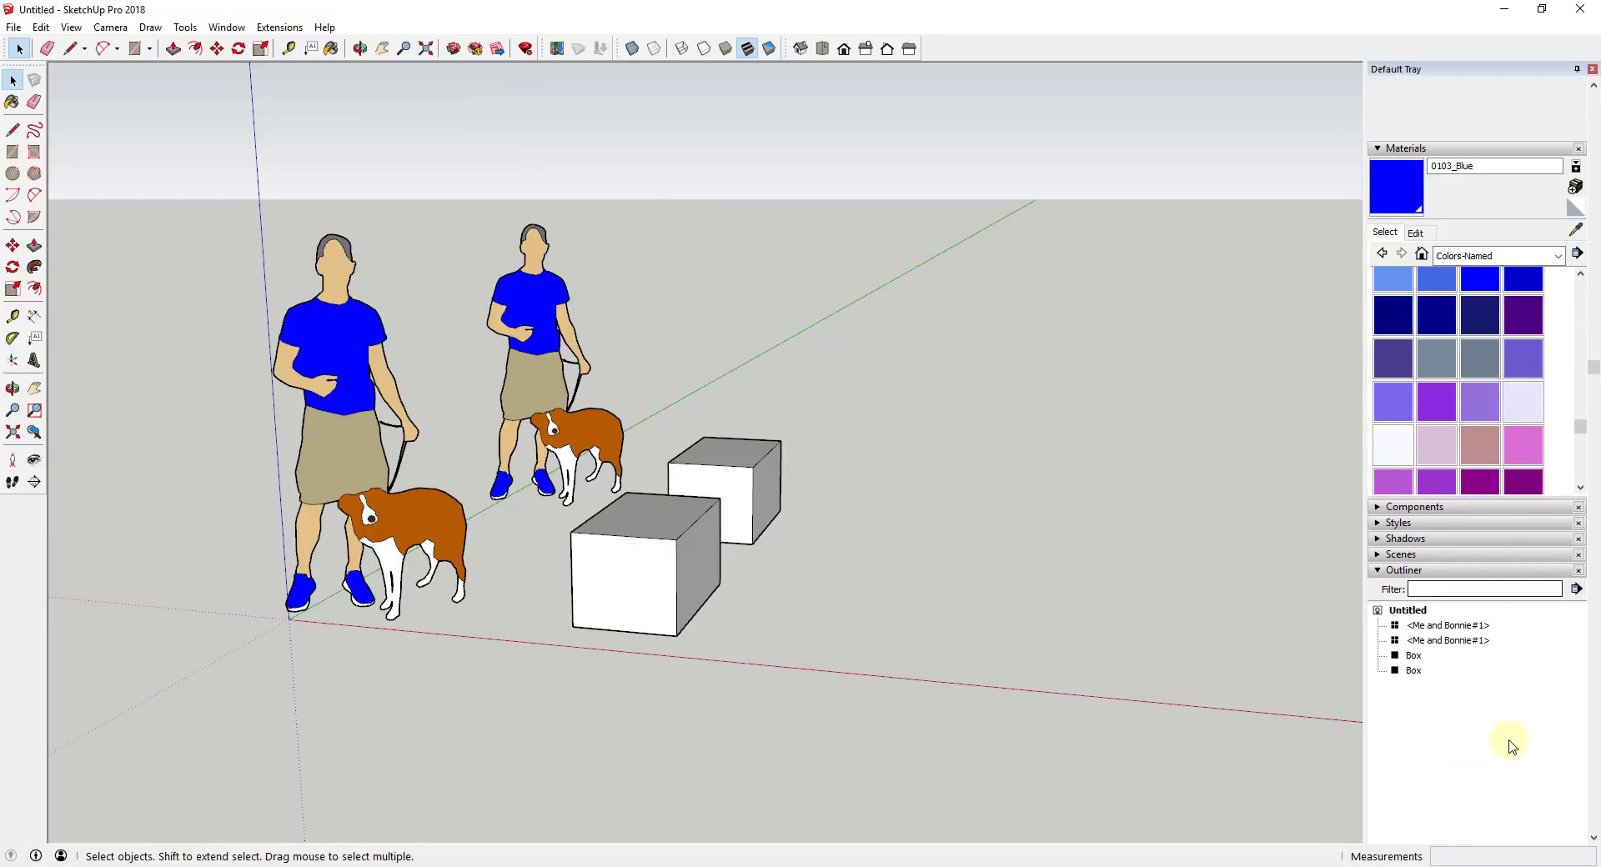
{"action": "scroll", "coordinate": [1506, 661], "scroll_direction": "down", "scroll_amount": 2}
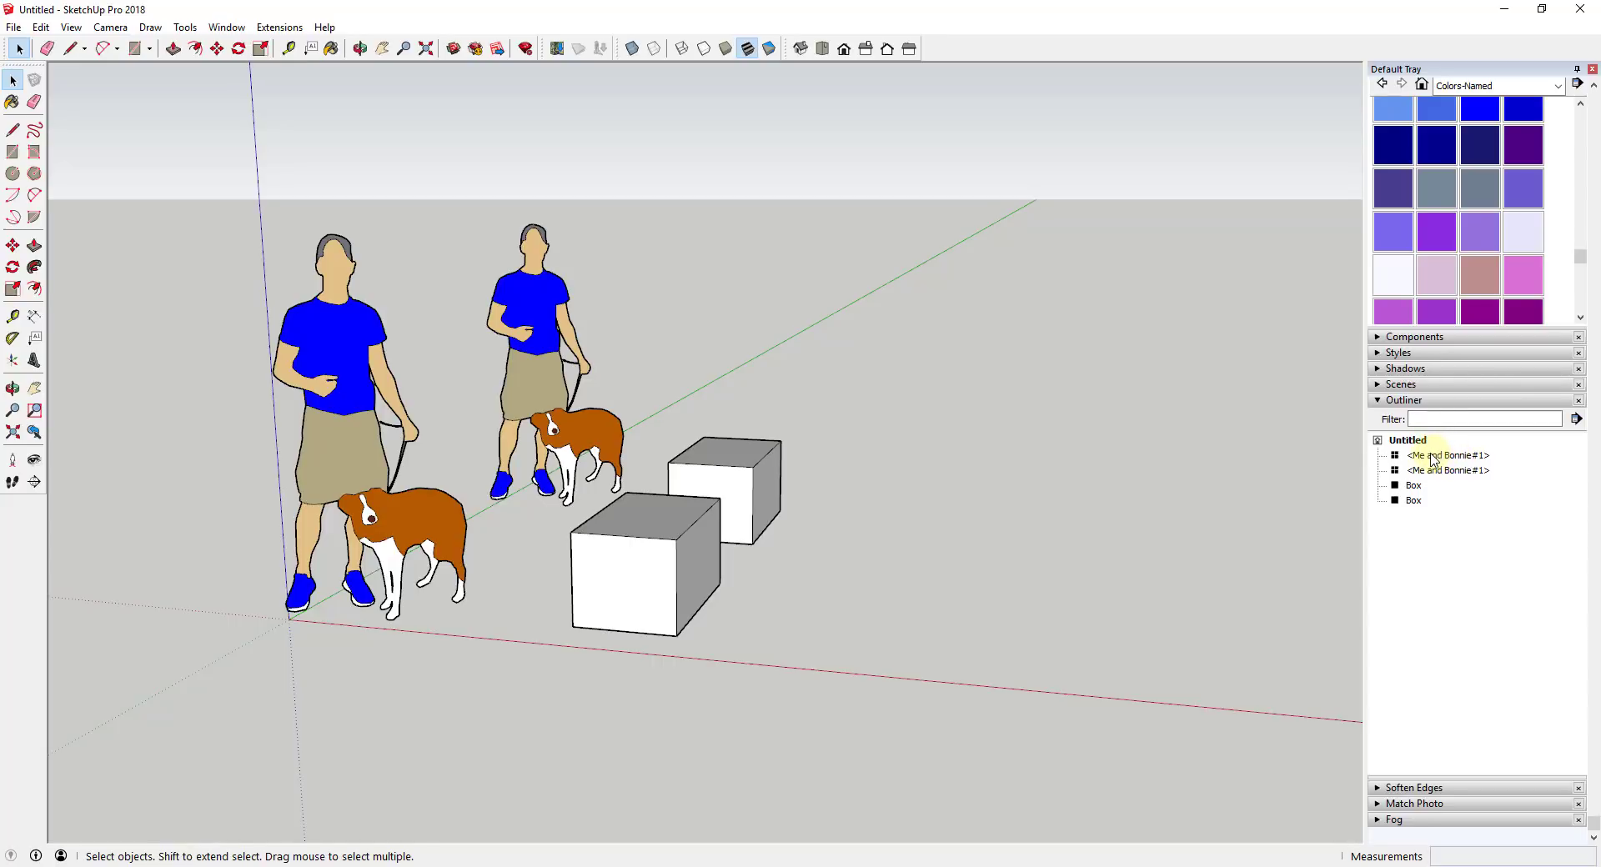
{"action": "left_click", "coordinate": [1460, 457]}
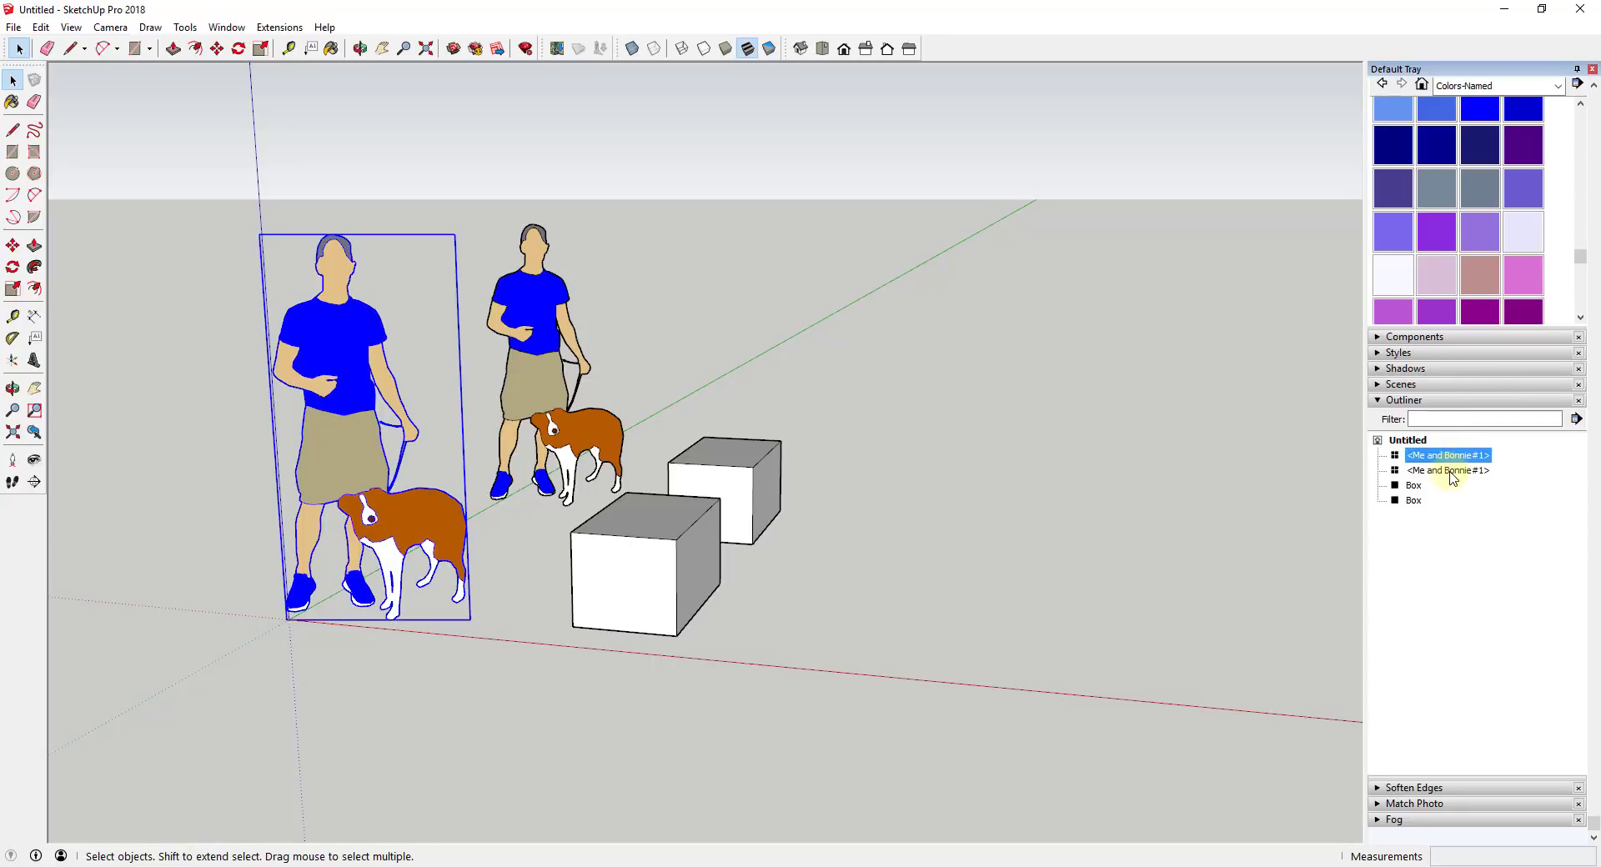
{"action": "left_click", "coordinate": [1454, 601]}
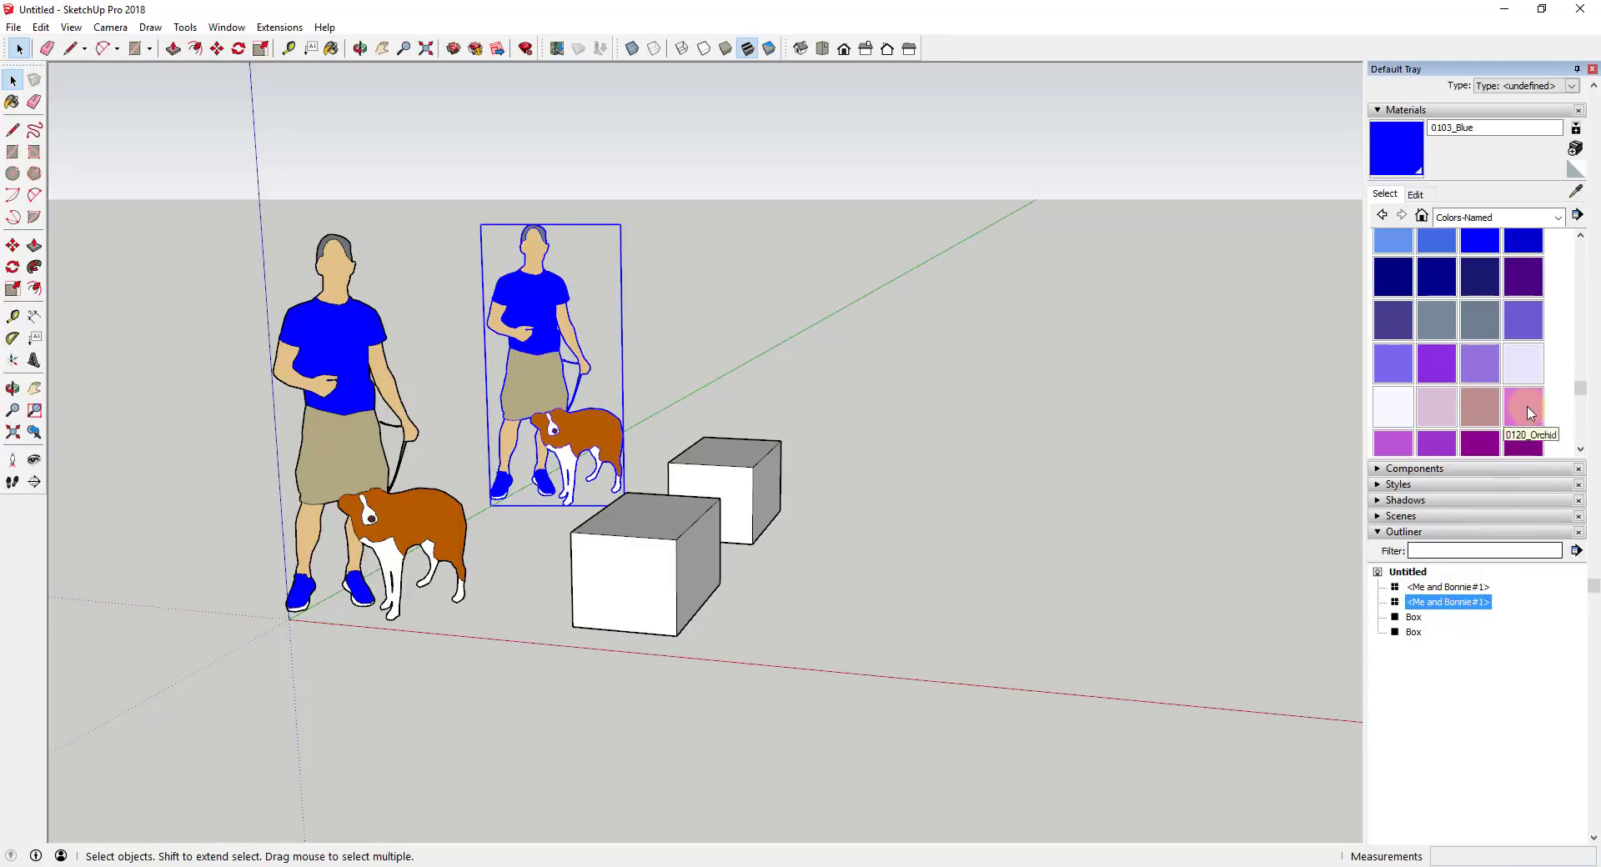
{"action": "scroll", "coordinate": [1526, 392], "scroll_direction": "up", "scroll_amount": 3}
{"action": "left_click", "coordinate": [1380, 112]}
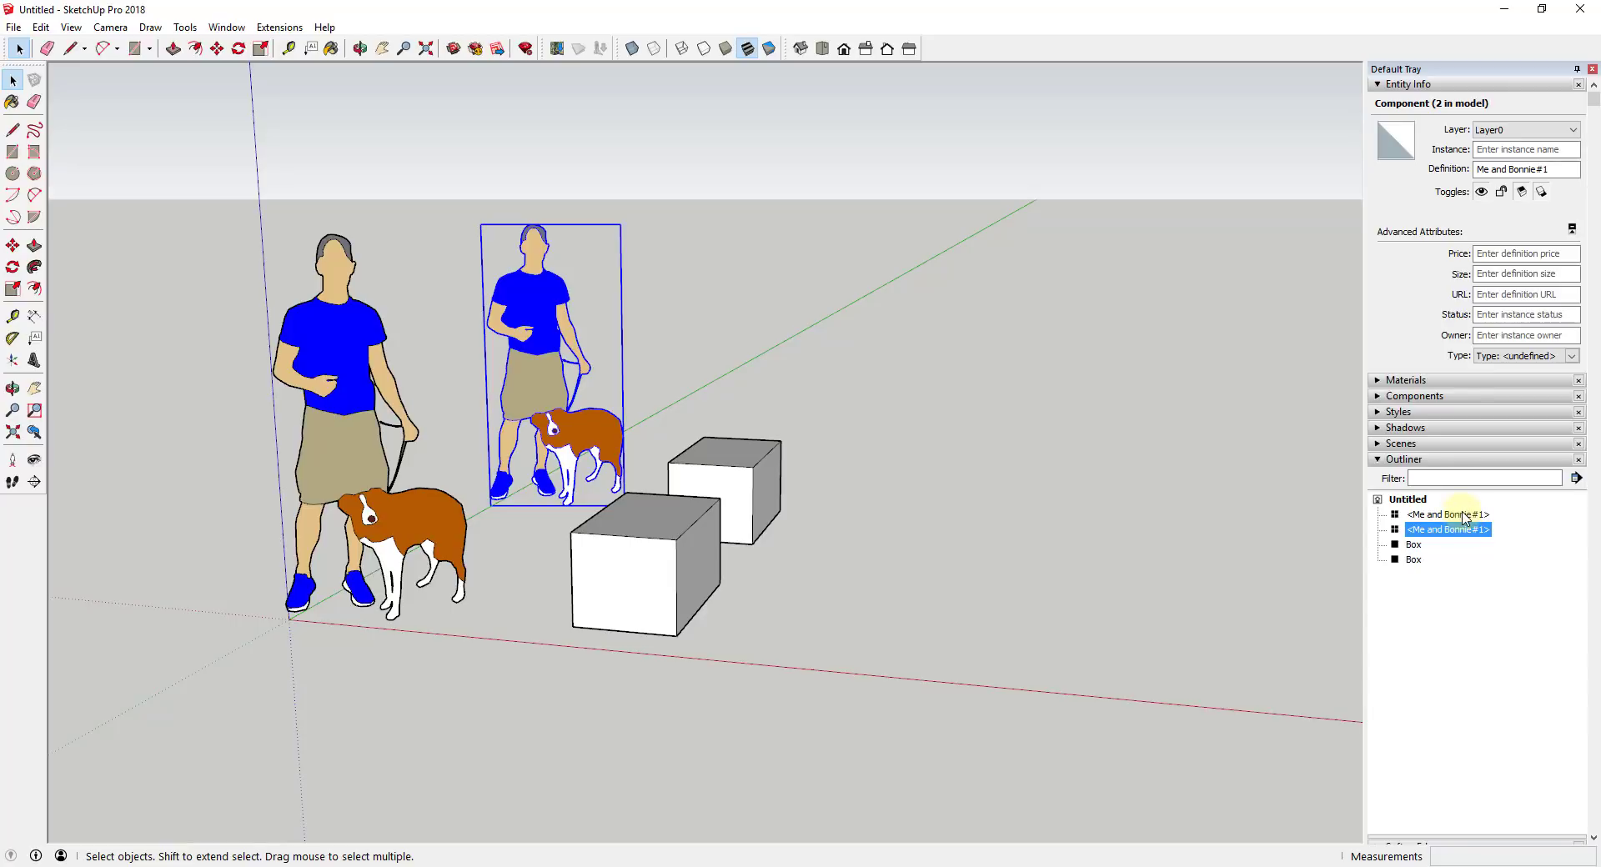
- Give the front person-and-dog component the instance name "Origin"
{"action": "left_click", "coordinate": [357, 401]}
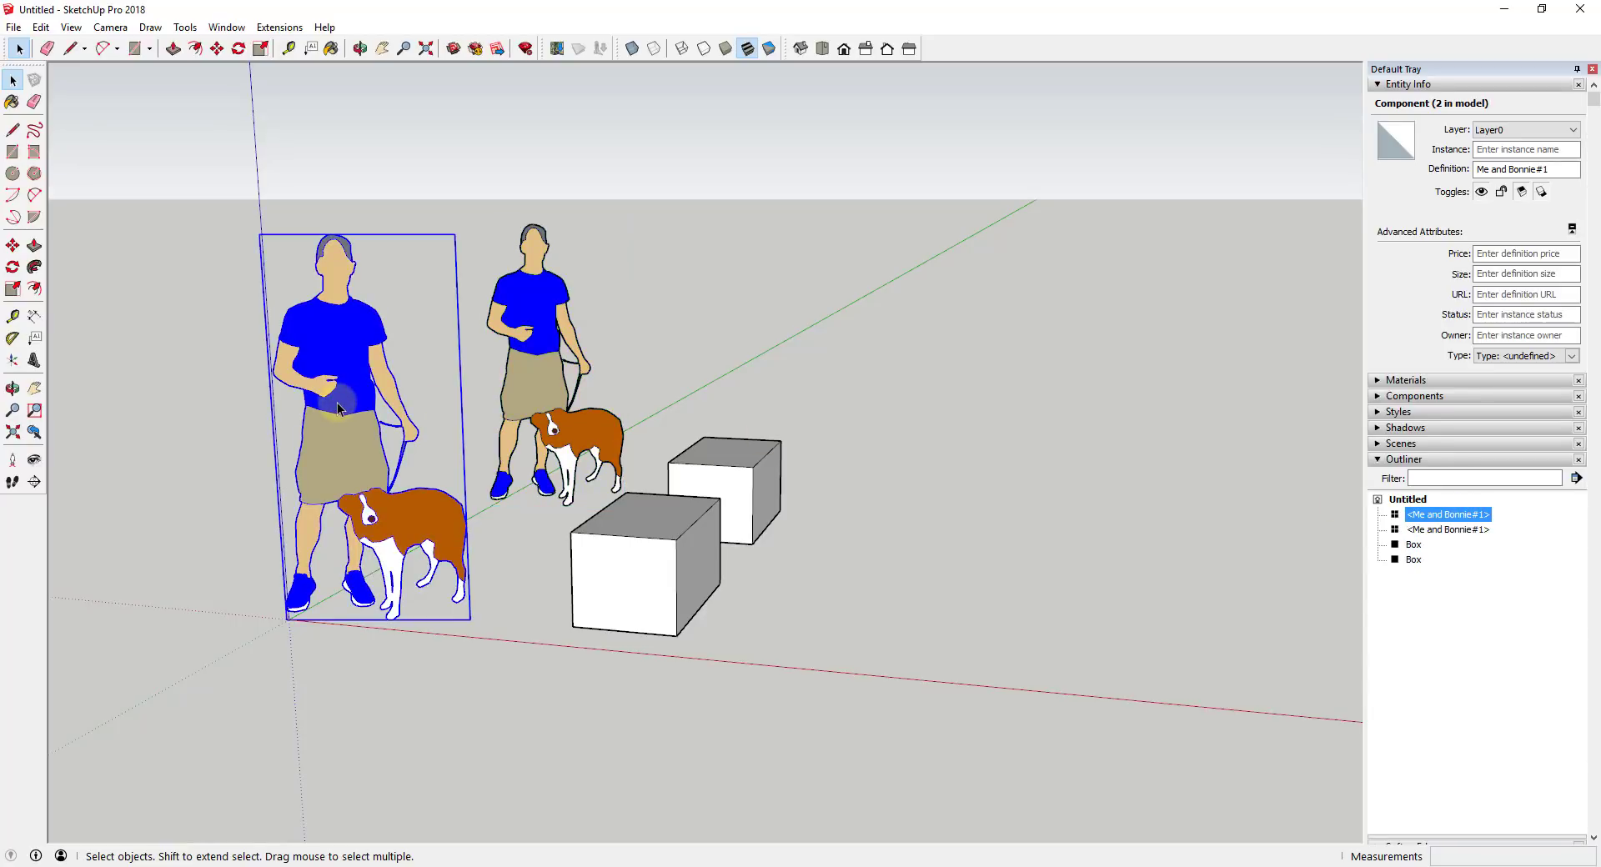
{"action": "left_click", "coordinate": [1516, 150]}
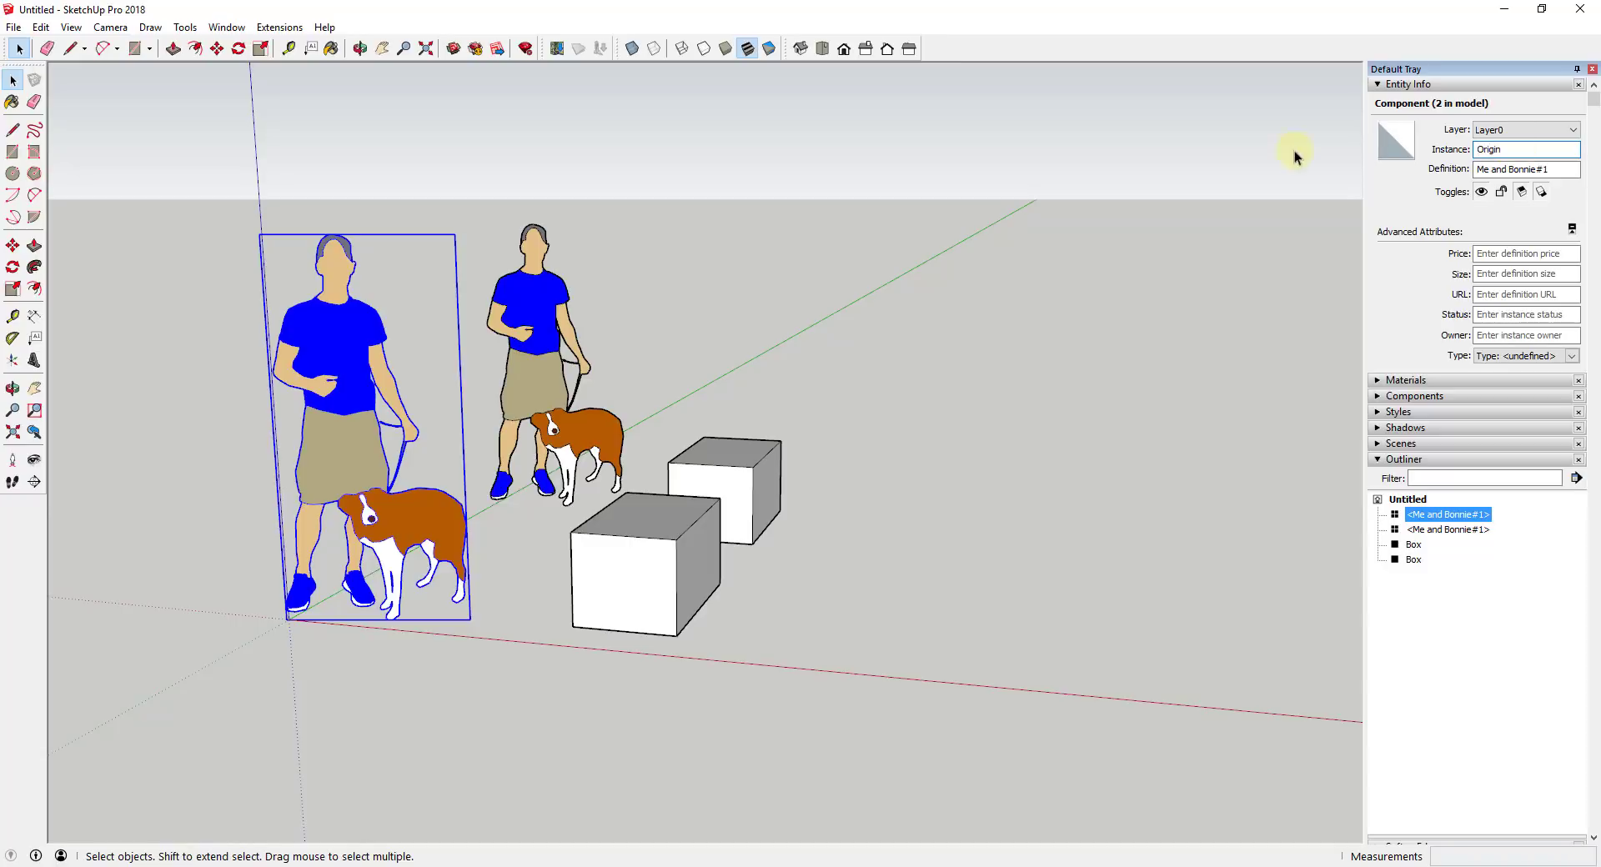
{"action": "key", "text": "Tab"}
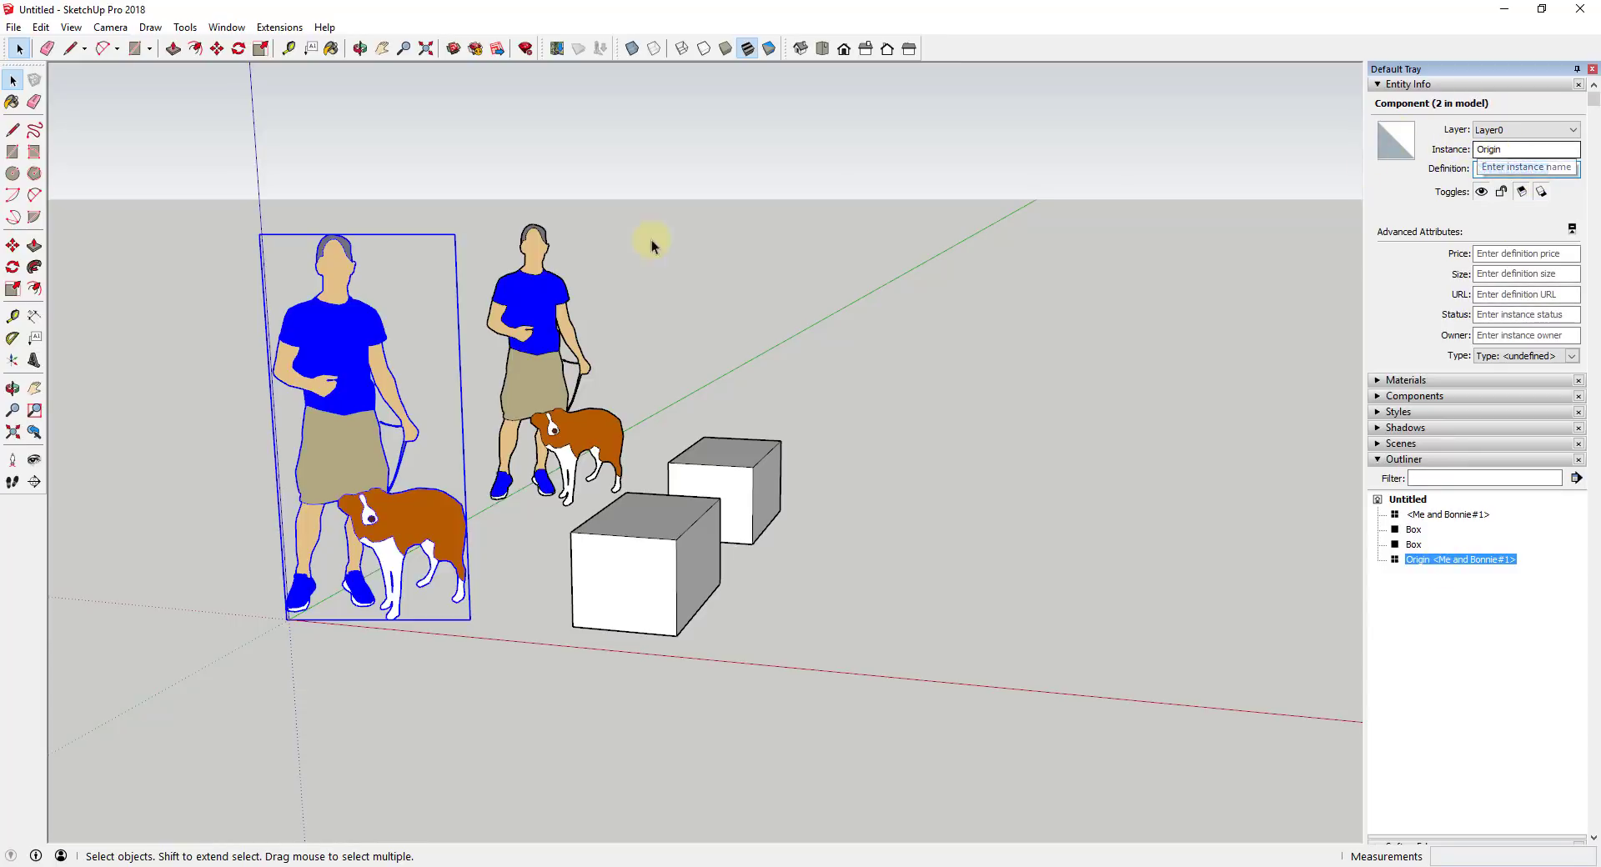
- Give the rear person-and-dog component the instance name "East Version"
{"action": "left_click", "coordinate": [543, 341]}
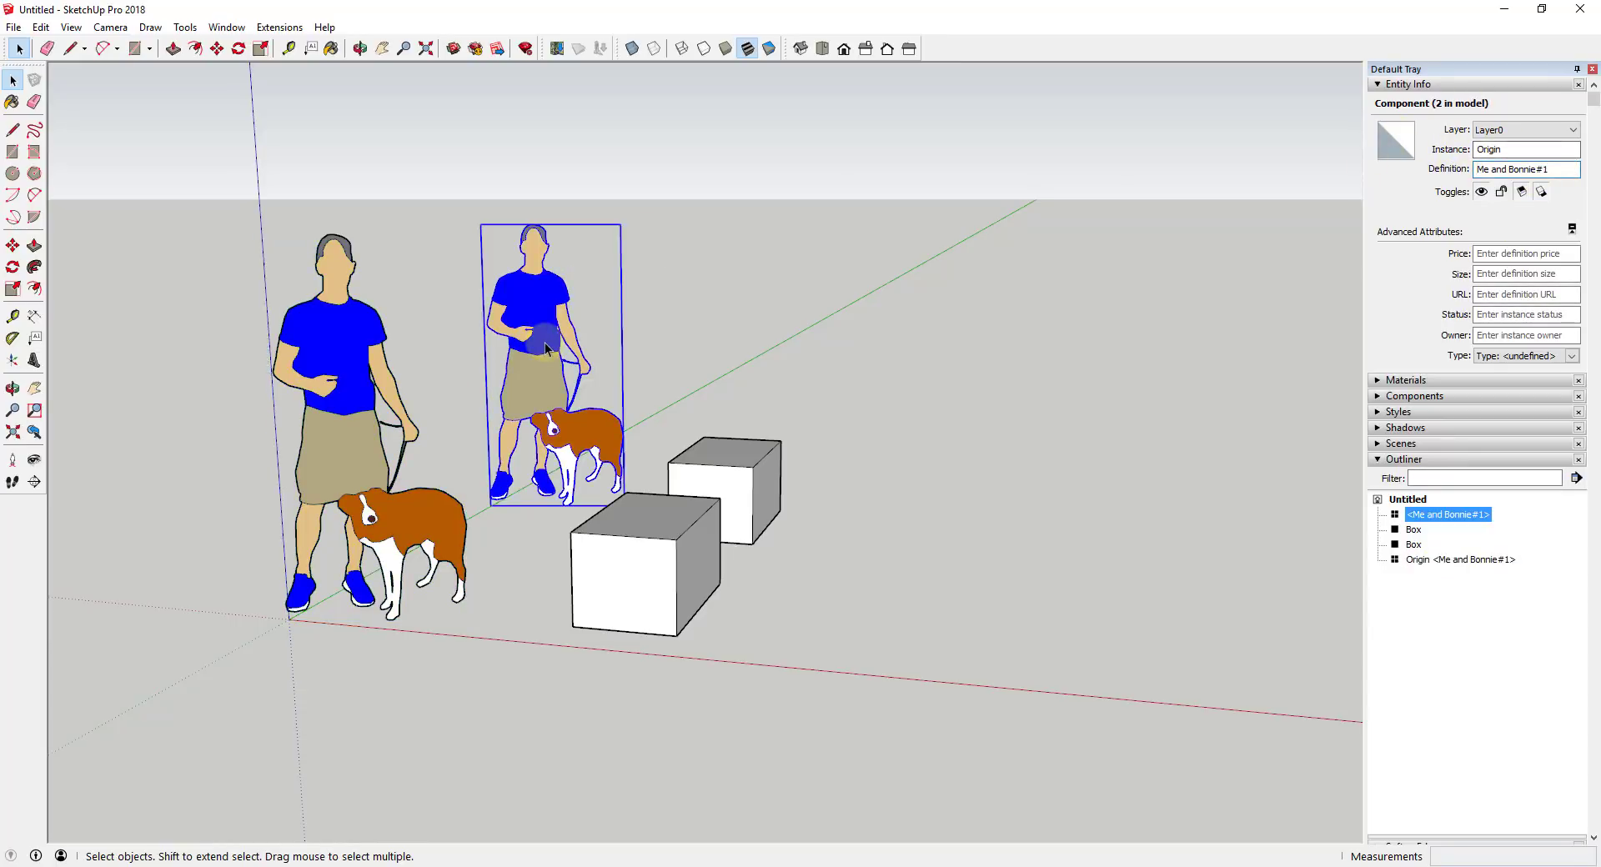
{"action": "left_click", "coordinate": [1481, 148]}
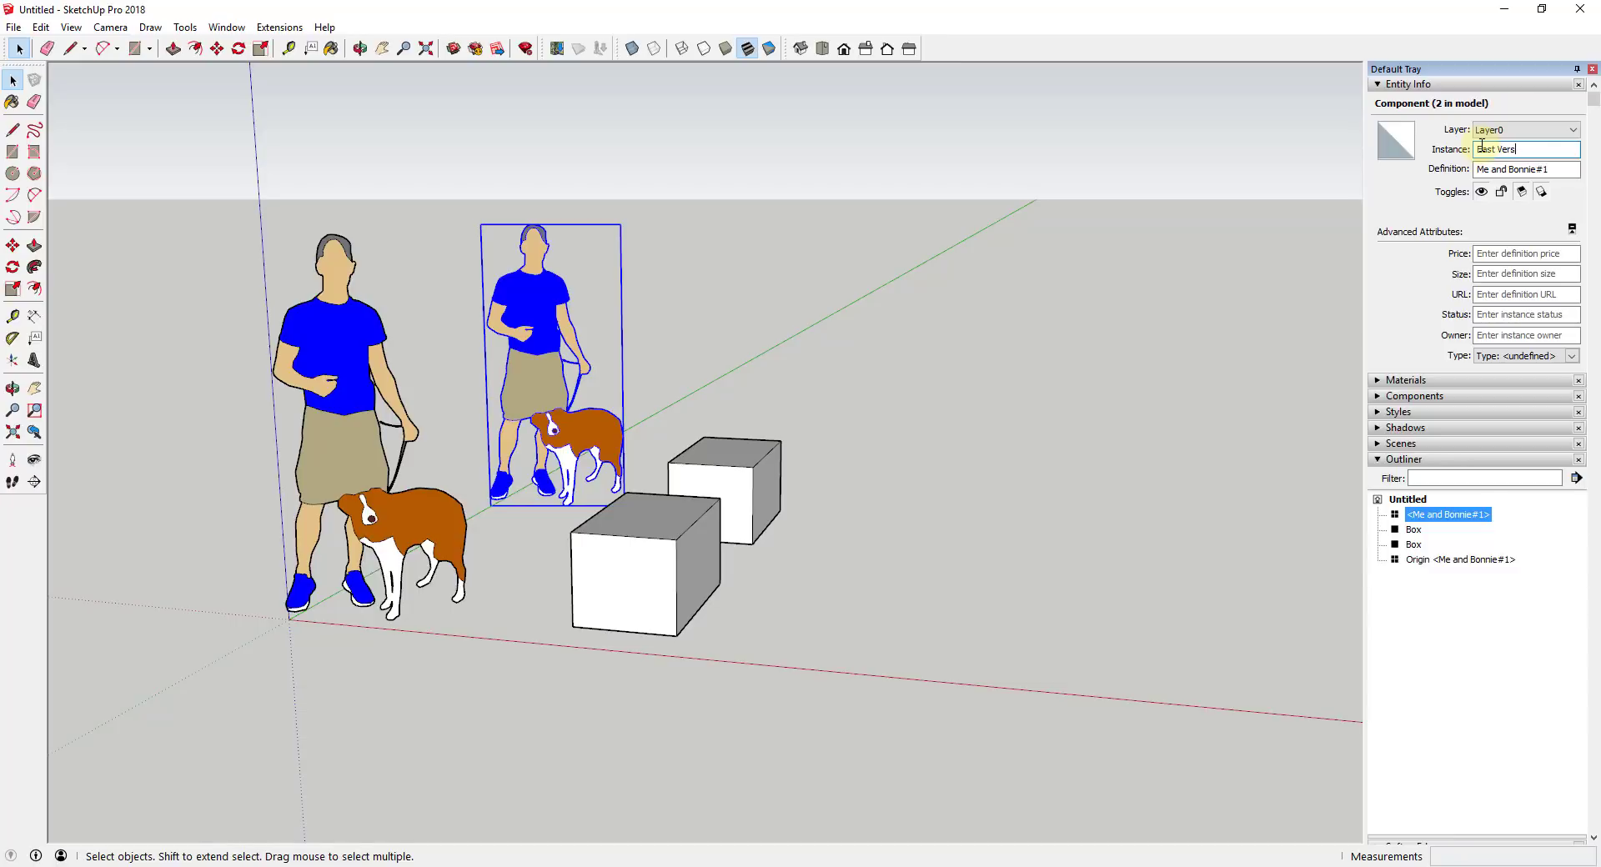
{"action": "type", "text": "East Version"}
{"action": "key", "text": "Tab"}
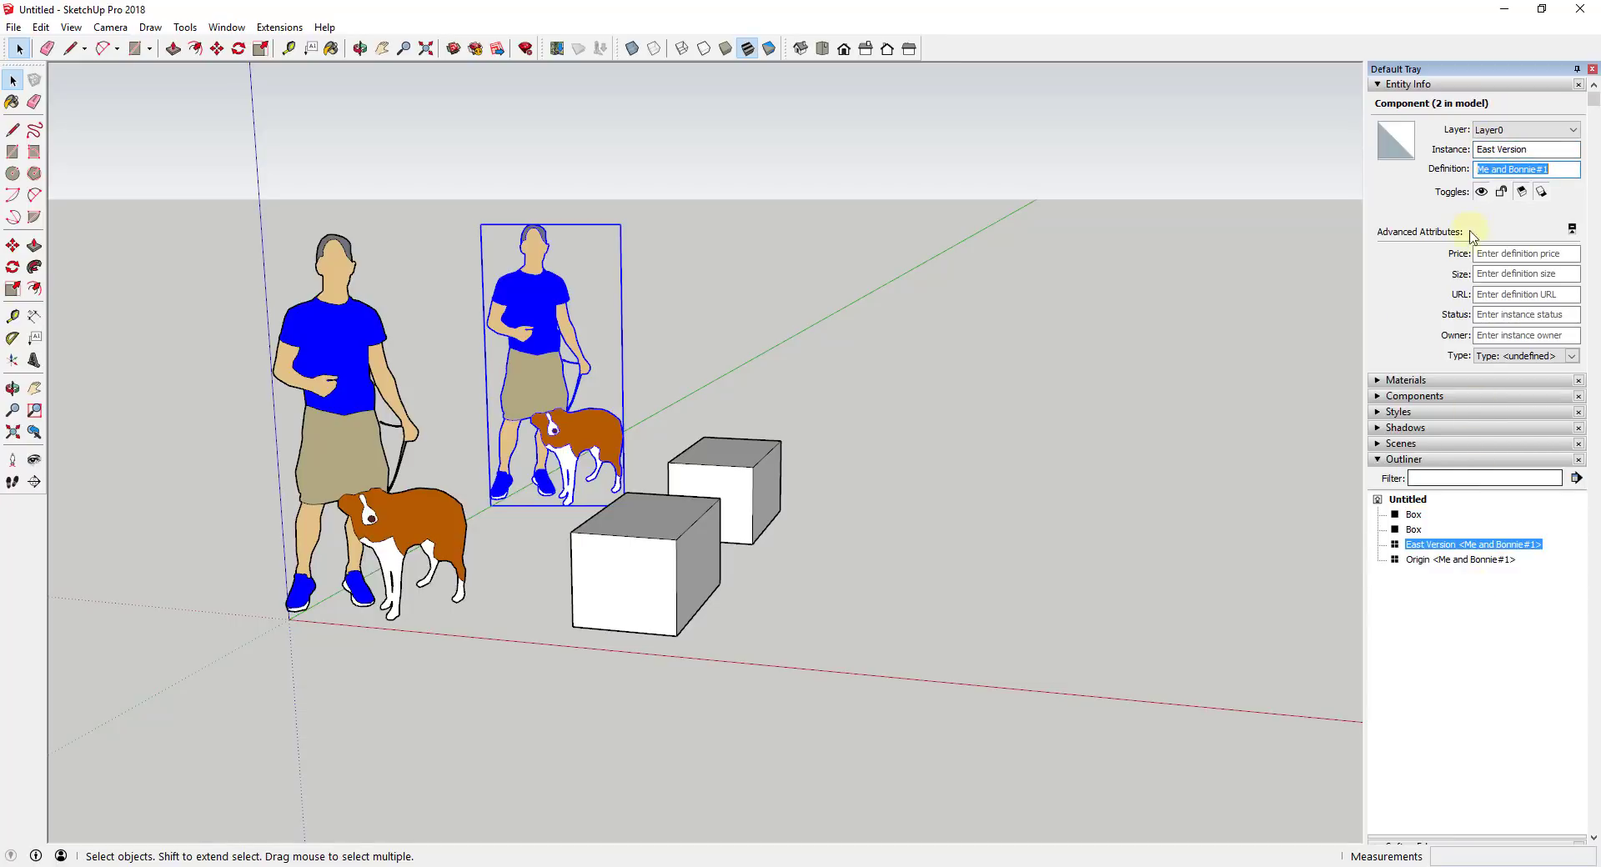
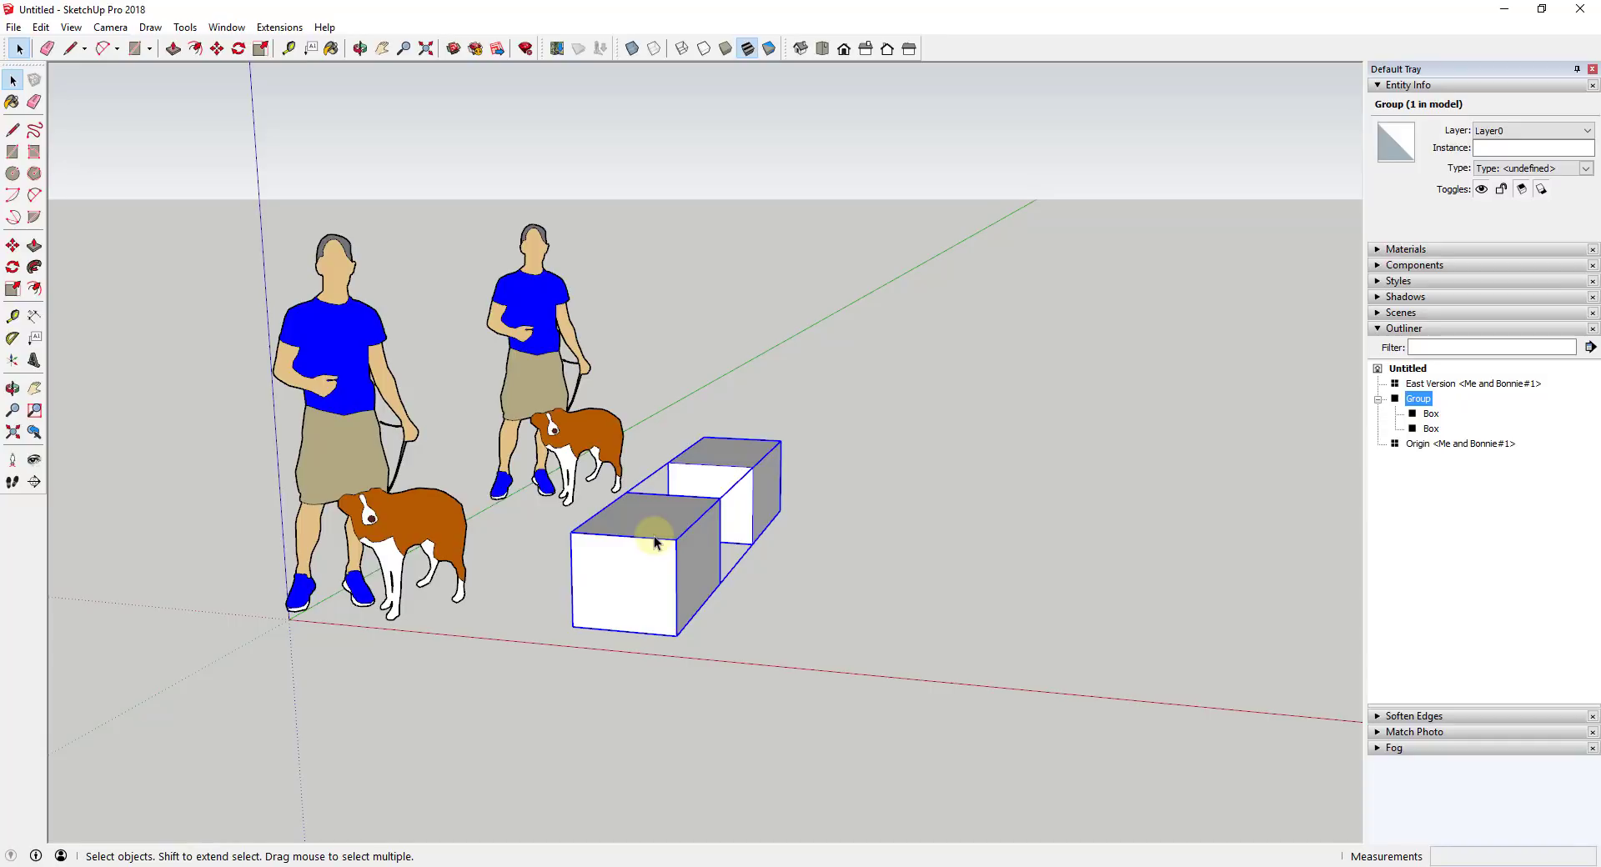
- Open the rear box inside the nested group, try to extend its side face with Push/Pull, and leave the groups
{"action": "double_click", "coordinate": [743, 488]}
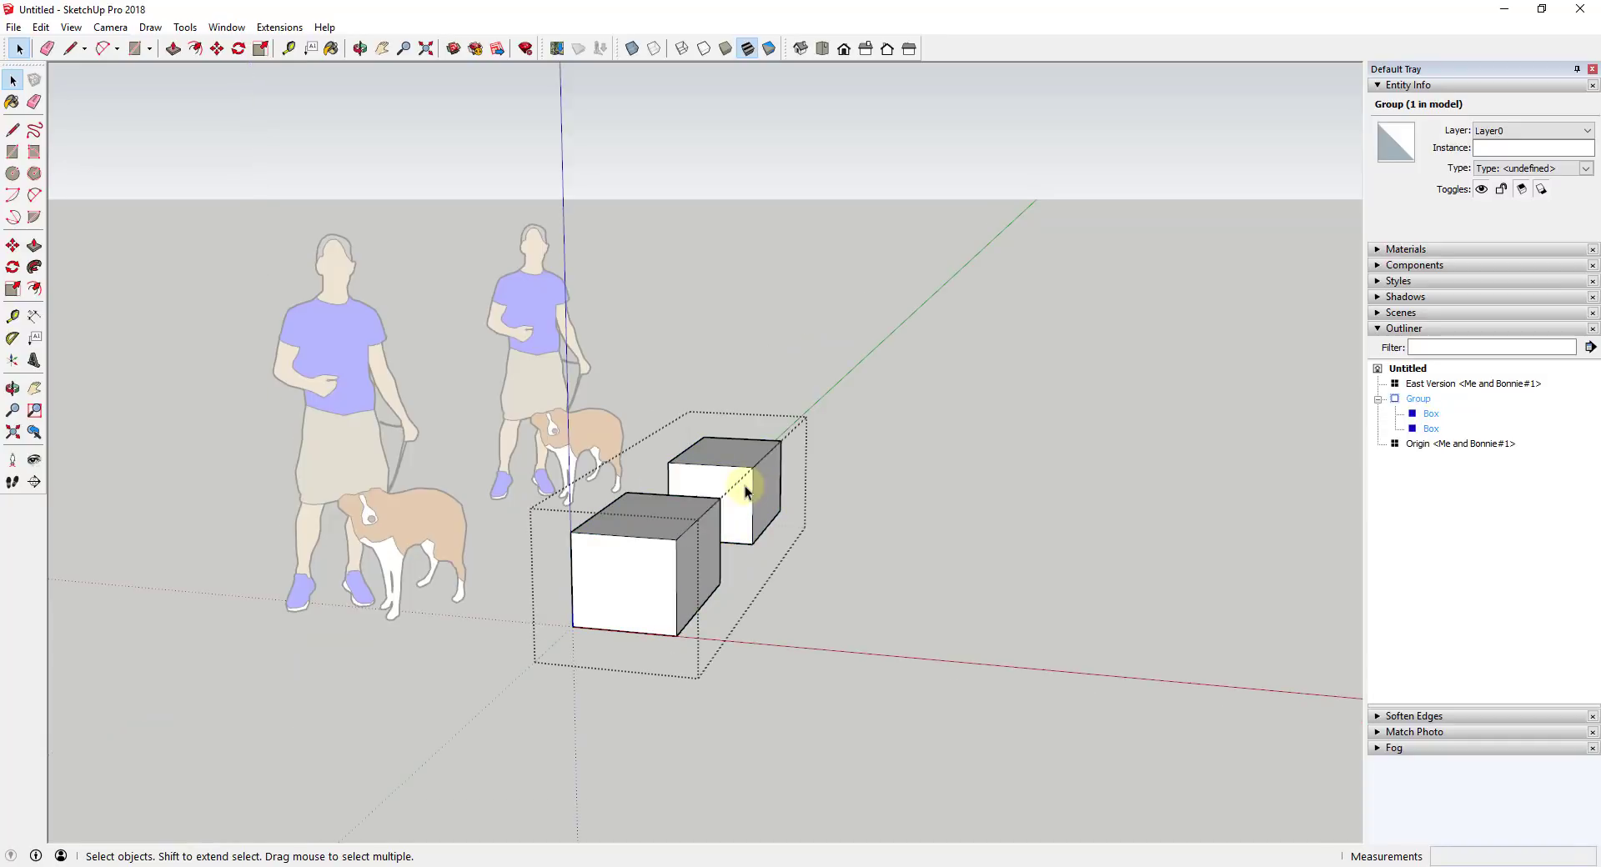
{"action": "left_click", "coordinate": [744, 490]}
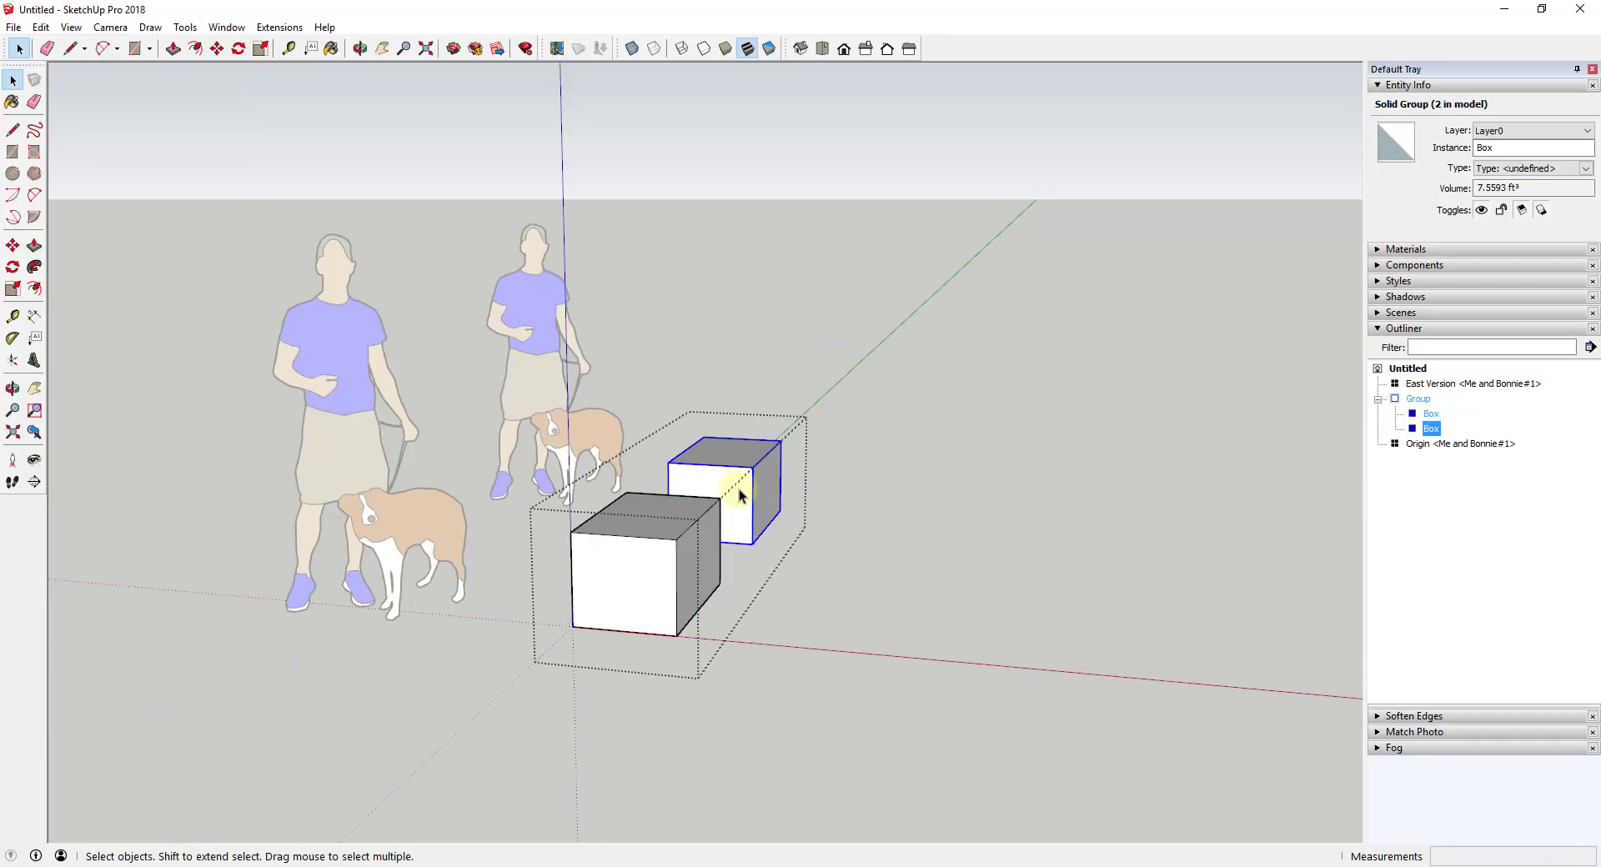
{"action": "double_click", "coordinate": [759, 495]}
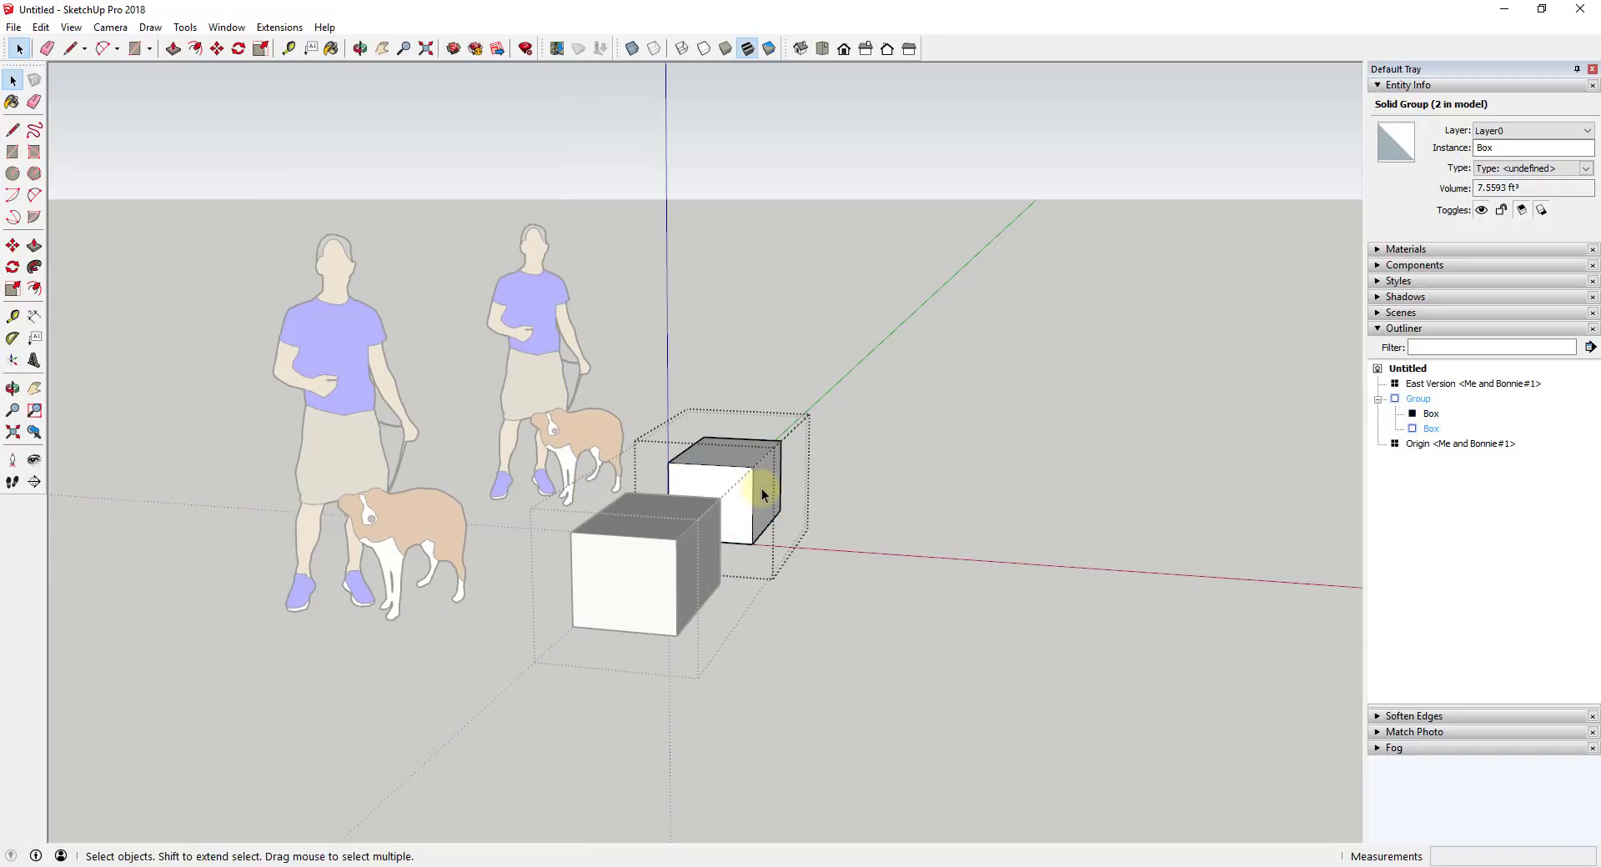
{"action": "left_click", "coordinate": [763, 495]}
{"action": "key", "text": "p"}
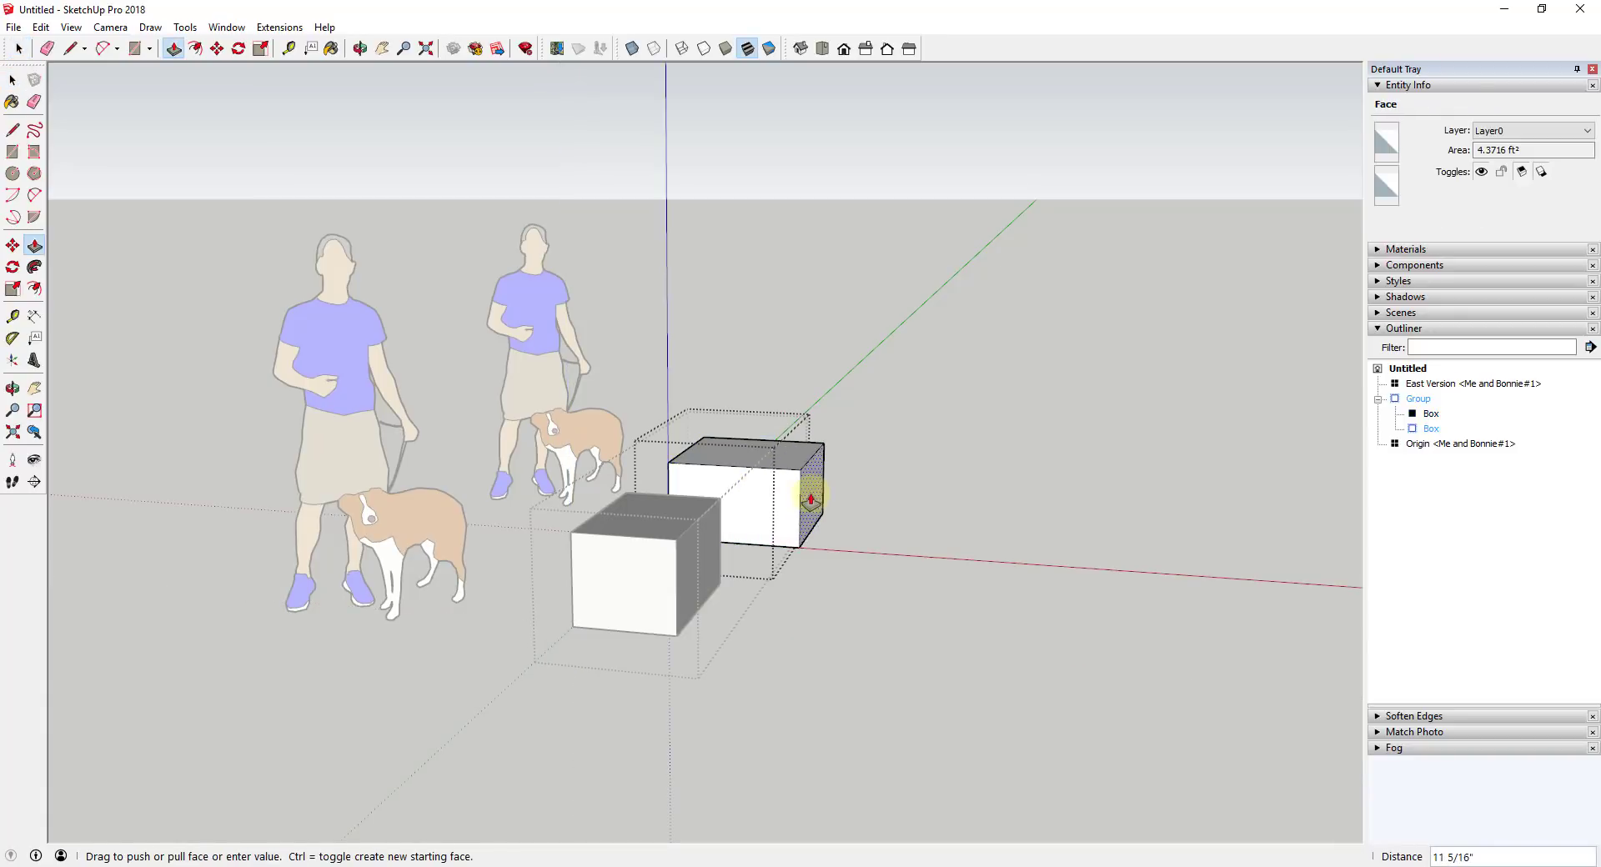
{"action": "key", "text": "Escape"}
{"action": "key", "text": "space"}
{"action": "left_click", "coordinate": [877, 516]}
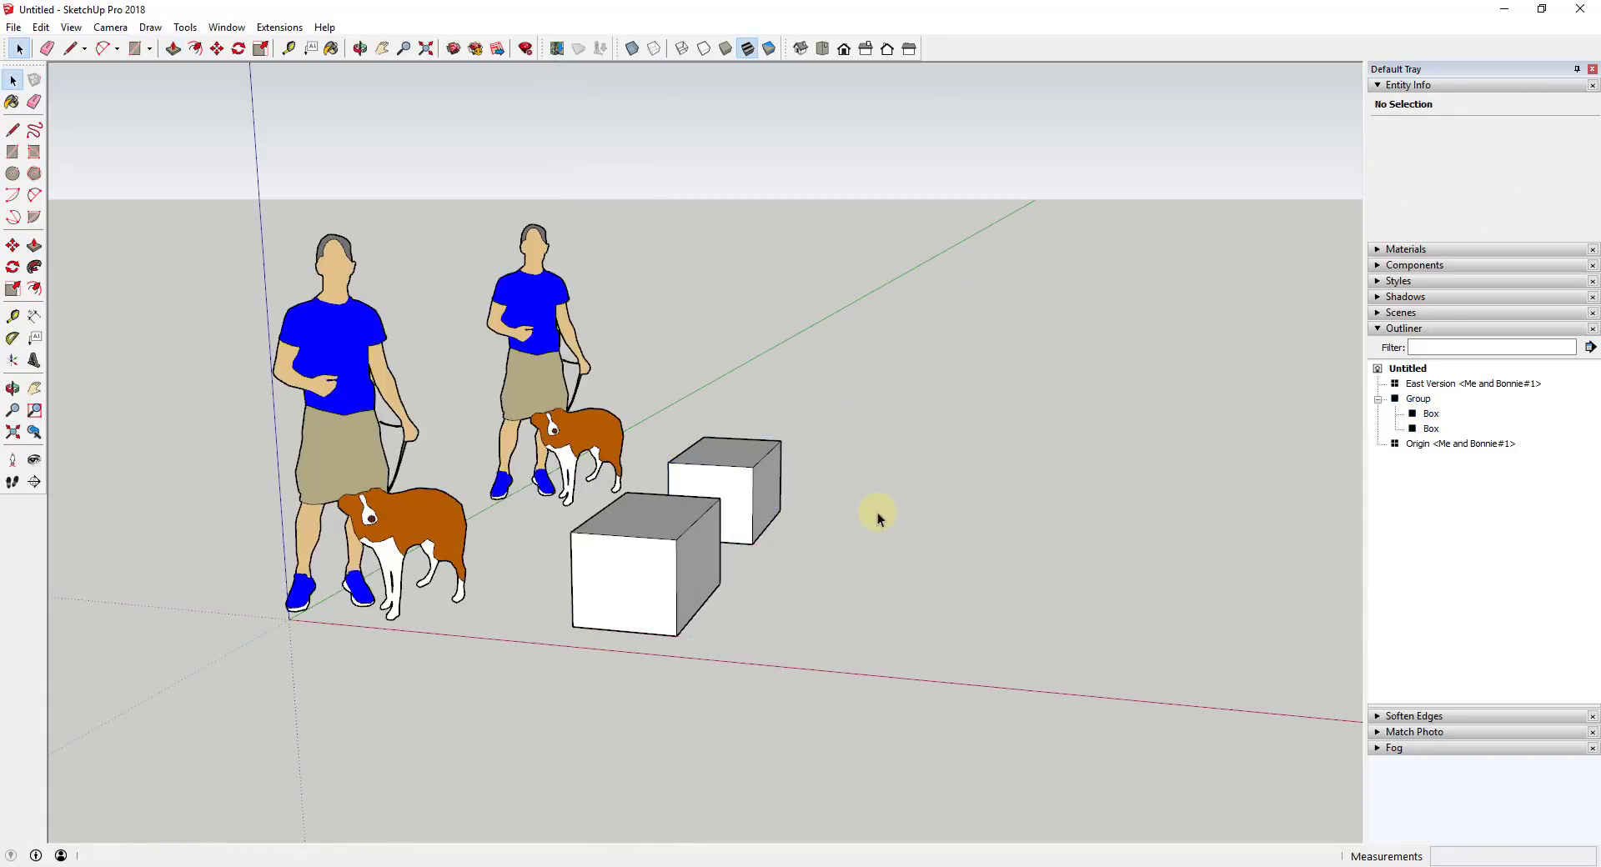
- Select the group containing both boxes, and collapse and expand its branch in the Outliner
{"action": "left_click", "coordinate": [701, 523]}
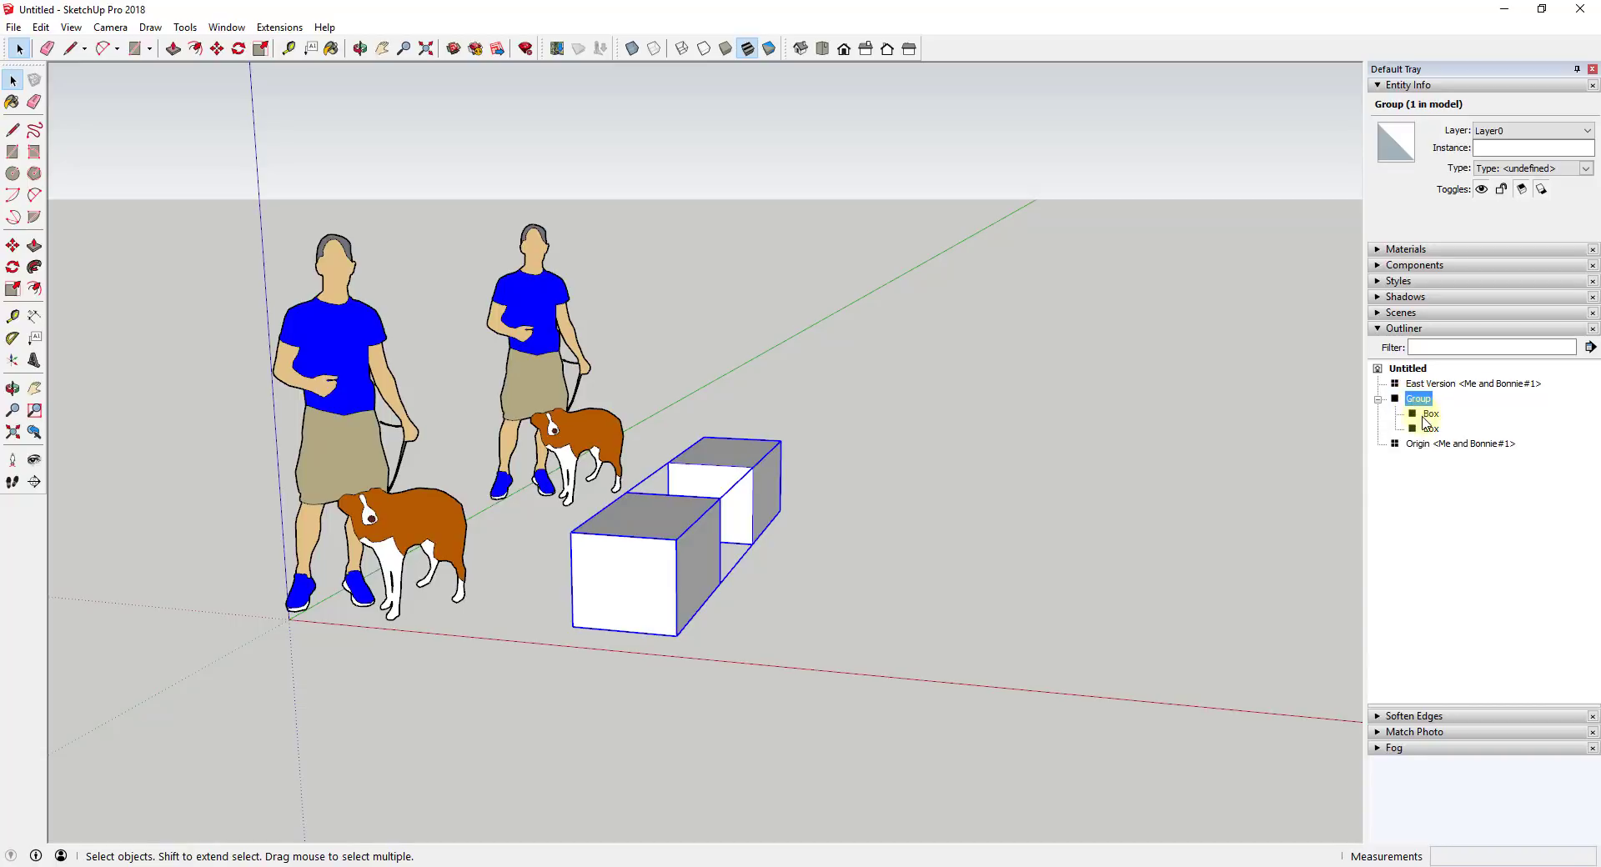
{"action": "left_click", "coordinate": [1377, 400]}
{"action": "left_click", "coordinate": [1377, 400]}
{"action": "left_click", "coordinate": [1377, 400]}
{"action": "left_click", "coordinate": [1377, 400]}
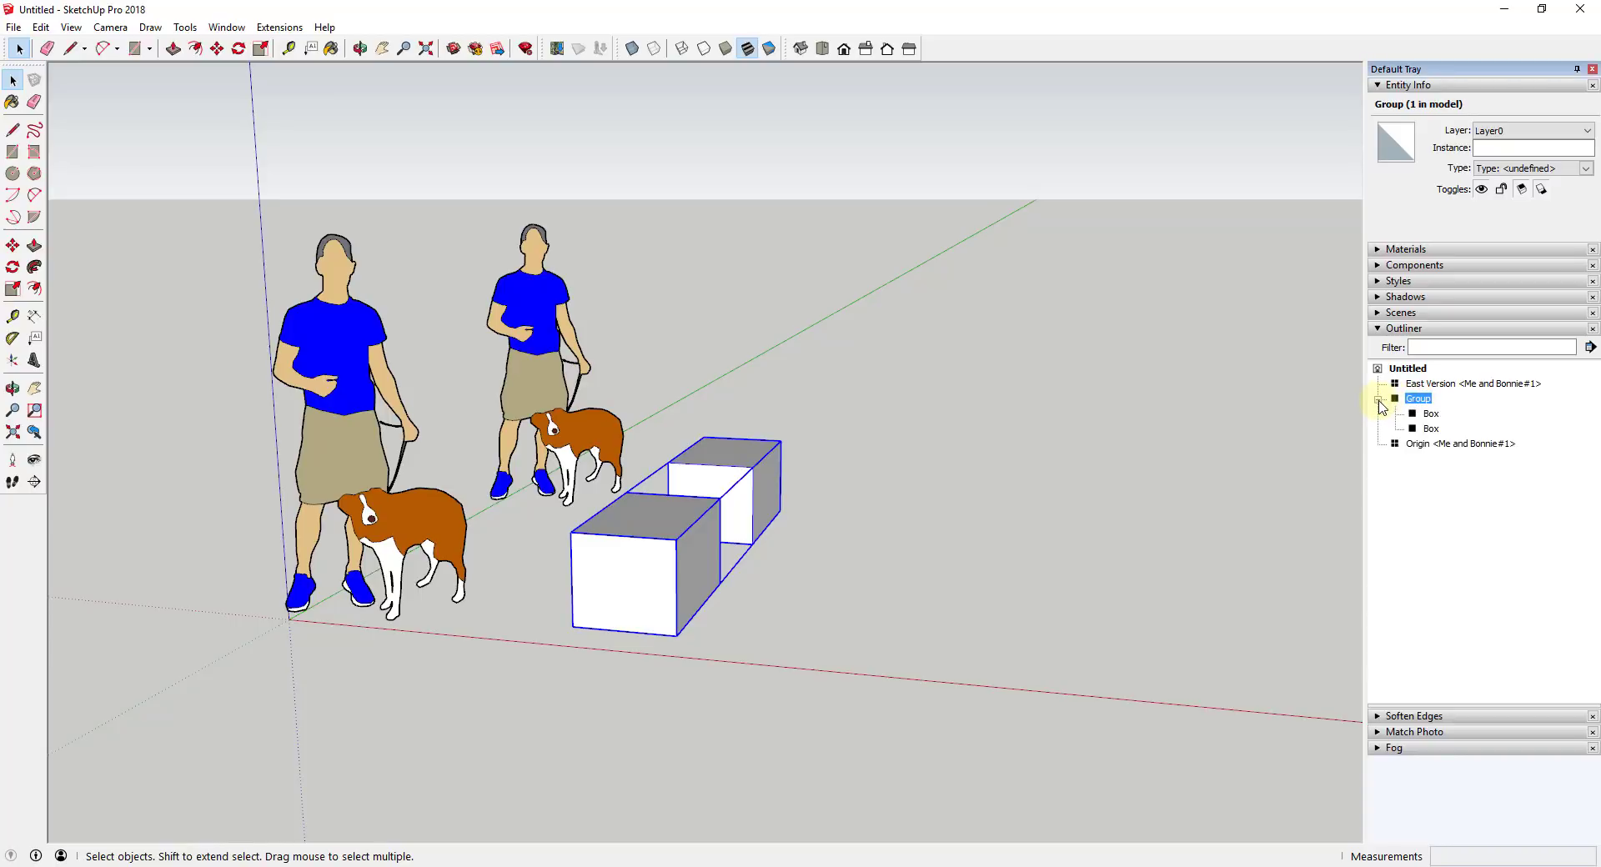
- Select the rear Box from the Outliner, open it for editing there, and exit the nested groups
{"action": "left_click", "coordinate": [1430, 429]}
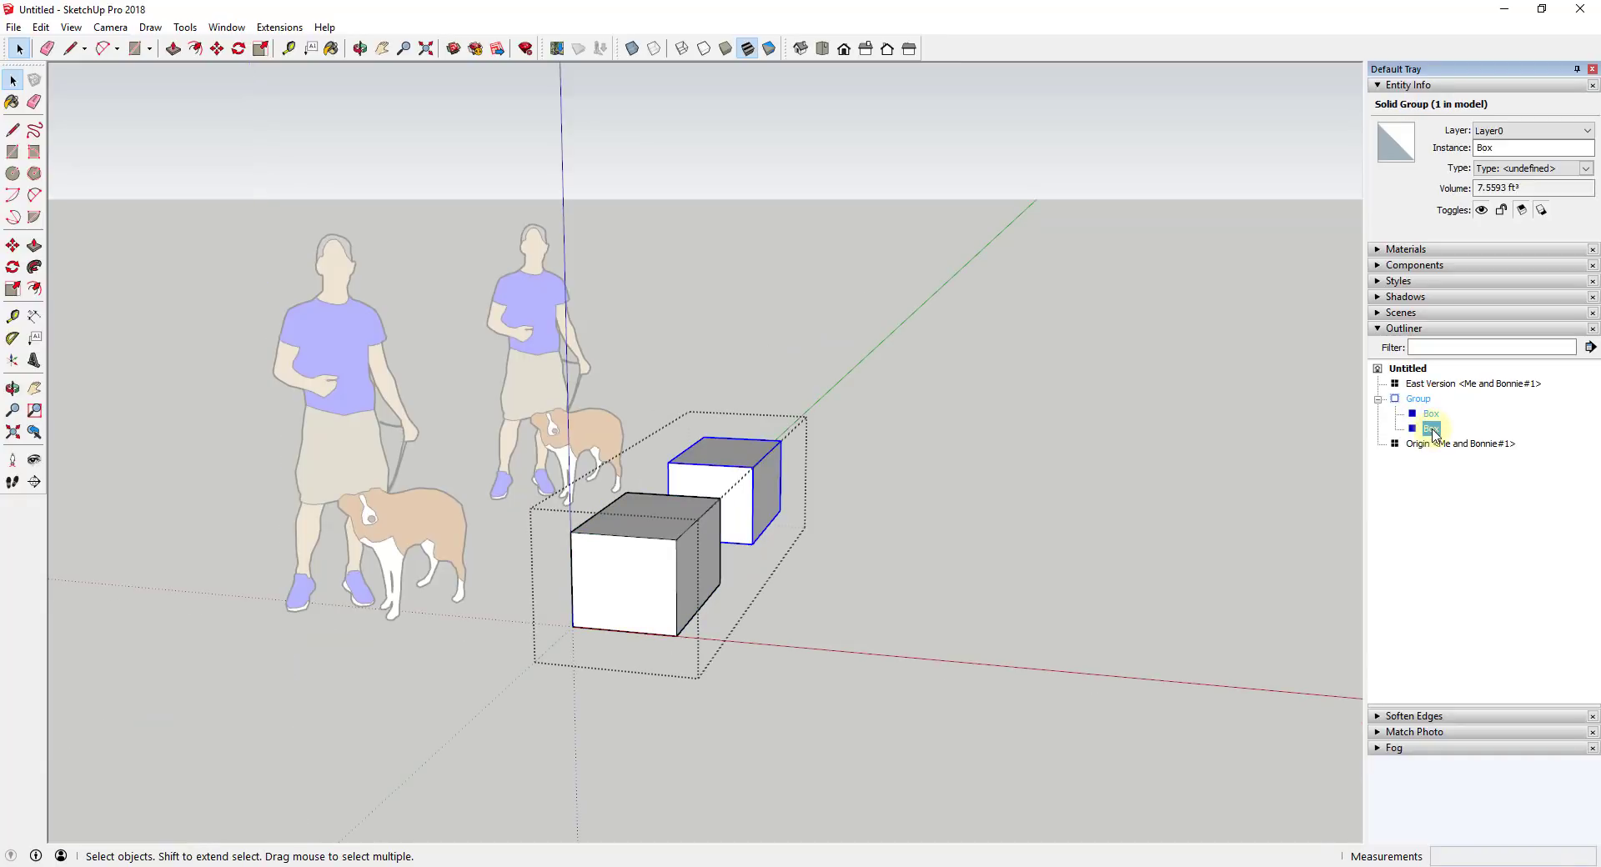
{"action": "double_click", "coordinate": [1432, 431]}
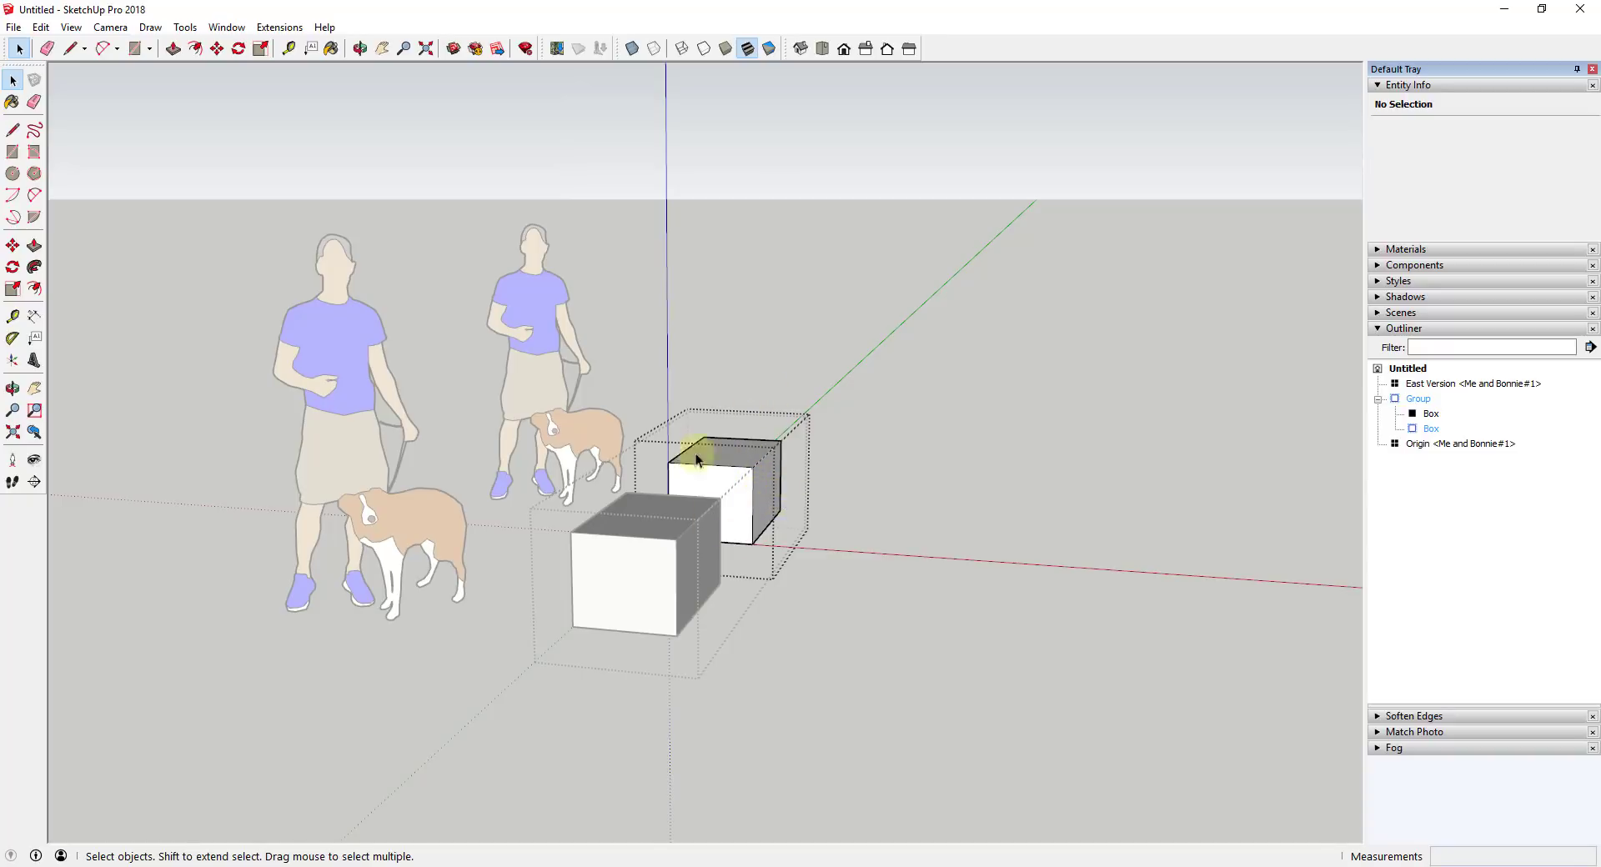
{"action": "double_click", "coordinate": [1436, 422]}
{"action": "left_click", "coordinate": [1168, 531]}
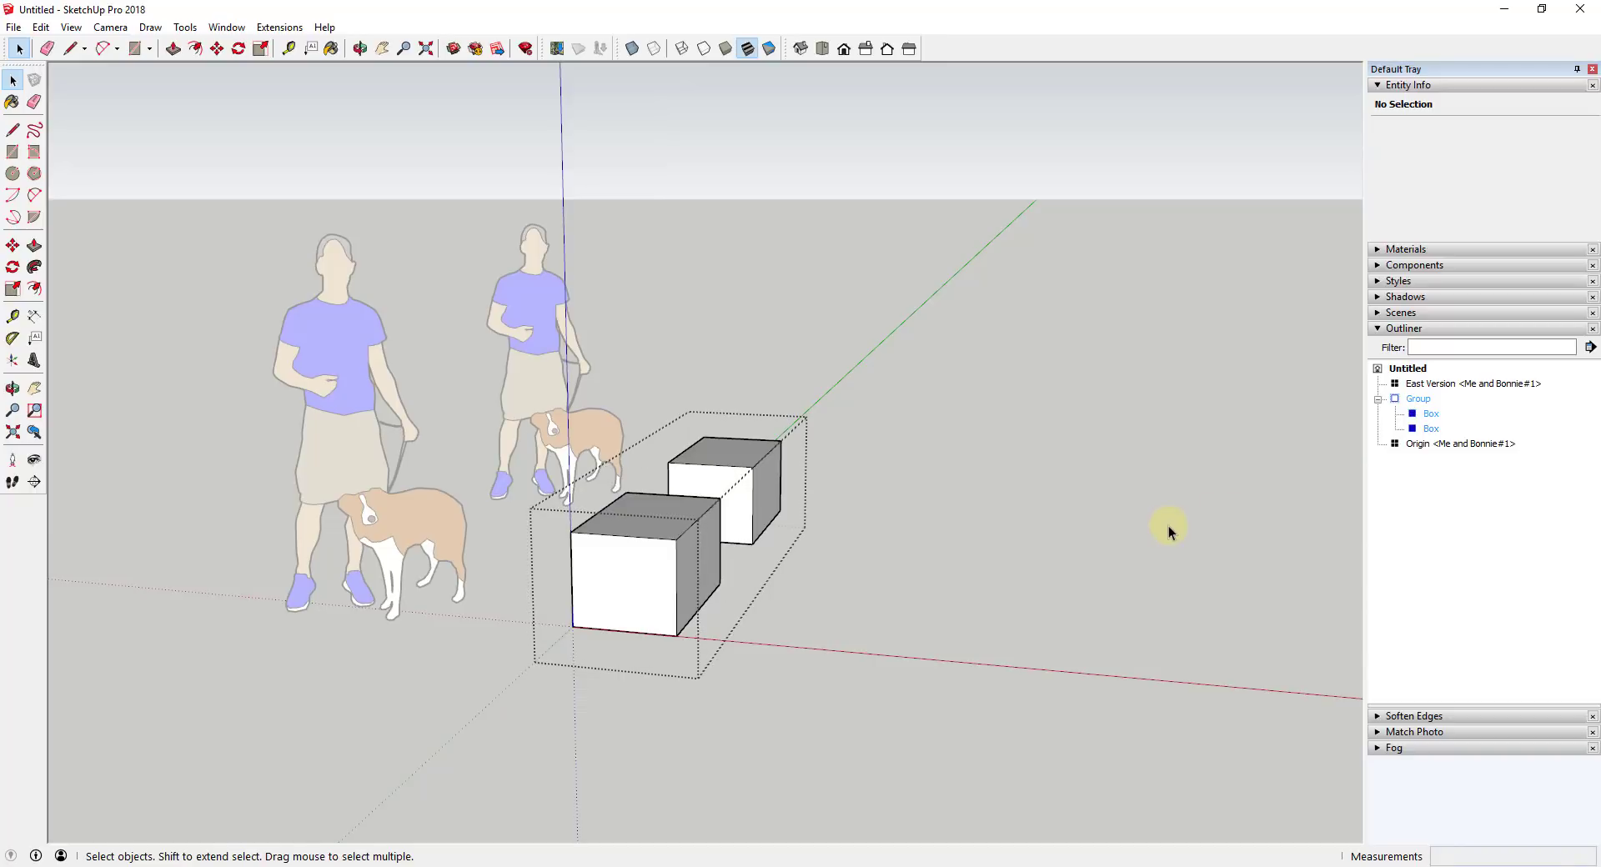
{"action": "left_click", "coordinate": [1168, 531]}
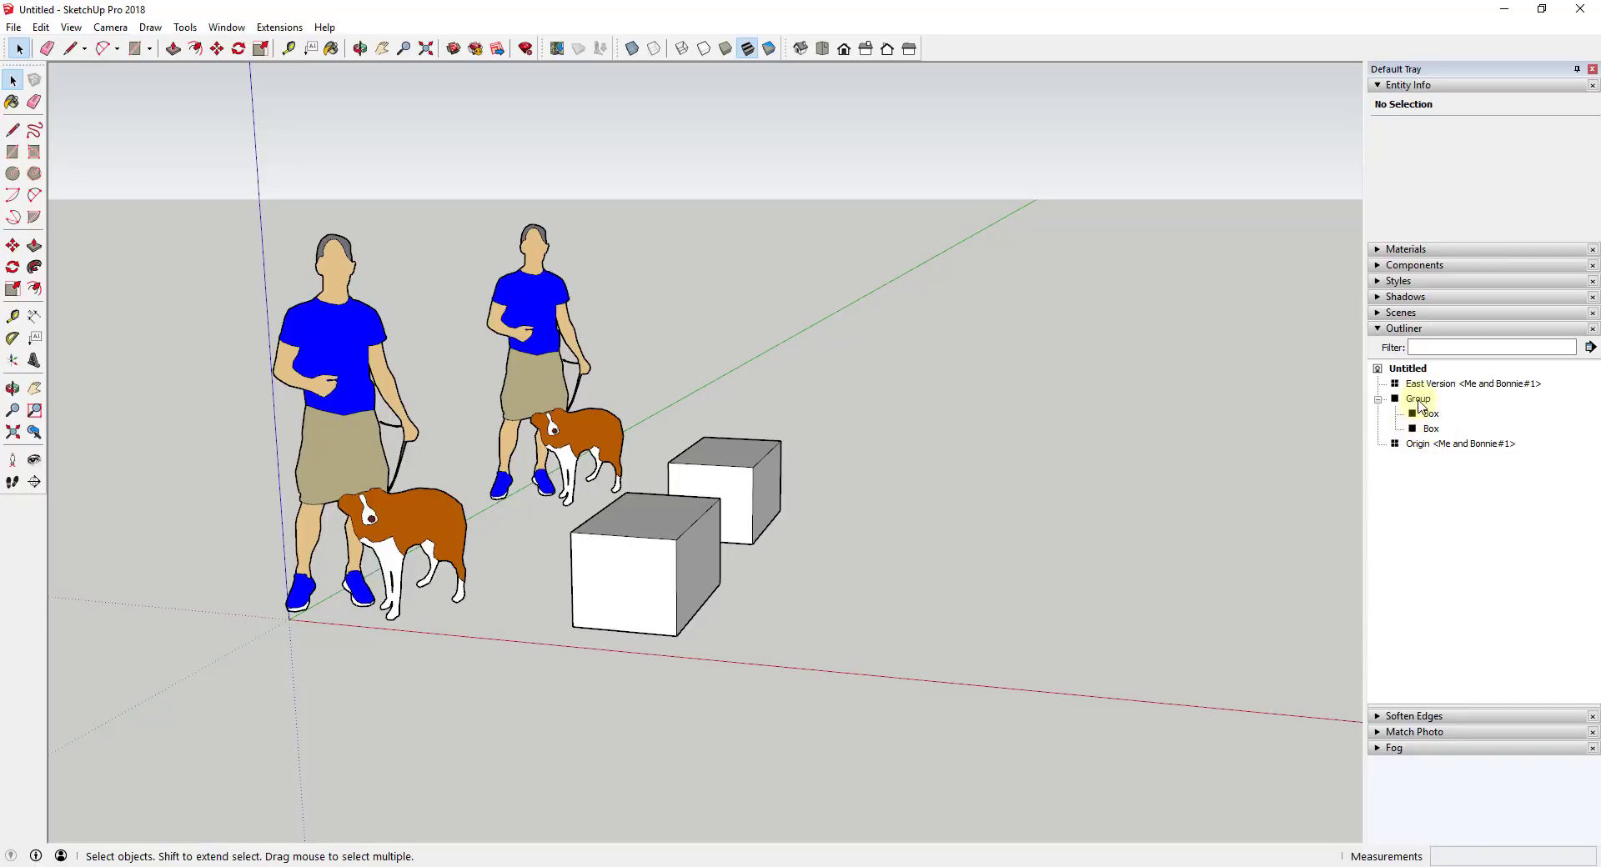
- Rename the parent group of the two boxes as "Boxes" in the Outliner
{"action": "left_click", "coordinate": [1419, 401]}
{"action": "right_click", "coordinate": [1420, 406]}
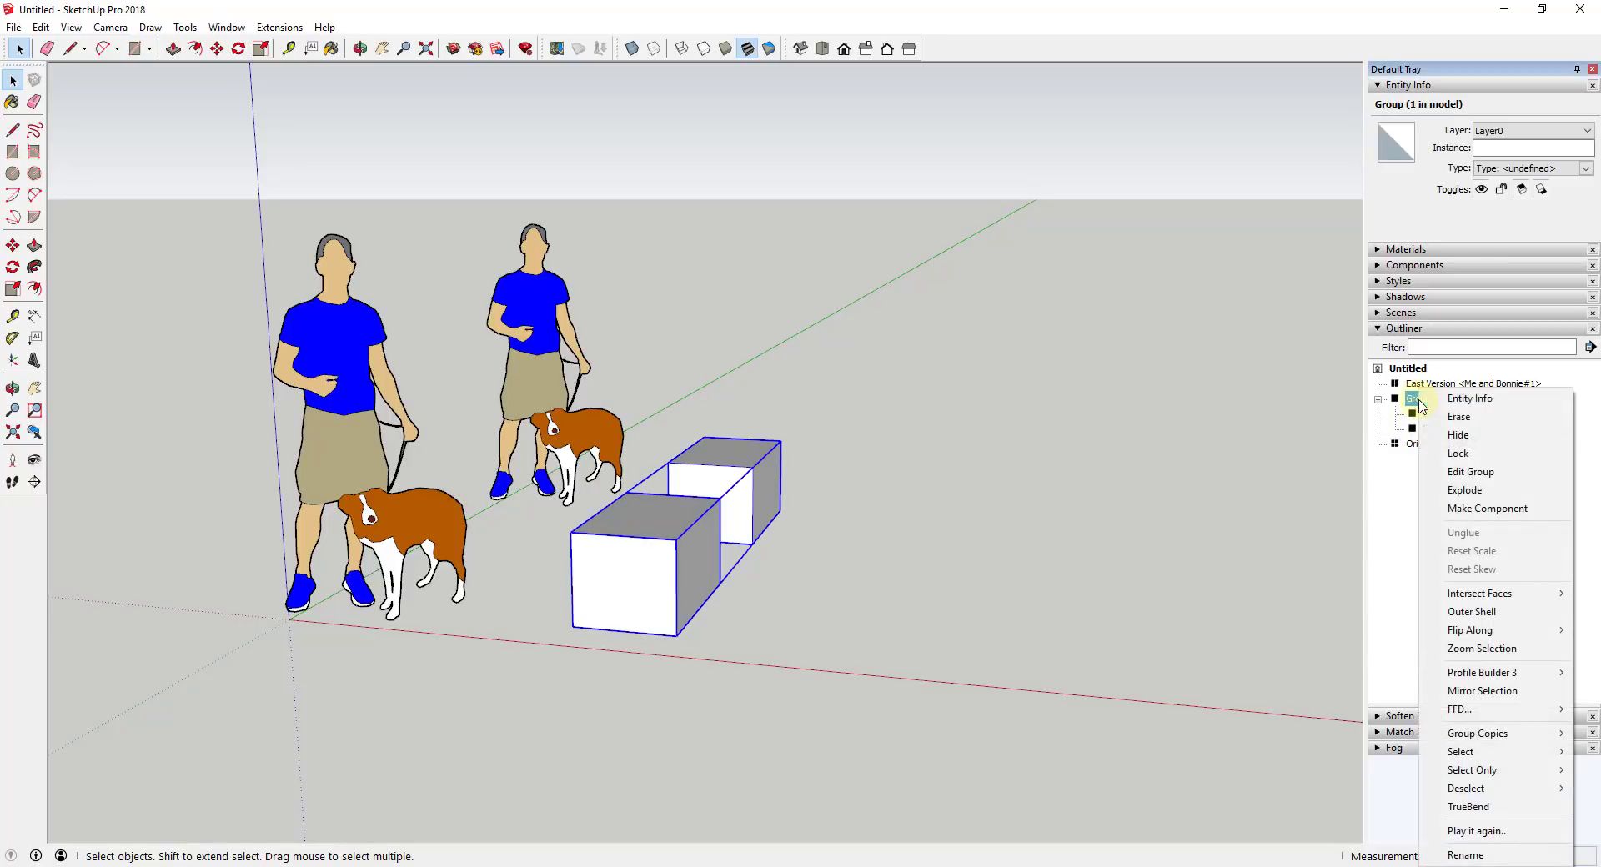
{"action": "left_click", "coordinate": [1457, 856]}
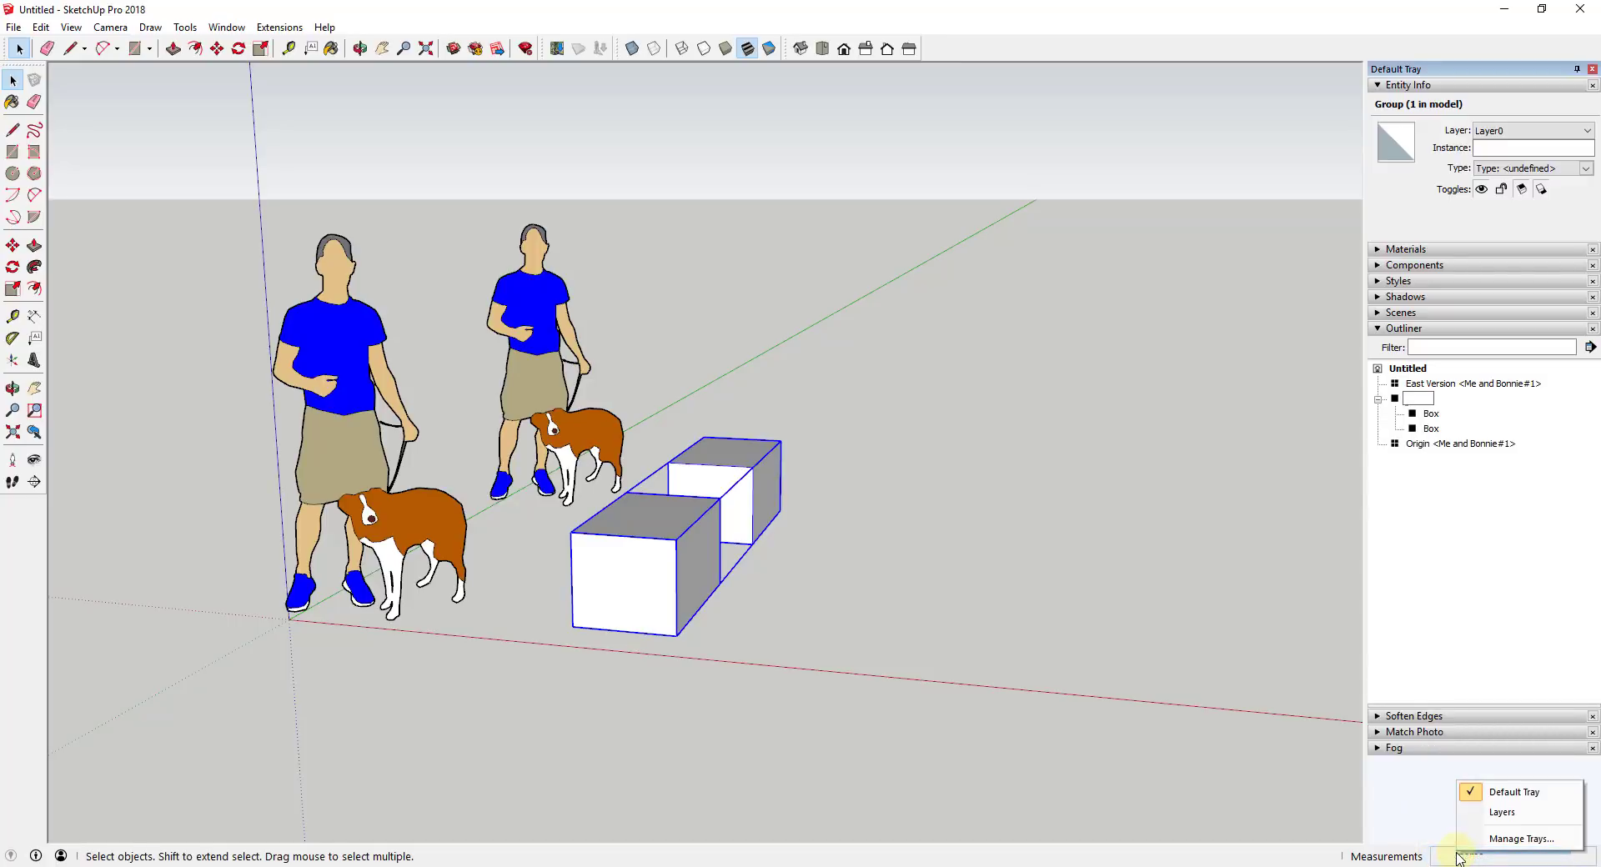
{"action": "type", "text": "Boxes"}
{"action": "key", "text": "Return"}
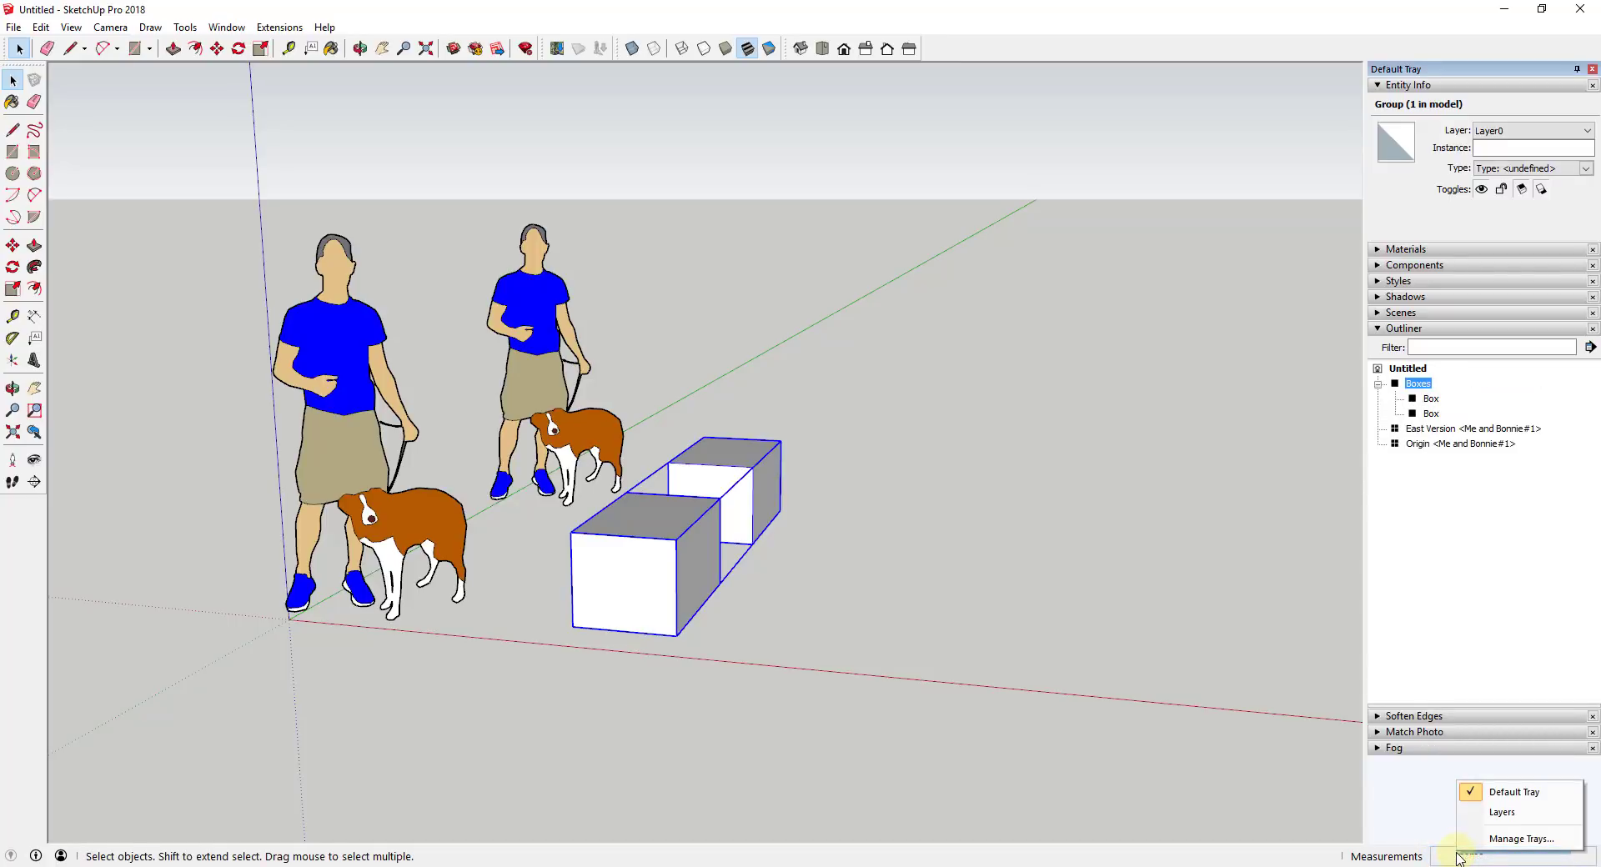
- Select the two nested Box groups alternately from the Outliner, and leave the Boxes group
{"action": "left_click", "coordinate": [1430, 399]}
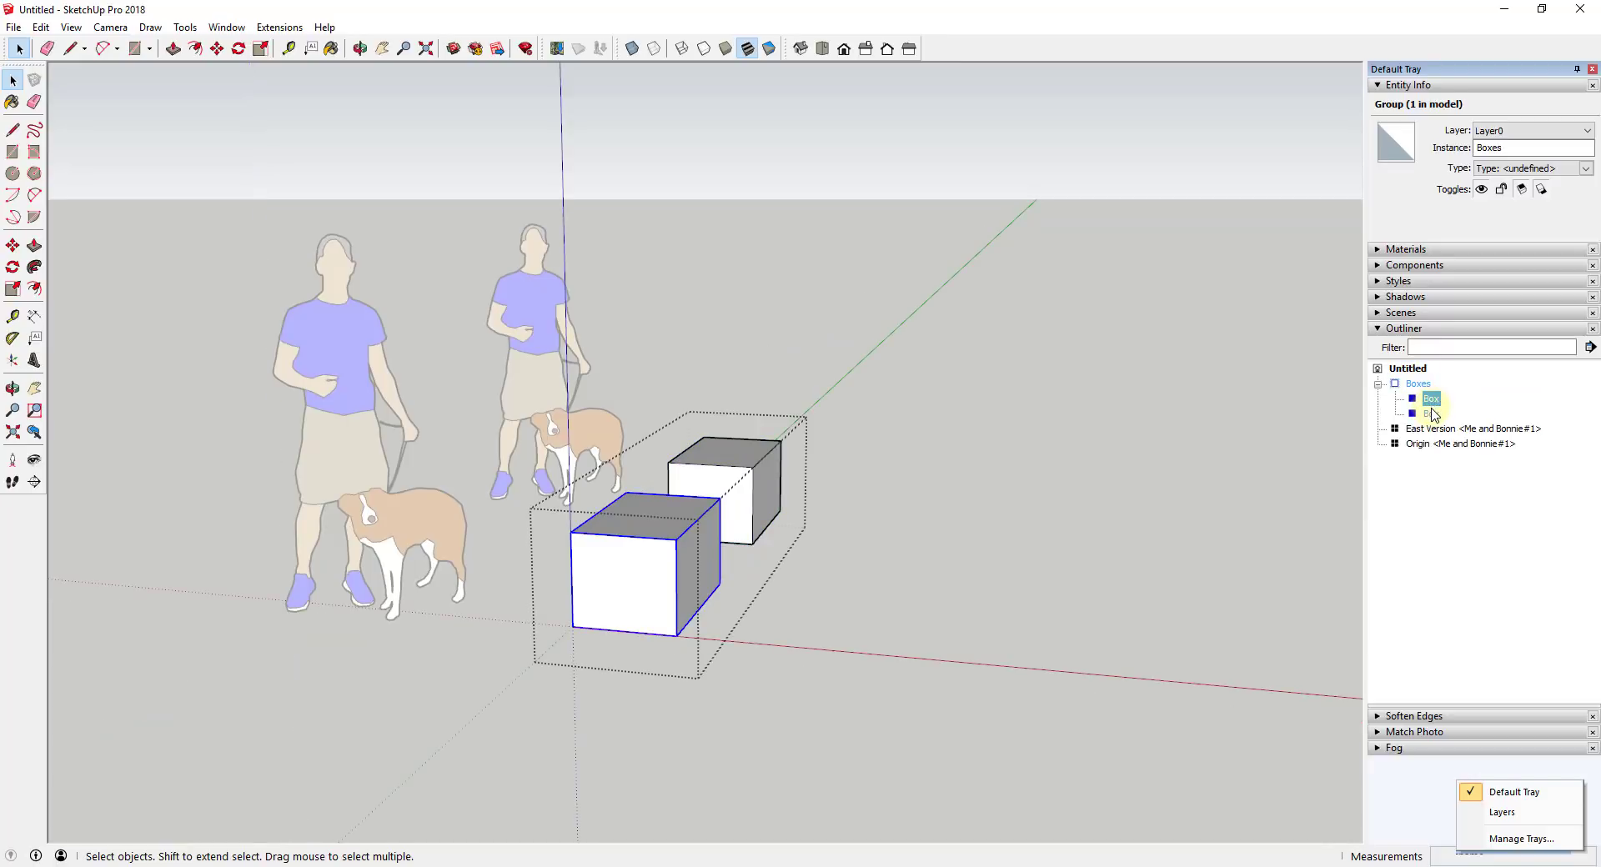
{"action": "left_click", "coordinate": [1430, 414]}
{"action": "left_click", "coordinate": [1430, 398]}
{"action": "left_click", "coordinate": [1430, 414]}
{"action": "left_click", "coordinate": [1430, 399]}
{"action": "left_click", "coordinate": [984, 546]}
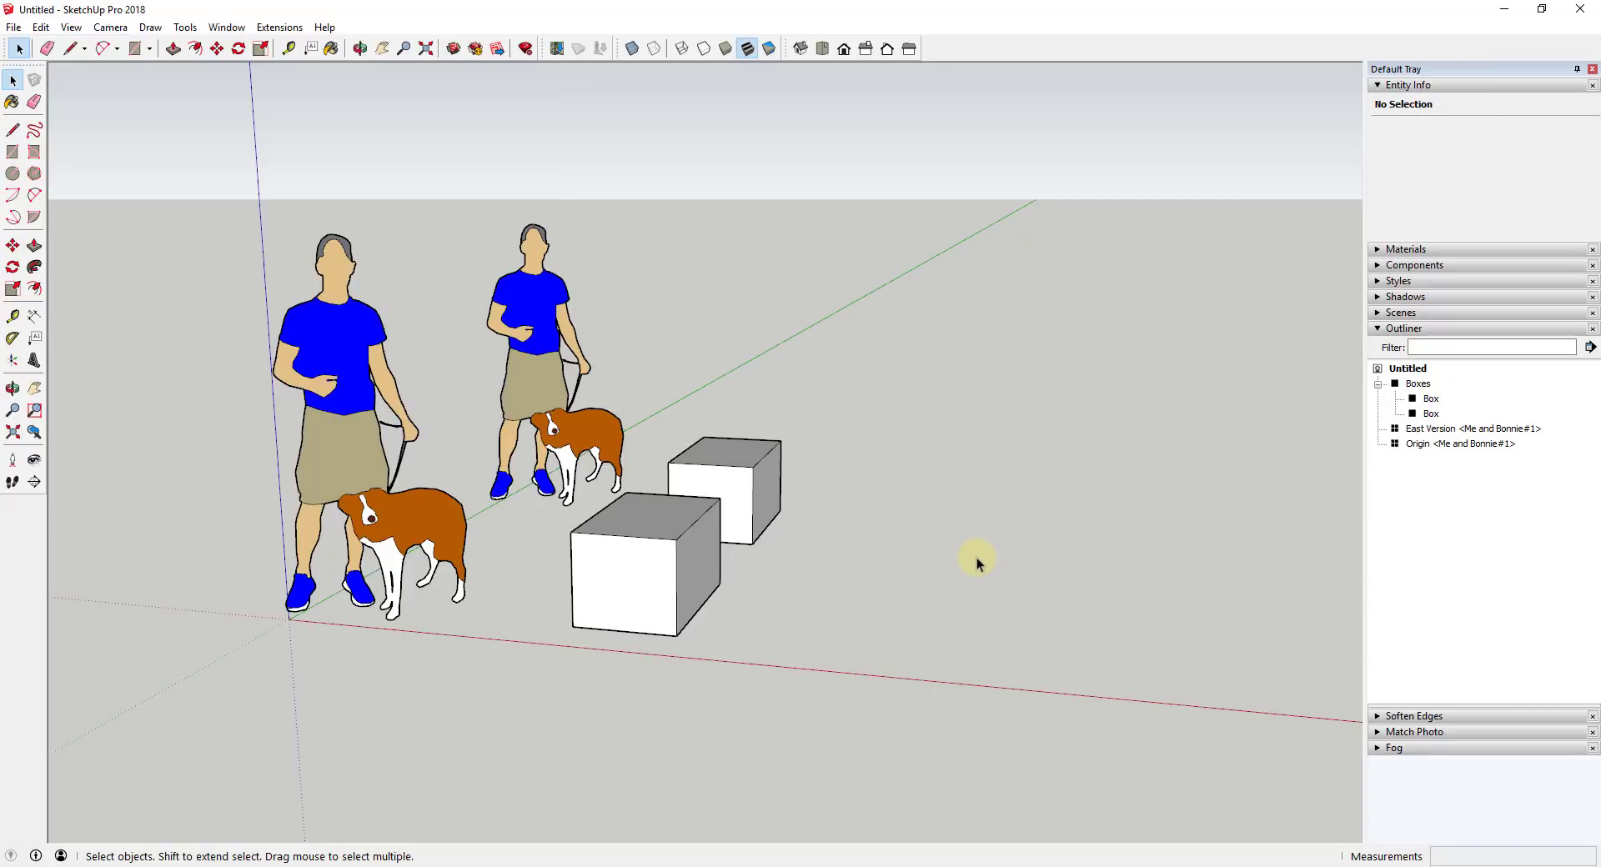
- Draw a circle on the ground beside the boxes and push/pull it up into a cylinder
{"action": "key", "text": "c"}
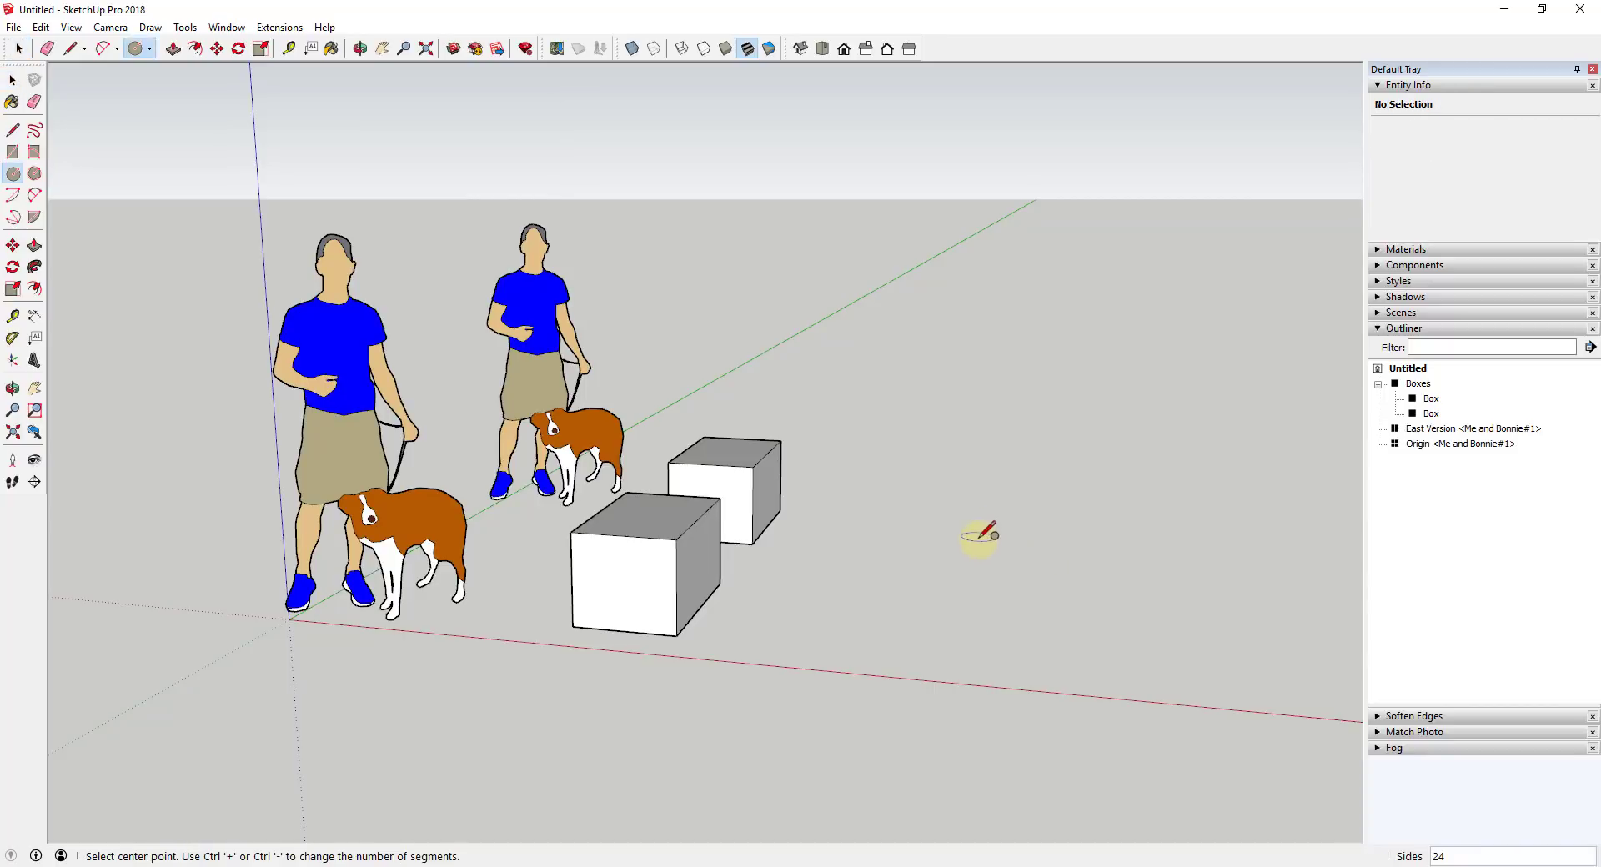
{"action": "left_click", "coordinate": [926, 542]}
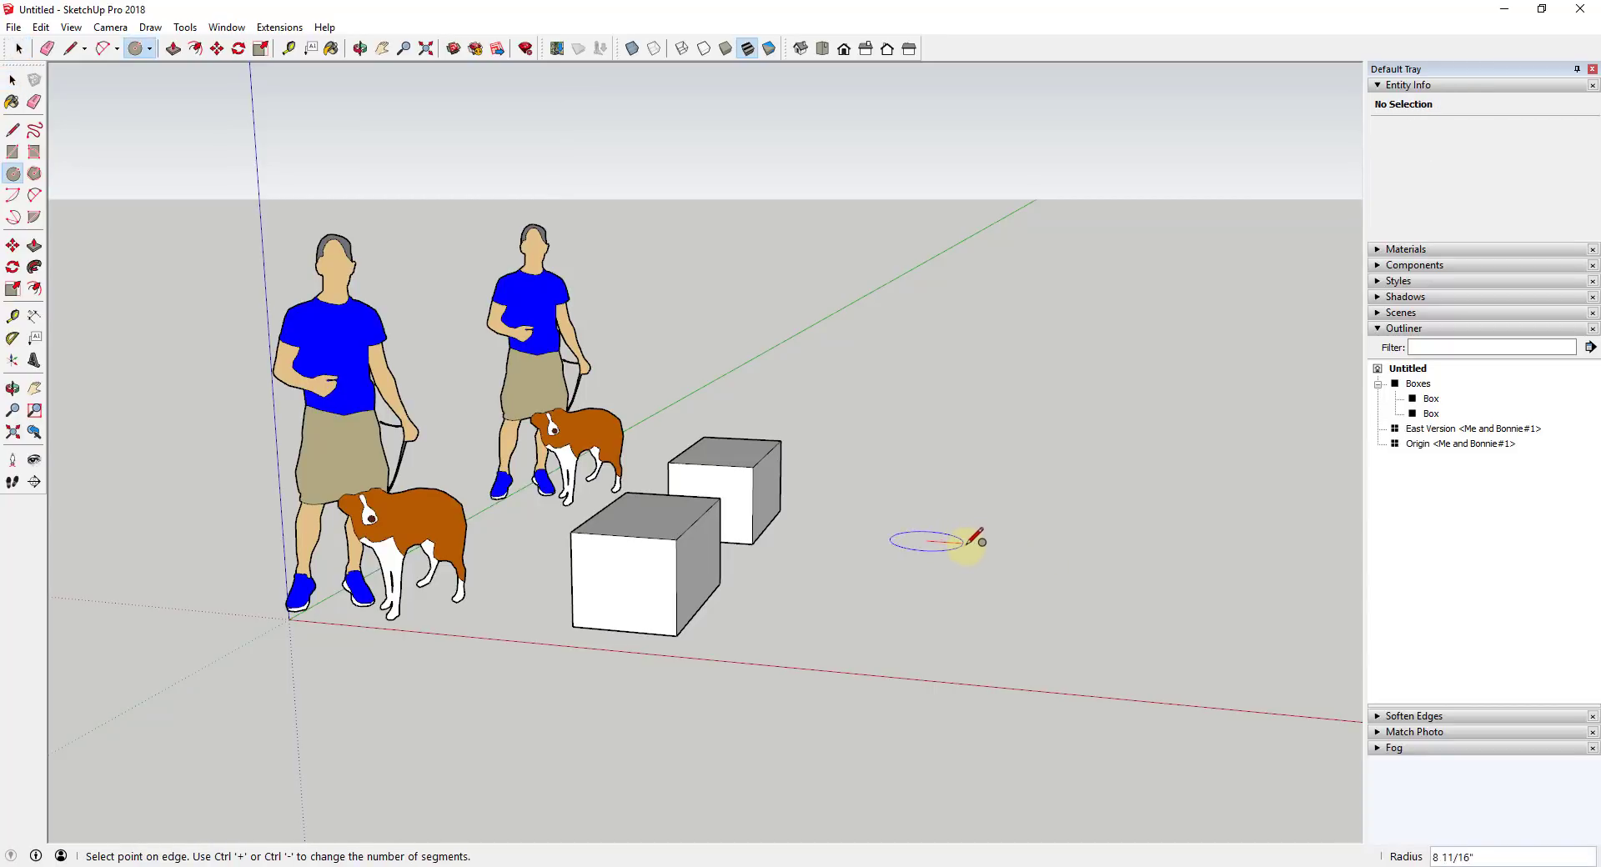
{"action": "left_click", "coordinate": [976, 542]}
{"action": "key", "text": "p"}
{"action": "left_click_drag", "start_coordinate": [919, 549], "coordinate": [922, 438]}
- Group all of the cylinder's geometry and rename the group as "Cylinder" in the Outliner
{"action": "key", "text": "space"}
{"action": "right_click", "coordinate": [908, 503]}
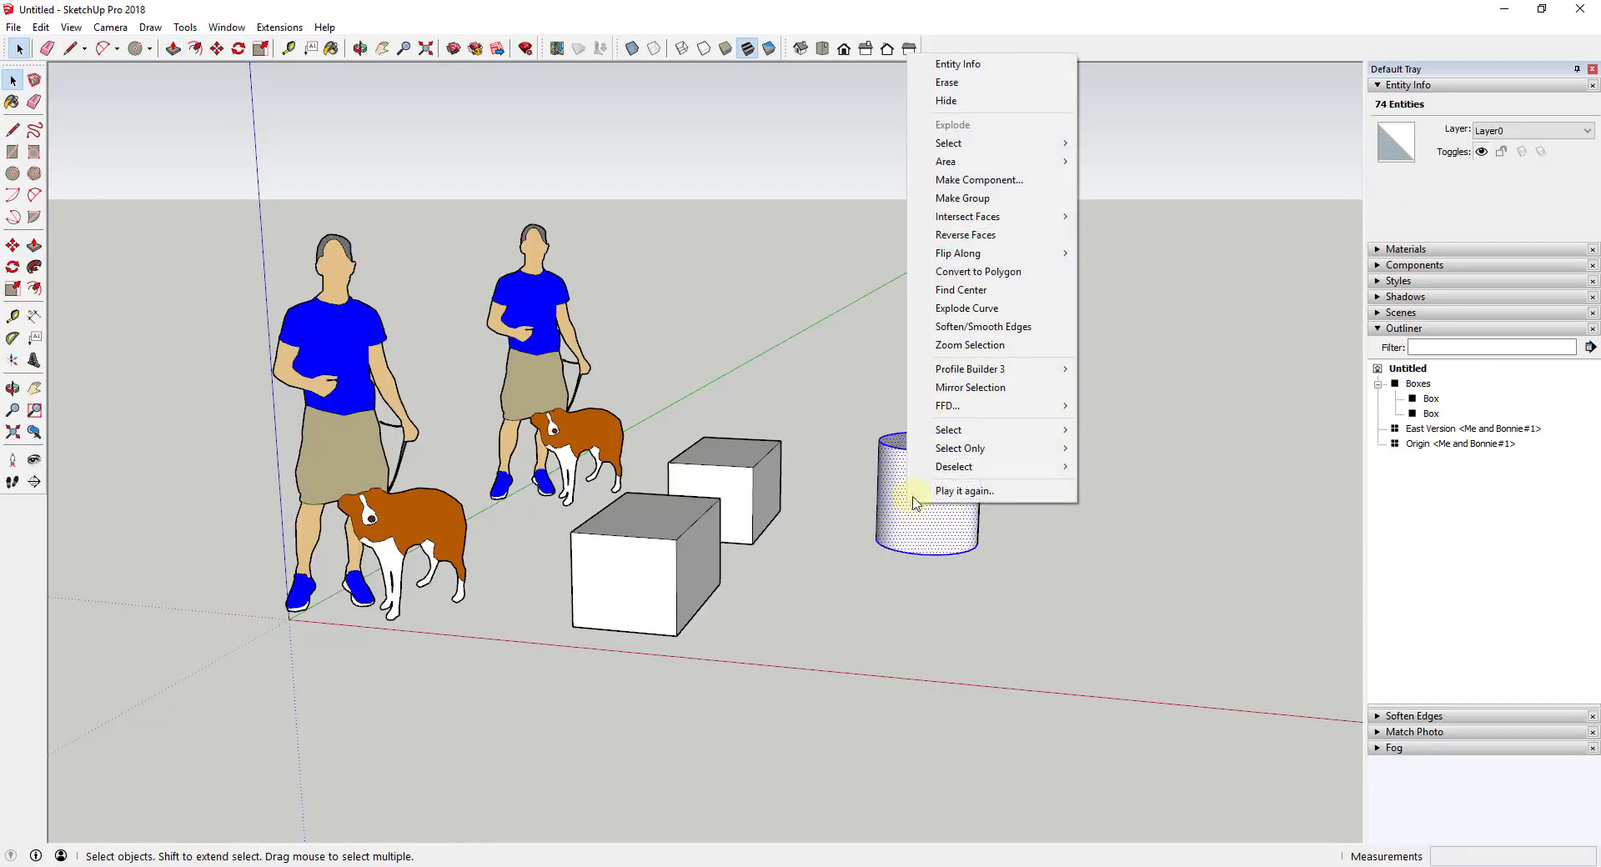
{"action": "left_click", "coordinate": [995, 206]}
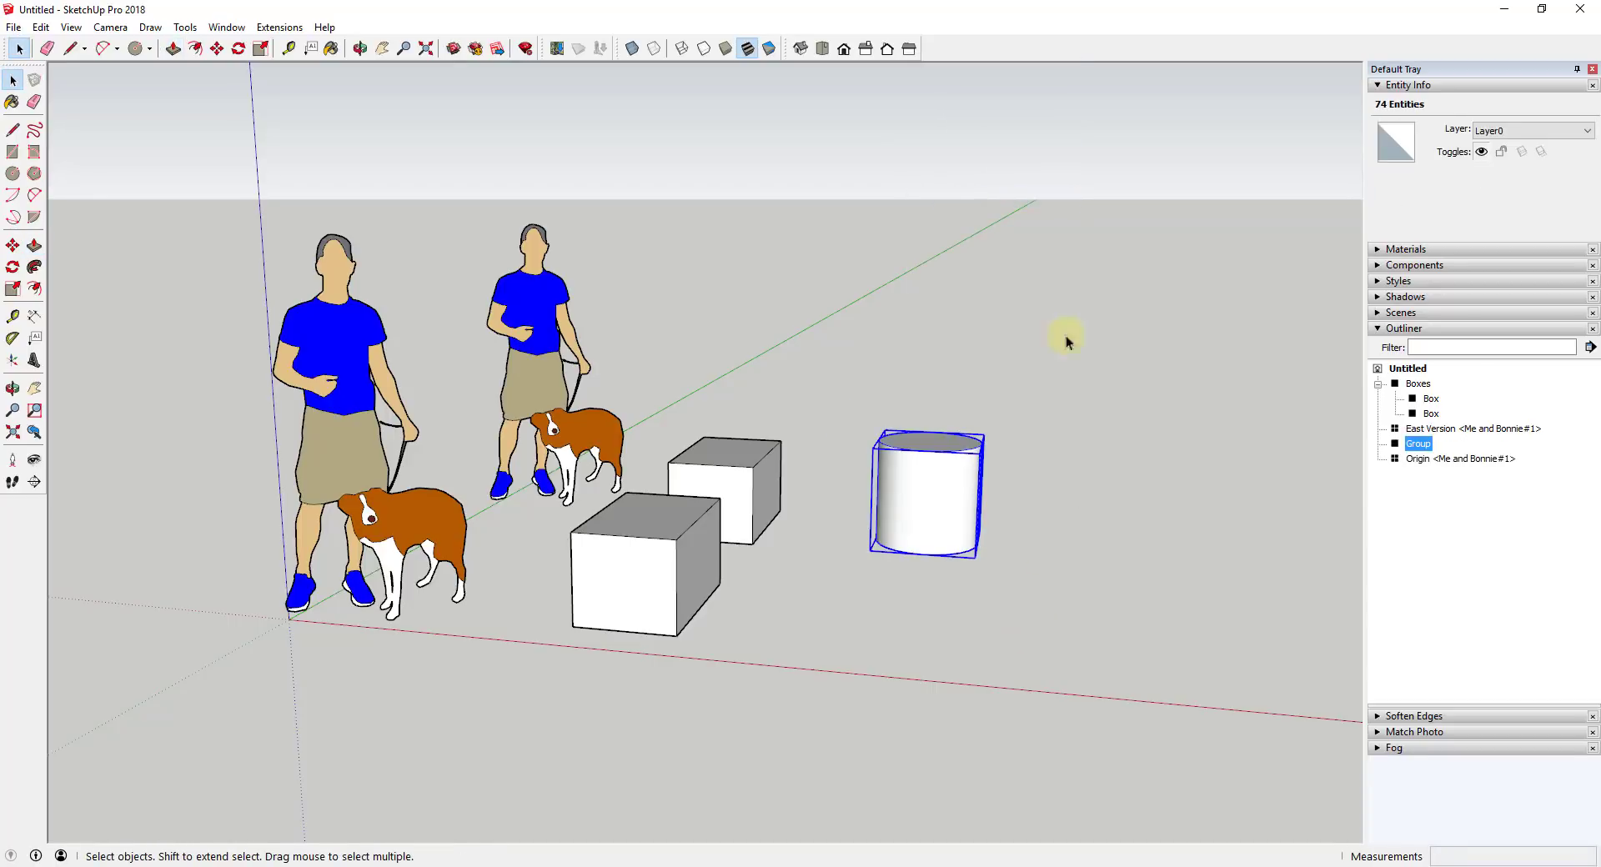
{"action": "right_click", "coordinate": [1419, 443]}
{"action": "left_click", "coordinate": [1459, 857]}
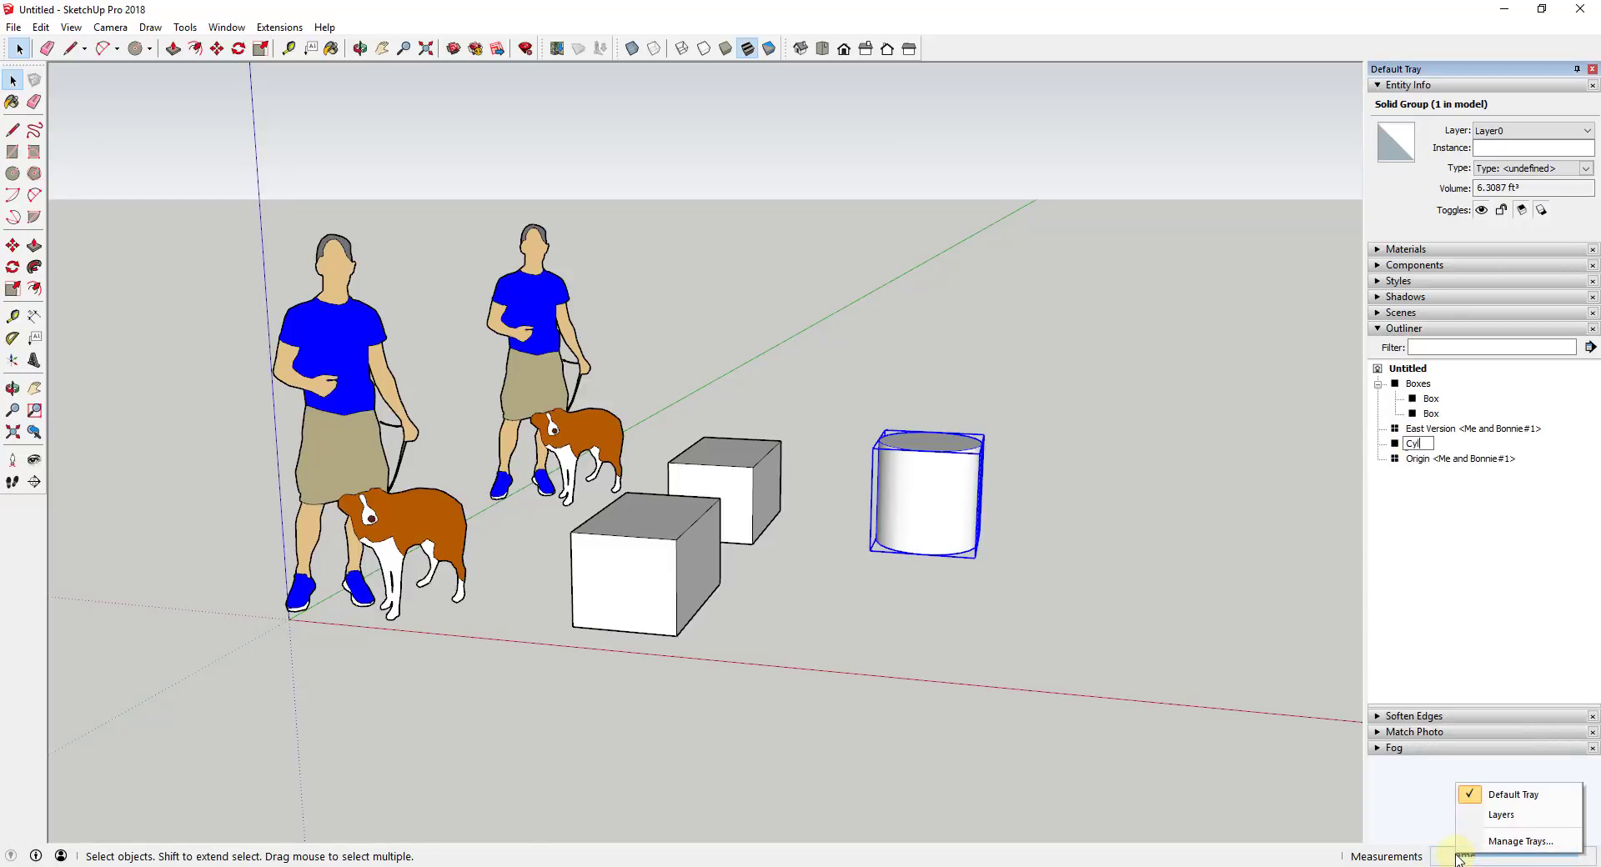
{"action": "key", "text": "Return"}
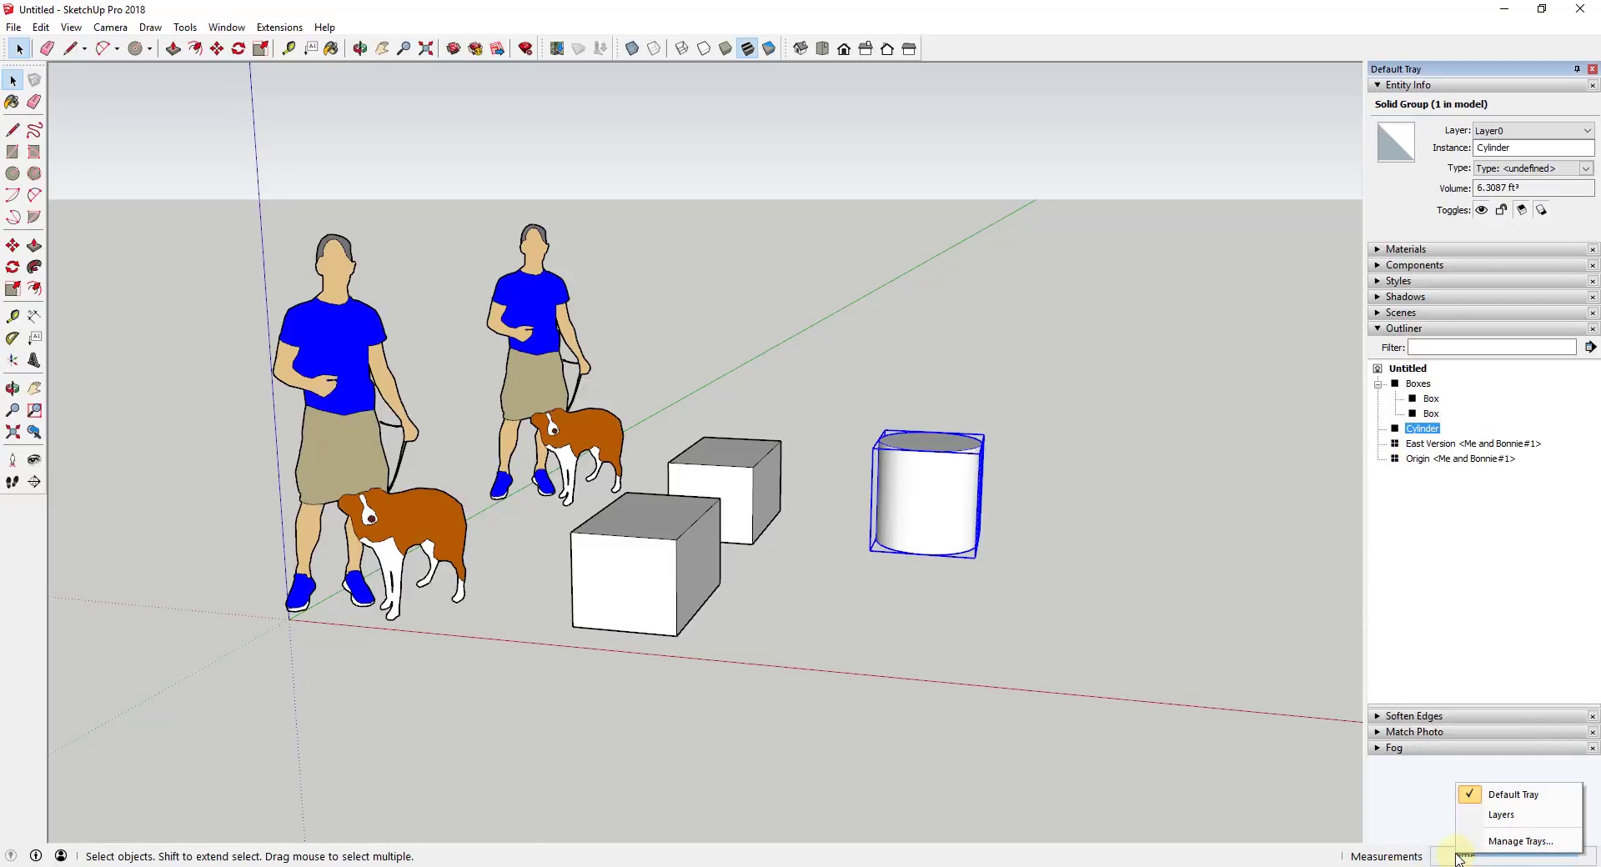
- Copy the Cylinder group and place the copy in front of the original, along the green axis
{"action": "key", "text": "m"}
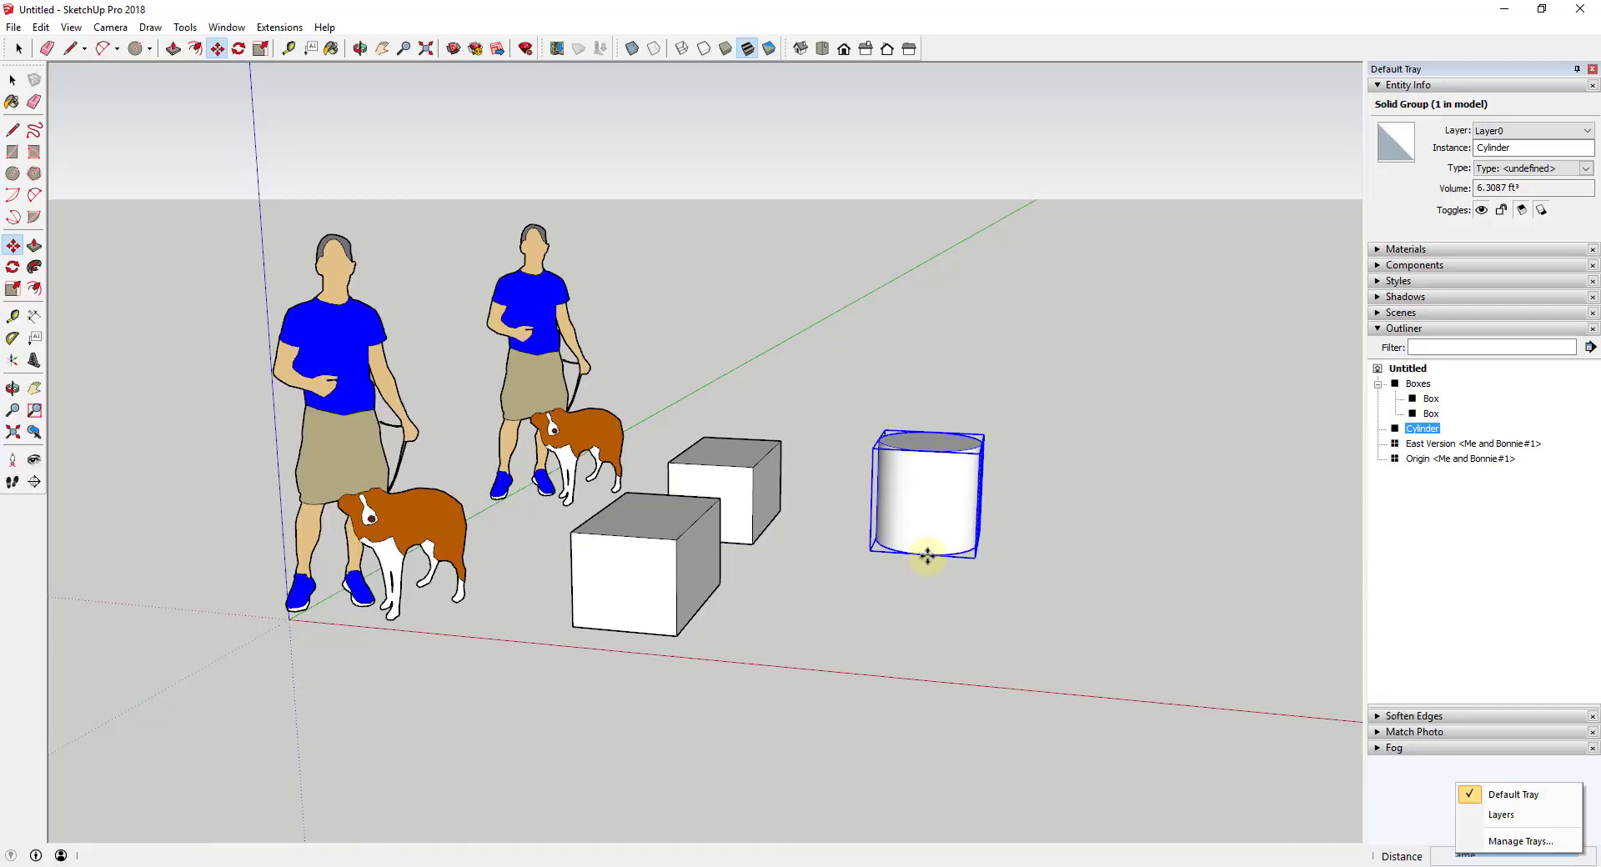
{"action": "key", "text": "ctrl"}
{"action": "left_click", "coordinate": [923, 558]}
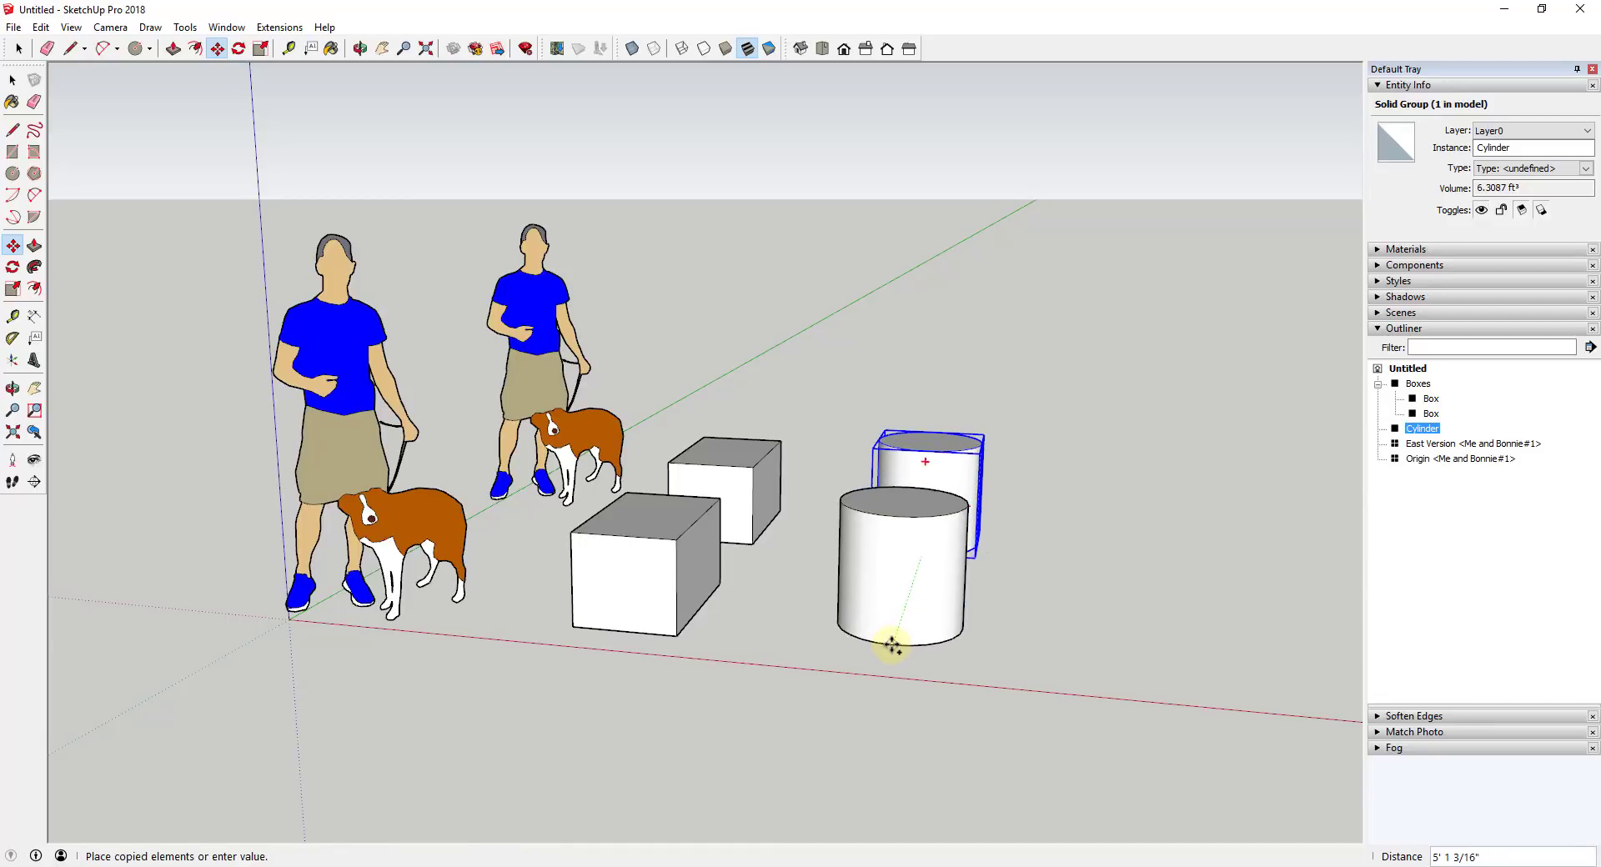
{"action": "left_click", "coordinate": [959, 644]}
- Select both Cylinder groups and combine them into one parent group
{"action": "key", "text": "o"}
{"action": "left_click_drag", "start_coordinate": [1032, 607], "coordinate": [1117, 655]}
{"action": "key", "text": "space"}
{"action": "left_click_drag", "start_coordinate": [808, 370], "coordinate": [1053, 707]}
{"action": "right_click", "coordinate": [918, 572]}
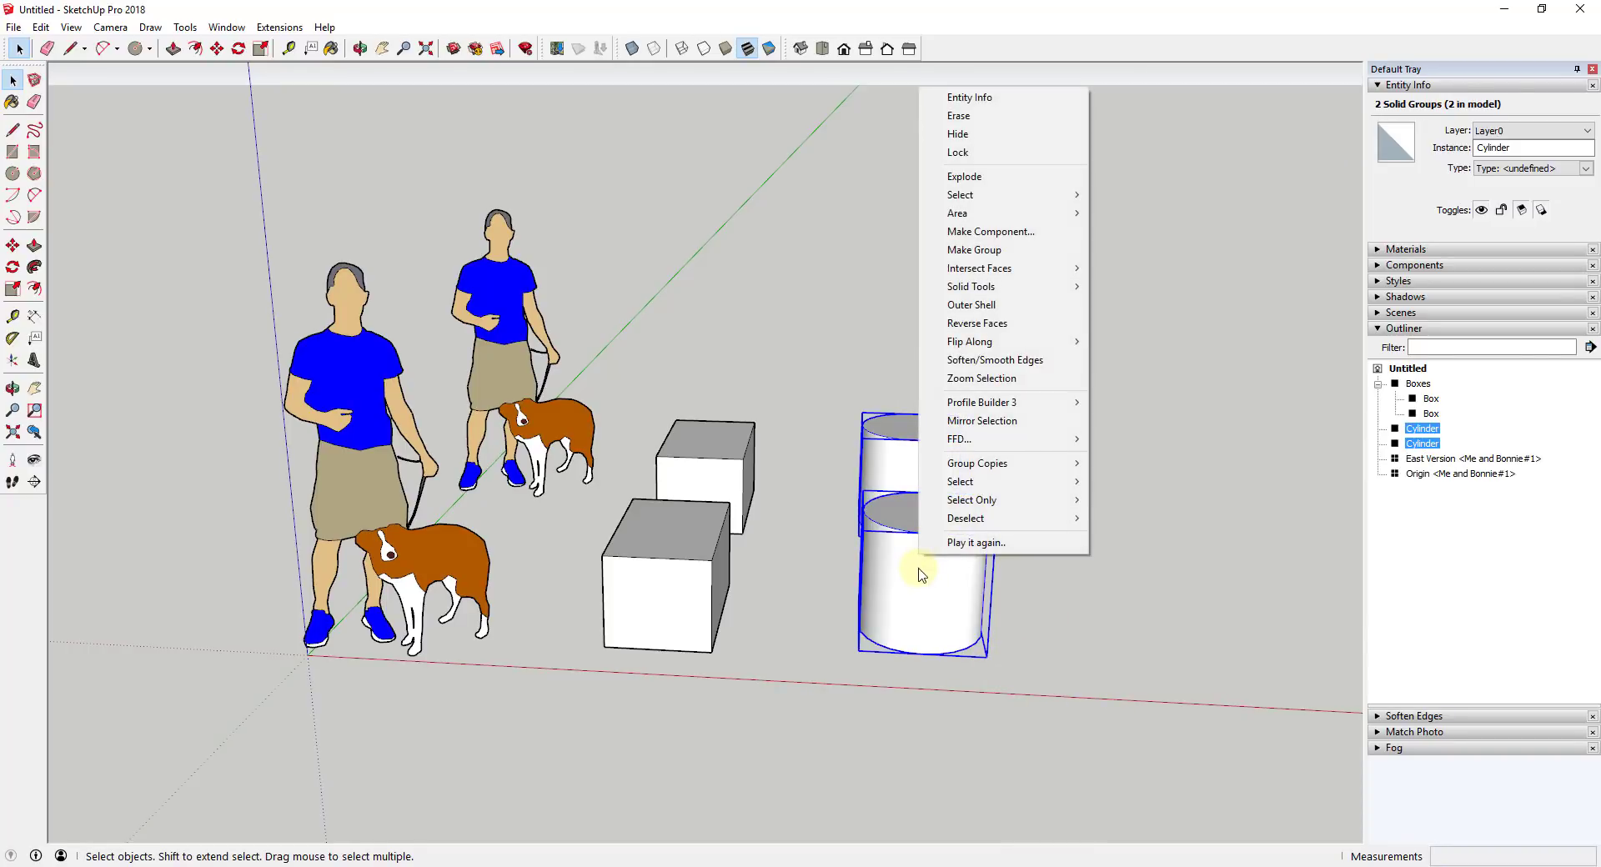
{"action": "left_click", "coordinate": [1000, 249]}
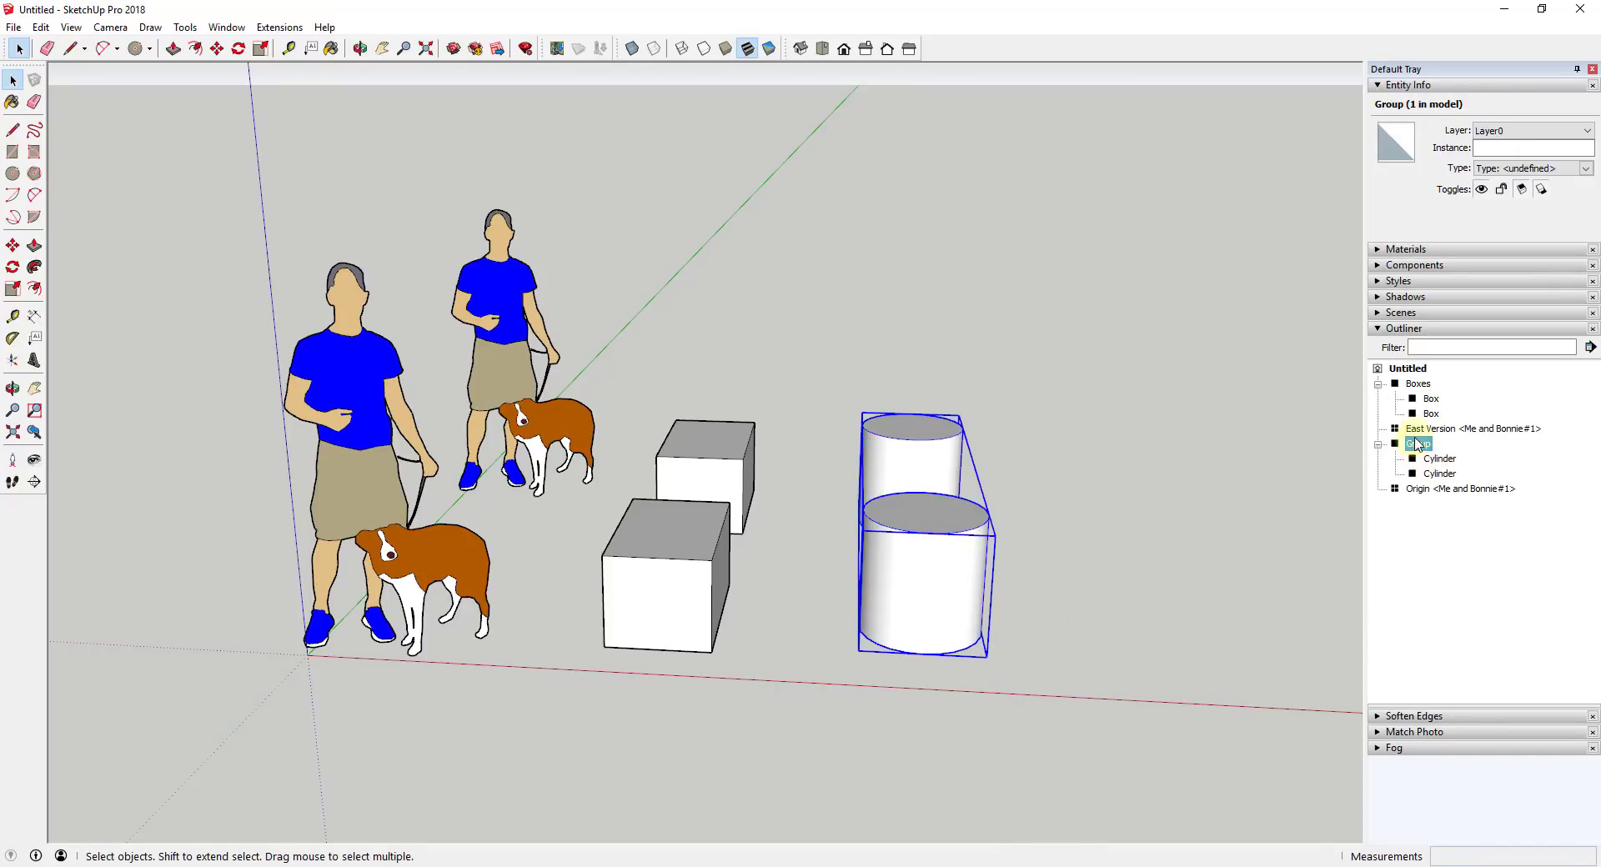
- Rename the parent group of the two cylinders as "Cylinders" in the Outliner, and clear the selection
{"action": "right_click", "coordinate": [1416, 444]}
{"action": "left_click", "coordinate": [1471, 854]}
{"action": "type", "text": "C"}
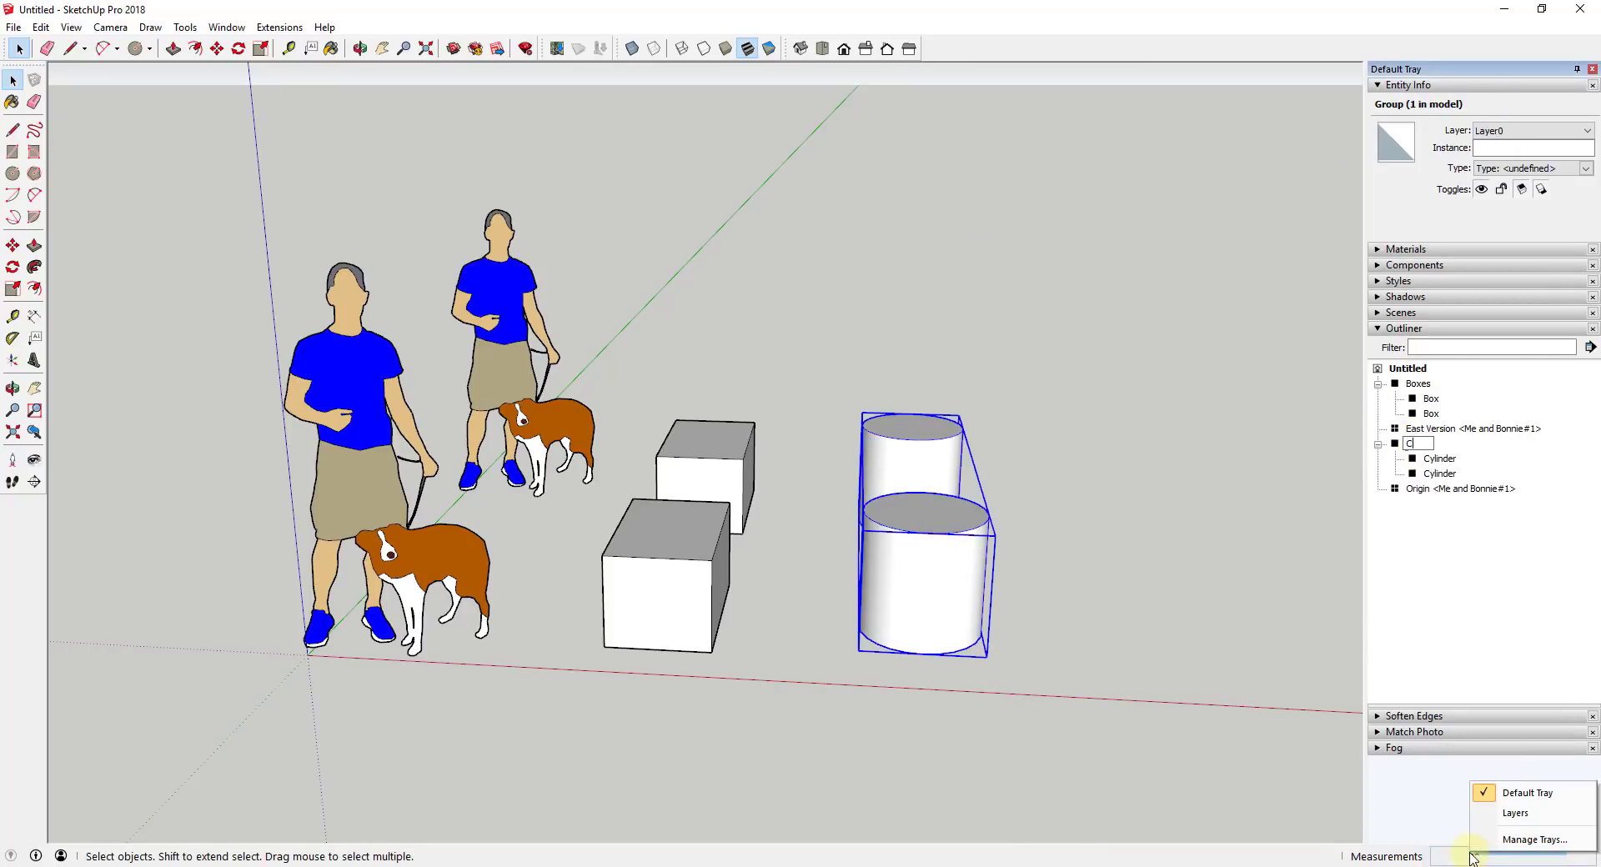
{"action": "key", "text": "Return"}
{"action": "left_click", "coordinate": [1410, 807]}
{"action": "left_click", "coordinate": [1070, 561]}
- Draw a circle with a radius of about 1' 3" on the ground beyond the cylinders
{"action": "middle_click_drag", "start_coordinate": [1179, 539], "coordinate": [943, 547]}
{"action": "key", "text": "r"}
{"action": "key", "text": "c"}
{"action": "left_click", "coordinate": [989, 528]}
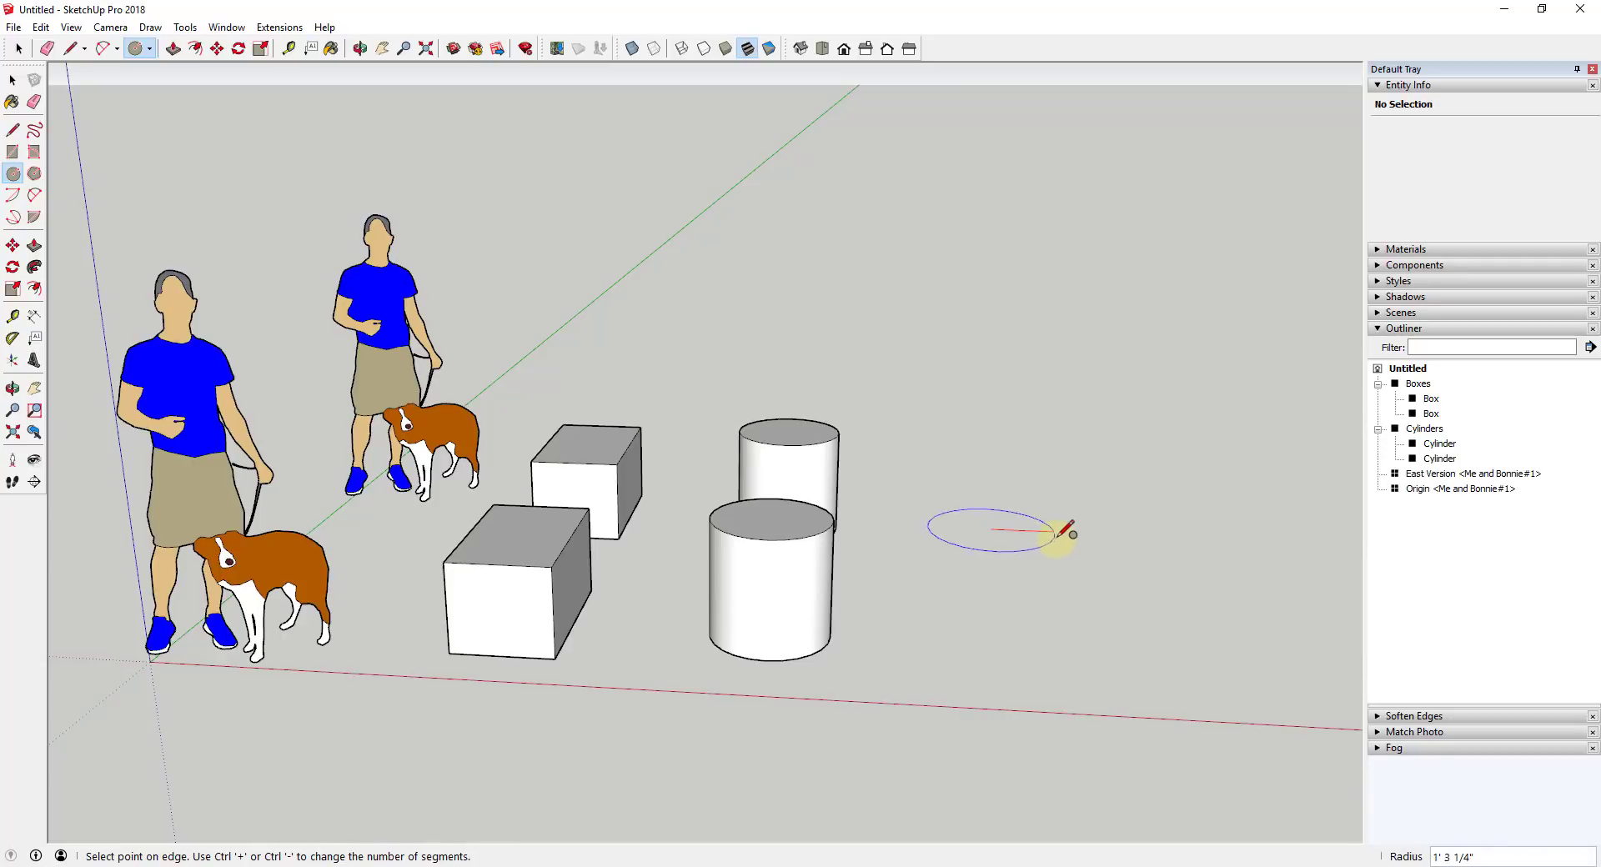
{"action": "left_click", "coordinate": [1057, 535]}
- Draw an upright right-triangle profile from the circle's center up to an apex and down to the circle's edge
{"action": "key", "text": "l"}
{"action": "left_click", "coordinate": [991, 529]}
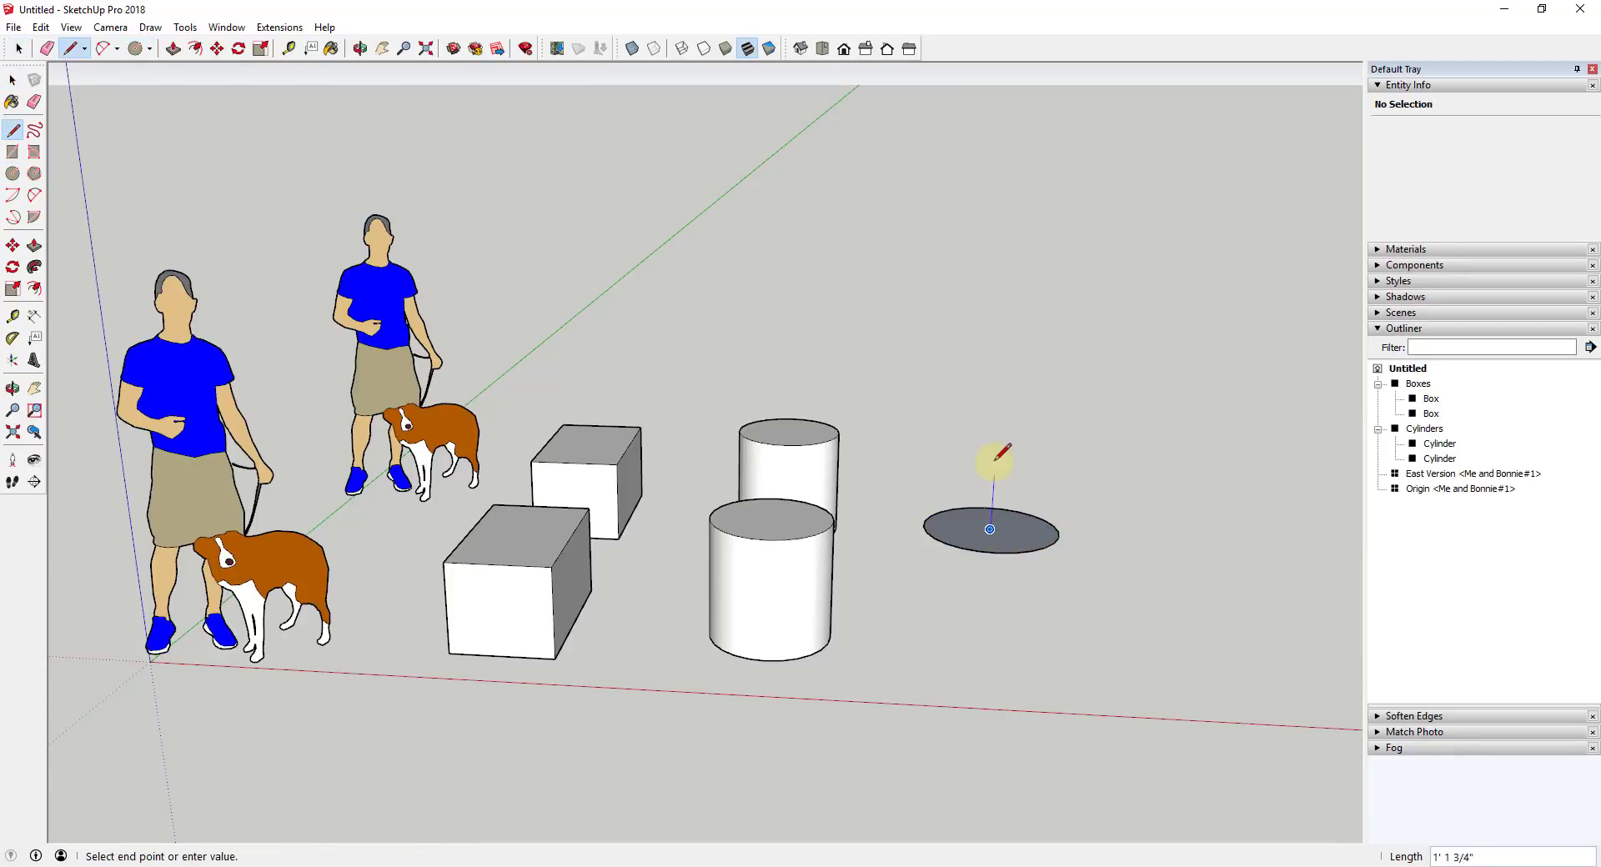
{"action": "left_click", "coordinate": [998, 408]}
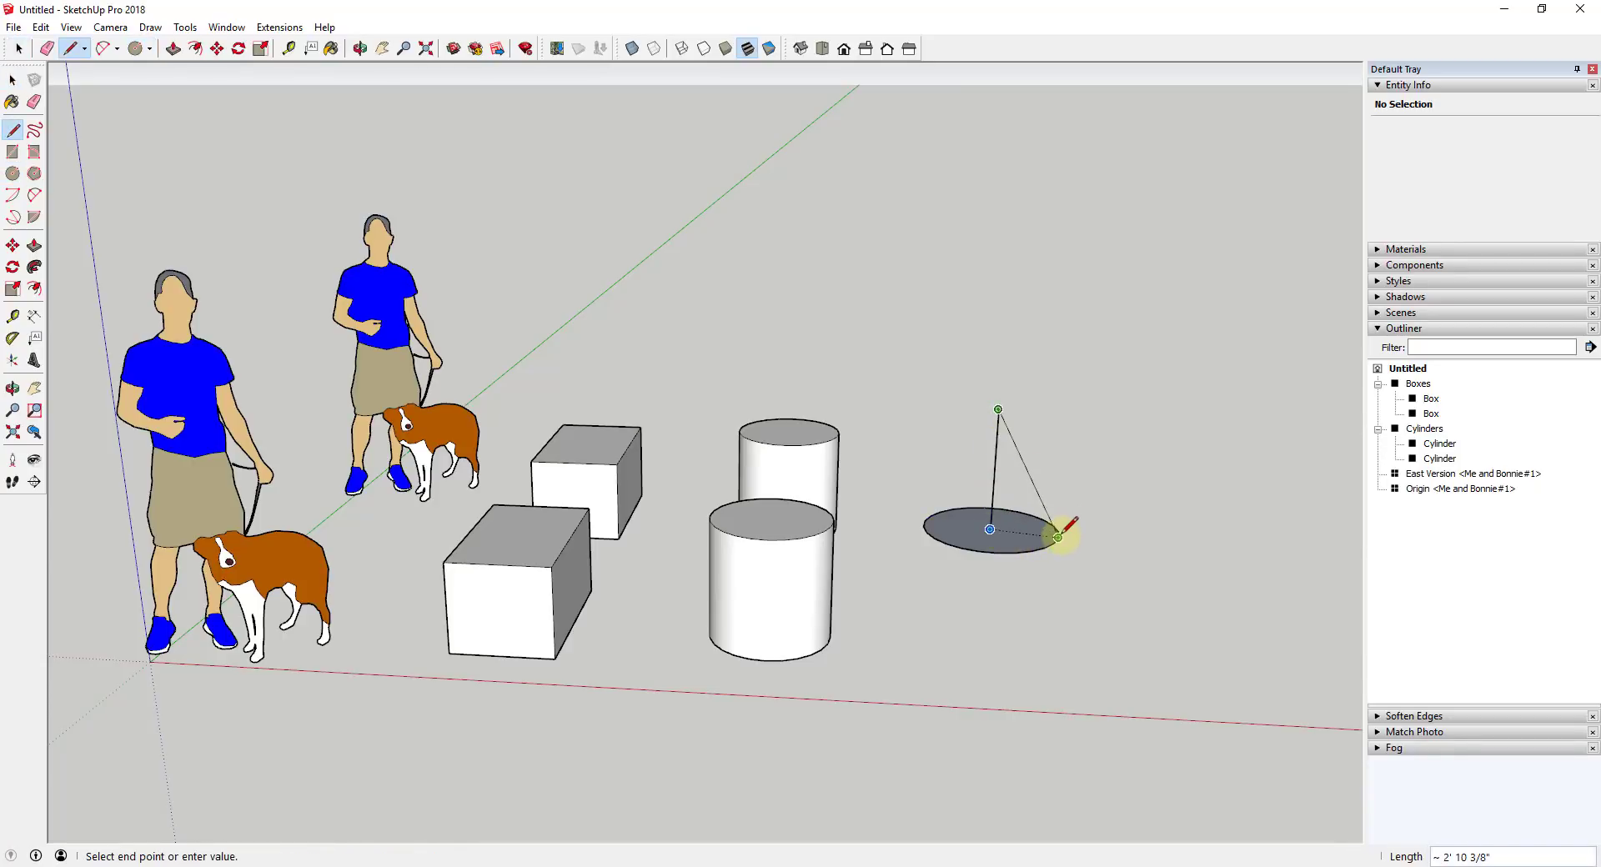
{"action": "left_click", "coordinate": [1053, 526]}
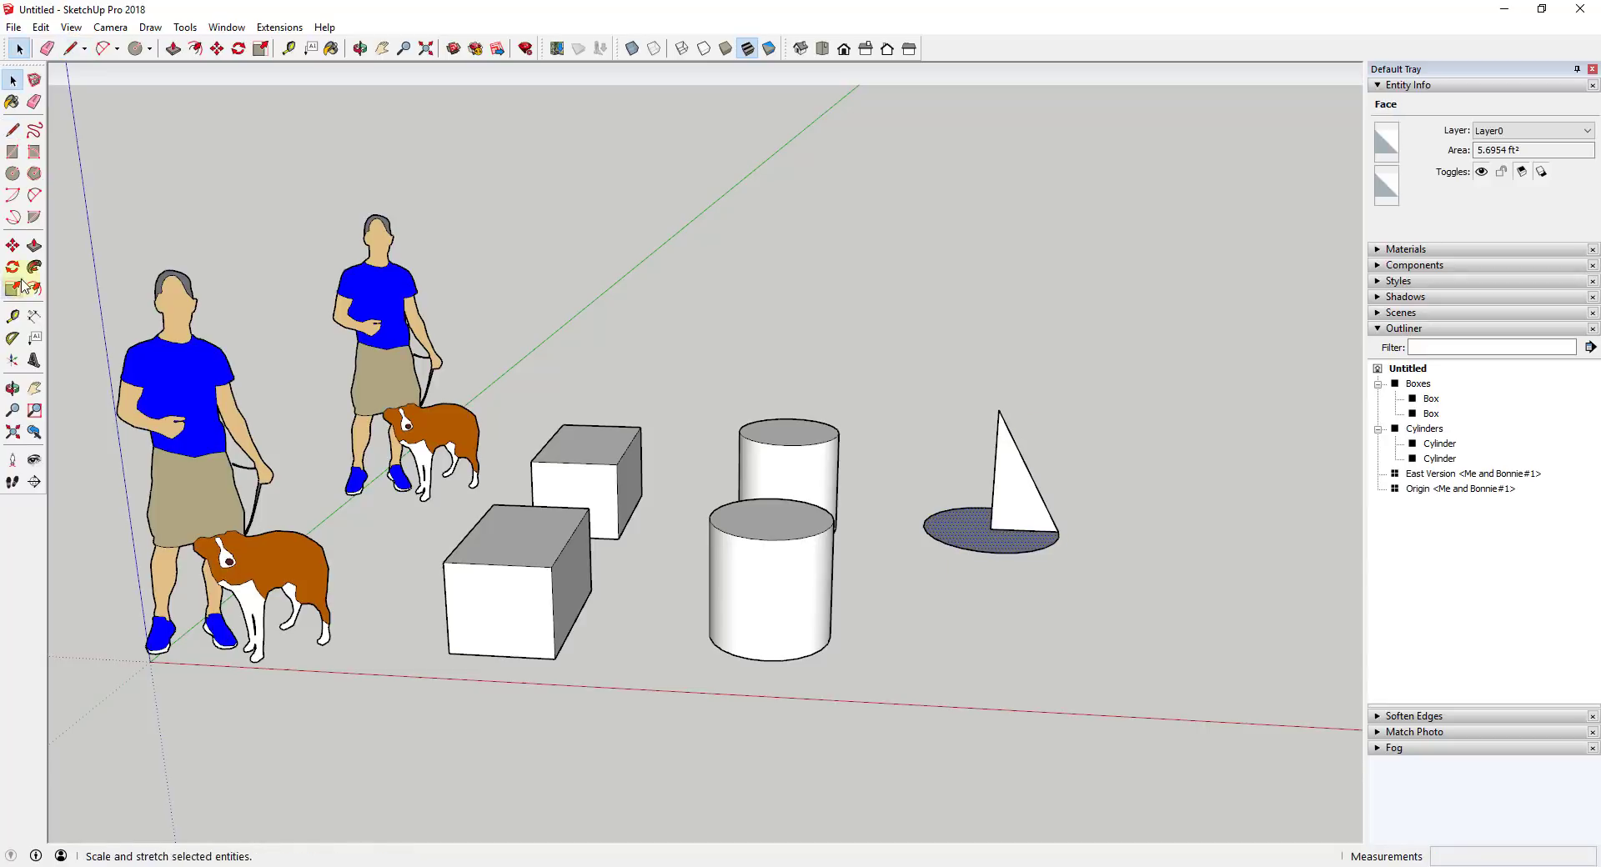
- Sweep the triangle around the circle into a grouped cone, and name the group "Cone" in the Outliner
{"action": "left_click", "coordinate": [1438, 490]}
{"action": "type", "text": "Cone"}
{"action": "key", "text": "Return"}
- Copy the Cone group and place the copy in front of the original cone
{"action": "key", "text": "ctrl+c"}
{"action": "key", "text": "ctrl+v"}
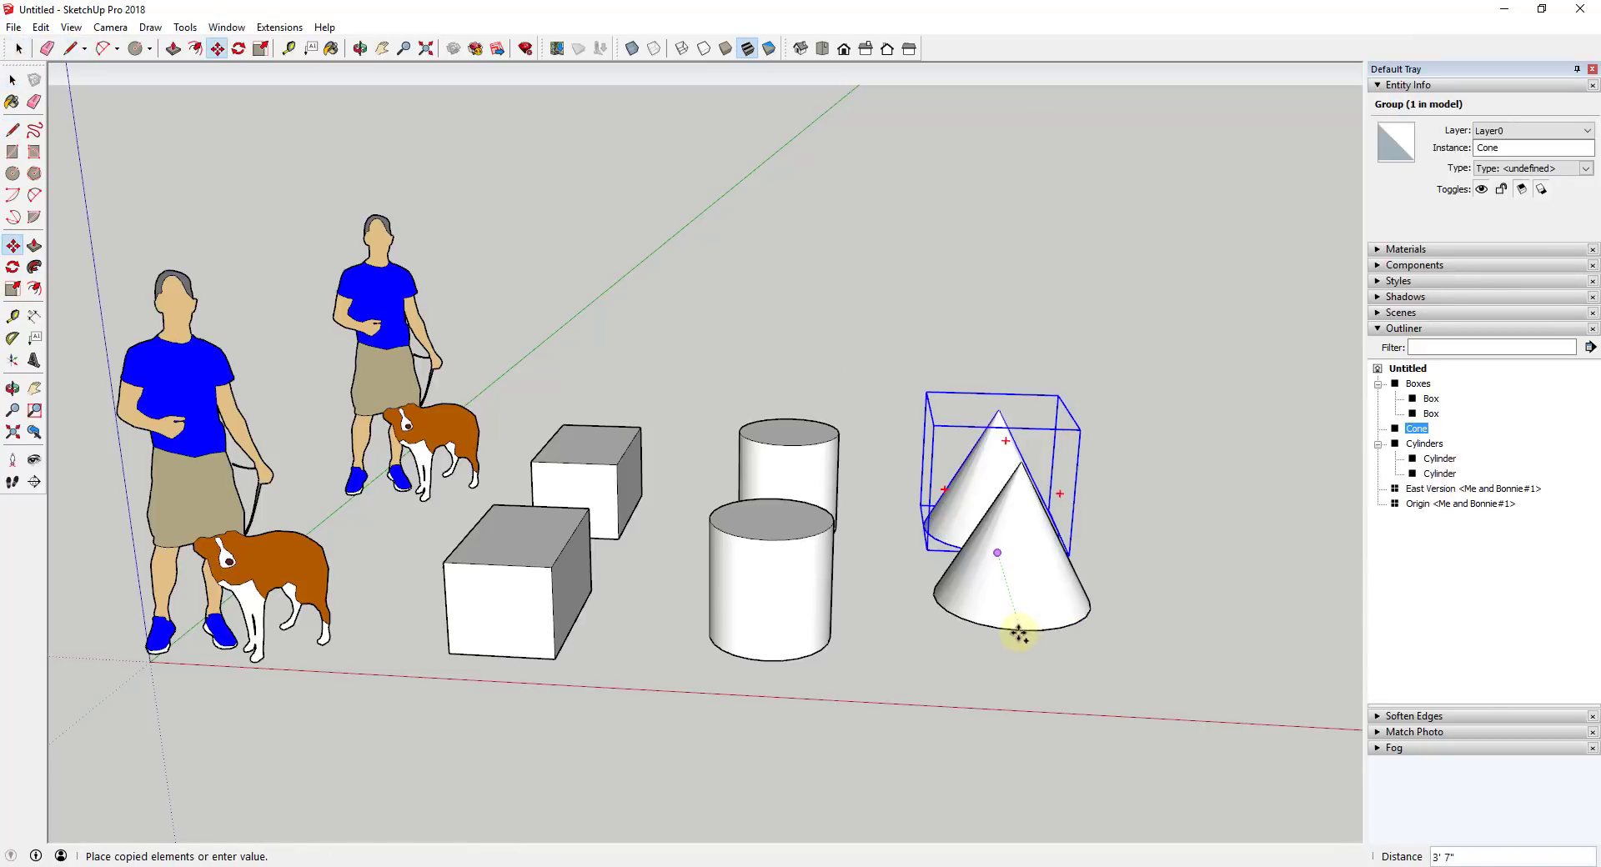
{"action": "left_click", "coordinate": [1061, 688]}
- Combine the two Cone groups into one parent group and rename it as "Cones" in the Outliner
{"action": "left_click_drag", "start_coordinate": [908, 384], "coordinate": [1244, 750]}
{"action": "right_click", "coordinate": [1026, 600]}
{"action": "left_click", "coordinate": [1084, 312]}
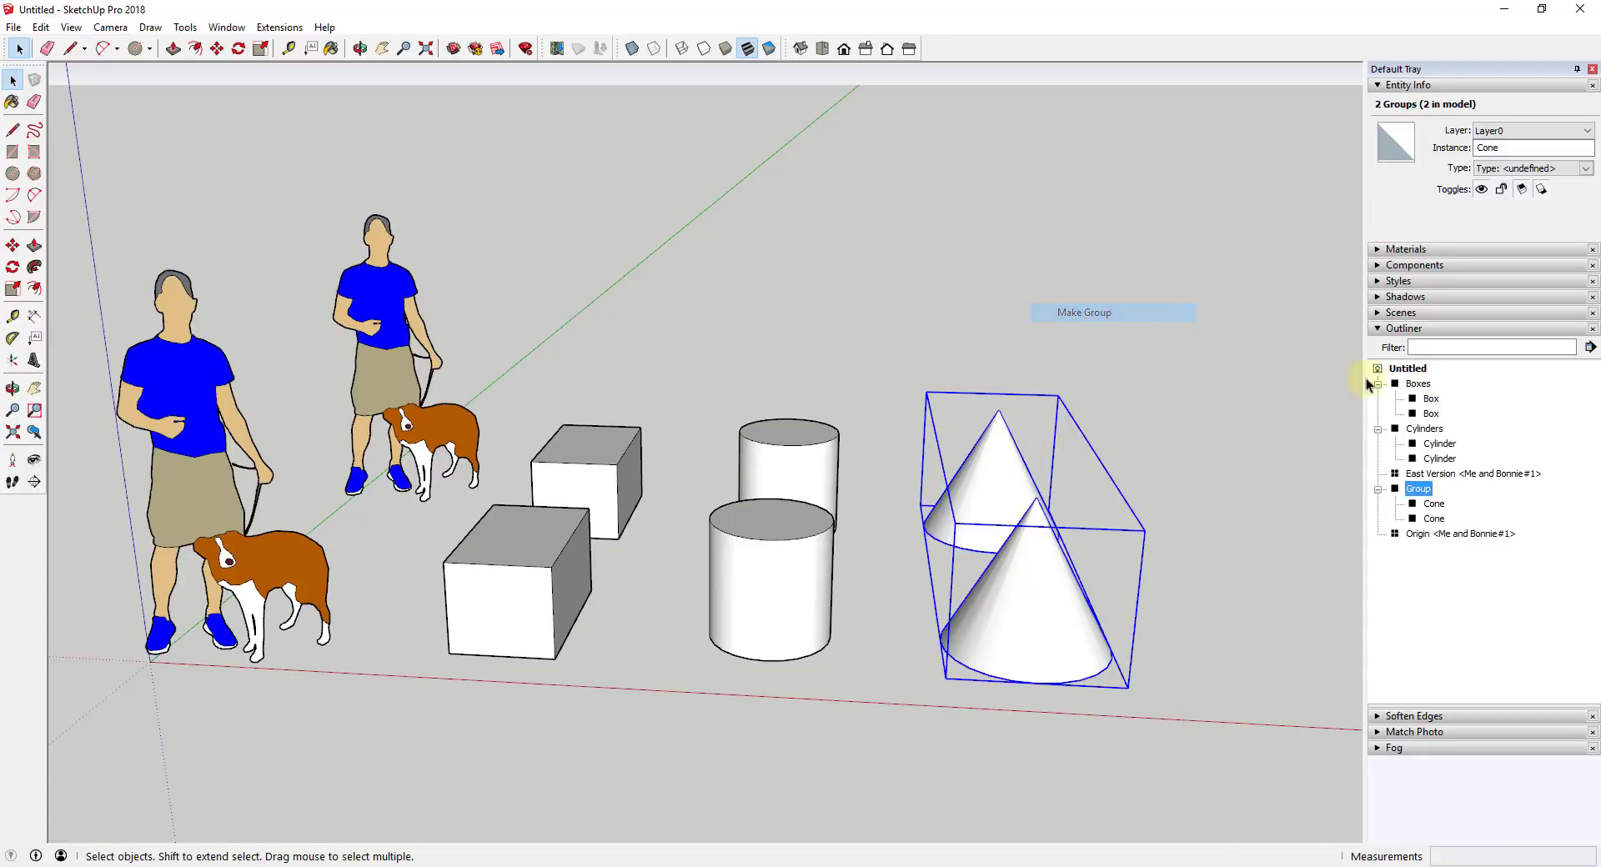
{"action": "right_click", "coordinate": [1412, 495]}
{"action": "left_click", "coordinate": [1451, 479]}
{"action": "type", "text": "Cones"}
{"action": "key", "text": "Return"}
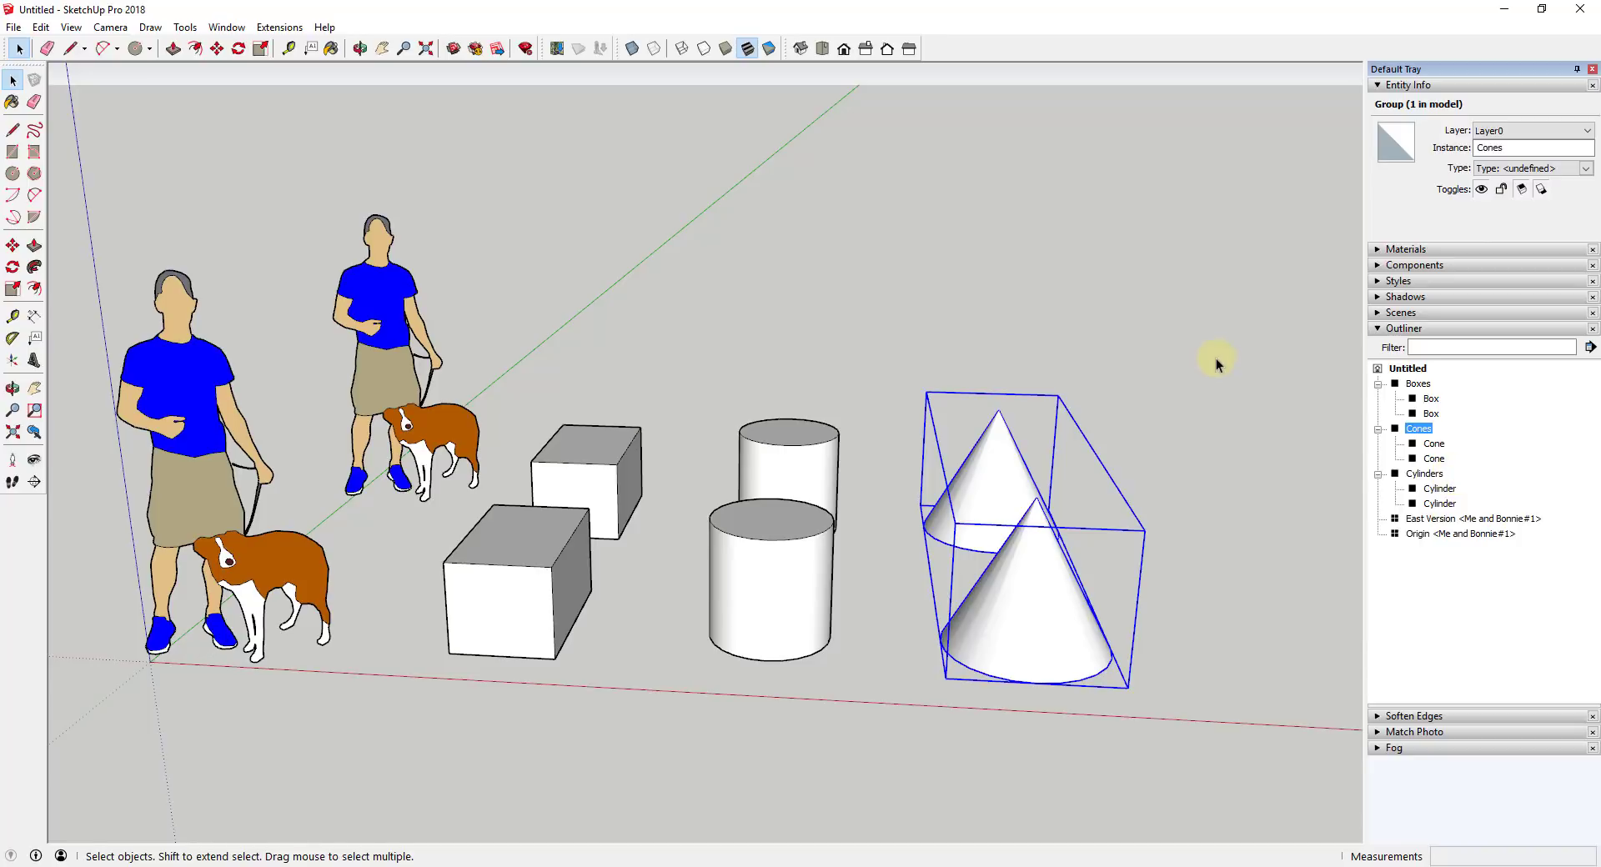
- Collapse the Boxes, Cones and Cylinders branches in the Outliner
{"action": "left_click", "coordinate": [1378, 384]}
{"action": "left_click", "coordinate": [1378, 399]}
{"action": "left_click", "coordinate": [1378, 414]}
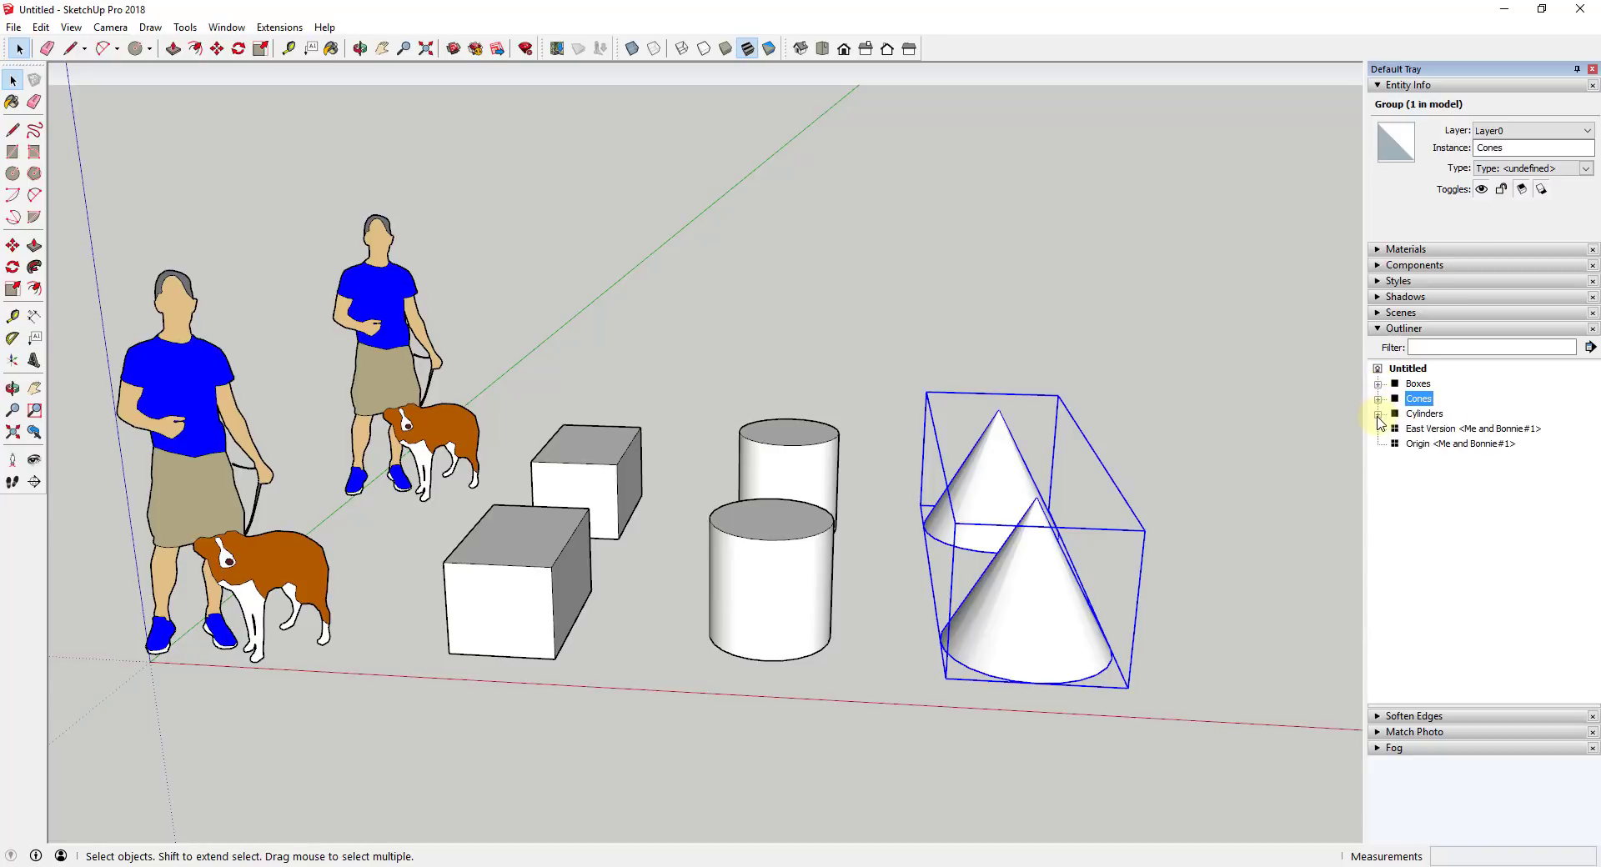
- Select the Boxes, Cones and Cylinders groups together in the Outliner and combine them into one group
{"action": "left_click", "coordinate": [1419, 386]}
{"action": "left_click", "coordinate": [1418, 398], "text": "ctrl"}
{"action": "left_click", "coordinate": [1424, 414], "text": "ctrl"}
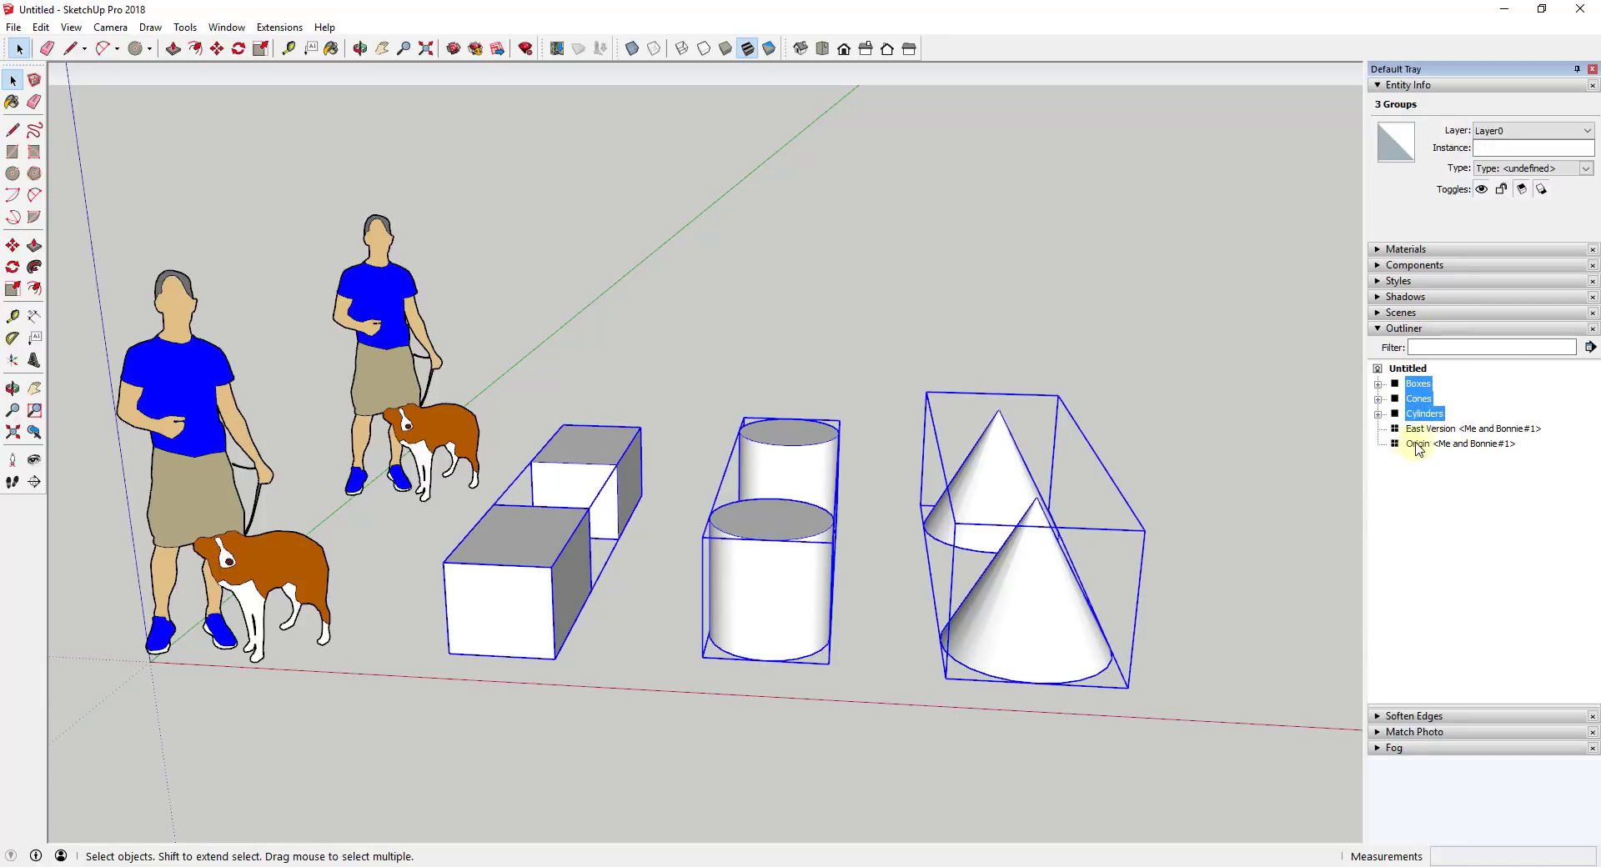
{"action": "right_click", "coordinate": [1418, 403]}
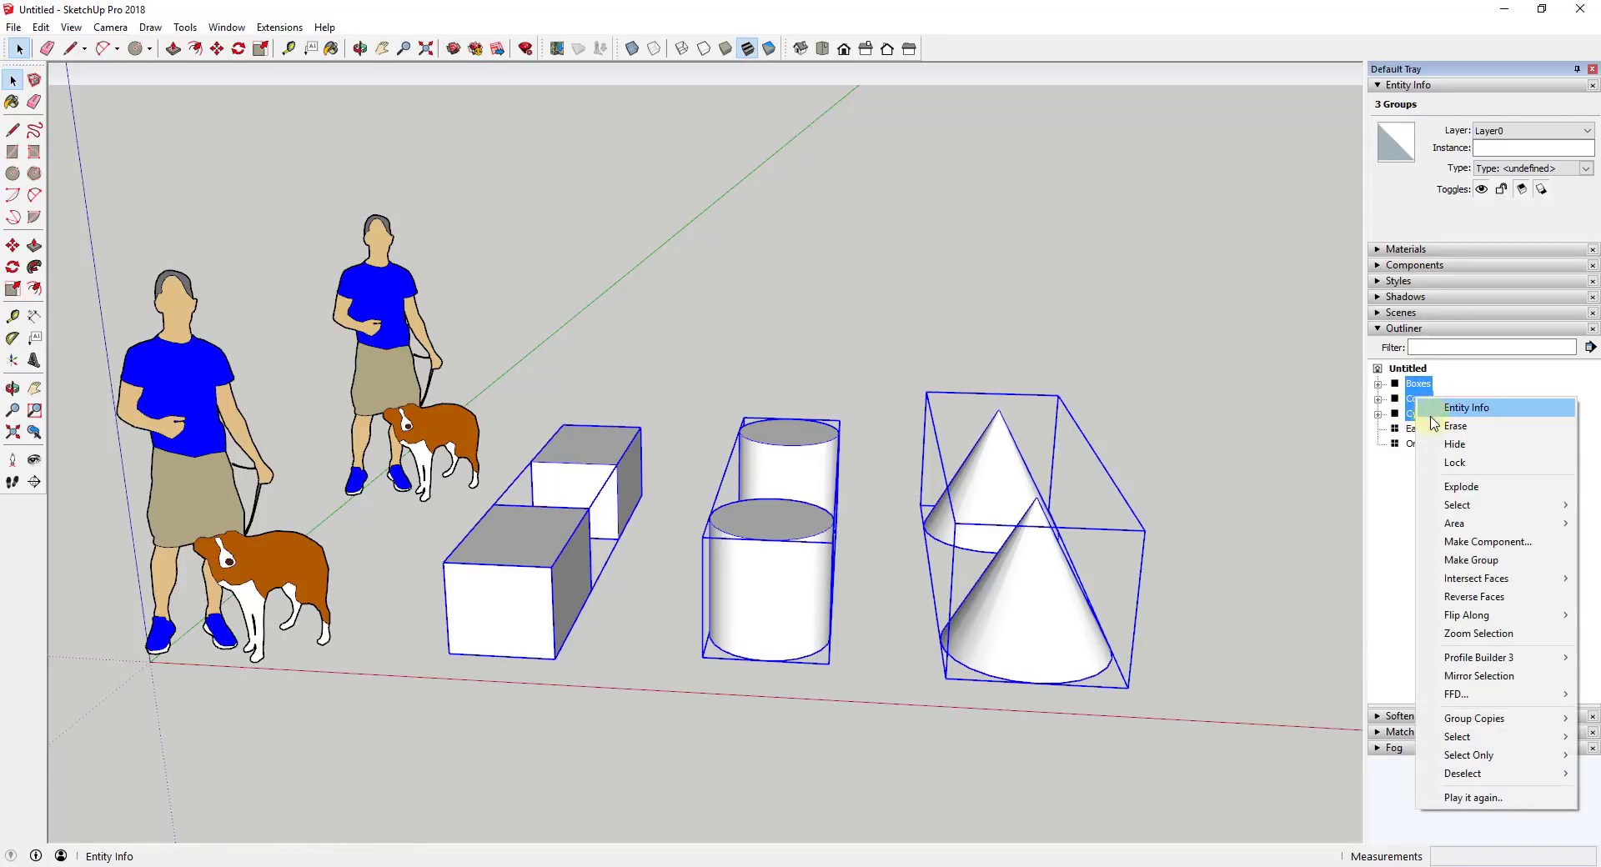
{"action": "left_click", "coordinate": [1492, 570]}
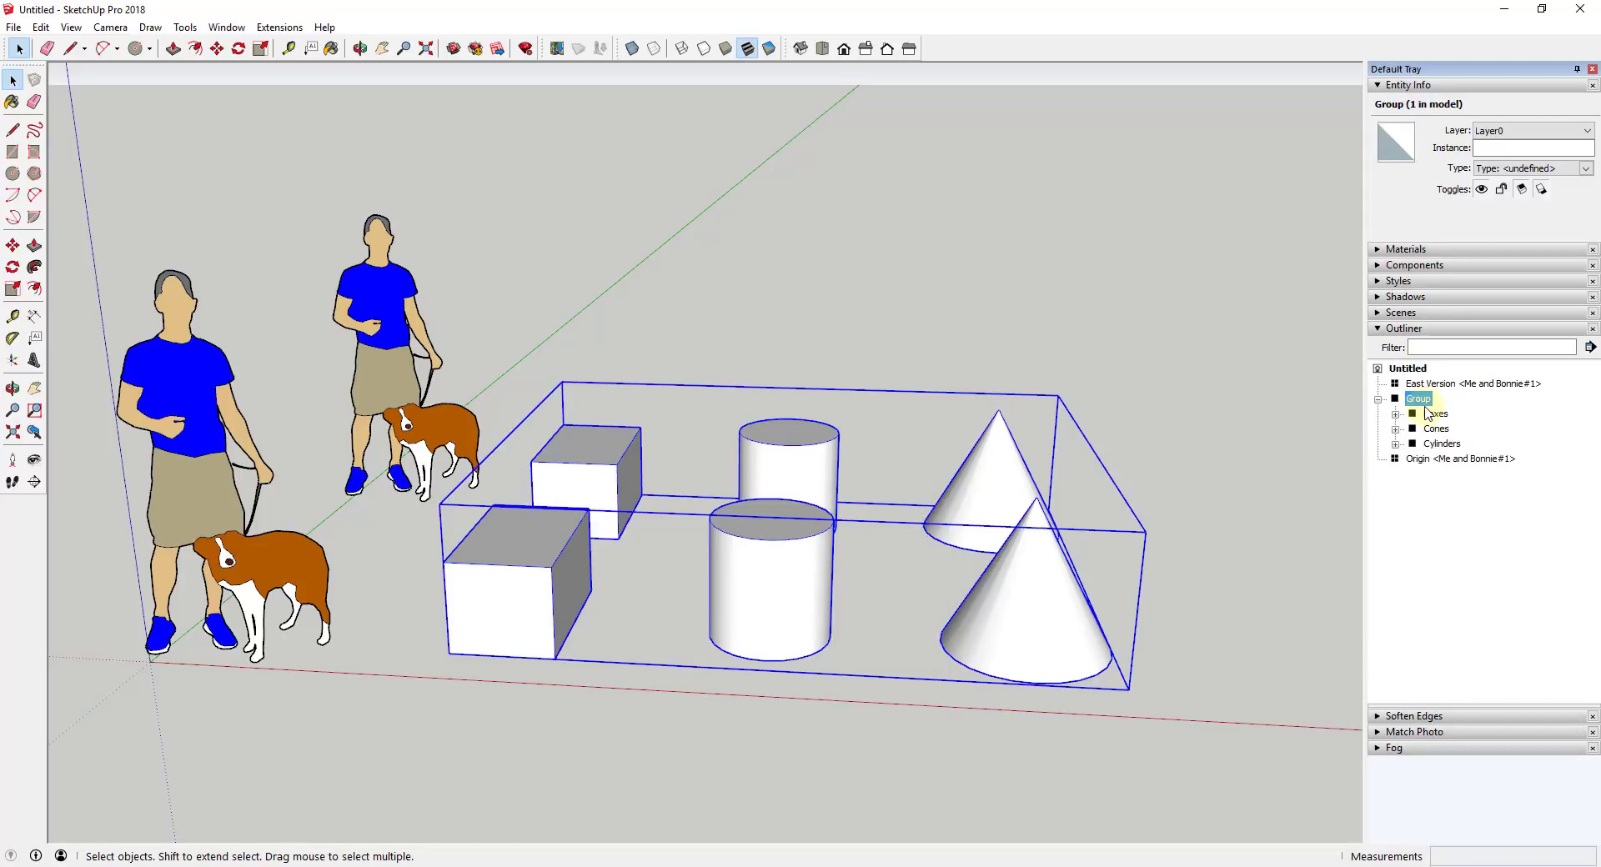
- Rename the group holding the boxes, cones and cylinders as "Shapes" in the Outliner
{"action": "right_click", "coordinate": [1422, 407]}
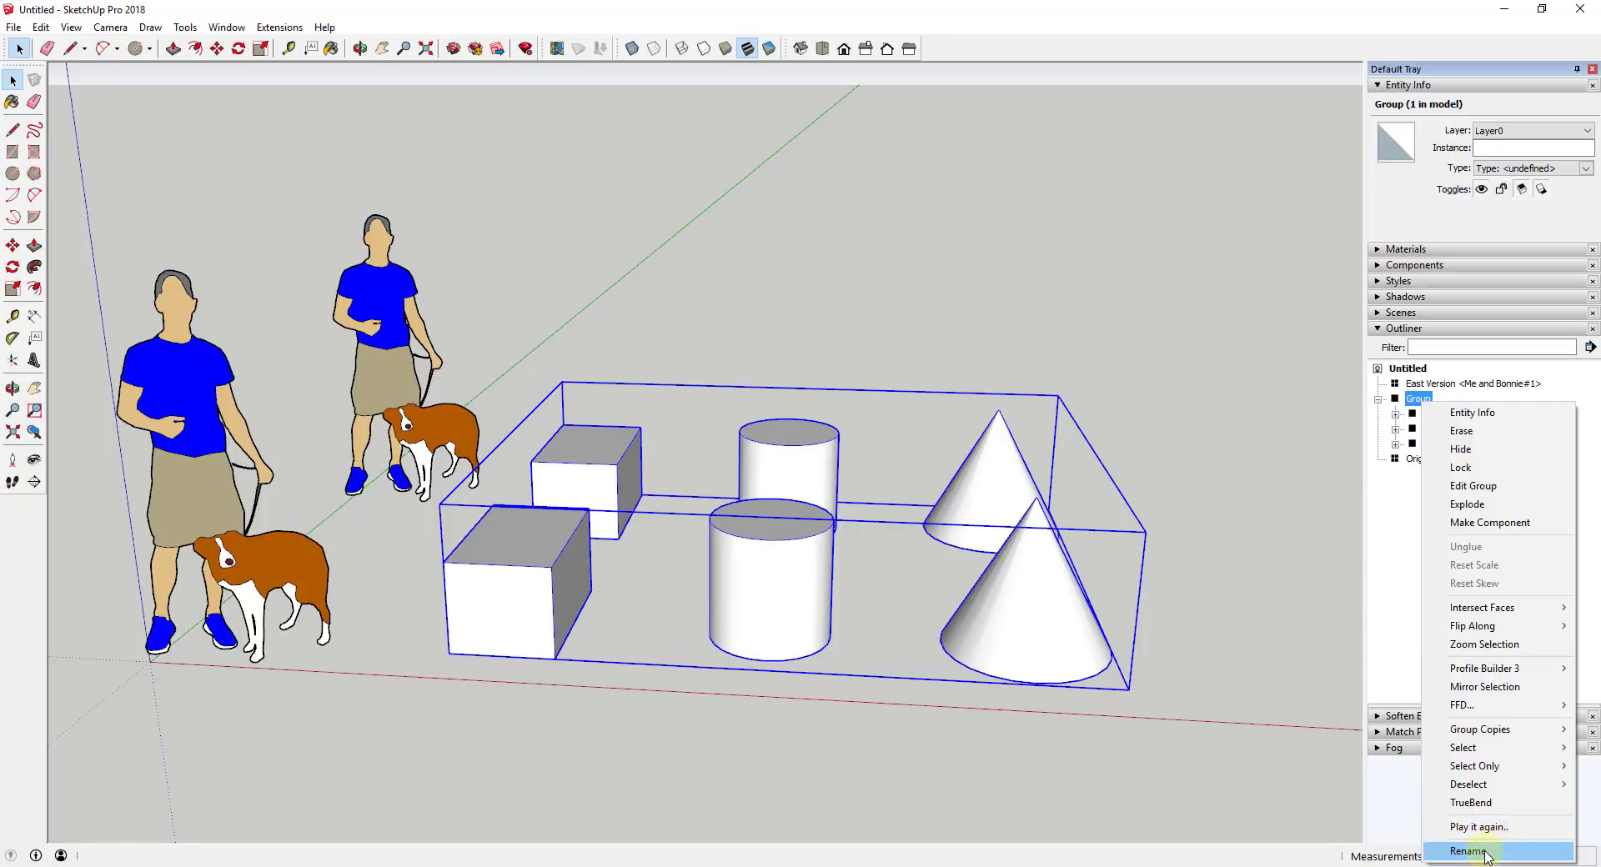
{"action": "left_click", "coordinate": [1480, 850]}
{"action": "type", "text": "Shapes"}
{"action": "key", "text": "Return"}
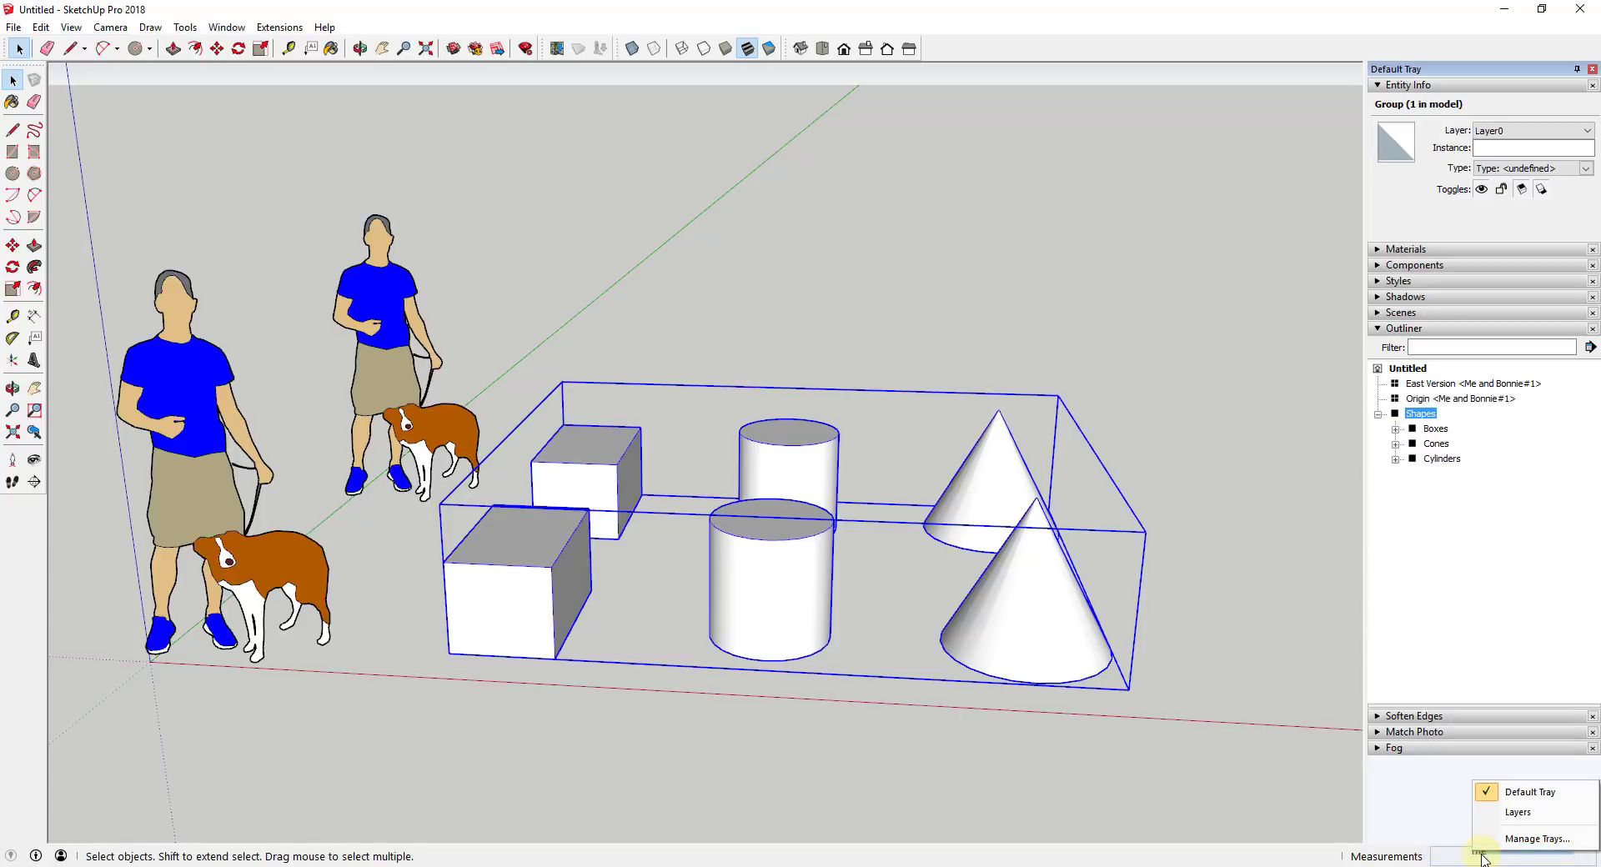
{"action": "left_click", "coordinate": [1449, 806]}
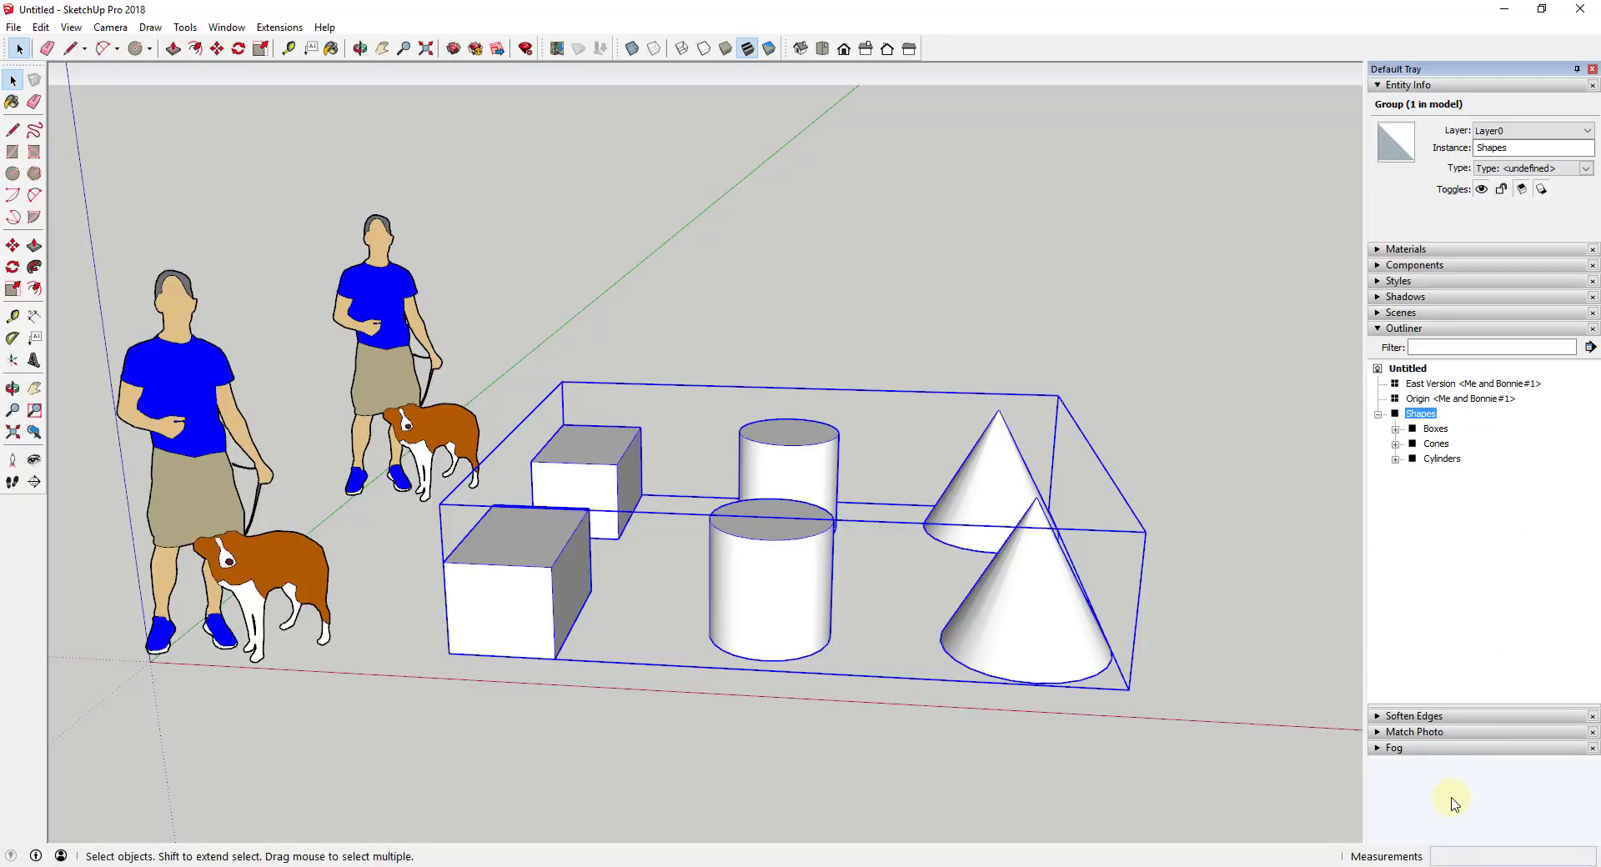
- Expand the Boxes, Cones and Cylinders branches inside Shapes in the Outliner
{"action": "left_click", "coordinate": [1395, 429]}
{"action": "left_click", "coordinate": [1395, 474]}
{"action": "left_click", "coordinate": [1396, 519]}
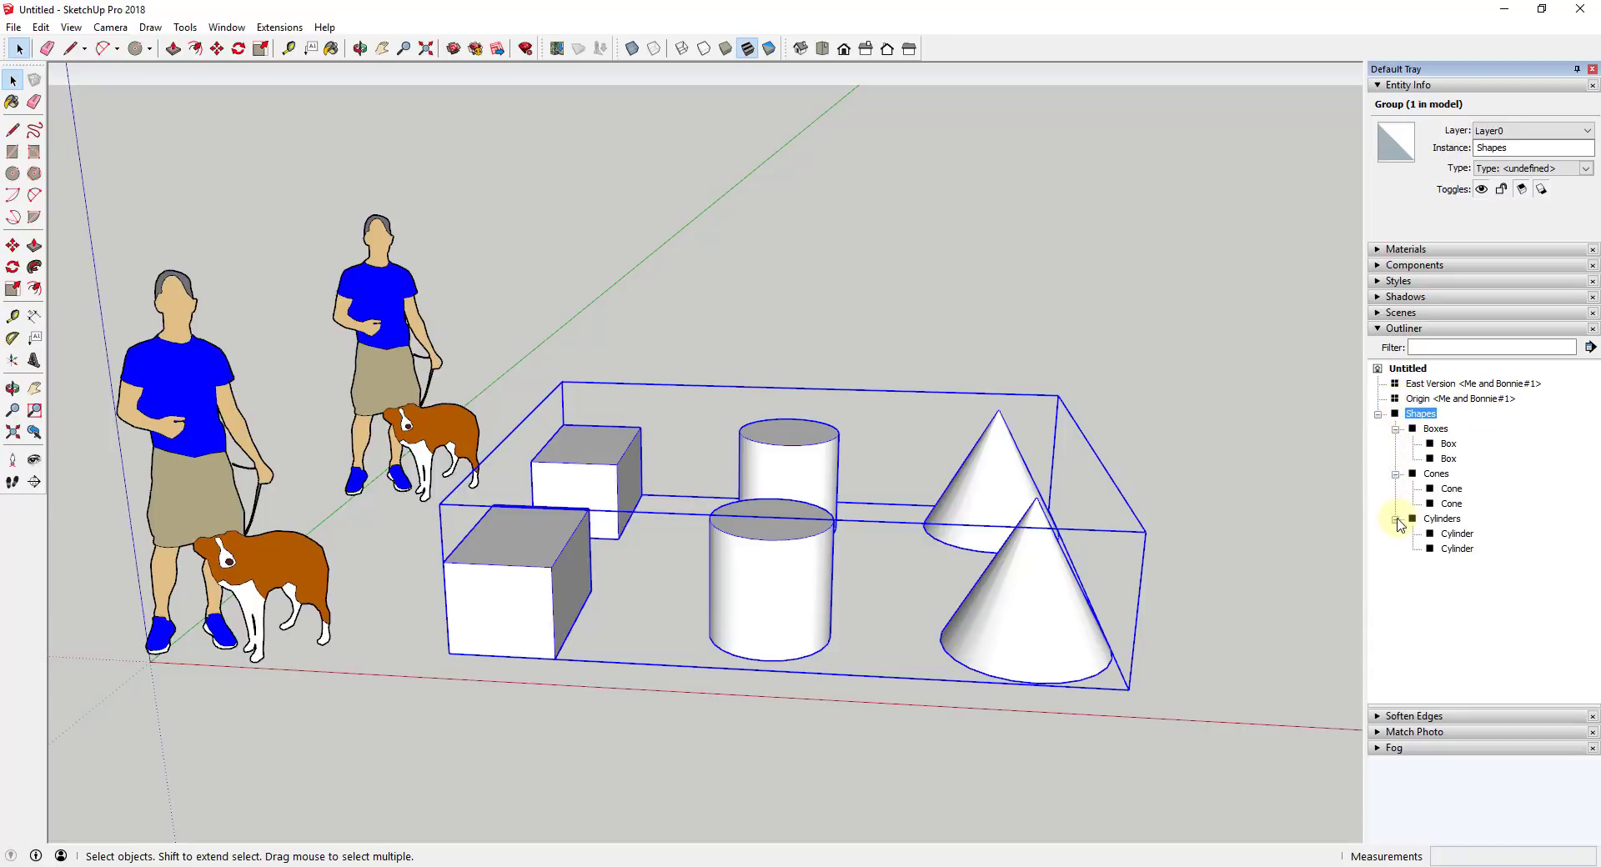
- Select the nested Boxes, Cones and Cylinders groups in turn from the Outliner, and leave the Shapes group
{"action": "left_click", "coordinate": [1442, 430]}
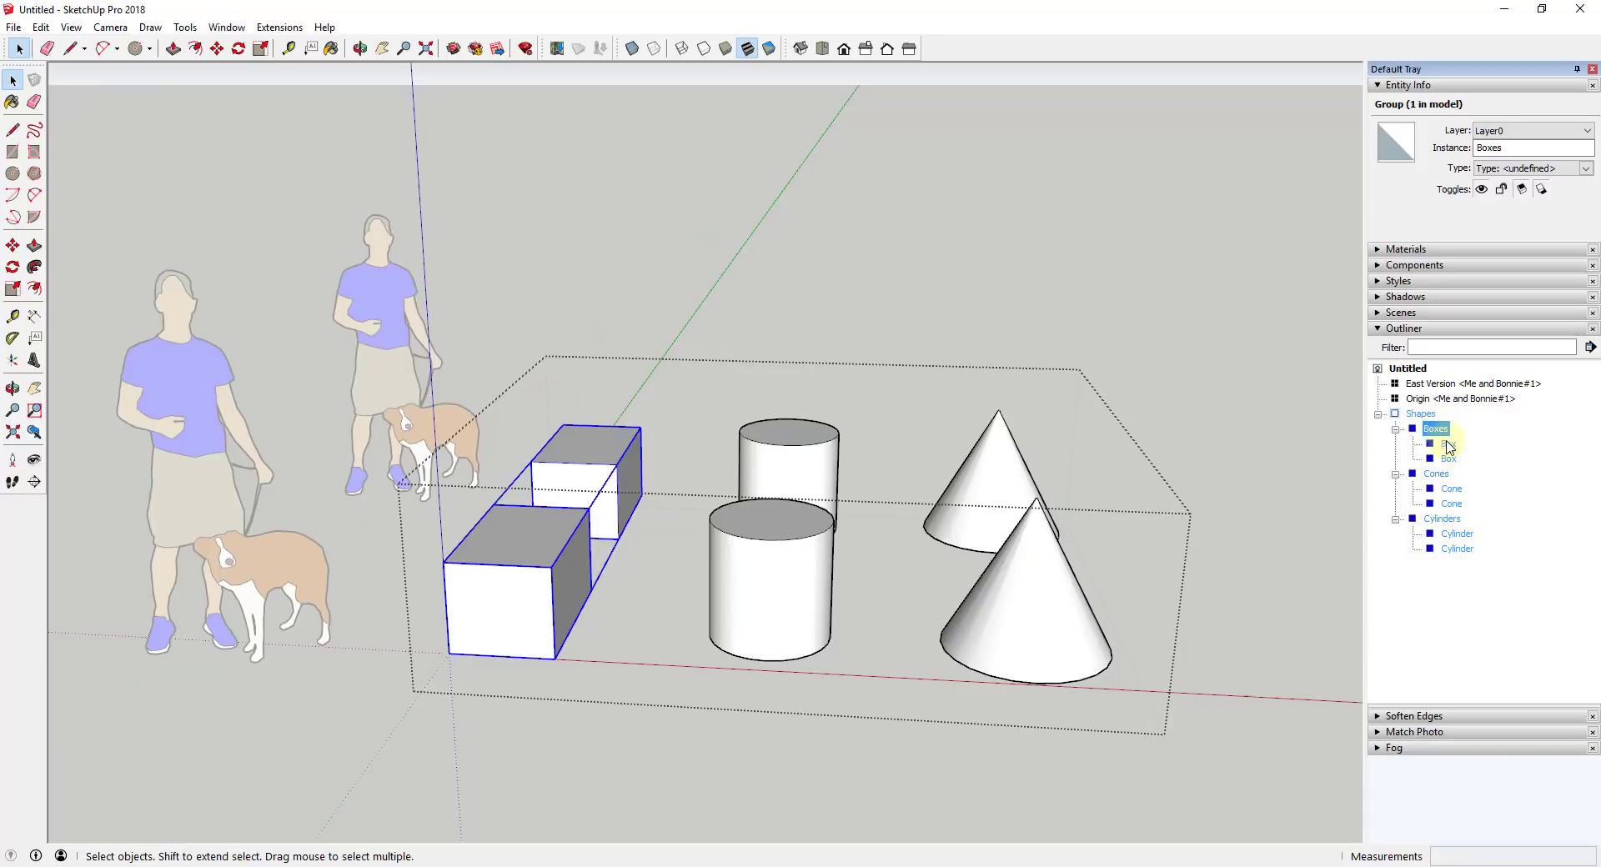
{"action": "left_click", "coordinate": [1436, 475]}
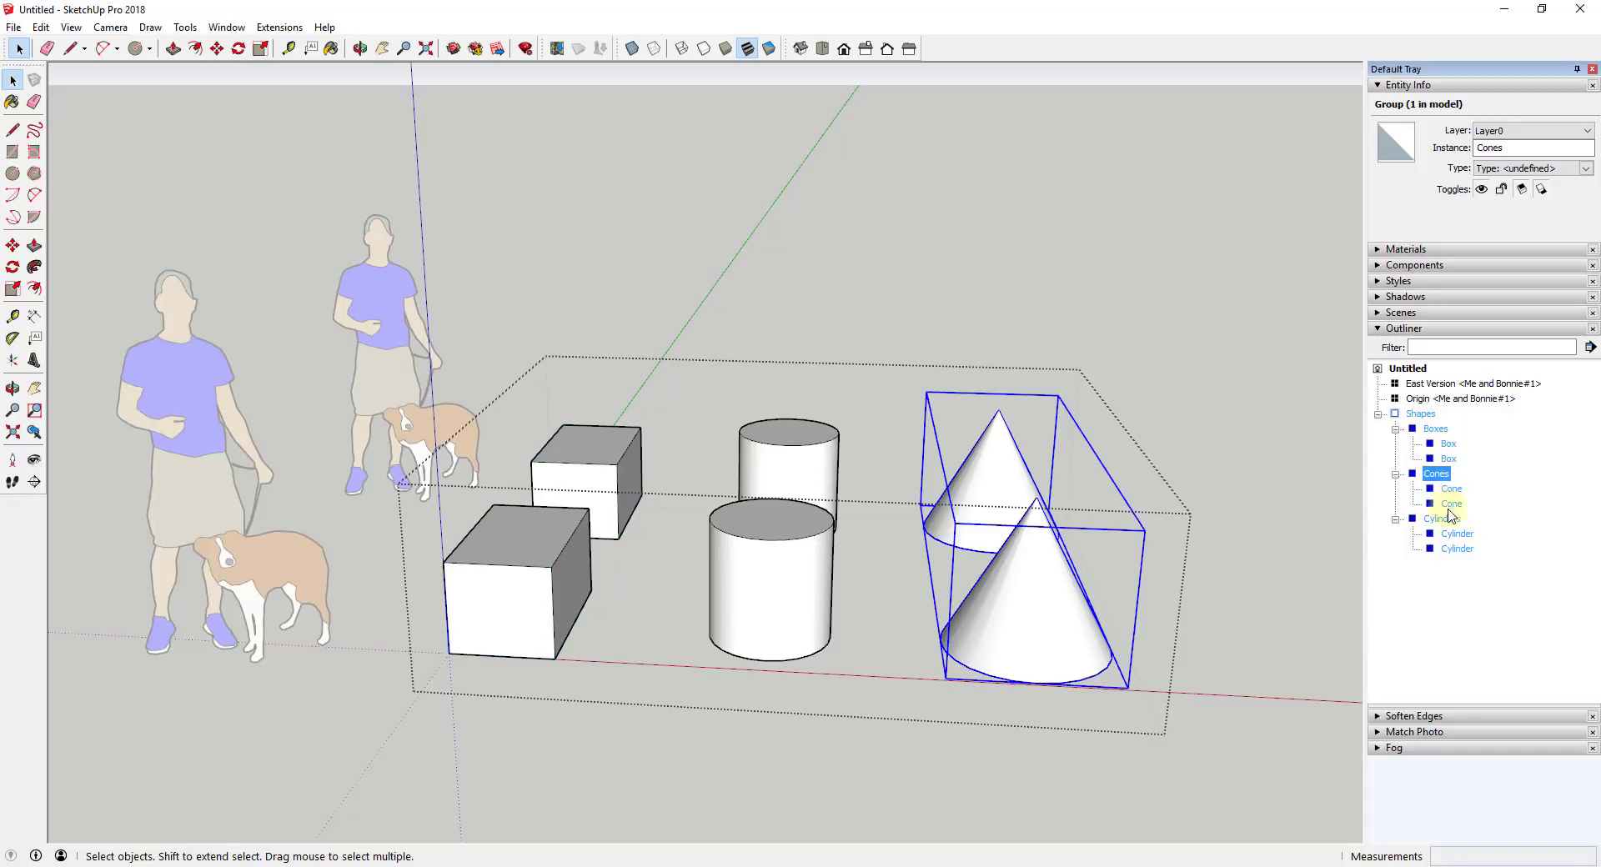
{"action": "left_click", "coordinate": [1448, 523]}
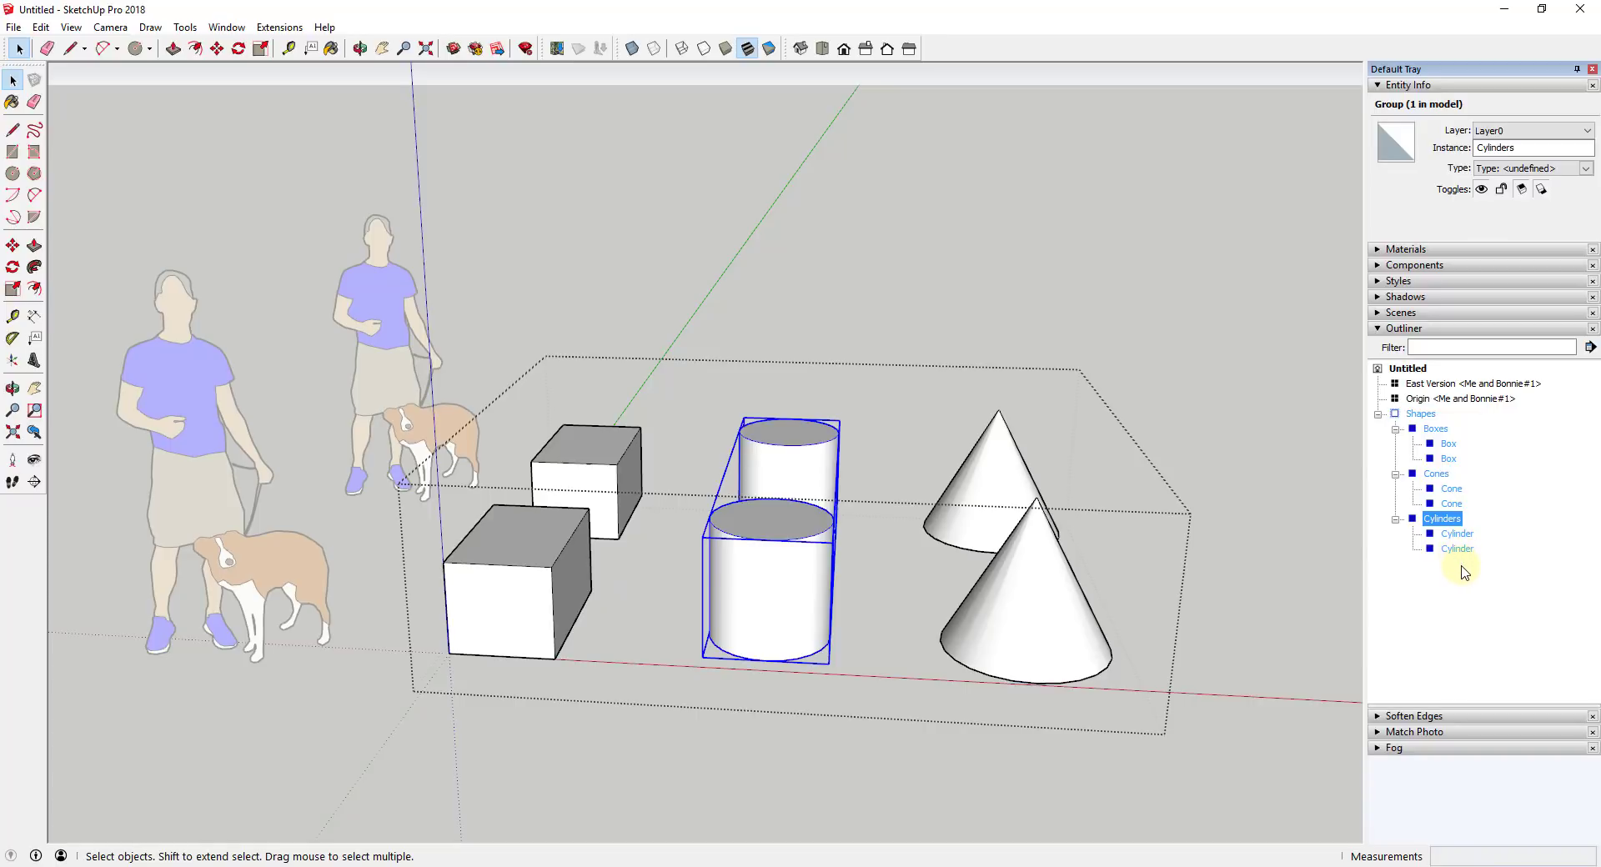
{"action": "left_click", "coordinate": [1466, 572]}
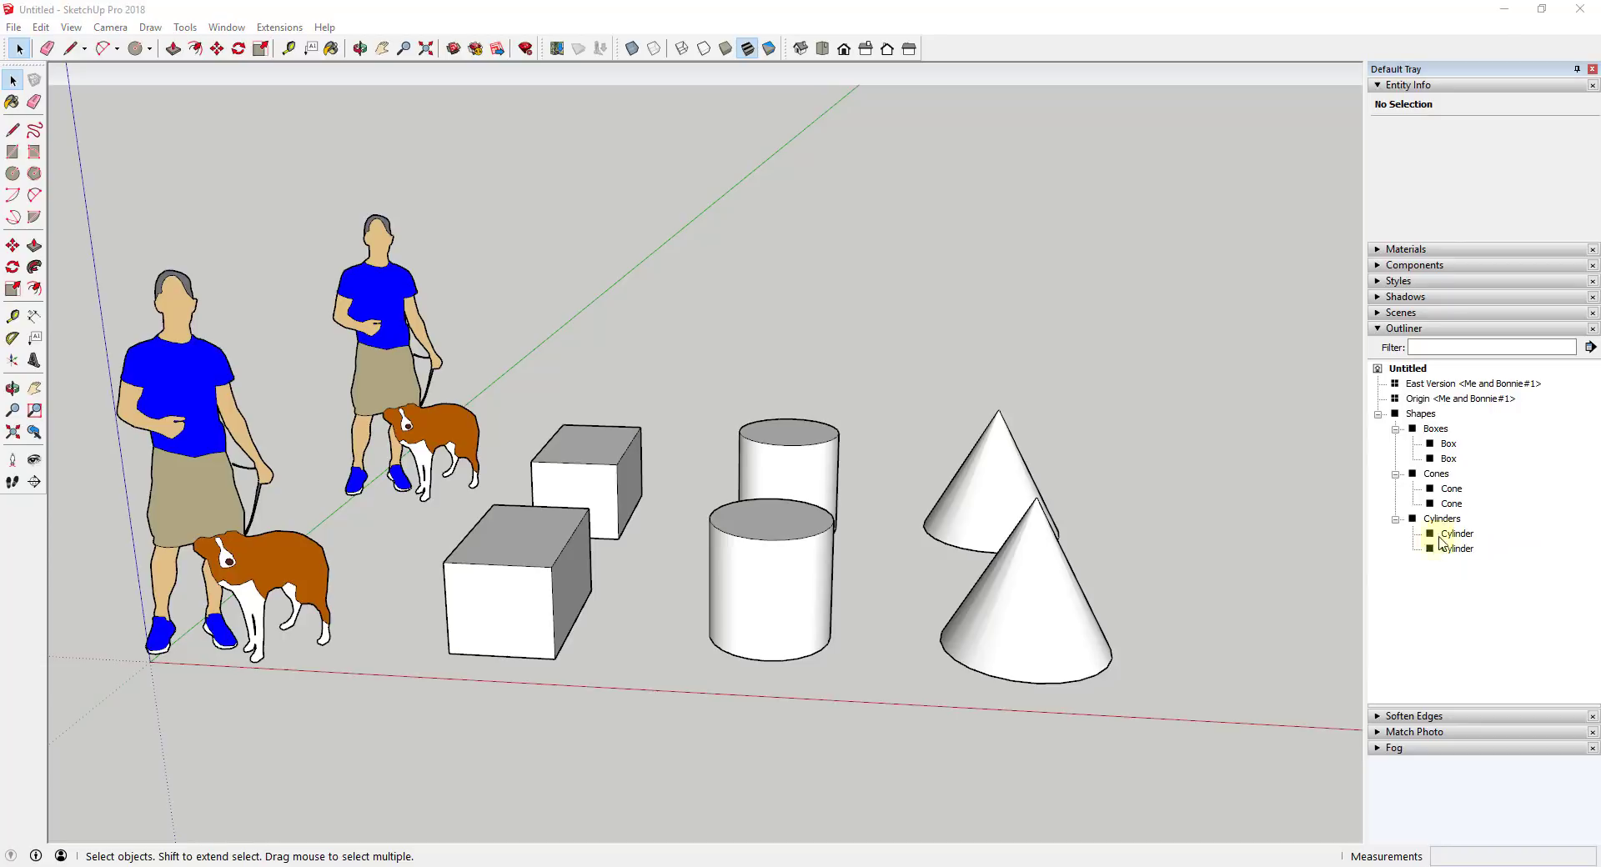
- Open the rear Box and the rear Cone for editing directly from the Outliner, and exit the nested groups
{"action": "double_click", "coordinate": [1449, 460]}
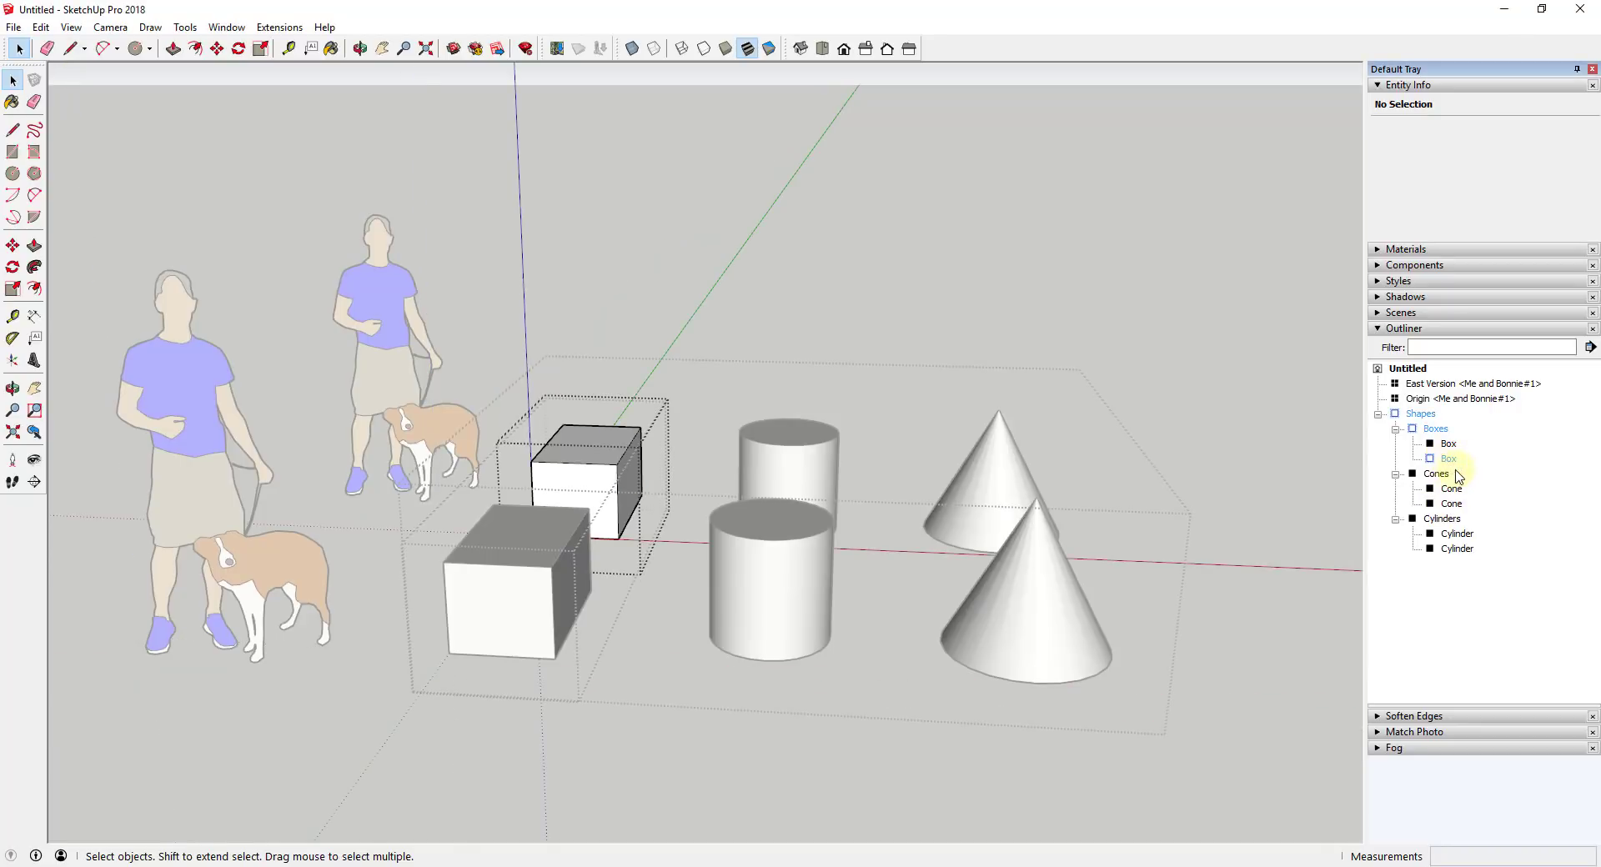
{"action": "double_click", "coordinate": [1451, 488]}
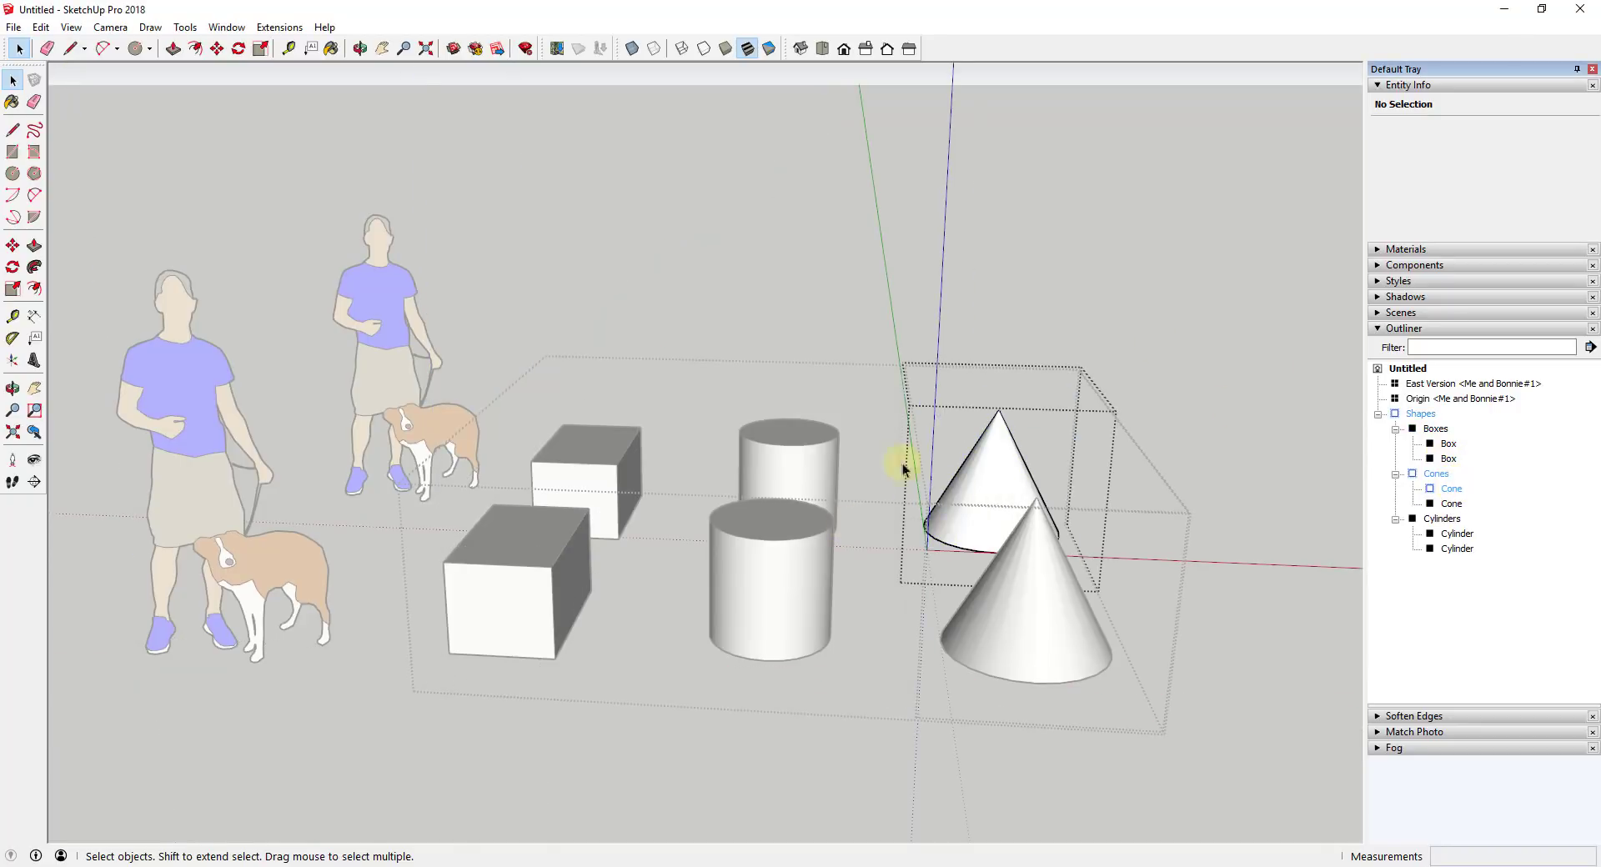
{"action": "left_click", "coordinate": [1155, 343]}
{"action": "left_click", "coordinate": [1217, 384]}
- Open the front cylinder in the model through its nested groups, select its geometry, and exit all the groups
{"action": "double_click", "coordinate": [758, 542]}
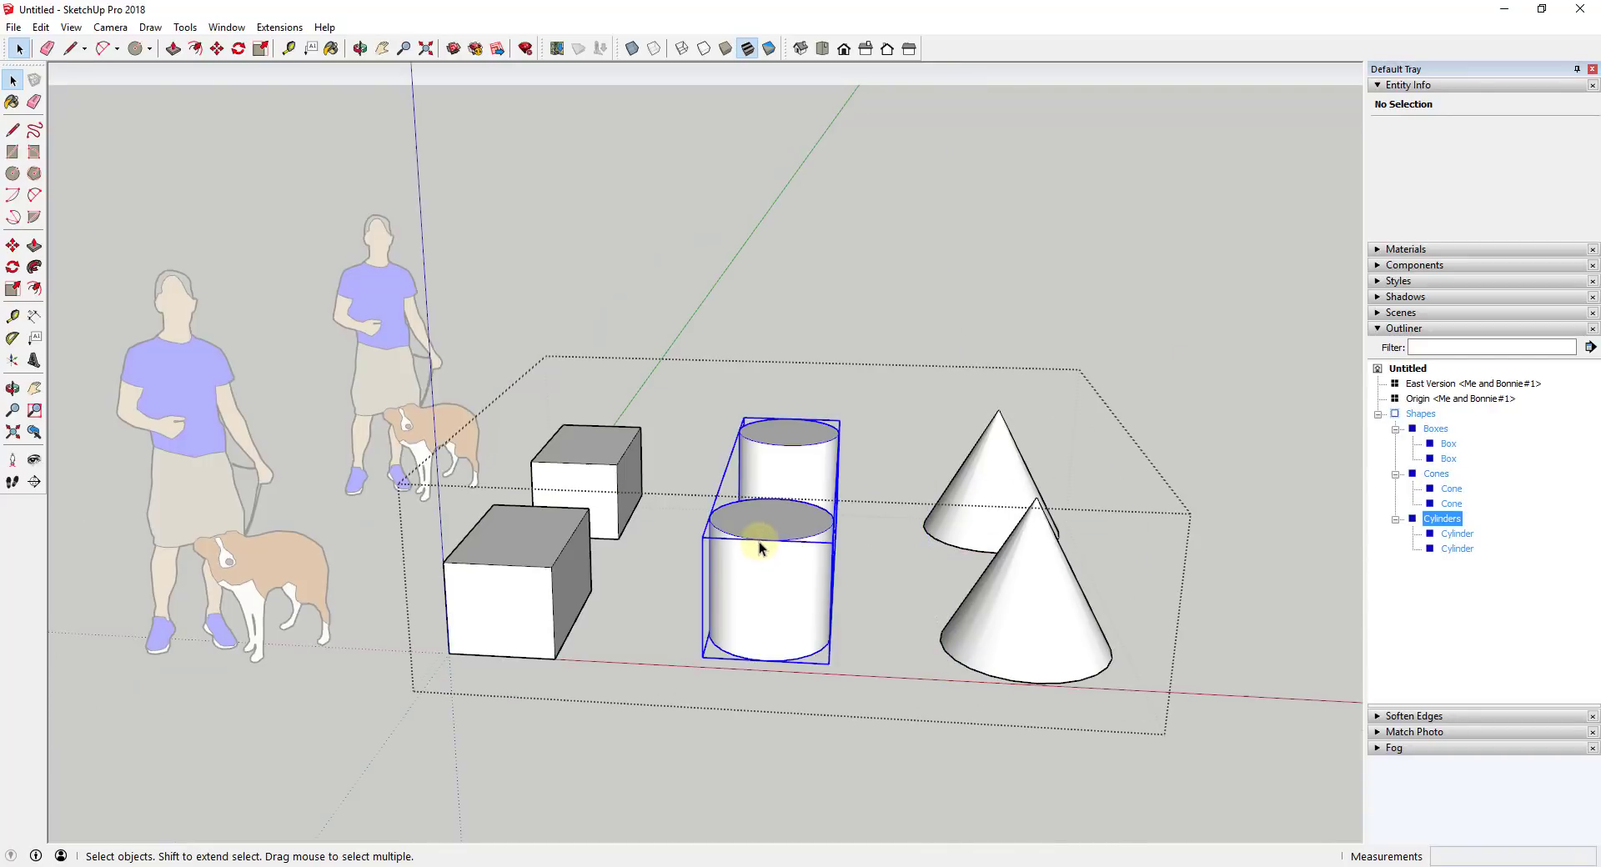
{"action": "double_click", "coordinate": [775, 543]}
{"action": "triple_click", "coordinate": [773, 546]}
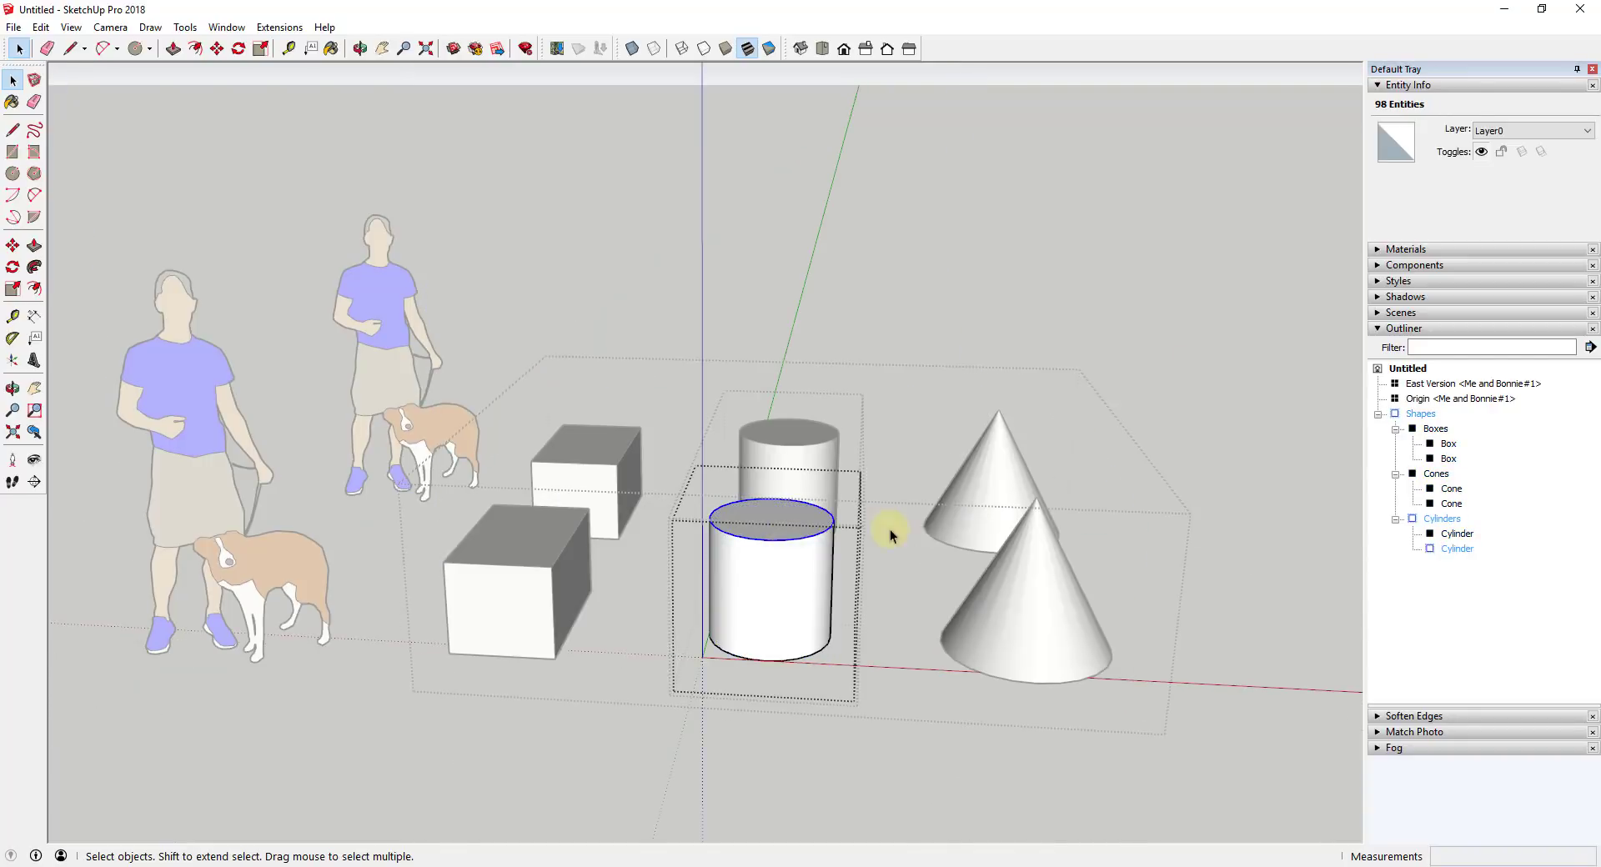
{"action": "left_click", "coordinate": [1243, 441]}
{"action": "left_click", "coordinate": [1143, 439]}
{"action": "left_click", "coordinate": [1143, 440]}
{"action": "key", "text": "Escape"}
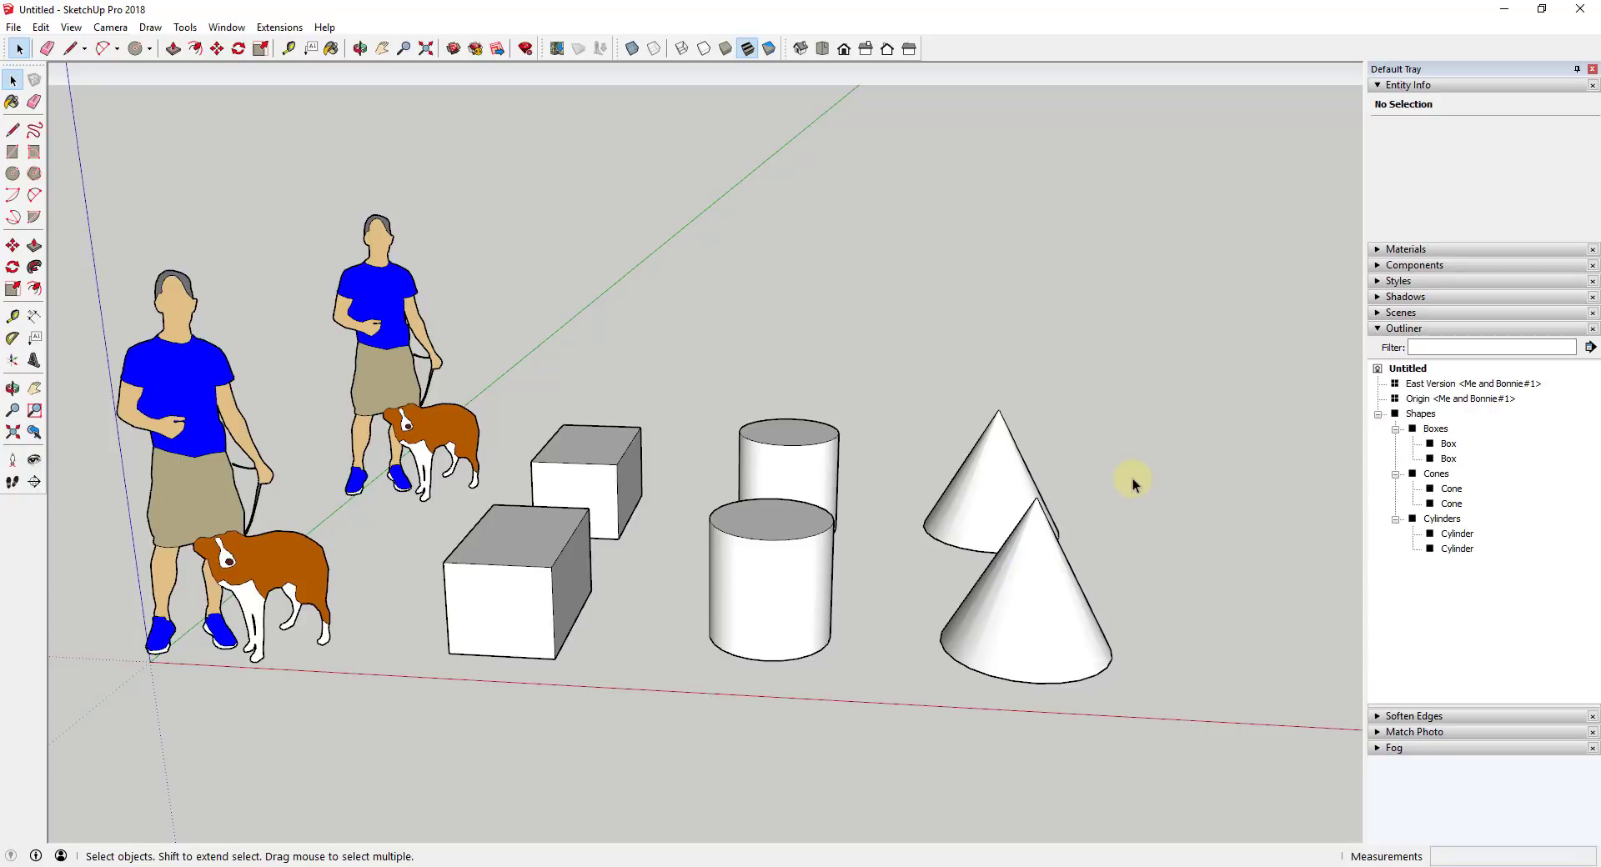
- Hide the rear person-and-dog component East Version, and undo the hiding
{"action": "left_click", "coordinate": [723, 575]}
{"action": "right_click", "coordinate": [411, 282]}
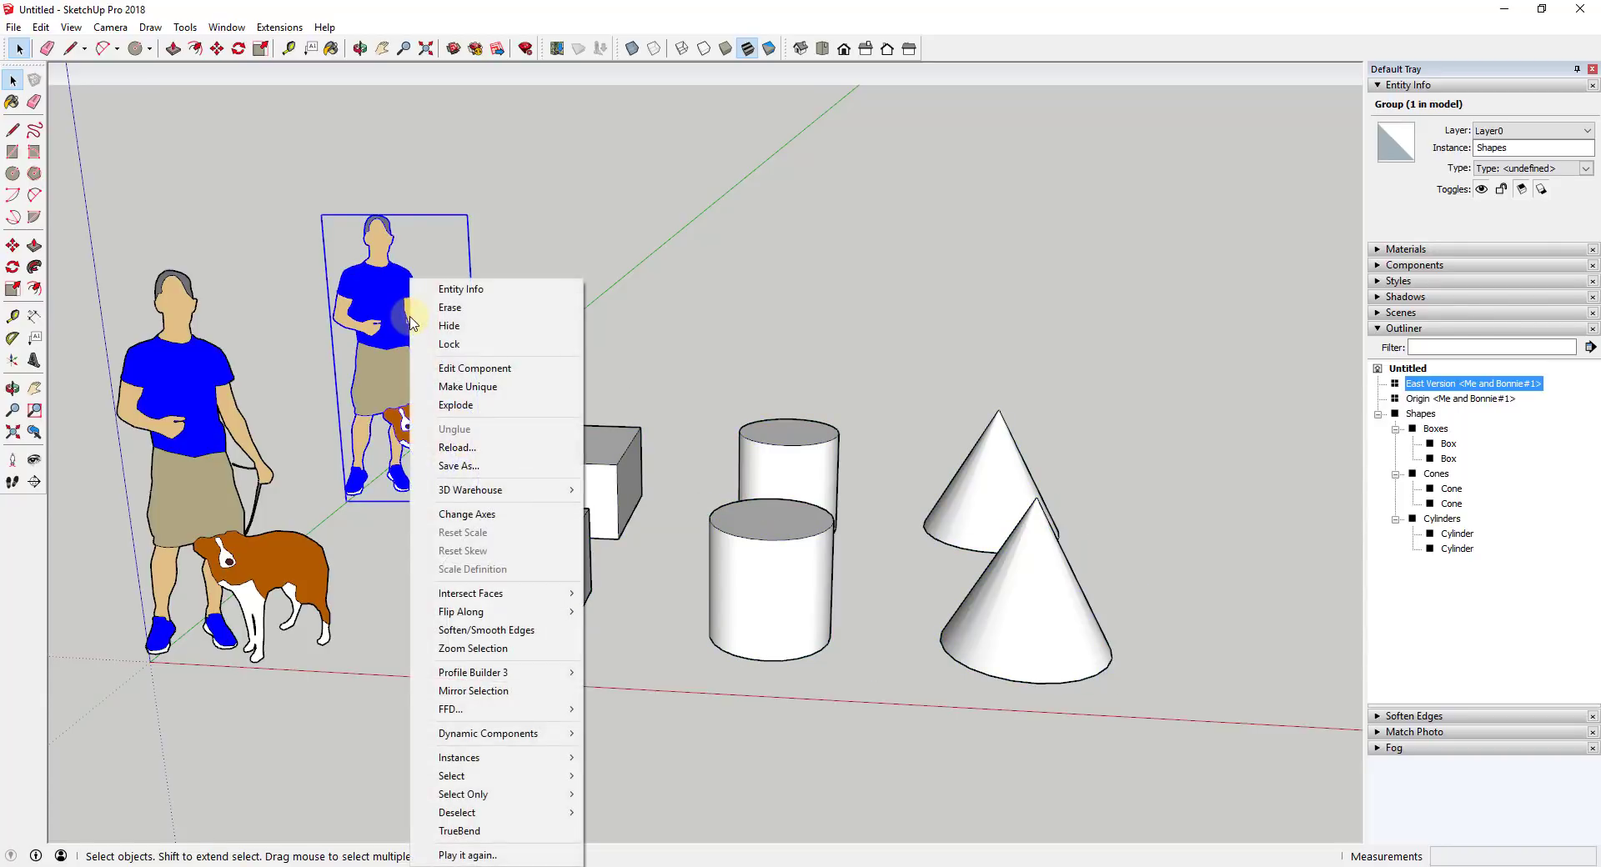
{"action": "left_click", "coordinate": [460, 329]}
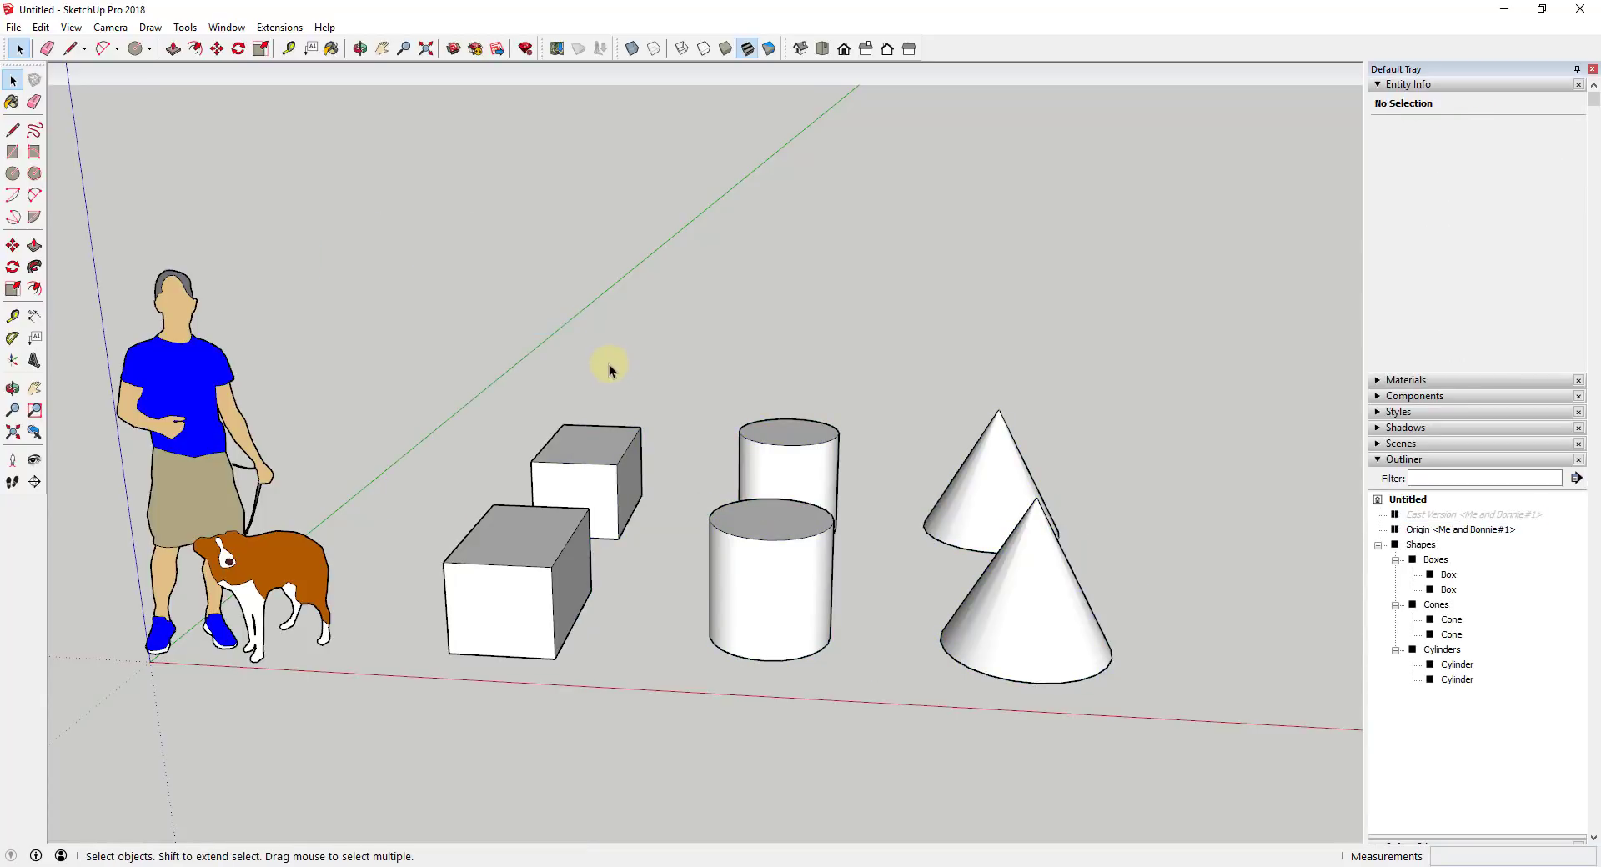
{"action": "key", "text": "ctrl+z"}
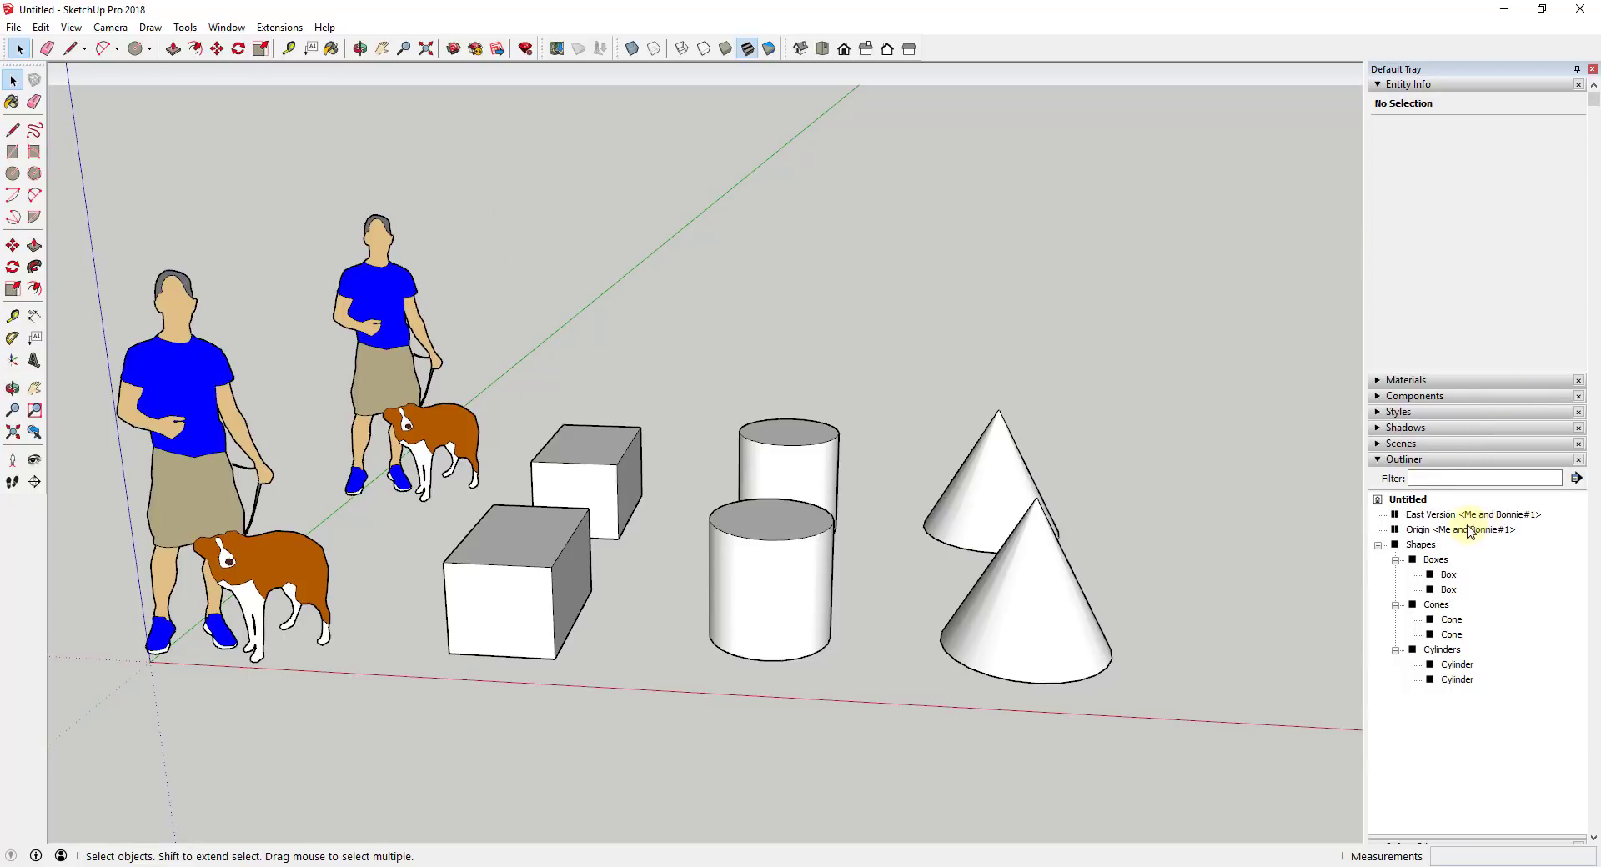
- Collapse the Outliner and hide the rear person-and-dog component directly in the model
{"action": "left_click", "coordinate": [1382, 461]}
{"action": "right_click", "coordinate": [381, 308]}
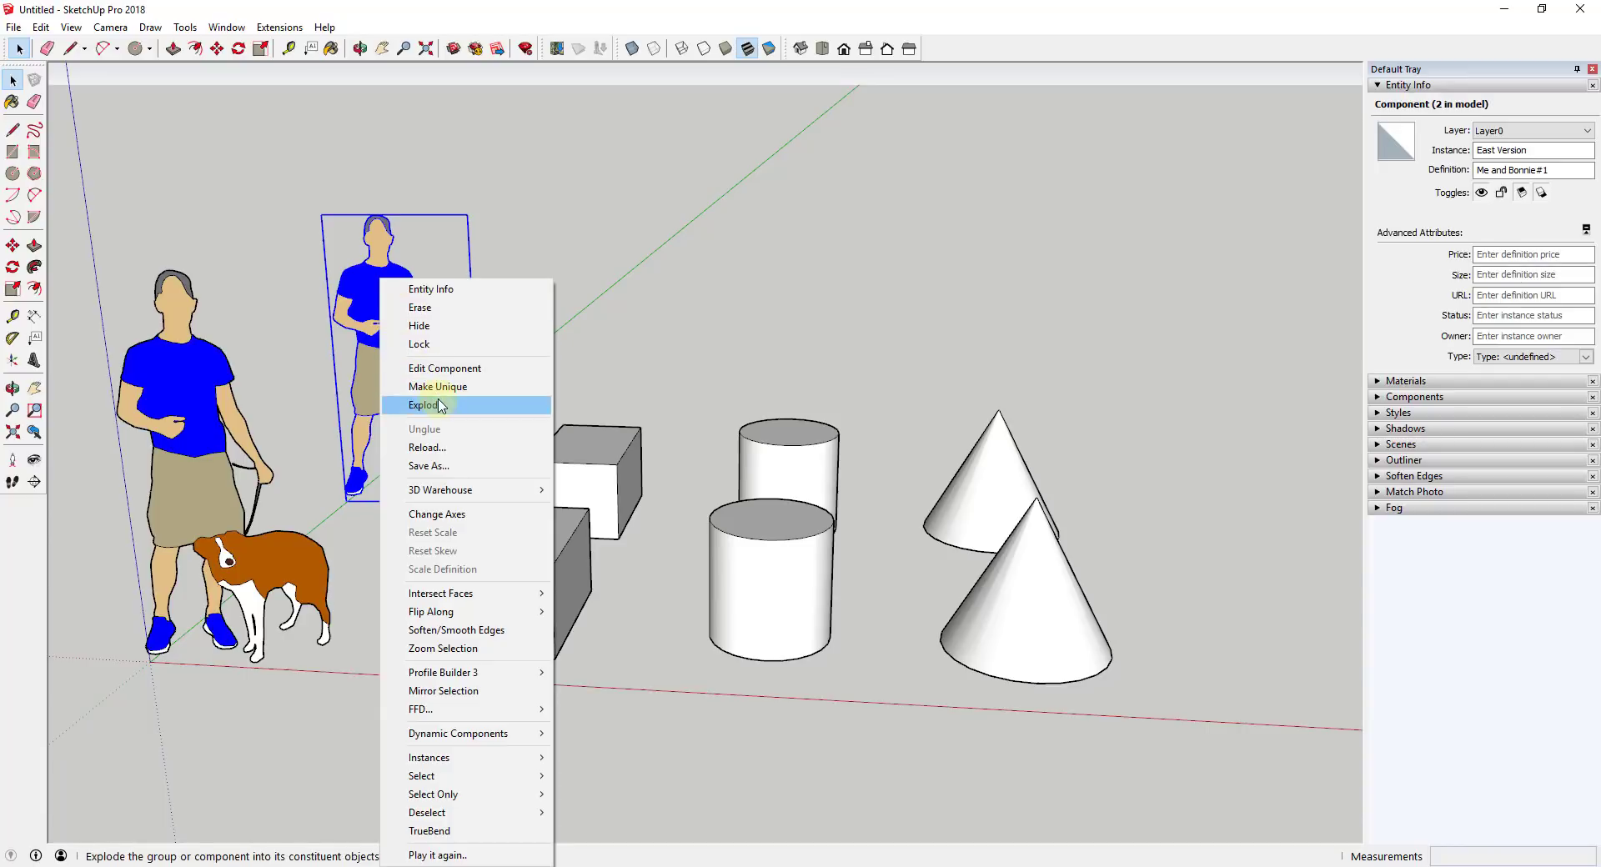
{"action": "left_click", "coordinate": [432, 332]}
- Open the Shapes and Cylinders groups in the model and hide the front cylinder
{"action": "double_click", "coordinate": [775, 596]}
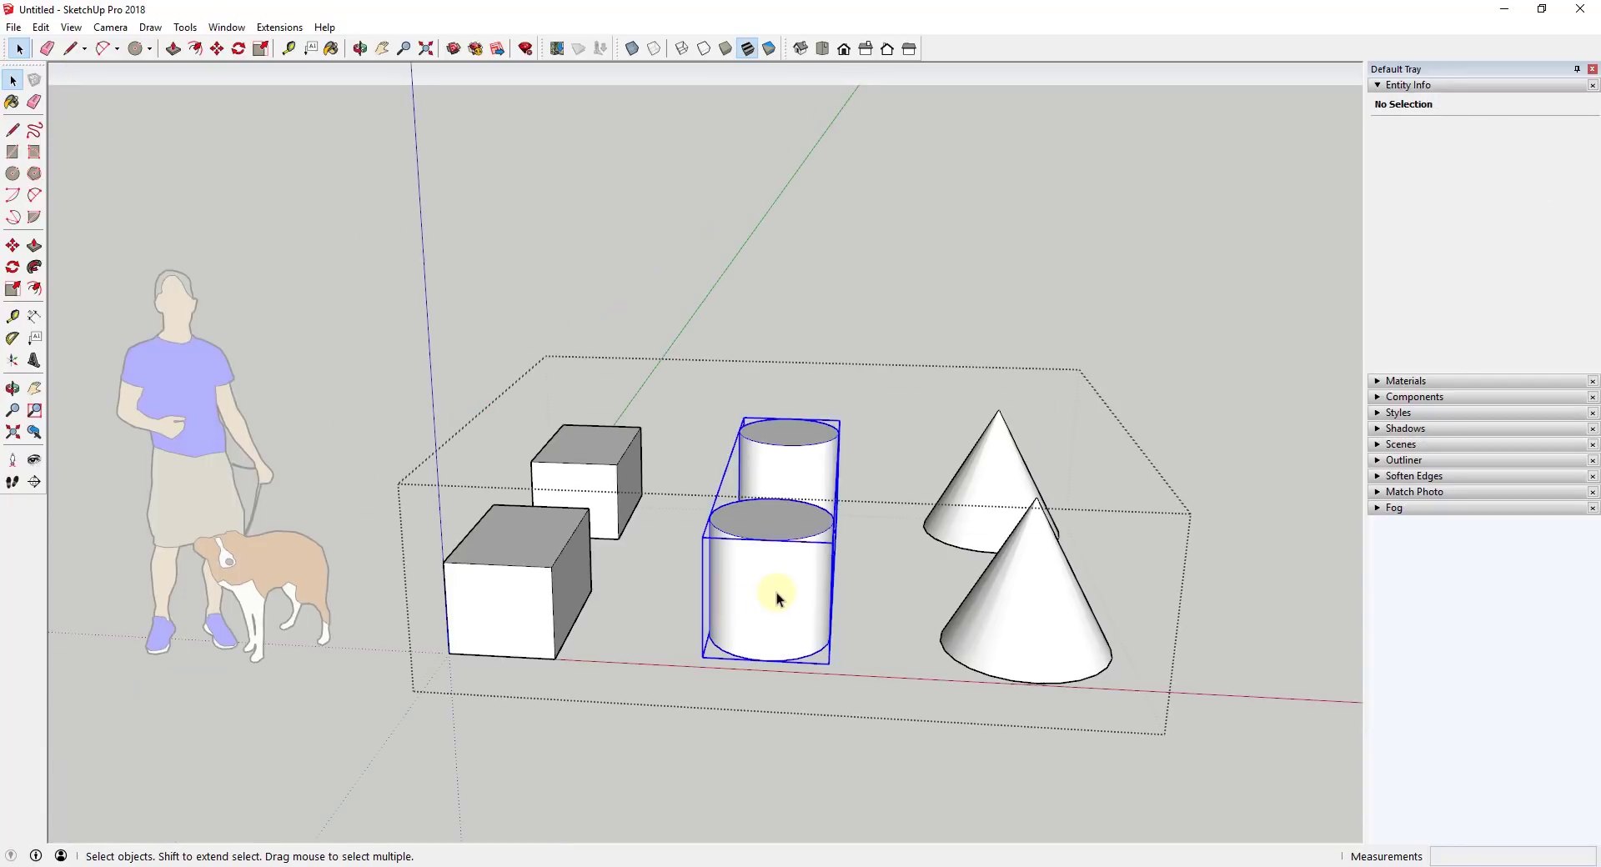
{"action": "double_click", "coordinate": [775, 595]}
{"action": "left_click", "coordinate": [775, 595]}
{"action": "right_click", "coordinate": [776, 595]}
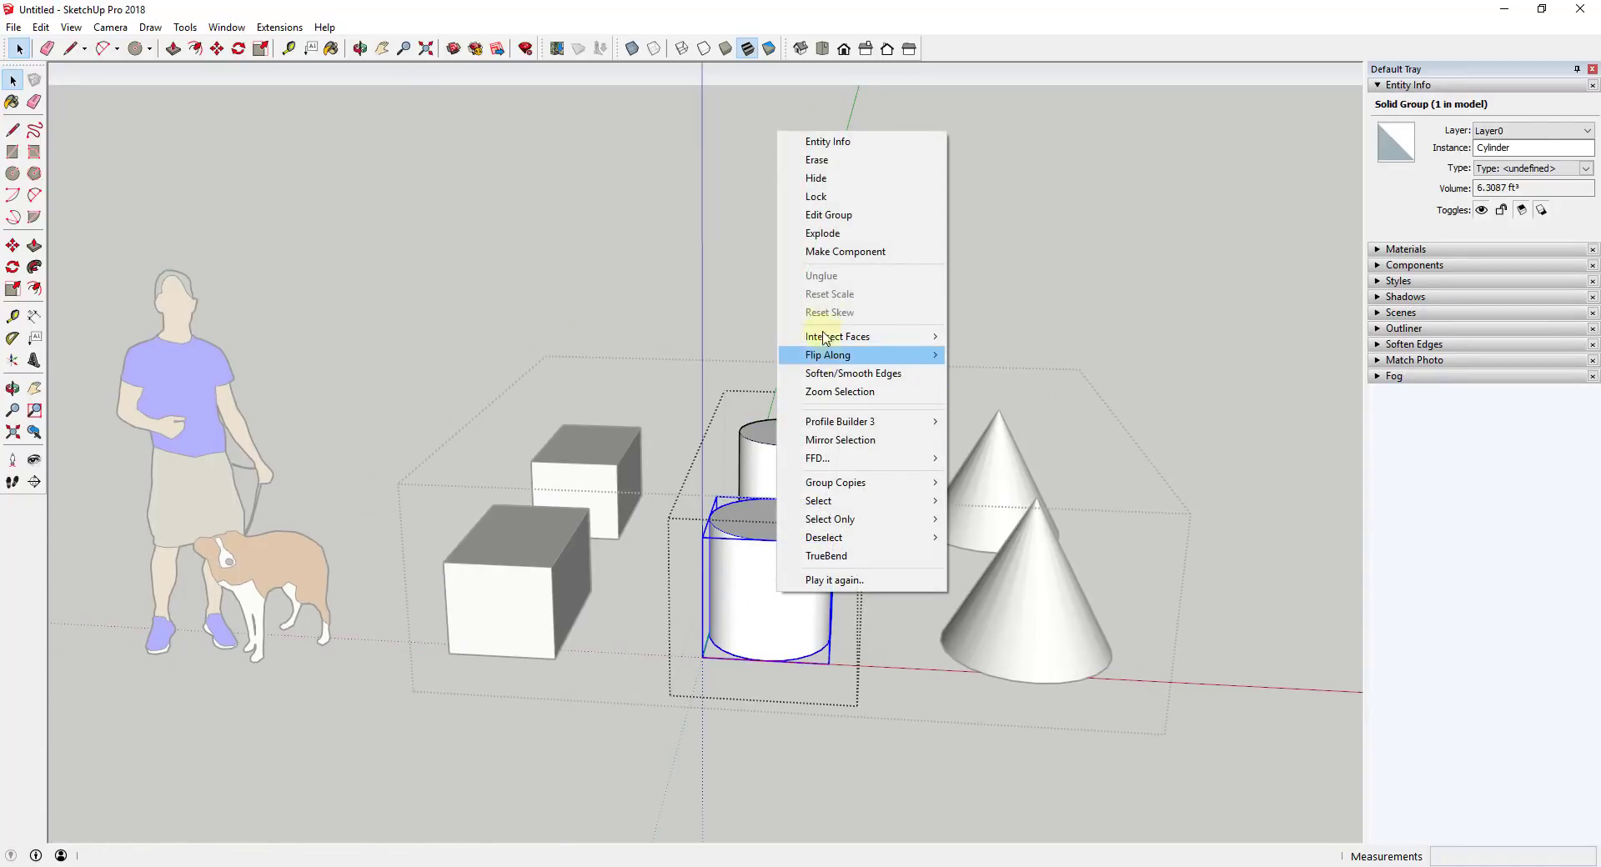
{"action": "left_click", "coordinate": [802, 174]}
- Hide the rear cone inside Cones and the whole Boxes group inside Shapes, and leave the Shapes group
{"action": "left_click", "coordinate": [1042, 450]}
{"action": "double_click", "coordinate": [987, 449]}
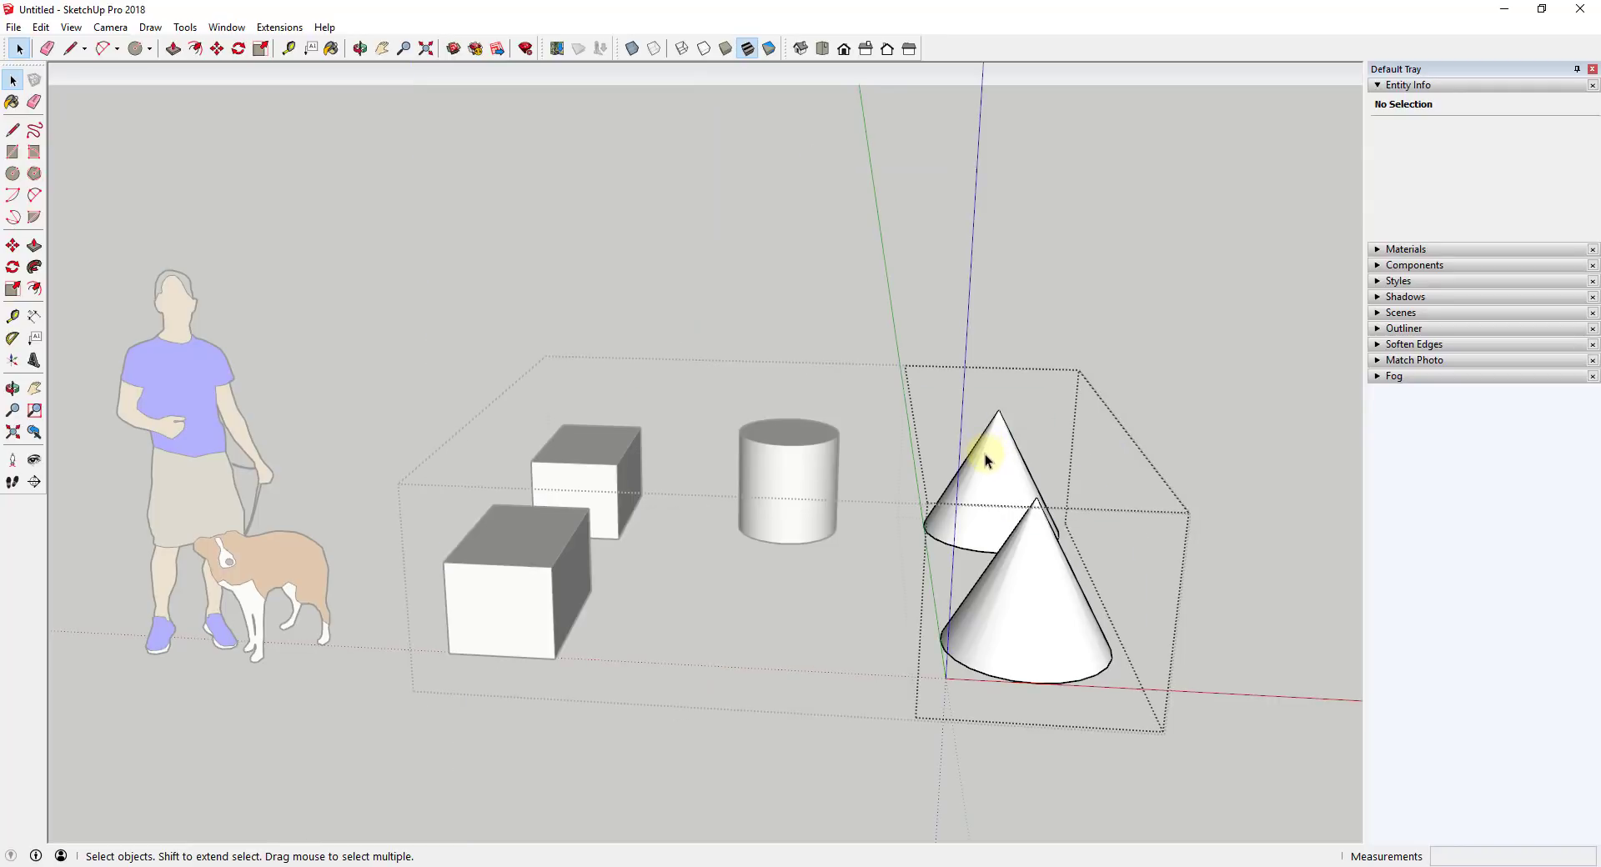
{"action": "right_click", "coordinate": [984, 452]}
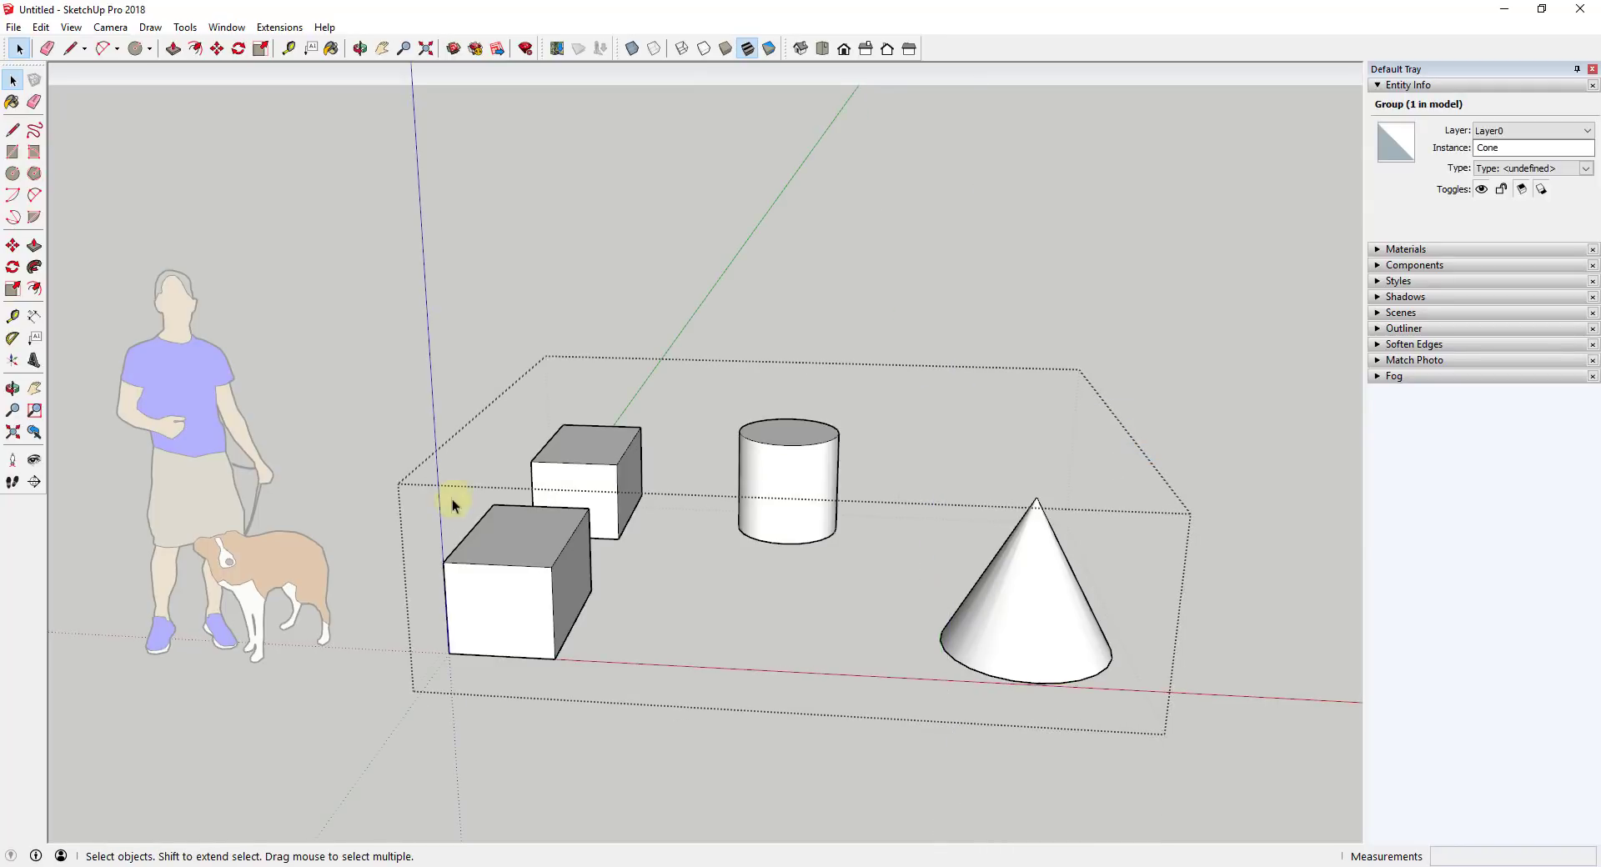
{"action": "right_click", "coordinate": [549, 557]}
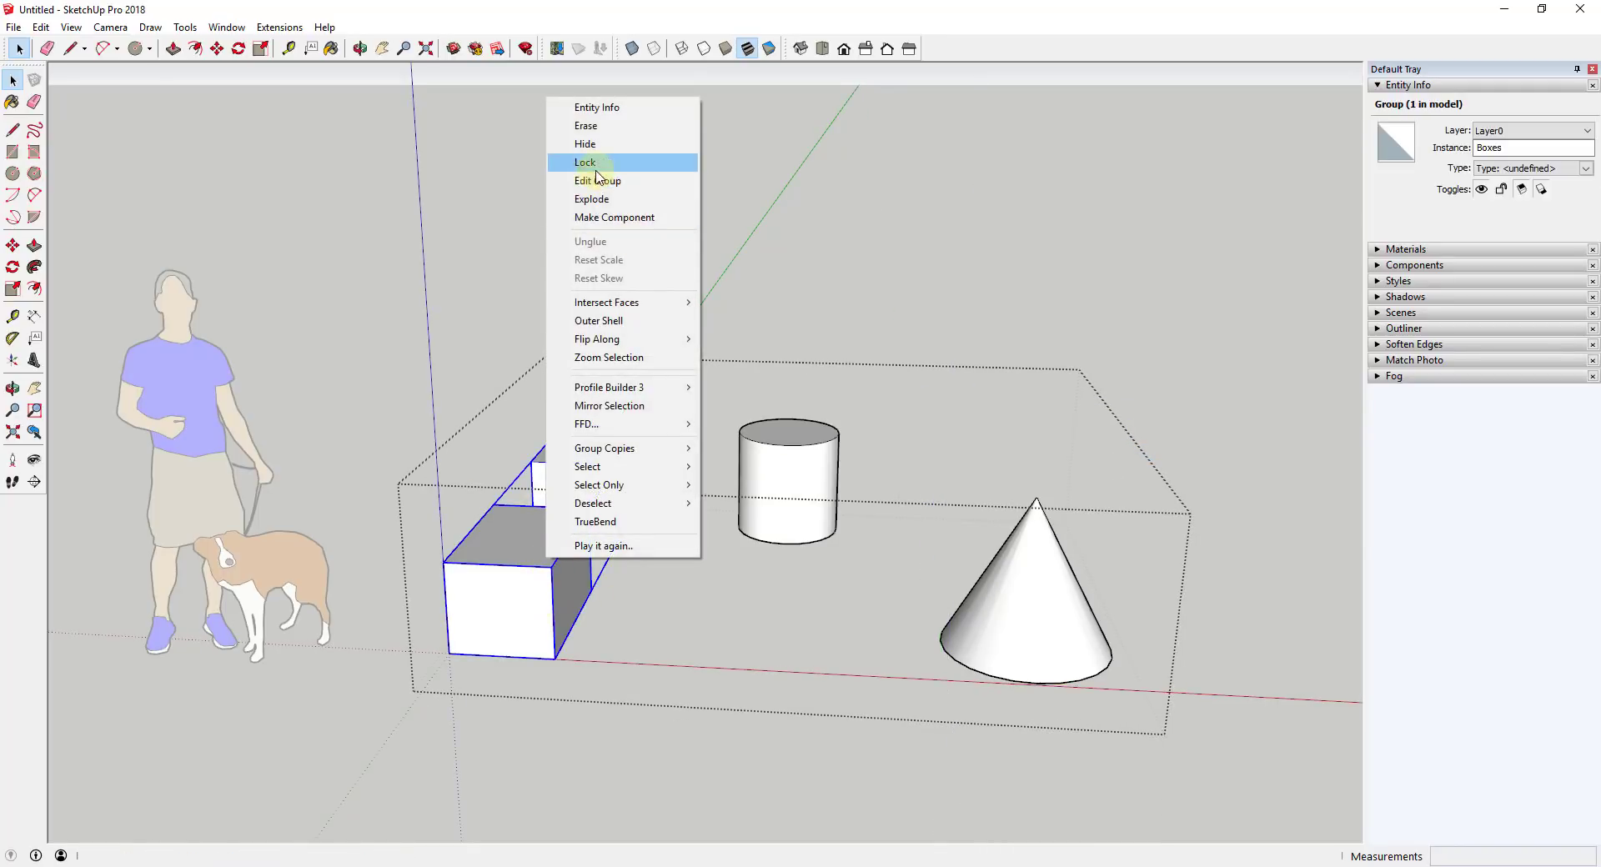
{"action": "left_click", "coordinate": [586, 144]}
{"action": "left_click", "coordinate": [239, 741]}
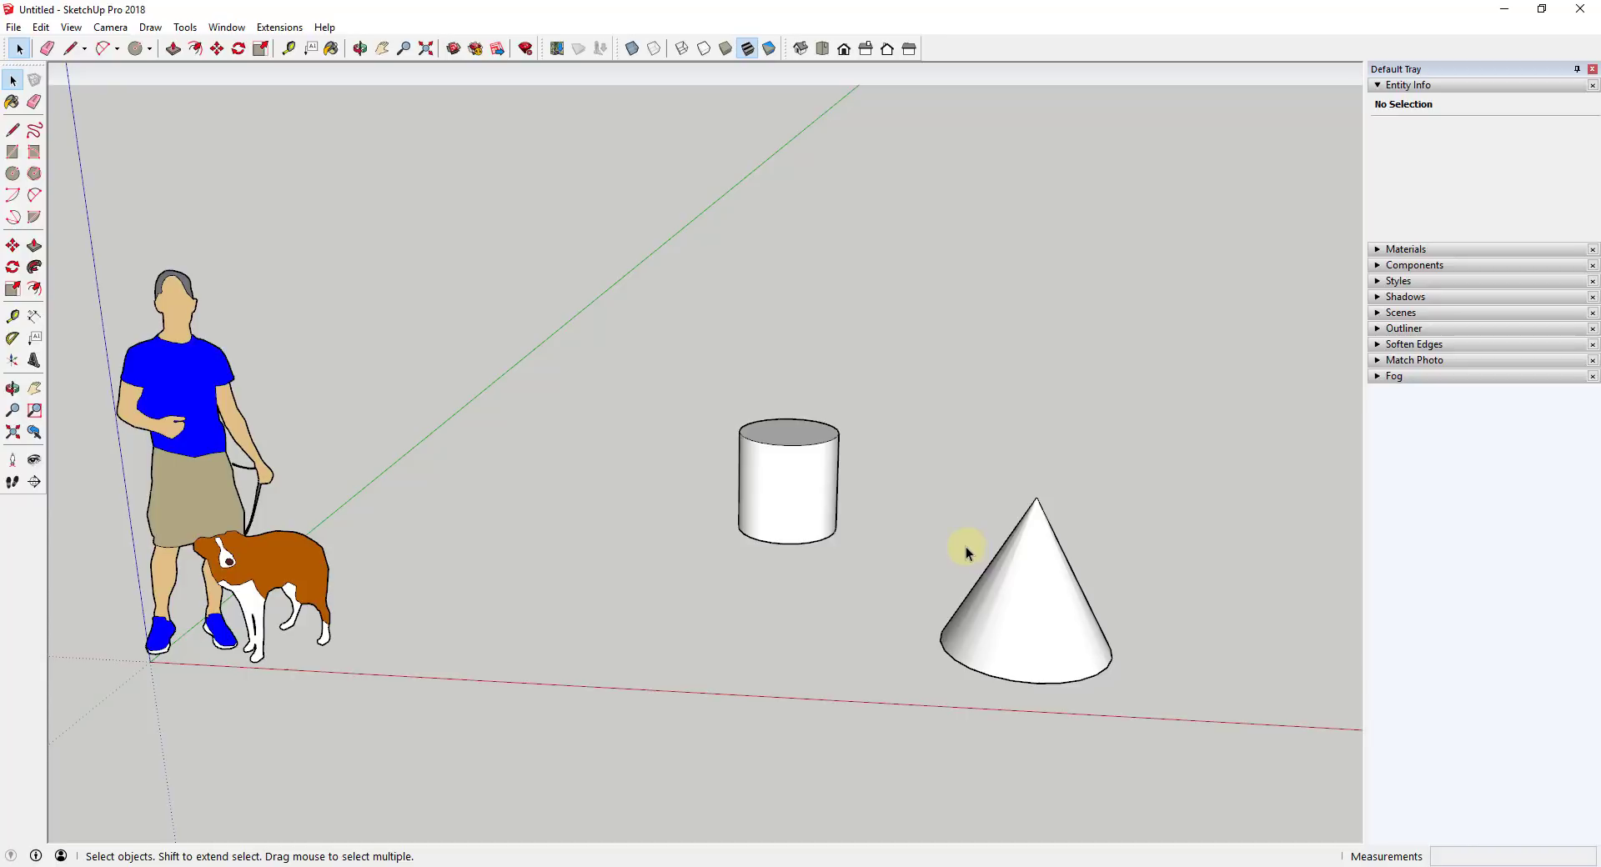
- Unhide the rear person-and-dog component at the top level of the model, outside the groups
{"action": "left_click", "coordinate": [81, 29]}
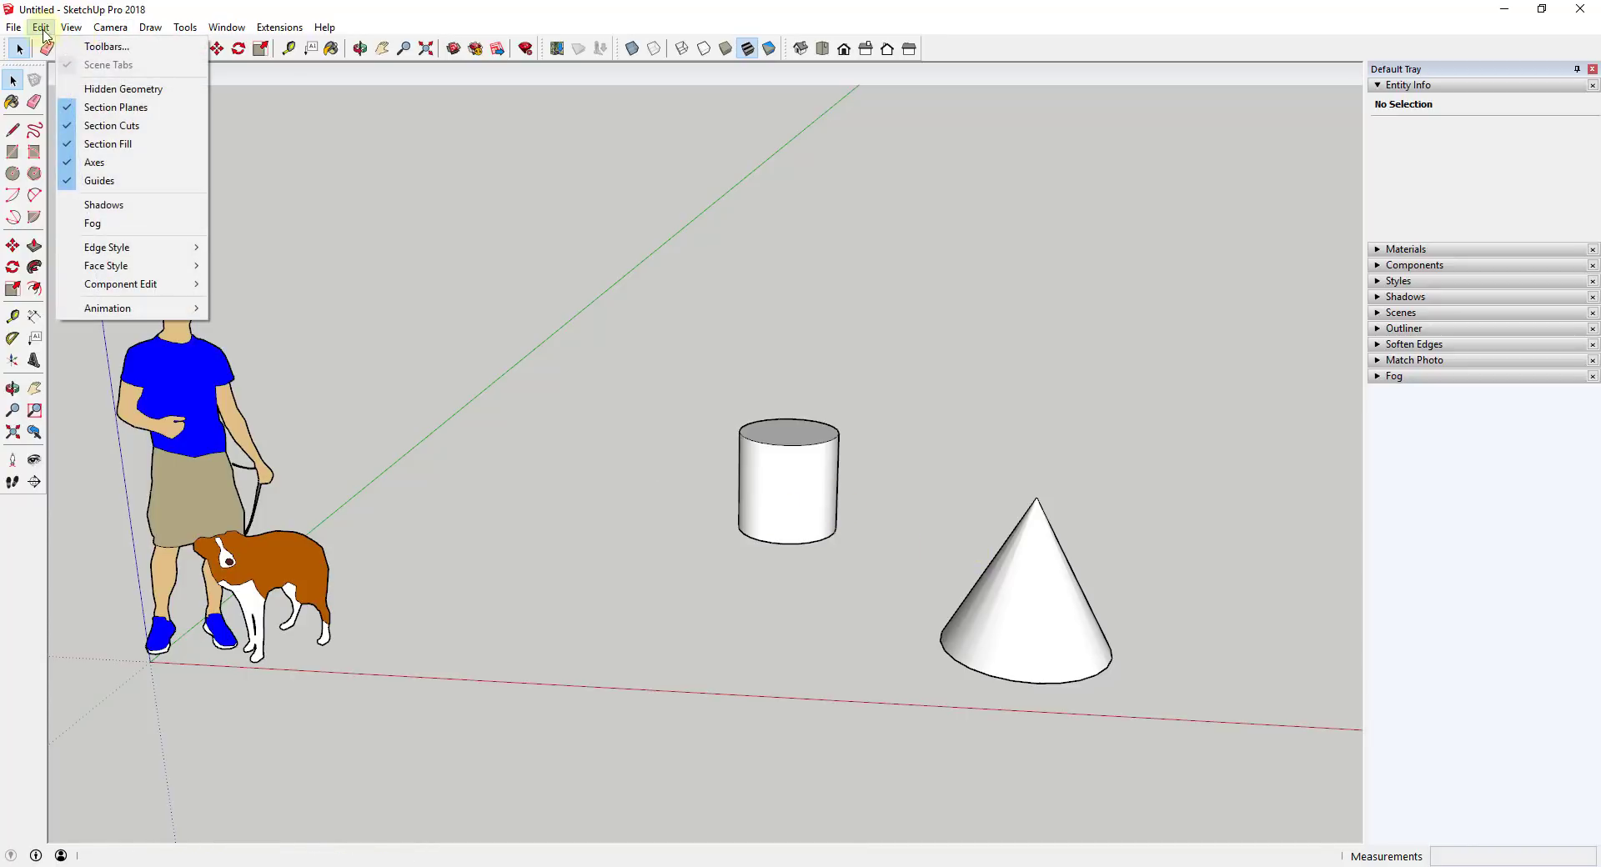
{"action": "mouse_move", "coordinate": [41, 27]}
{"action": "mouse_move", "coordinate": [100, 265]}
{"action": "left_click", "coordinate": [357, 305]}
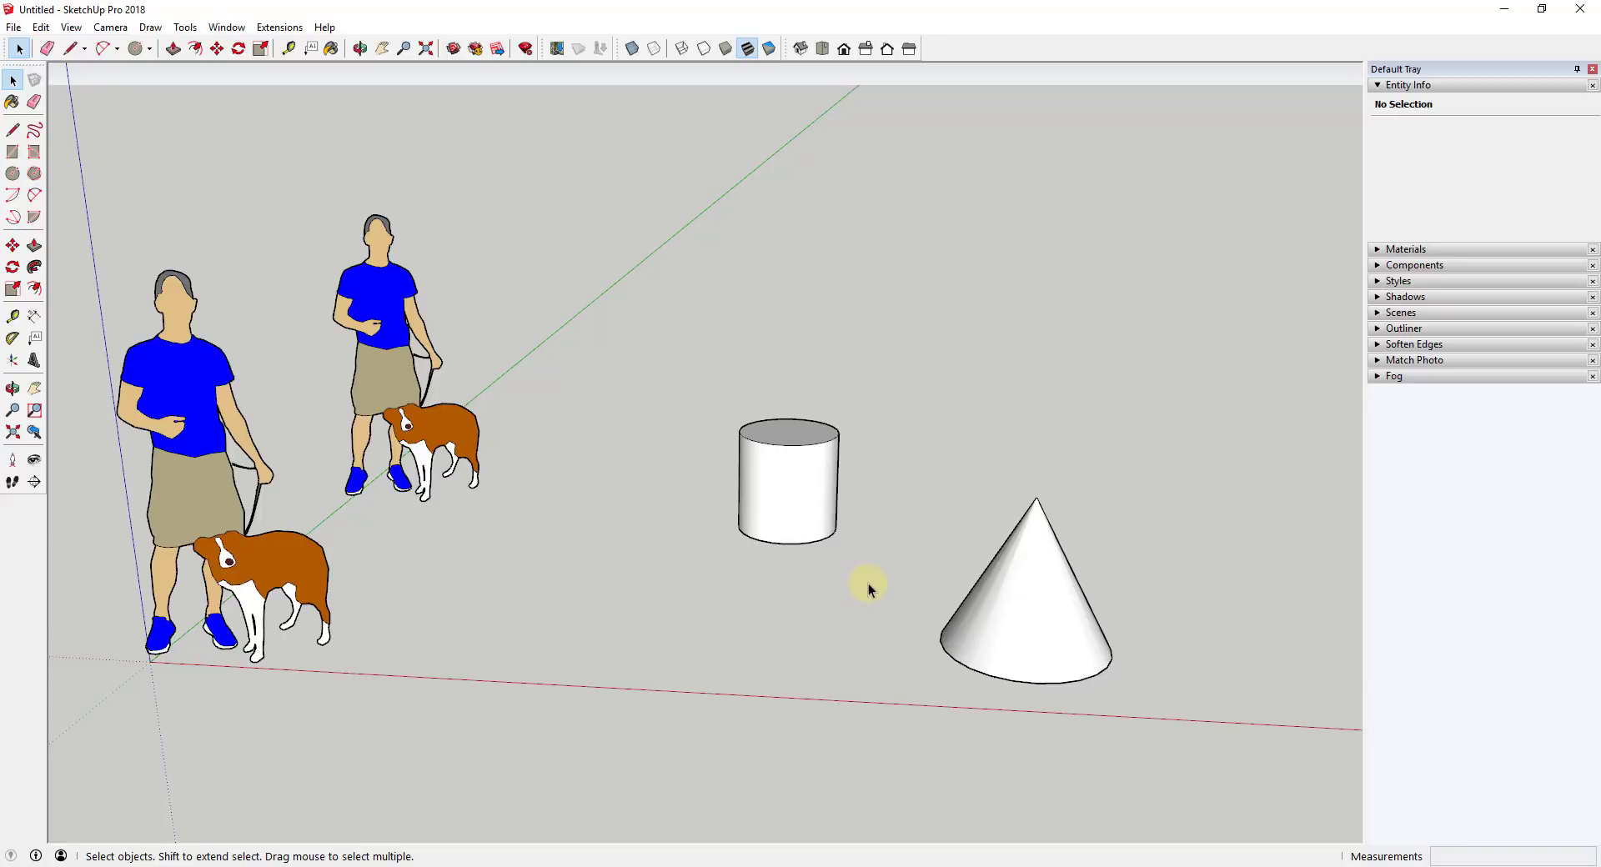
- Expand the Outliner and unhide the nested Boxes group from its tree
{"action": "left_click", "coordinate": [1400, 328]}
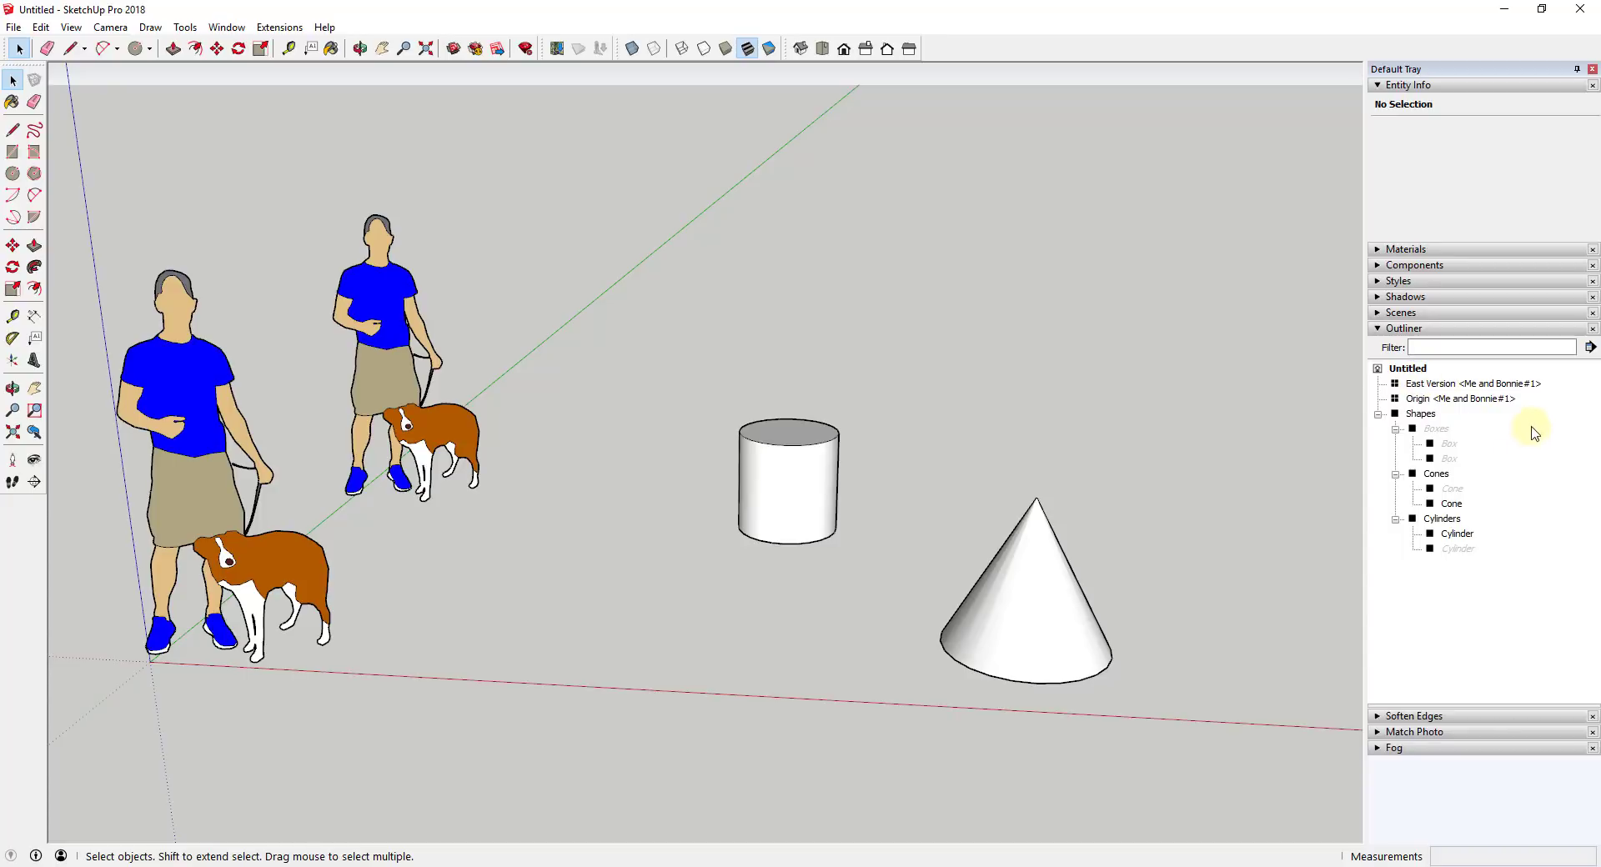
{"action": "left_click", "coordinate": [1446, 430]}
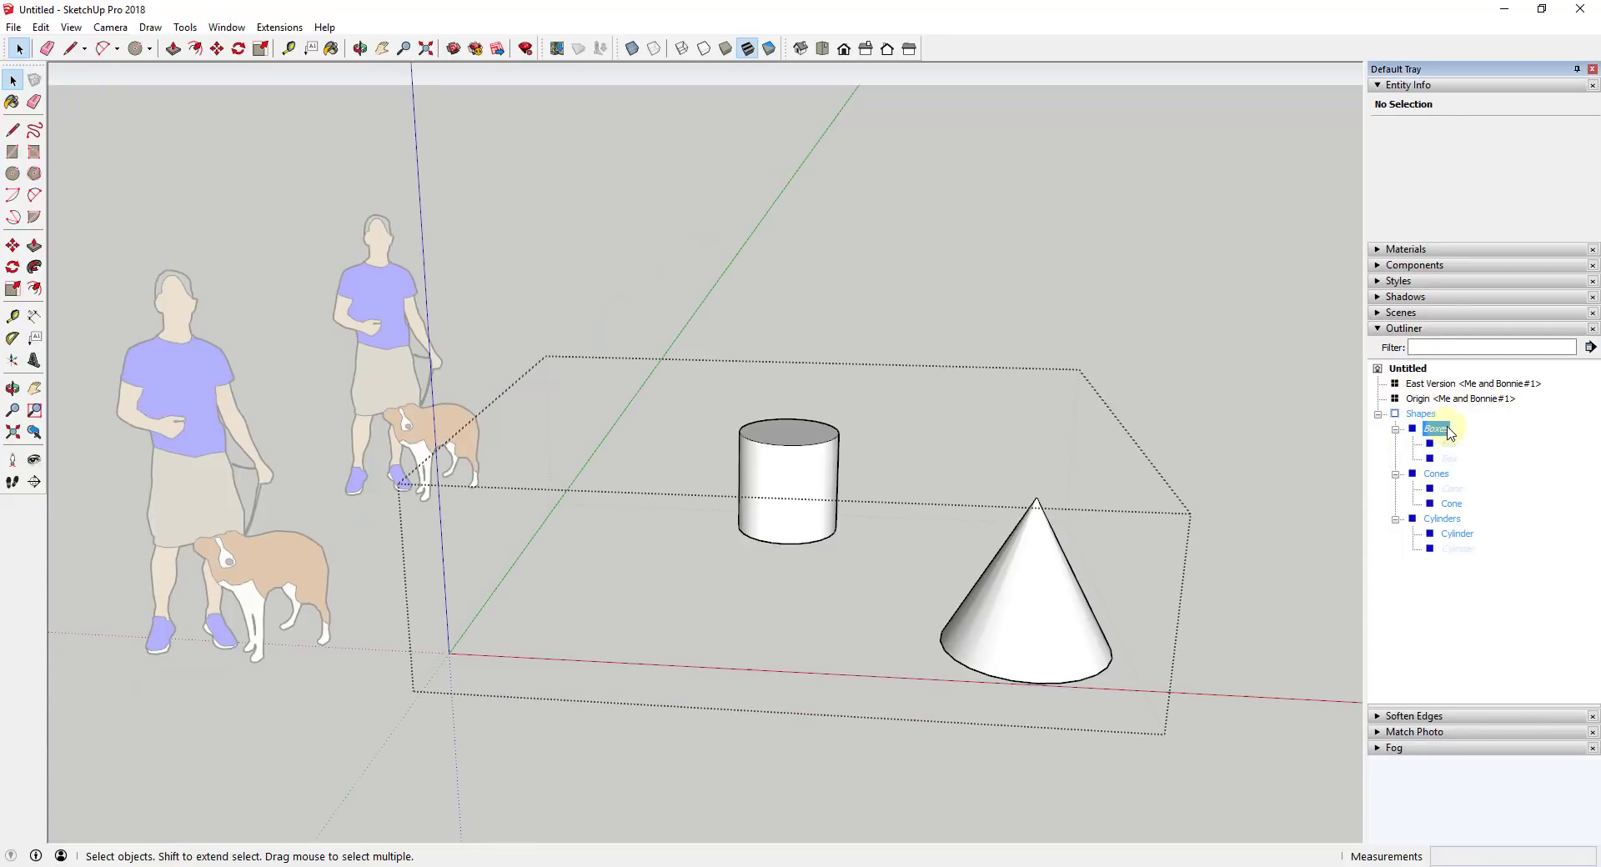
{"action": "left_click", "coordinate": [1461, 610]}
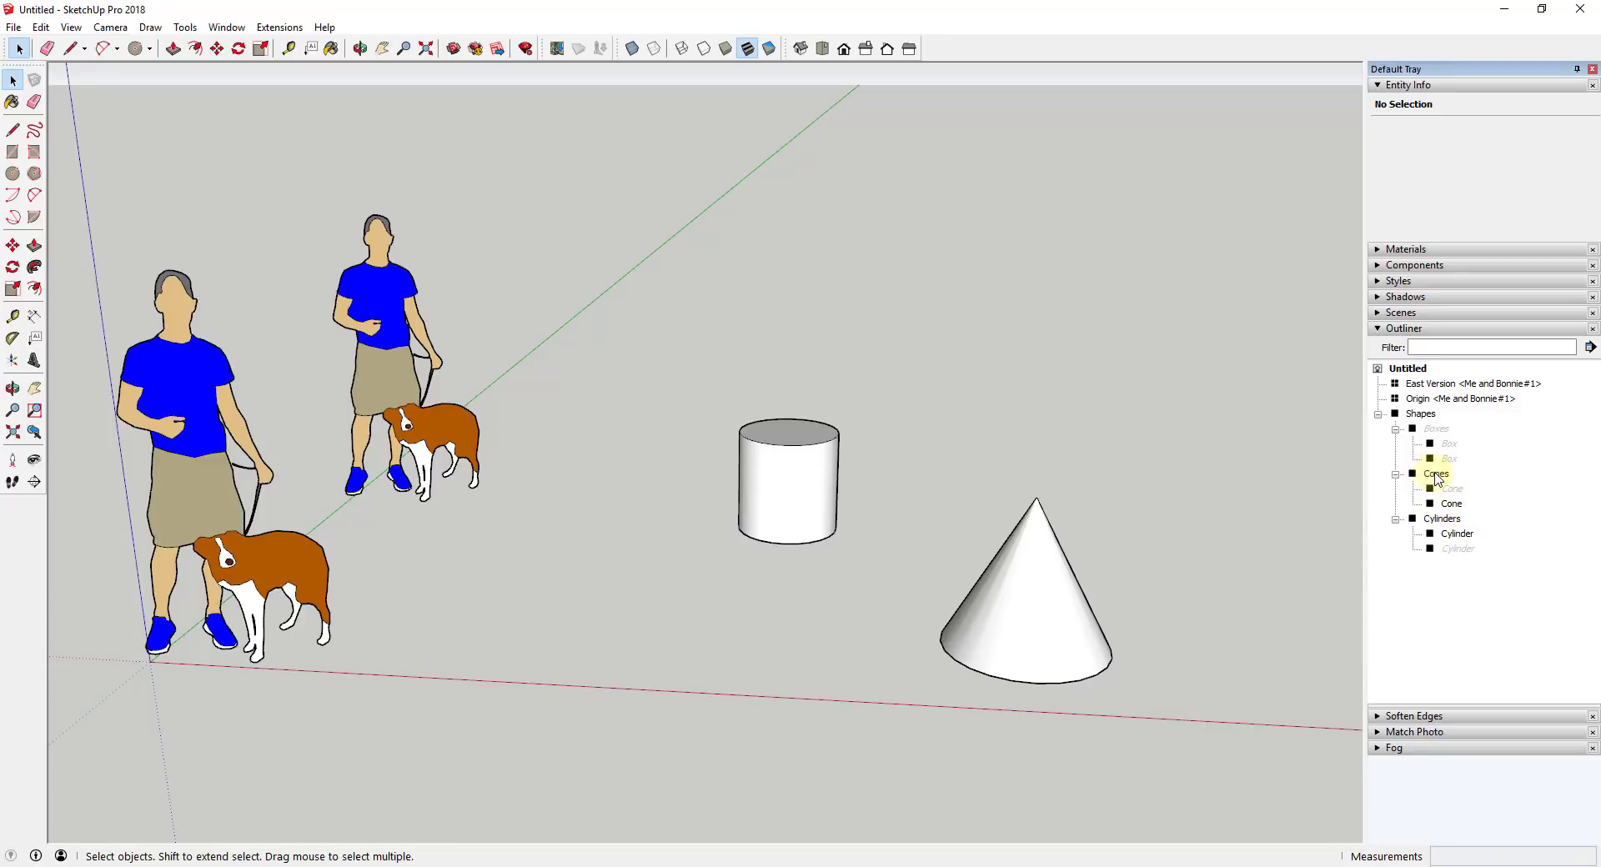
{"action": "right_click", "coordinate": [1442, 430]}
{"action": "left_click", "coordinate": [1480, 441]}
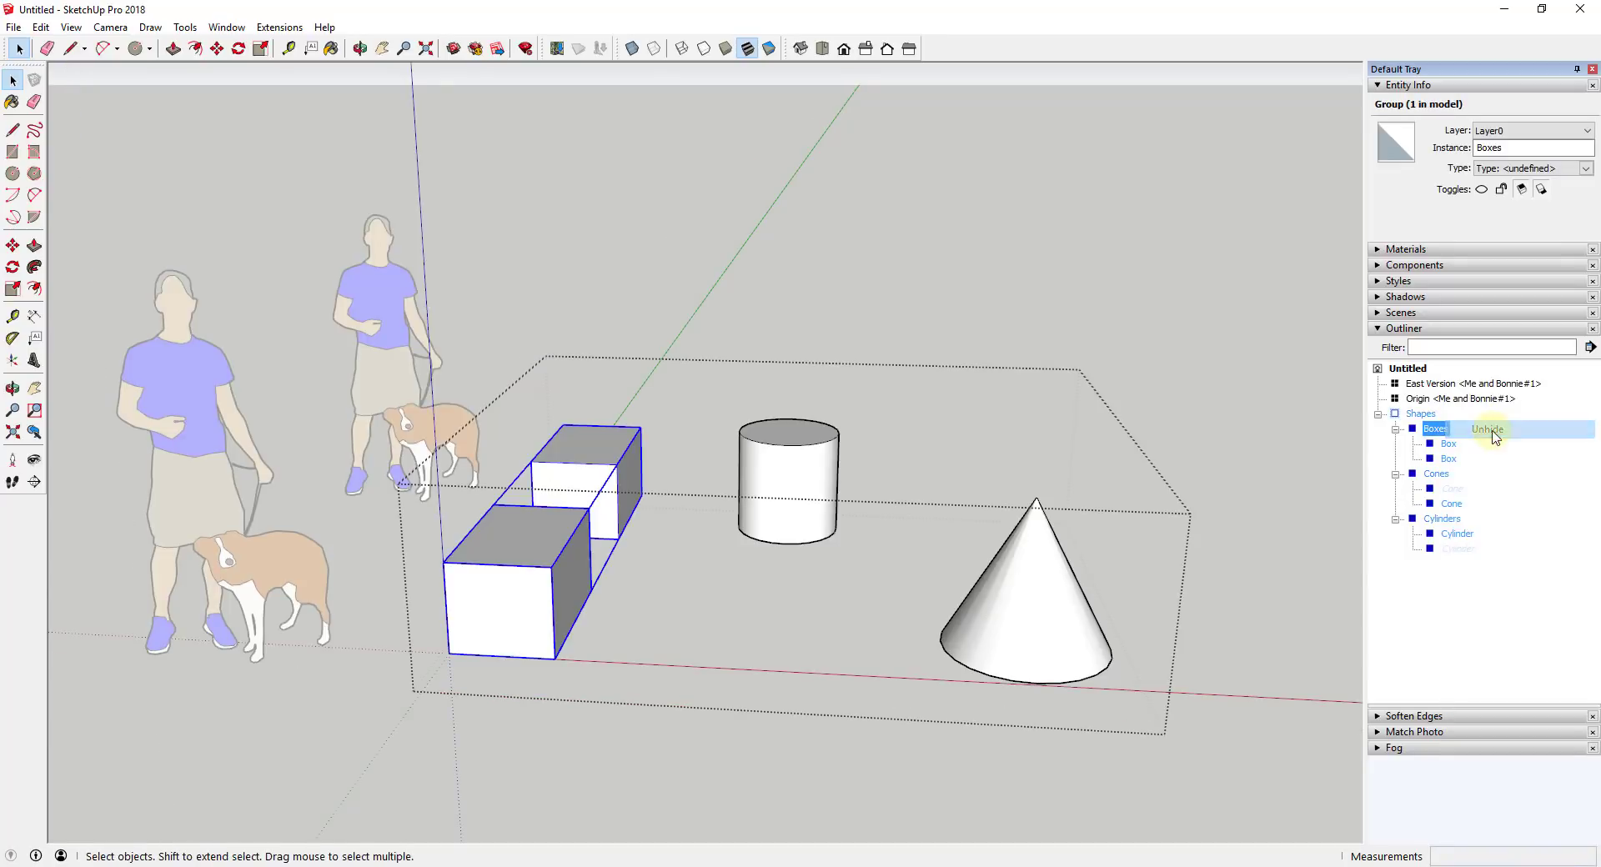
- Unhide the rear Cone and the front Cylinder from the Outliner
{"action": "right_click", "coordinate": [1452, 490]}
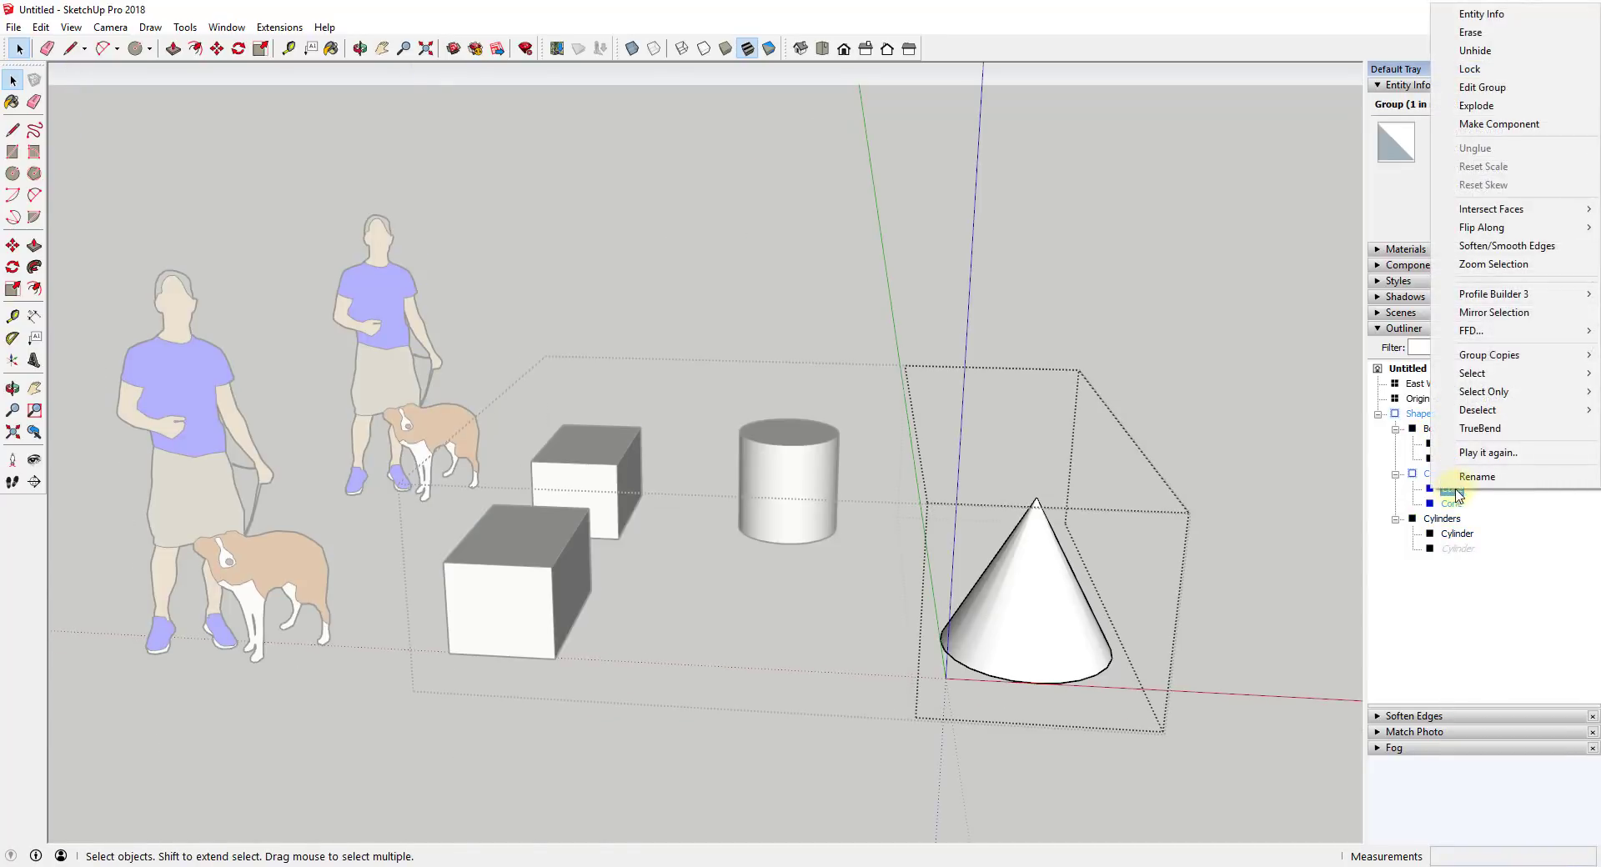
{"action": "left_click", "coordinate": [1489, 53]}
{"action": "right_click", "coordinate": [1457, 549]}
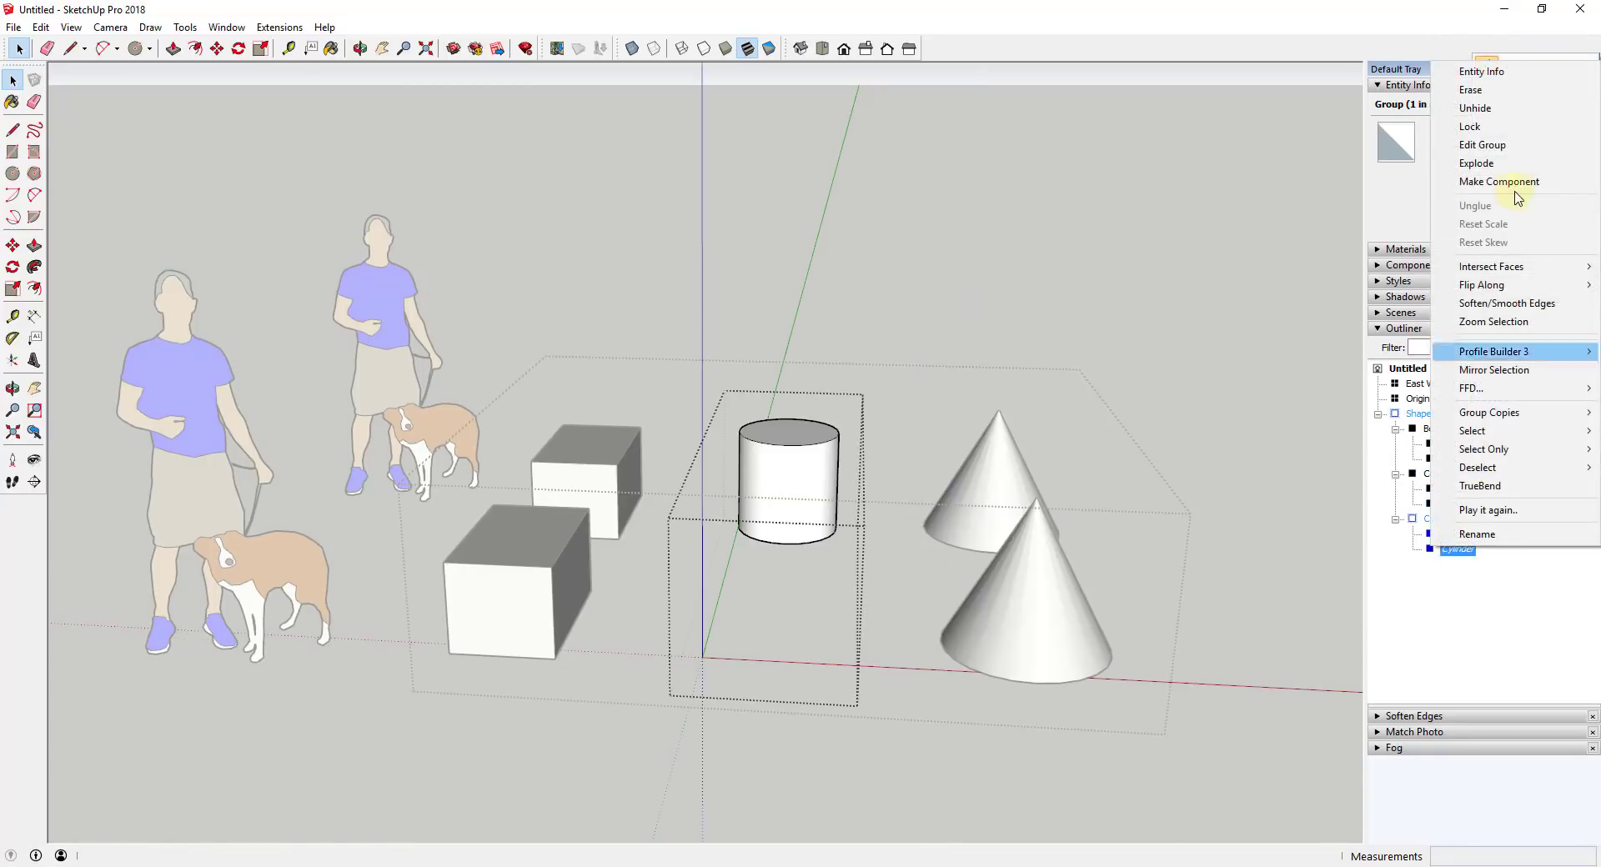
{"action": "left_click", "coordinate": [1485, 107]}
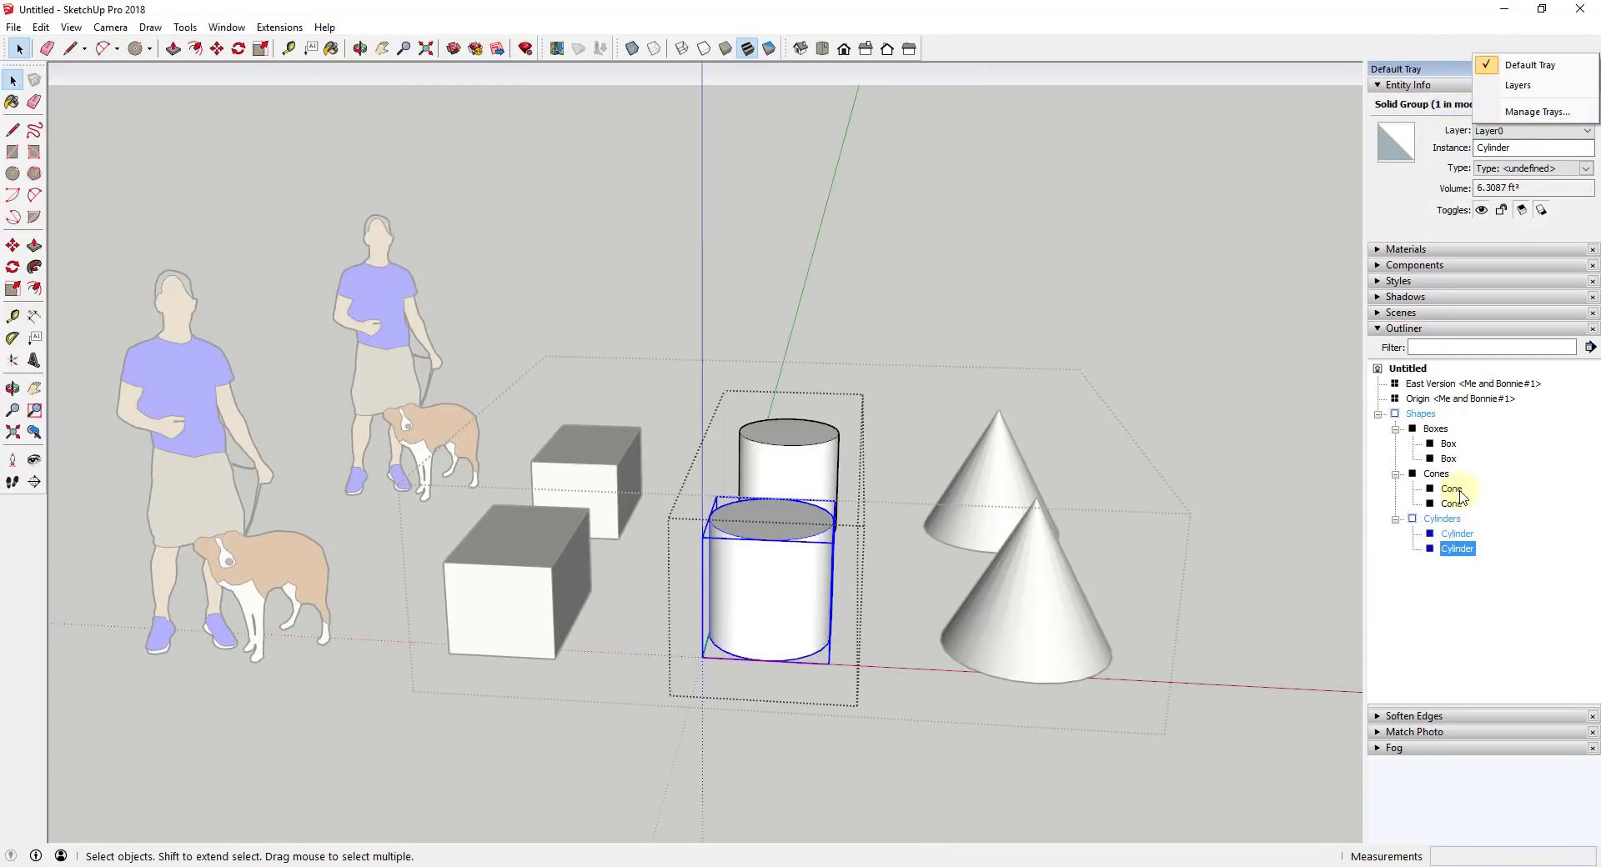
- Select the front Box and the rear Cone in turn from the Outliner, and hide the front Cylinder there
{"action": "left_click", "coordinate": [1448, 443]}
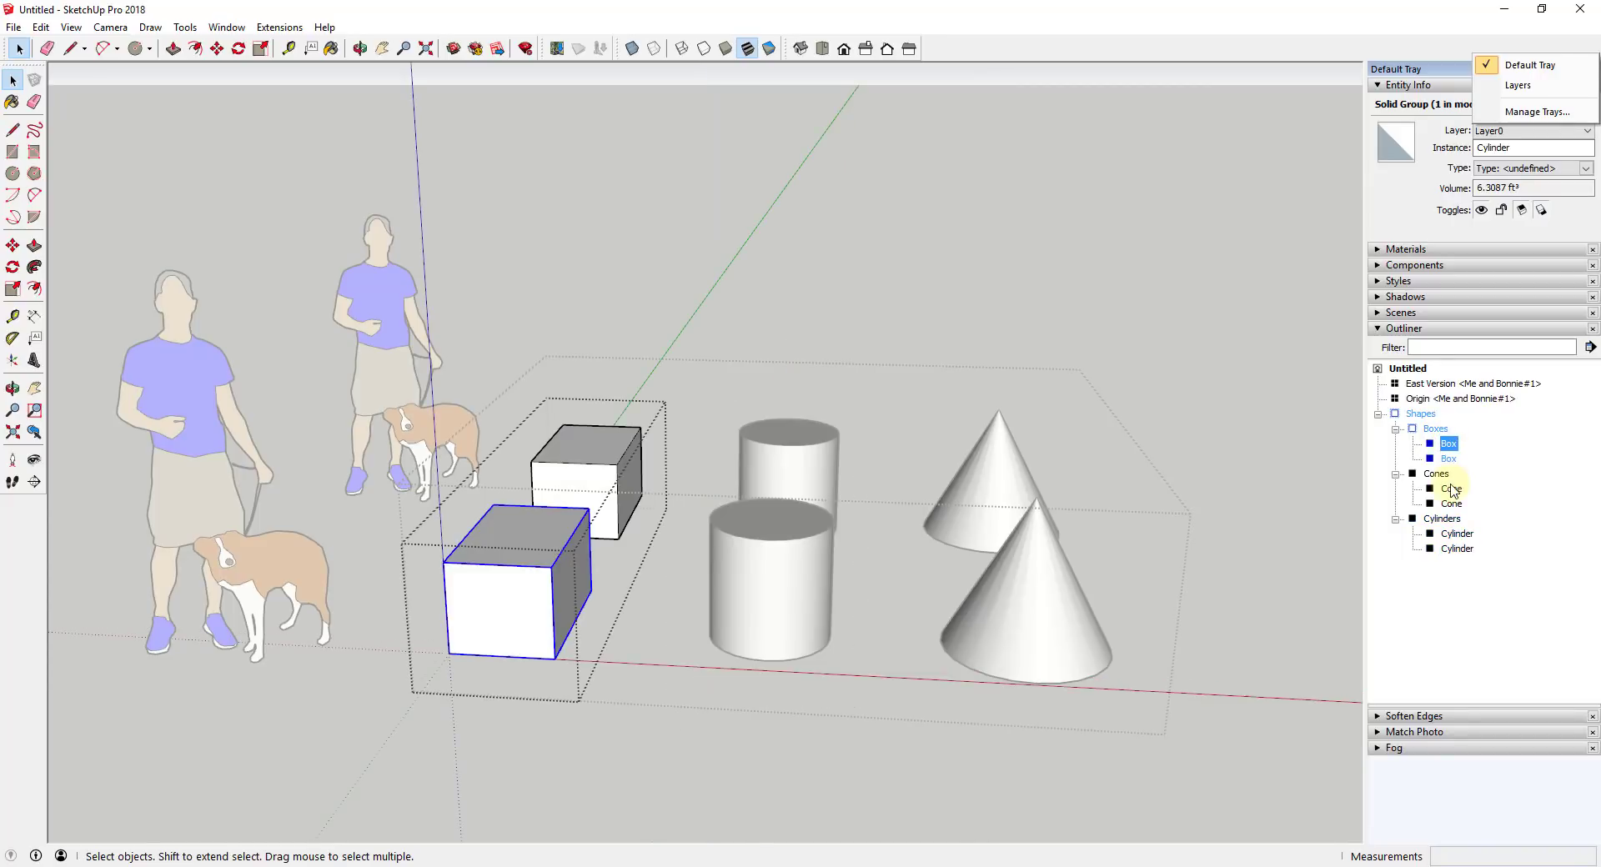
{"action": "left_click", "coordinate": [1450, 488]}
{"action": "left_click", "coordinate": [1457, 548]}
{"action": "right_click", "coordinate": [1457, 549]}
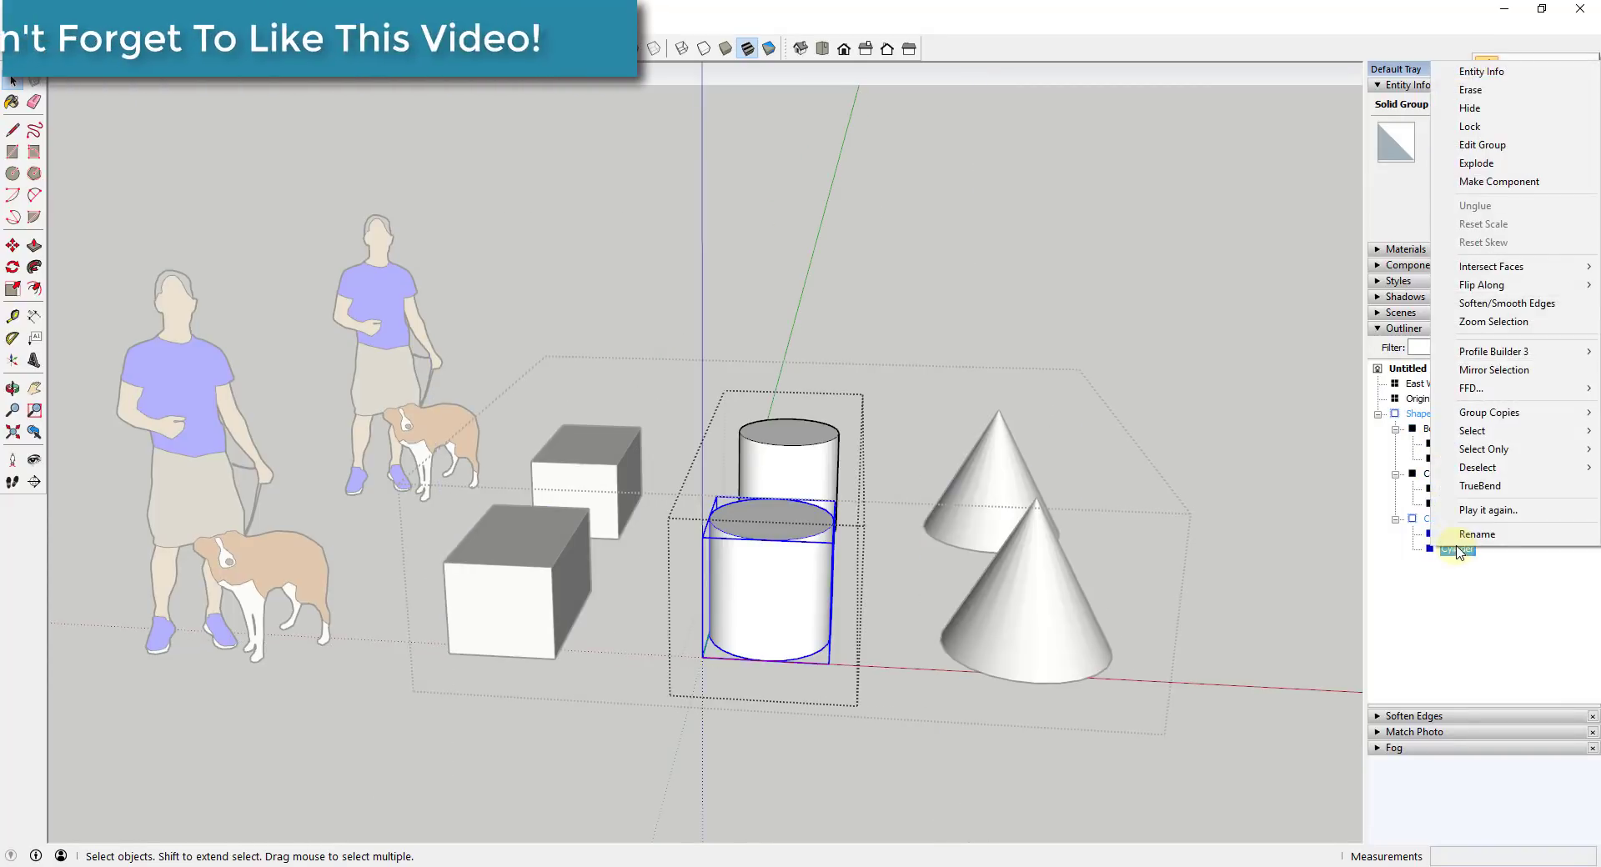
{"action": "left_click", "coordinate": [1465, 111]}
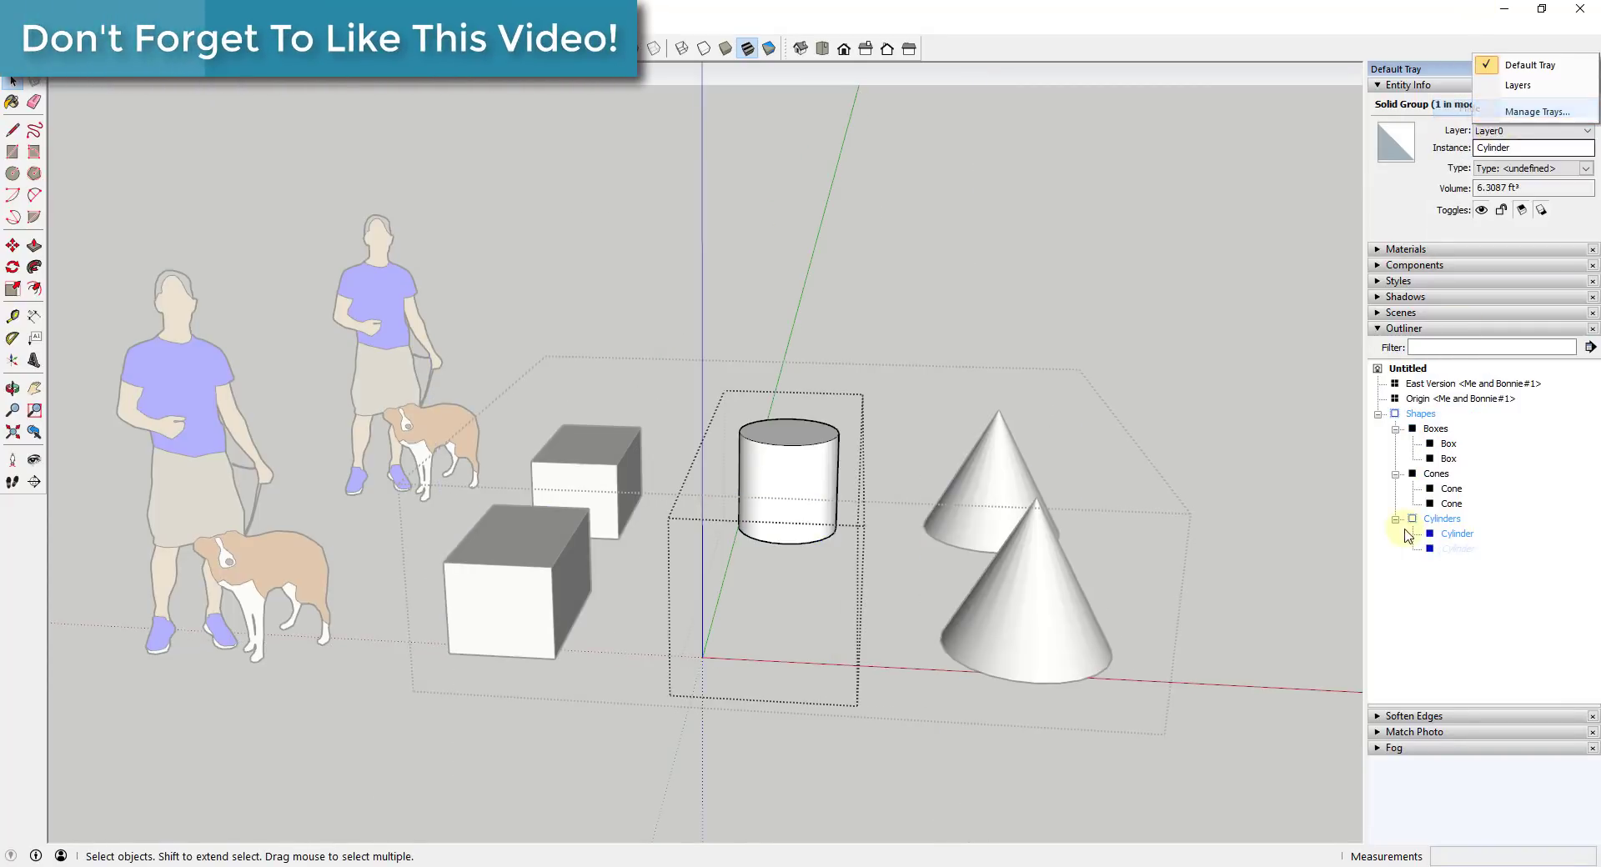
- Hide the rear Cone and the rear Box from the Outliner, and exit the groups
{"action": "right_click", "coordinate": [1451, 488]}
{"action": "left_click", "coordinate": [1472, 57]}
{"action": "right_click", "coordinate": [1446, 459]}
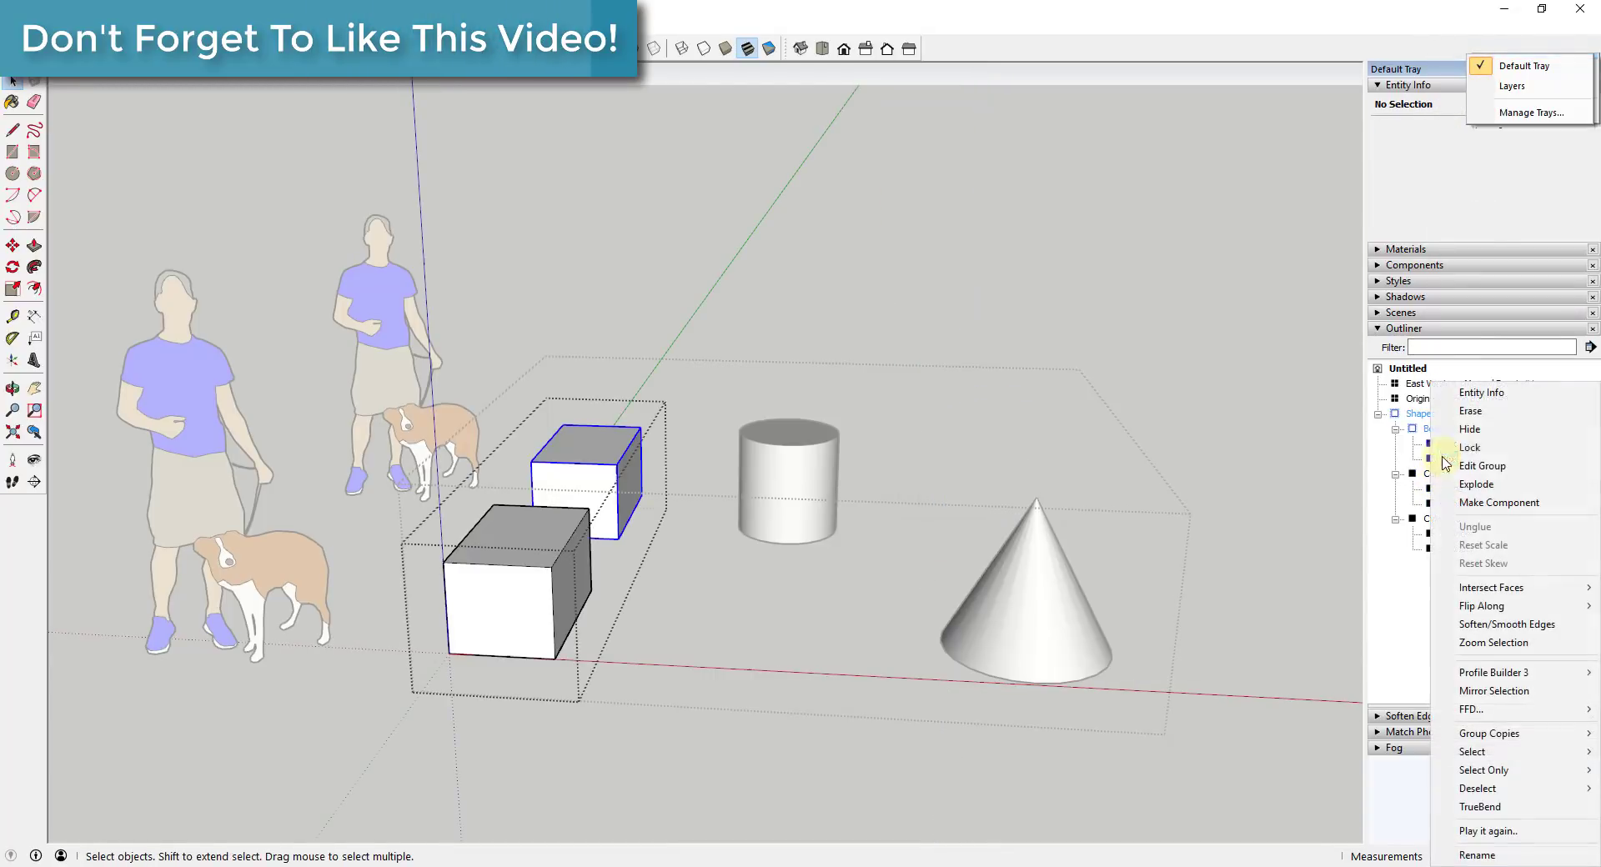
{"action": "left_click", "coordinate": [1469, 429]}
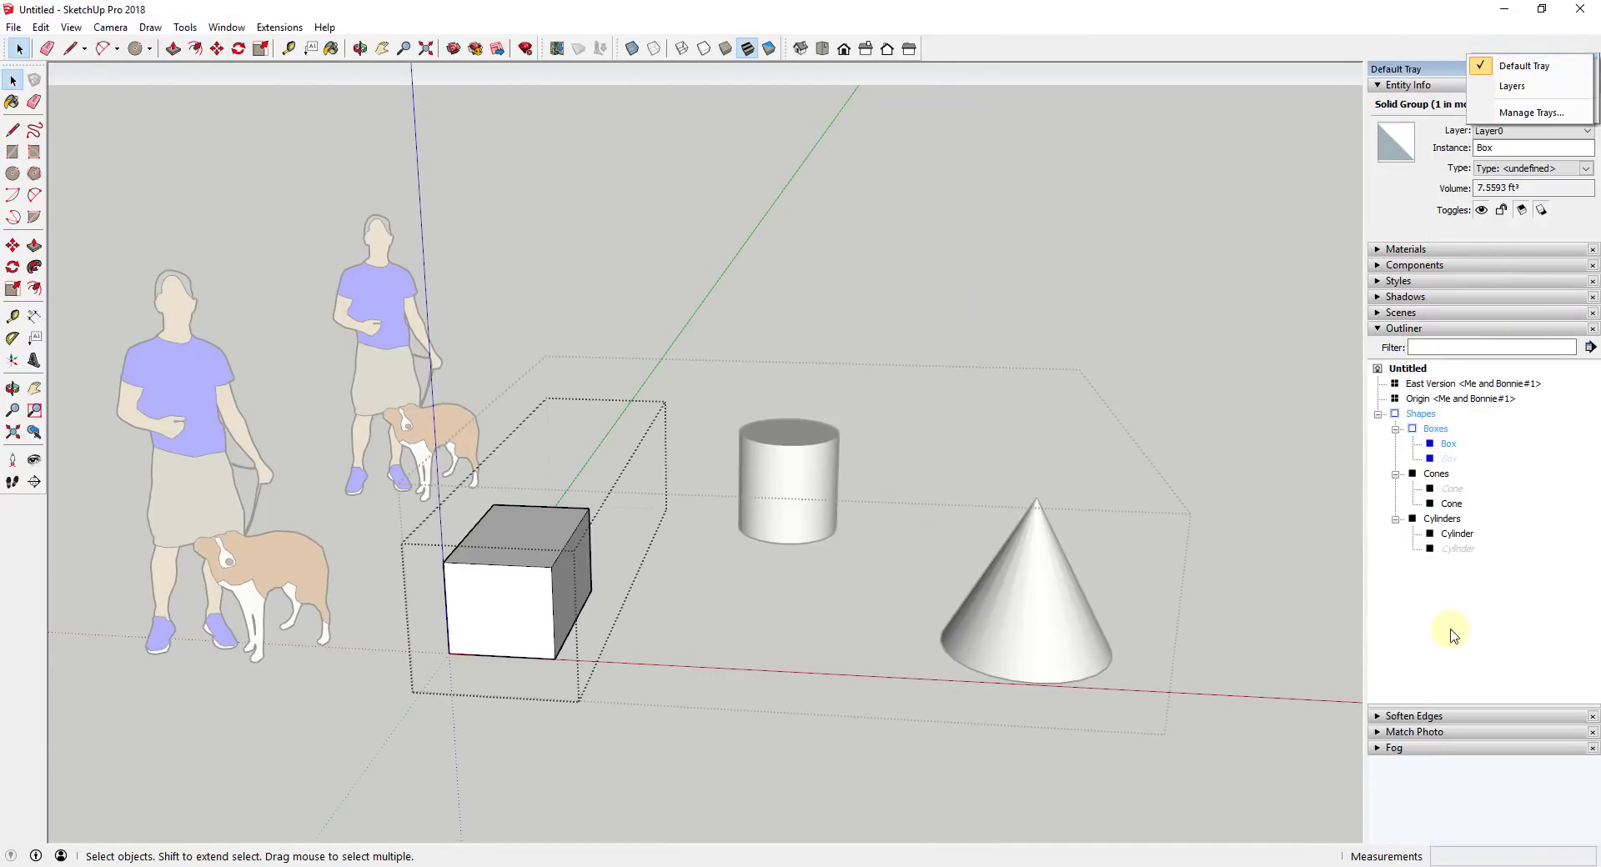
{"action": "left_click", "coordinate": [1023, 422]}
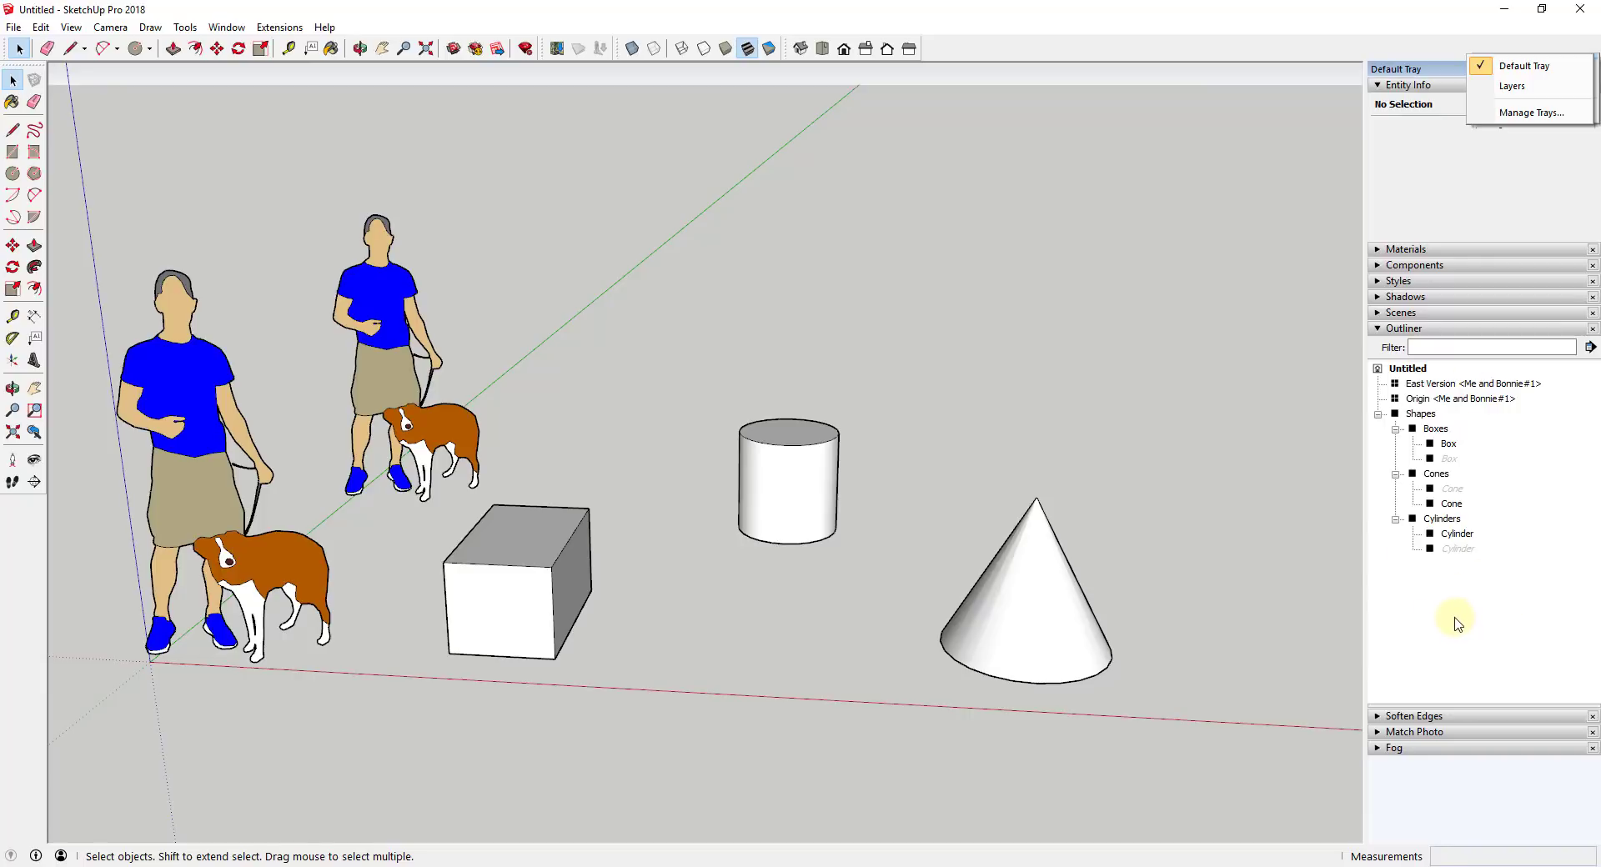
- Select the nested Cylinders group, display the Layers panel and add a layer named Cylinders
{"action": "left_click", "coordinate": [1440, 518]}
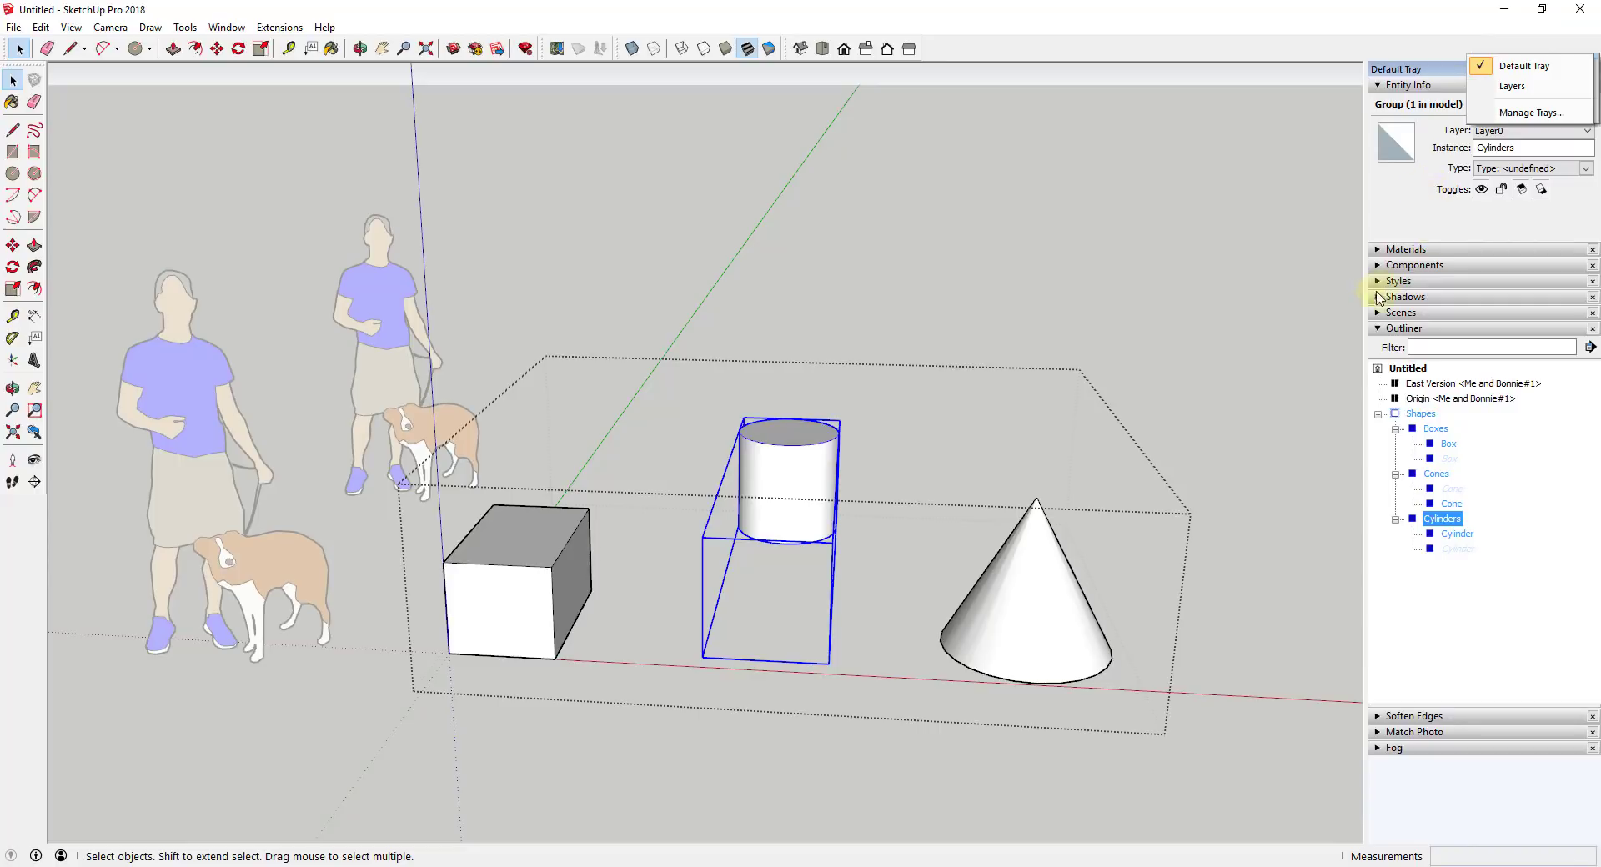
{"action": "left_click", "coordinate": [226, 27]}
{"action": "mouse_move", "coordinate": [262, 47]}
{"action": "left_click", "coordinate": [466, 176]}
{"action": "left_click", "coordinate": [1384, 519]}
{"action": "type", "text": "Cylinders"}
{"action": "key", "text": "Return"}
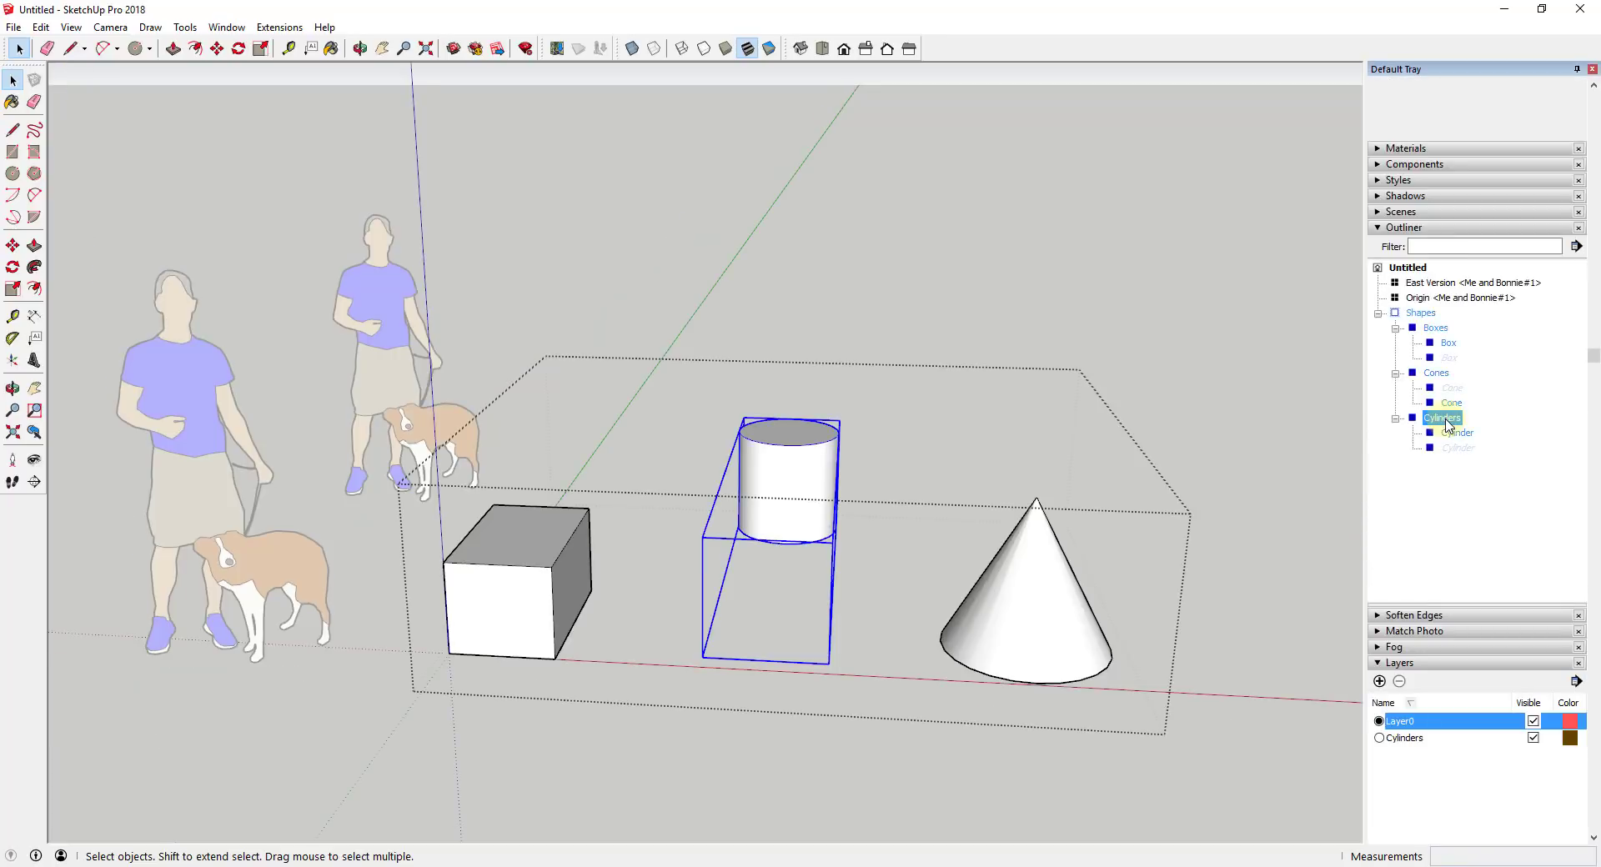
- Assign the selected Cylinders group to the Cylinders layer, and switch that layer's visibility off and on again
{"action": "left_click", "coordinate": [1547, 130]}
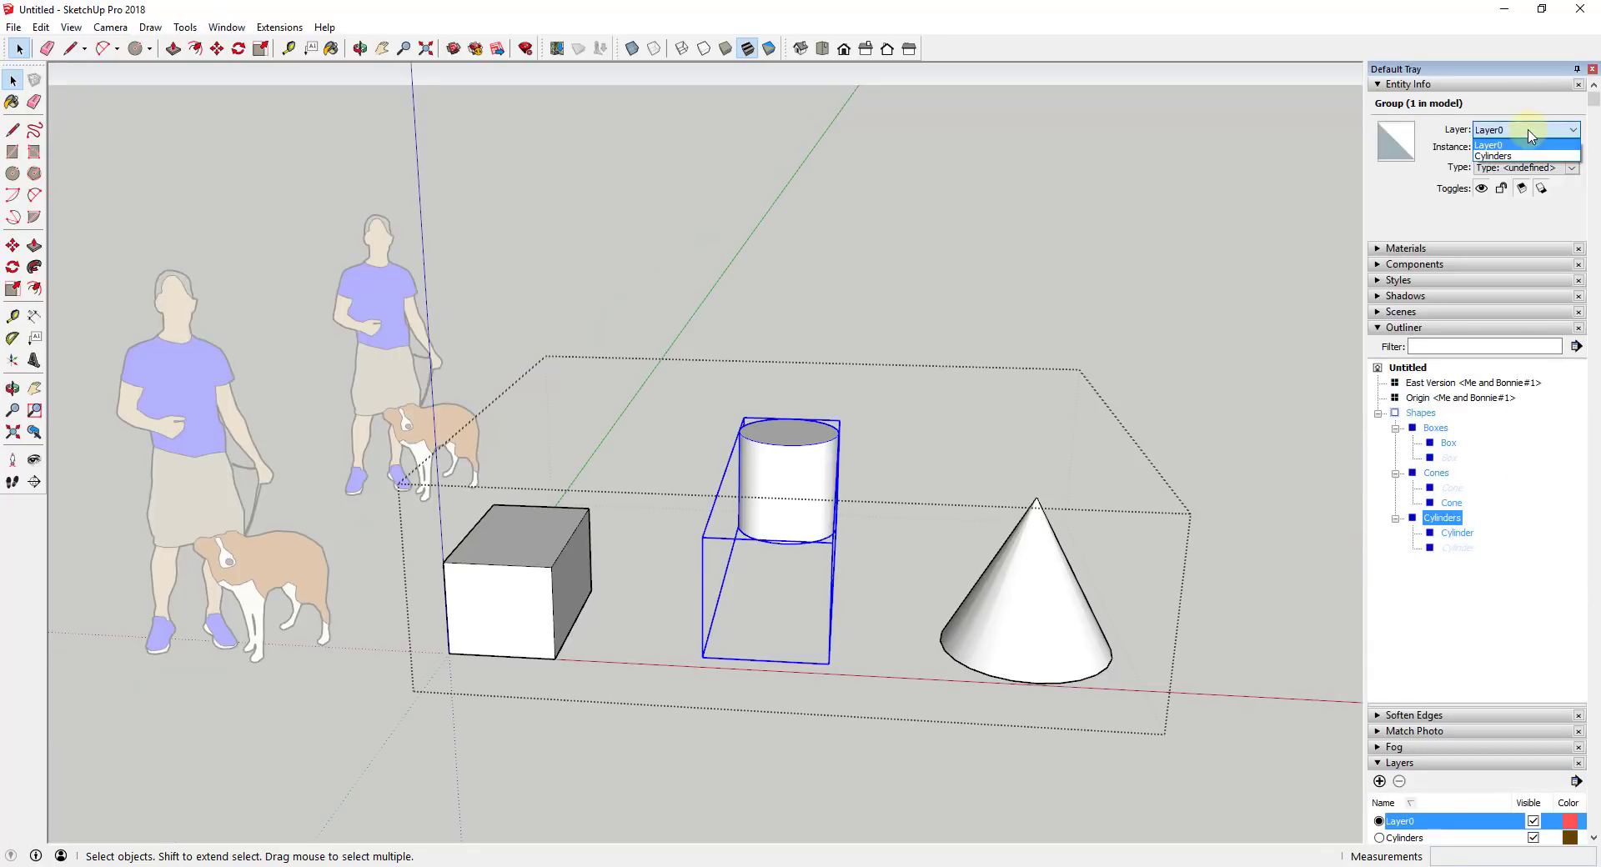
{"action": "left_click", "coordinate": [1501, 155]}
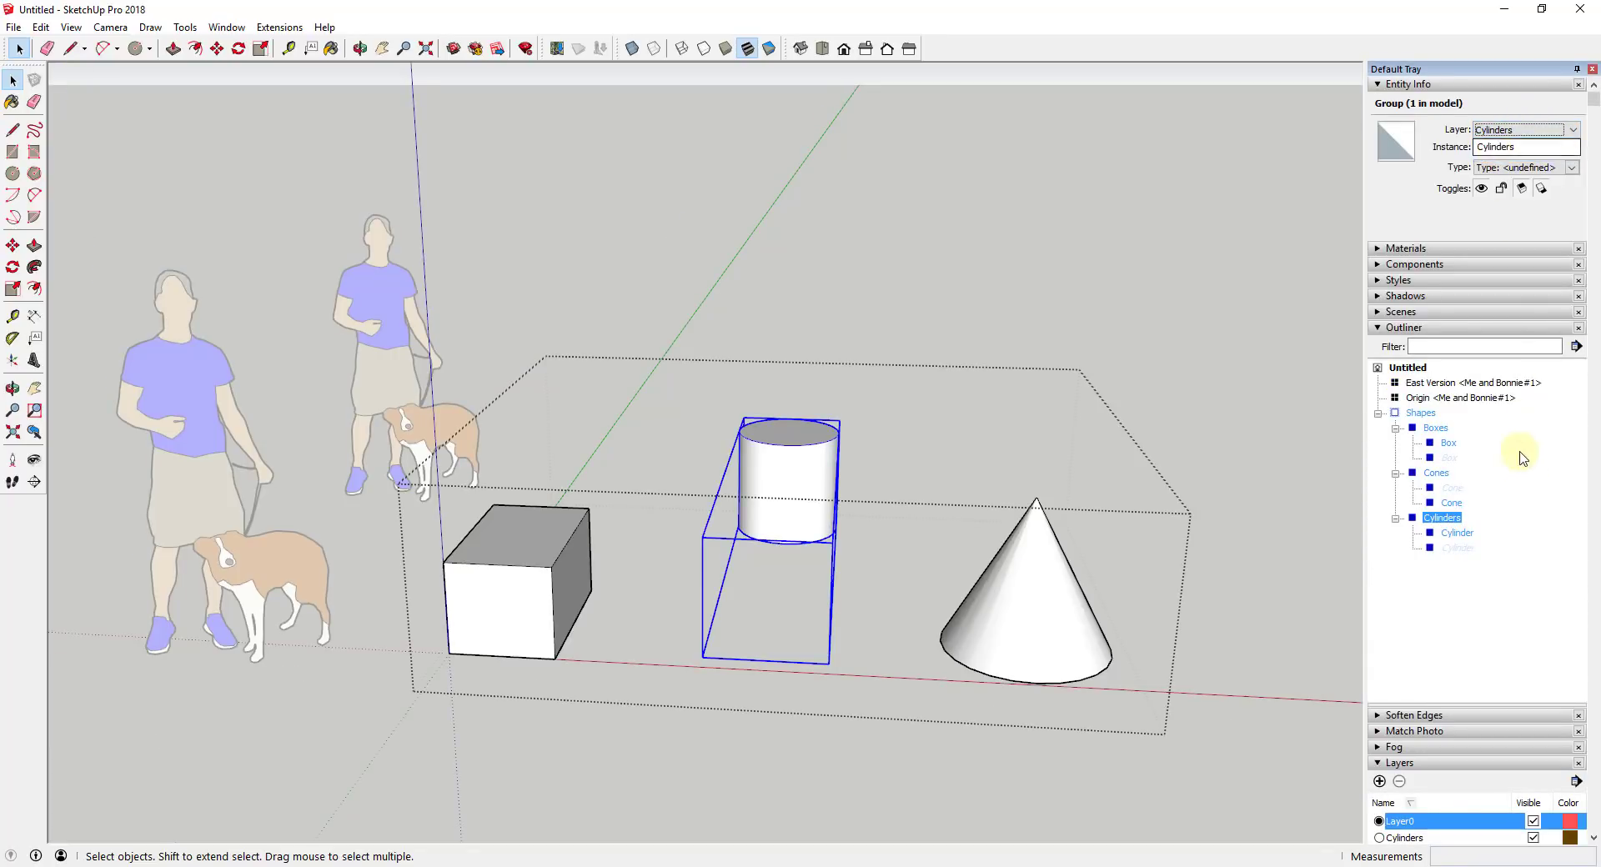
{"action": "left_click", "coordinate": [1533, 838]}
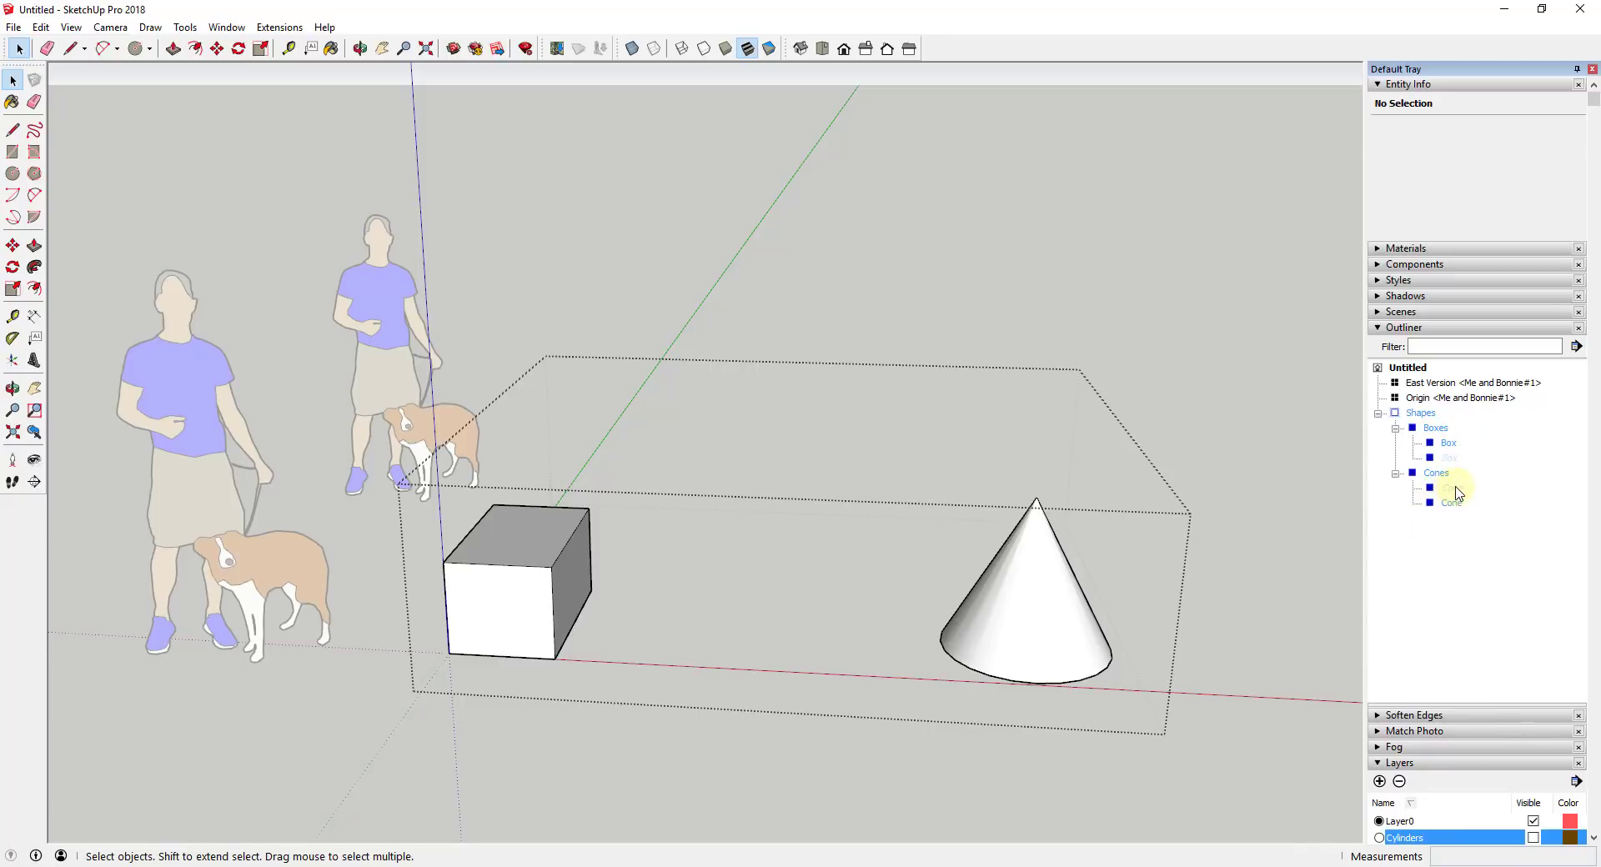
{"action": "left_click", "coordinate": [1533, 838]}
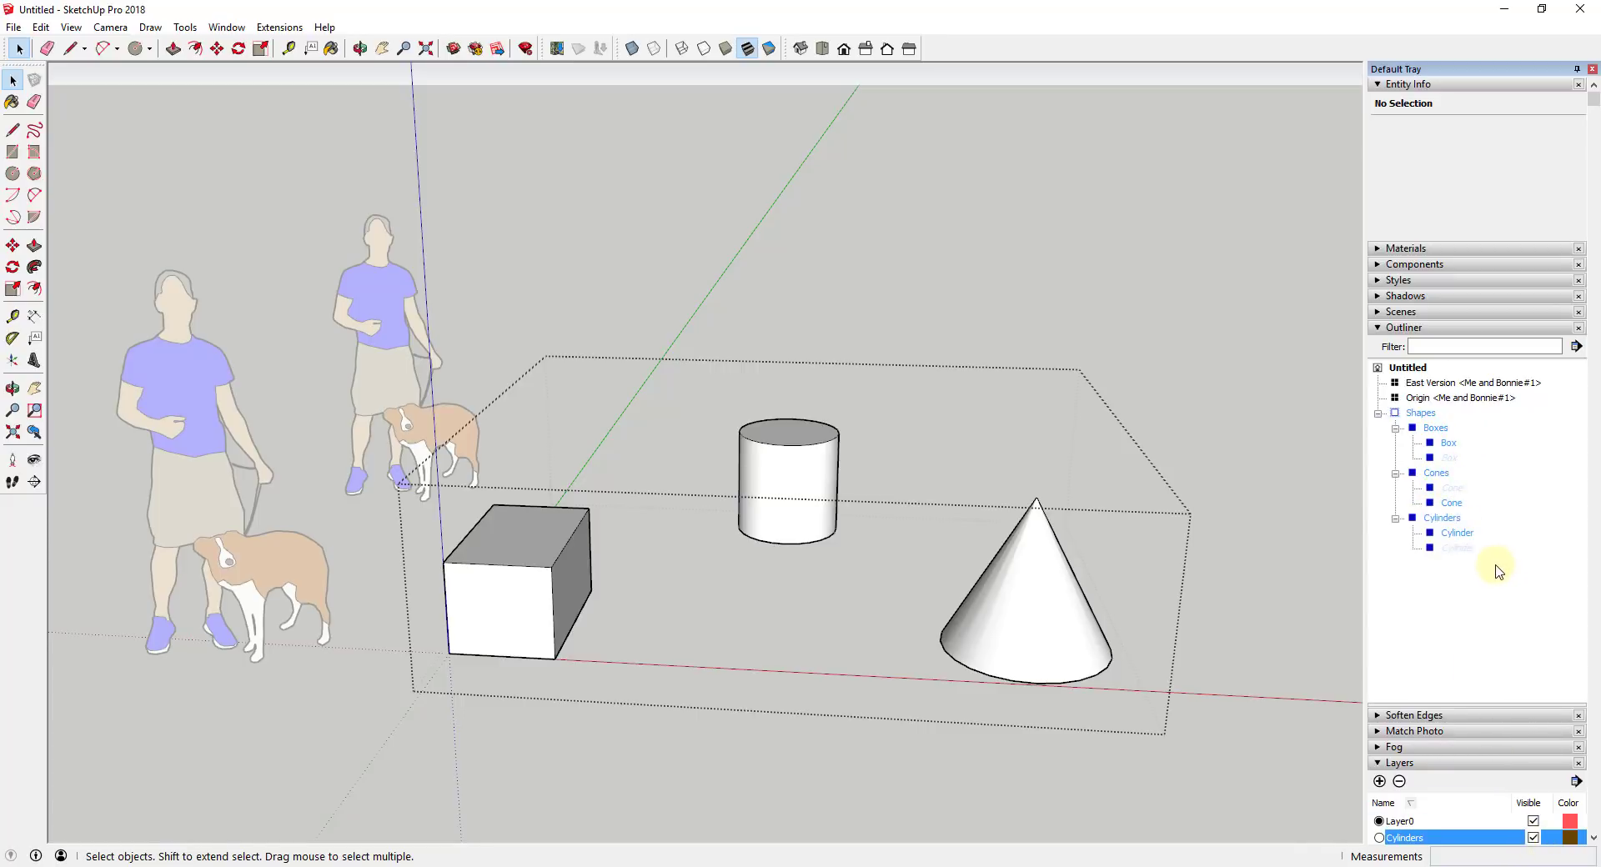
- Unhide the front Cylinder, the rear Cone and the rear Box from the Outliner
{"action": "right_click", "coordinate": [1453, 548]}
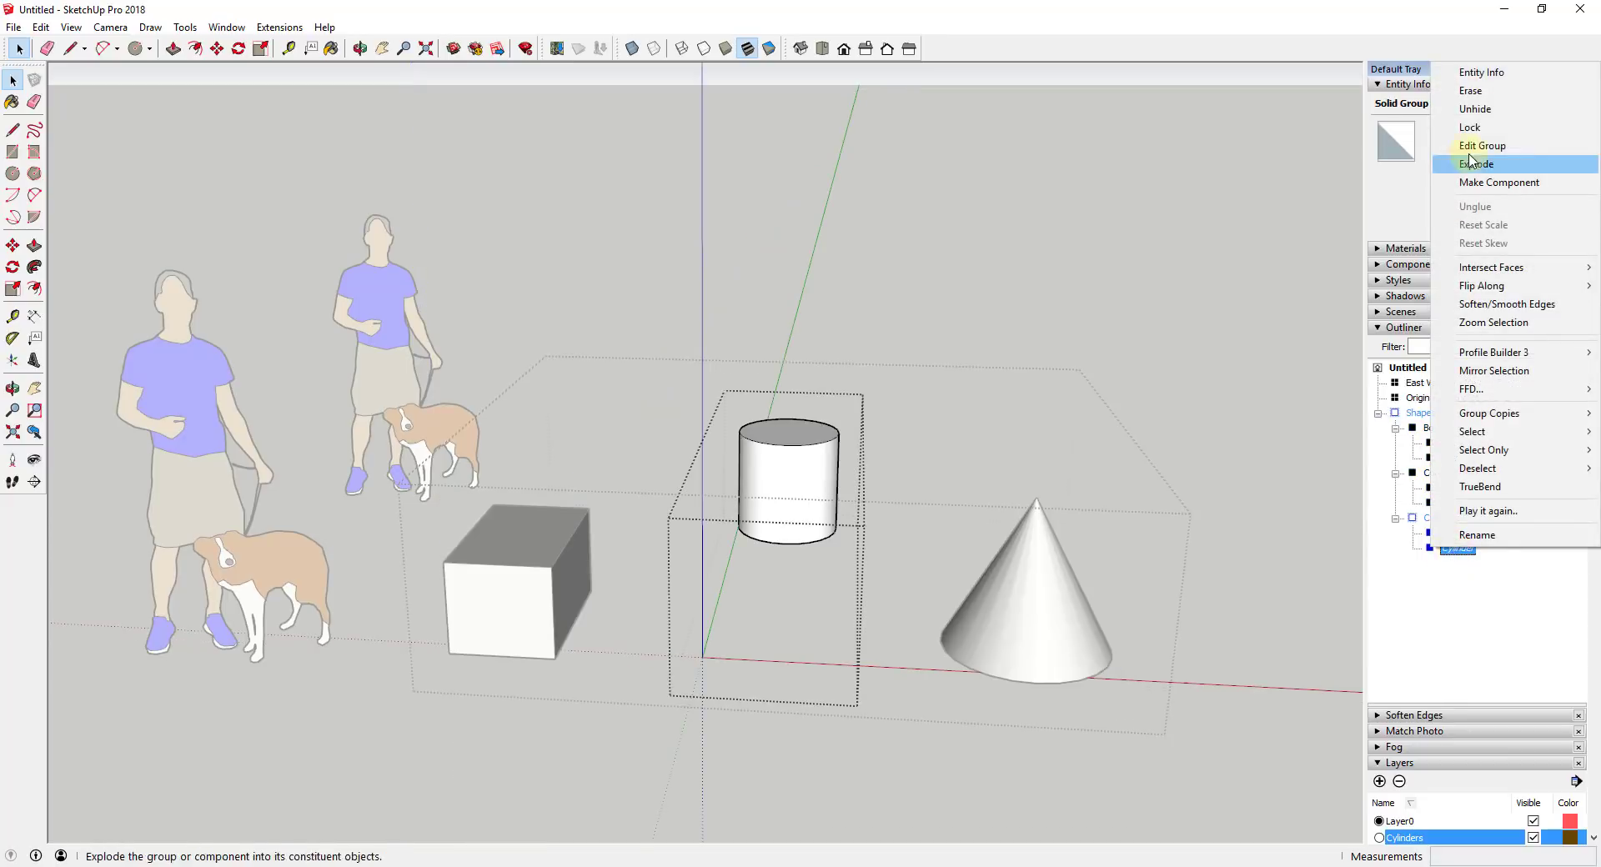
{"action": "left_click", "coordinate": [1483, 111]}
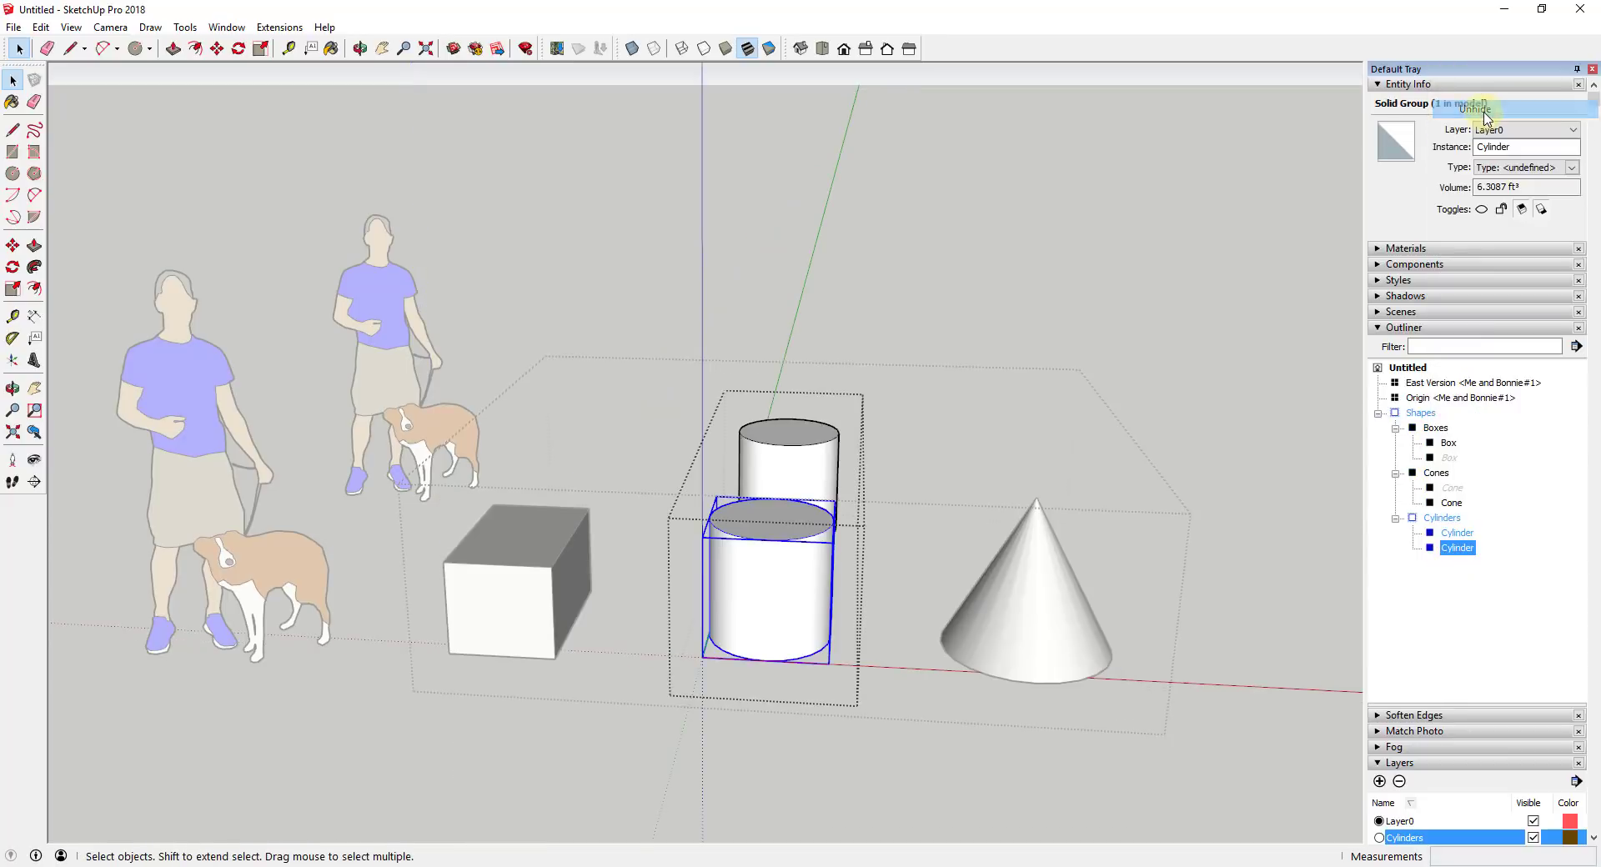
{"action": "right_click", "coordinate": [1452, 488]}
{"action": "left_click", "coordinate": [1474, 428]}
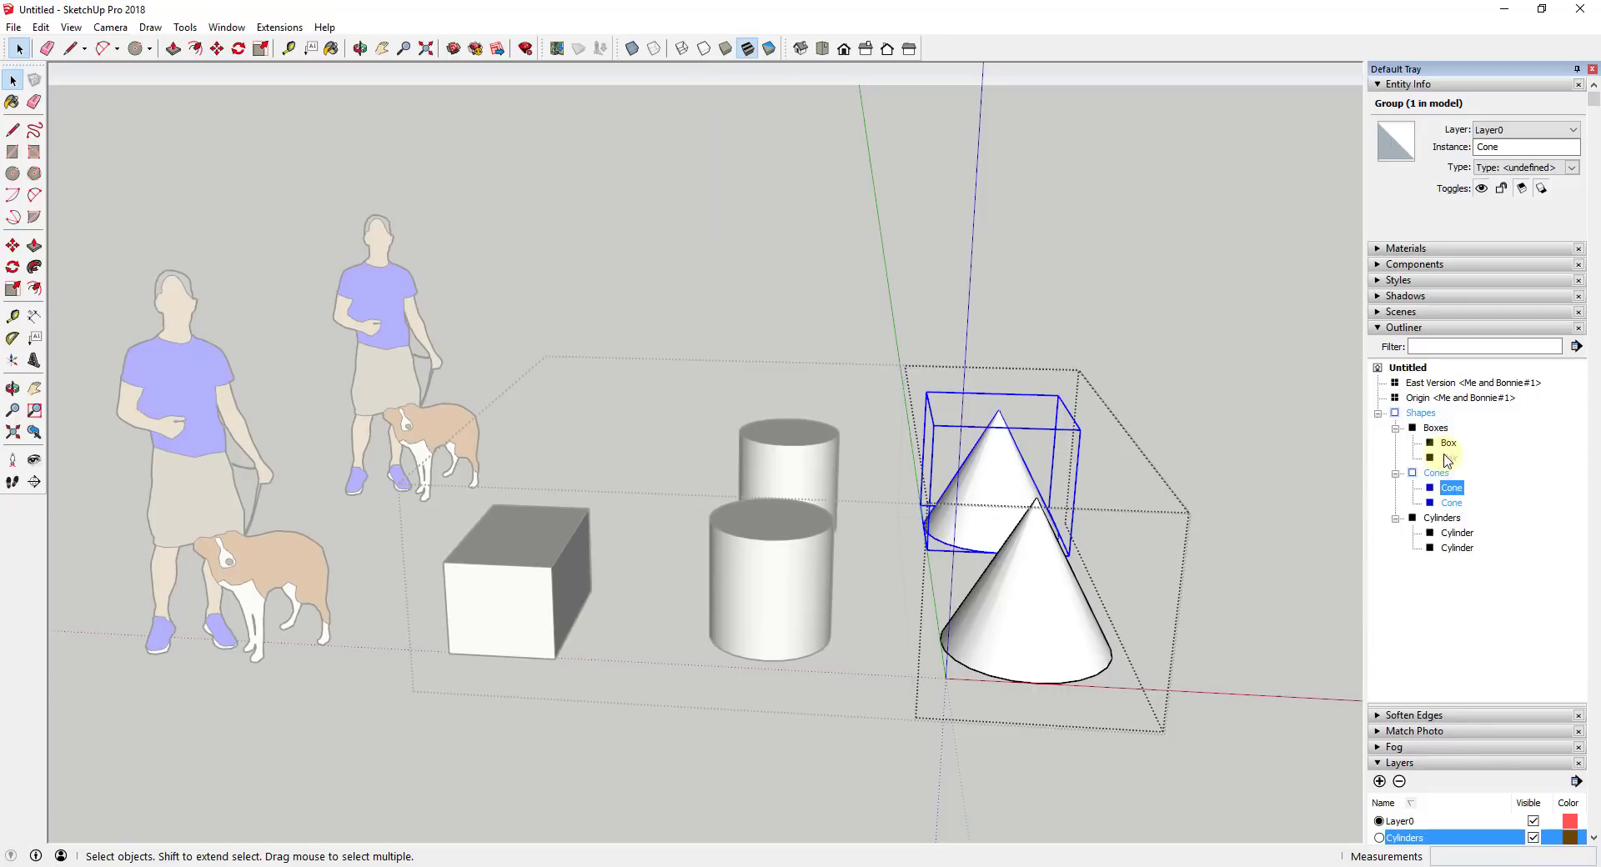
{"action": "right_click", "coordinate": [1429, 428]}
{"action": "left_click", "coordinate": [1474, 428]}
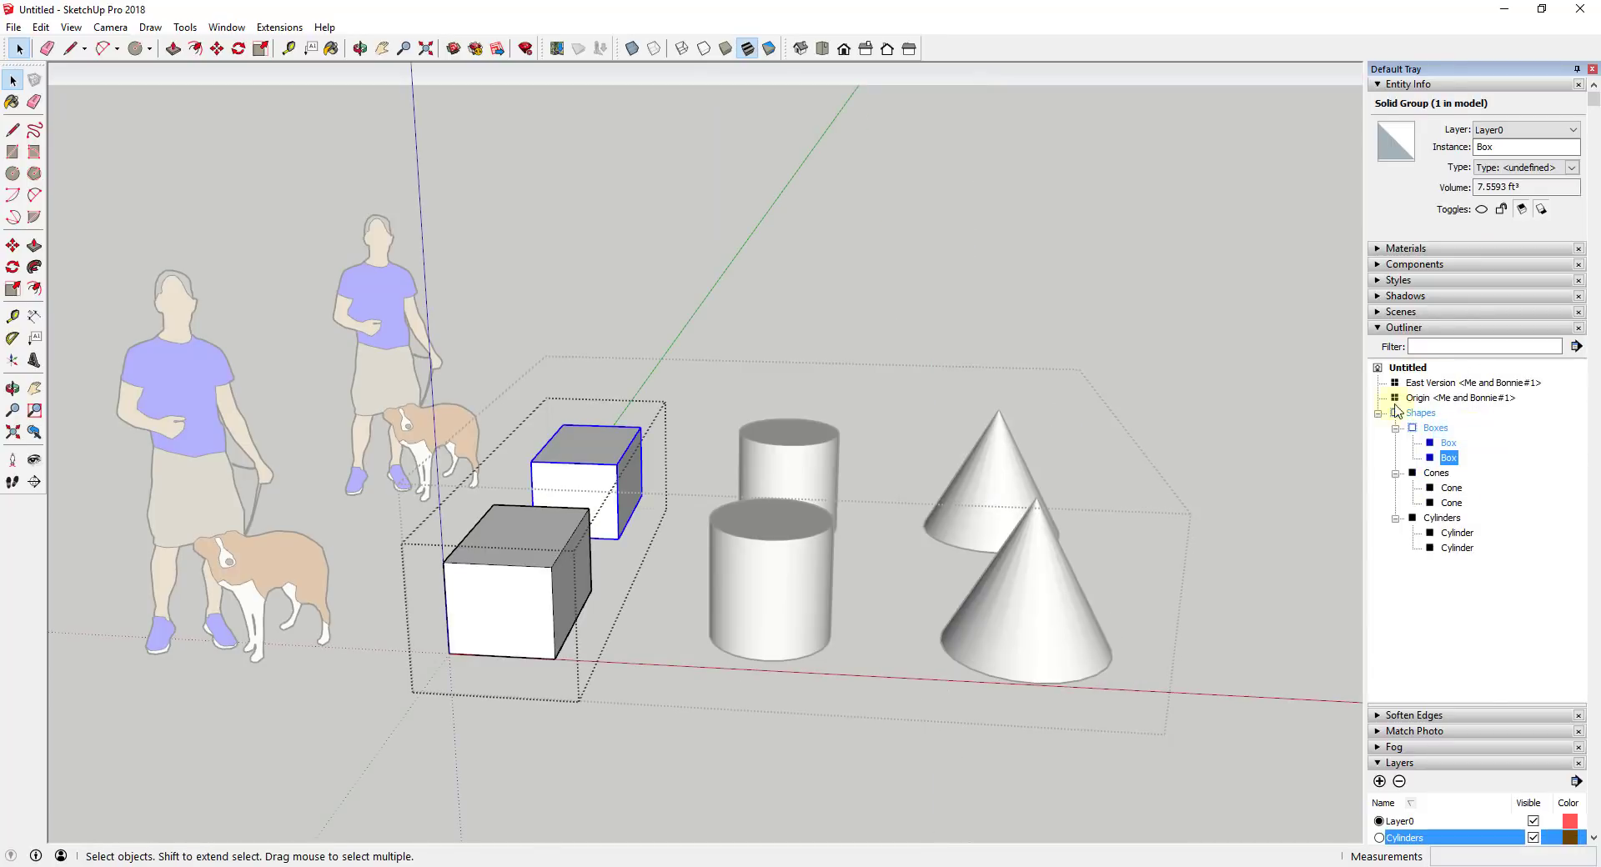
- Exit the open groups and switch the Cylinders layer's visibility off and on again
{"action": "left_click", "coordinate": [1461, 636]}
{"action": "scroll", "coordinate": [1493, 704], "scroll_direction": "down", "scroll_amount": 3}
{"action": "left_click", "coordinate": [1532, 638]}
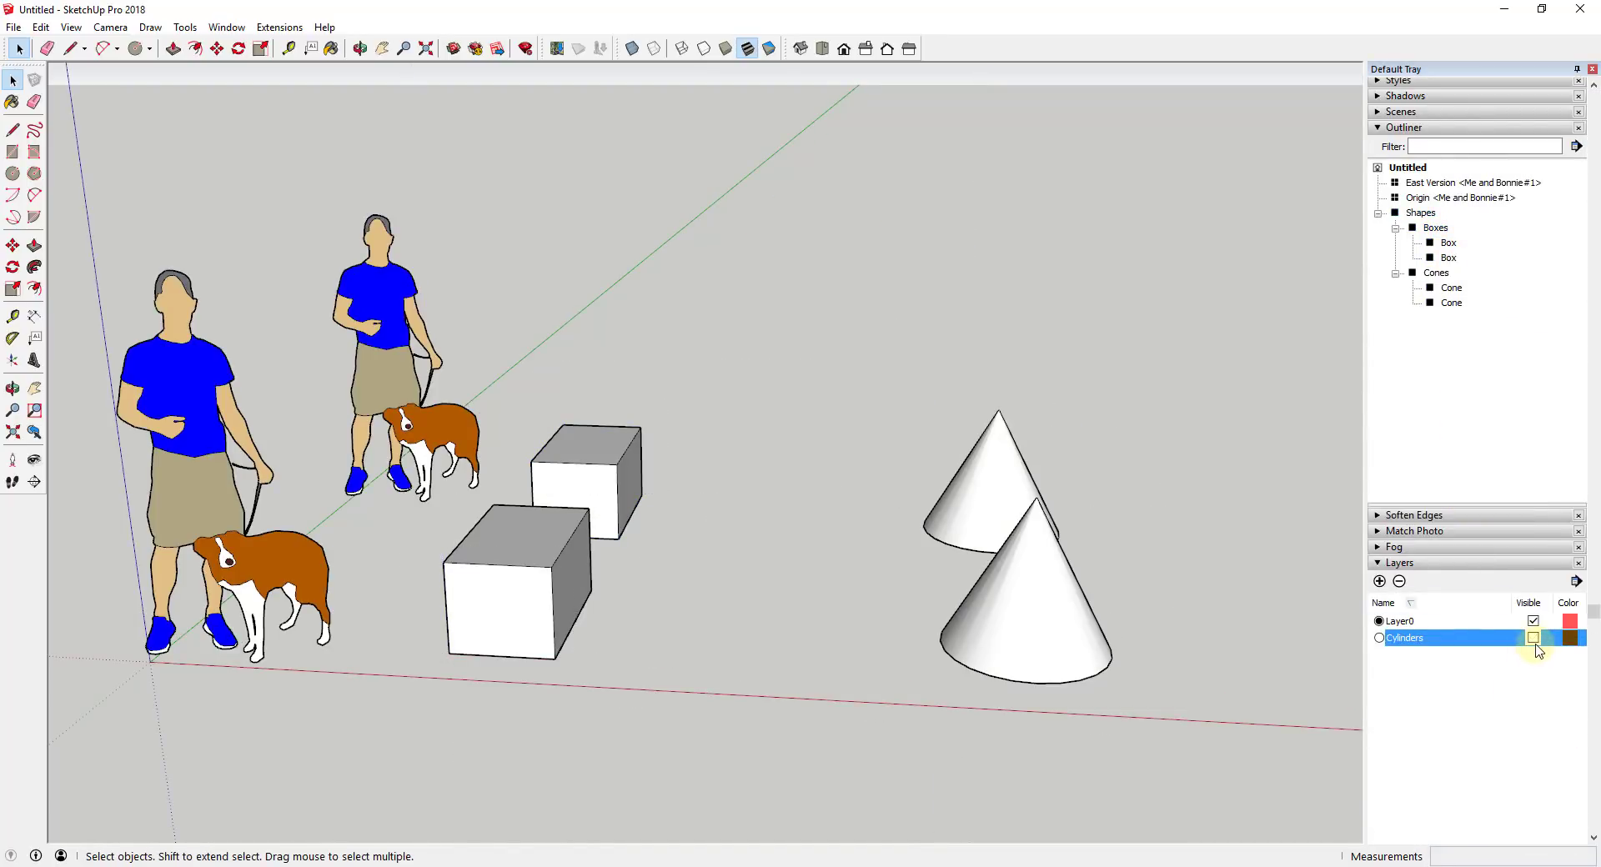
{"action": "left_click", "coordinate": [1533, 640]}
{"action": "scroll", "coordinate": [1518, 412], "scroll_direction": "up", "scroll_amount": 3}
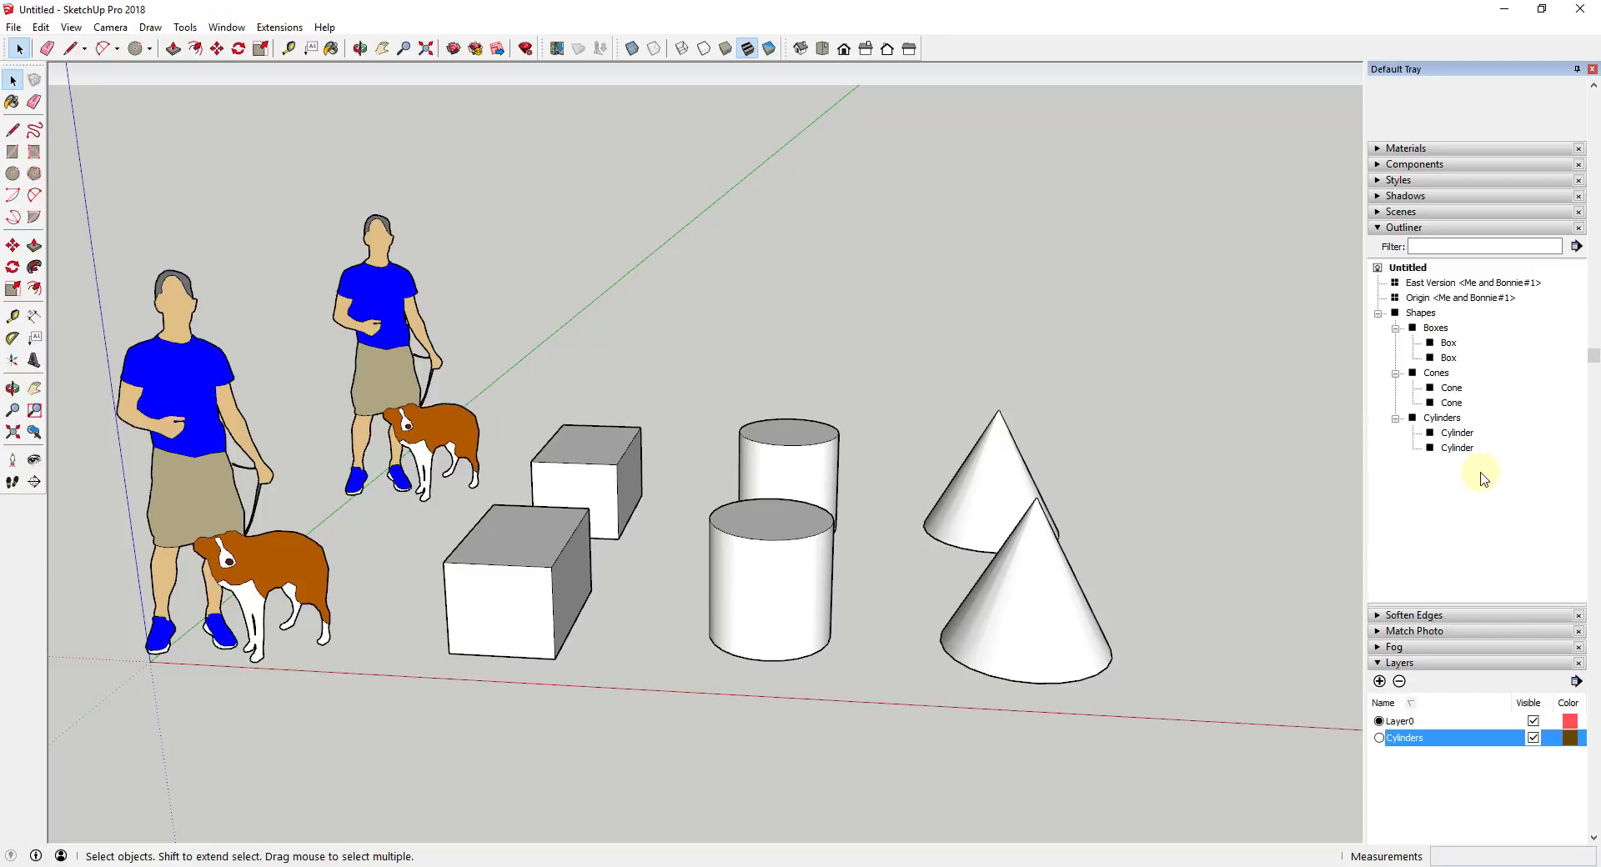
- Cut the Cylinders group out of the Shapes group and paste it in place at the model's top level
{"action": "left_click", "coordinate": [1441, 417]}
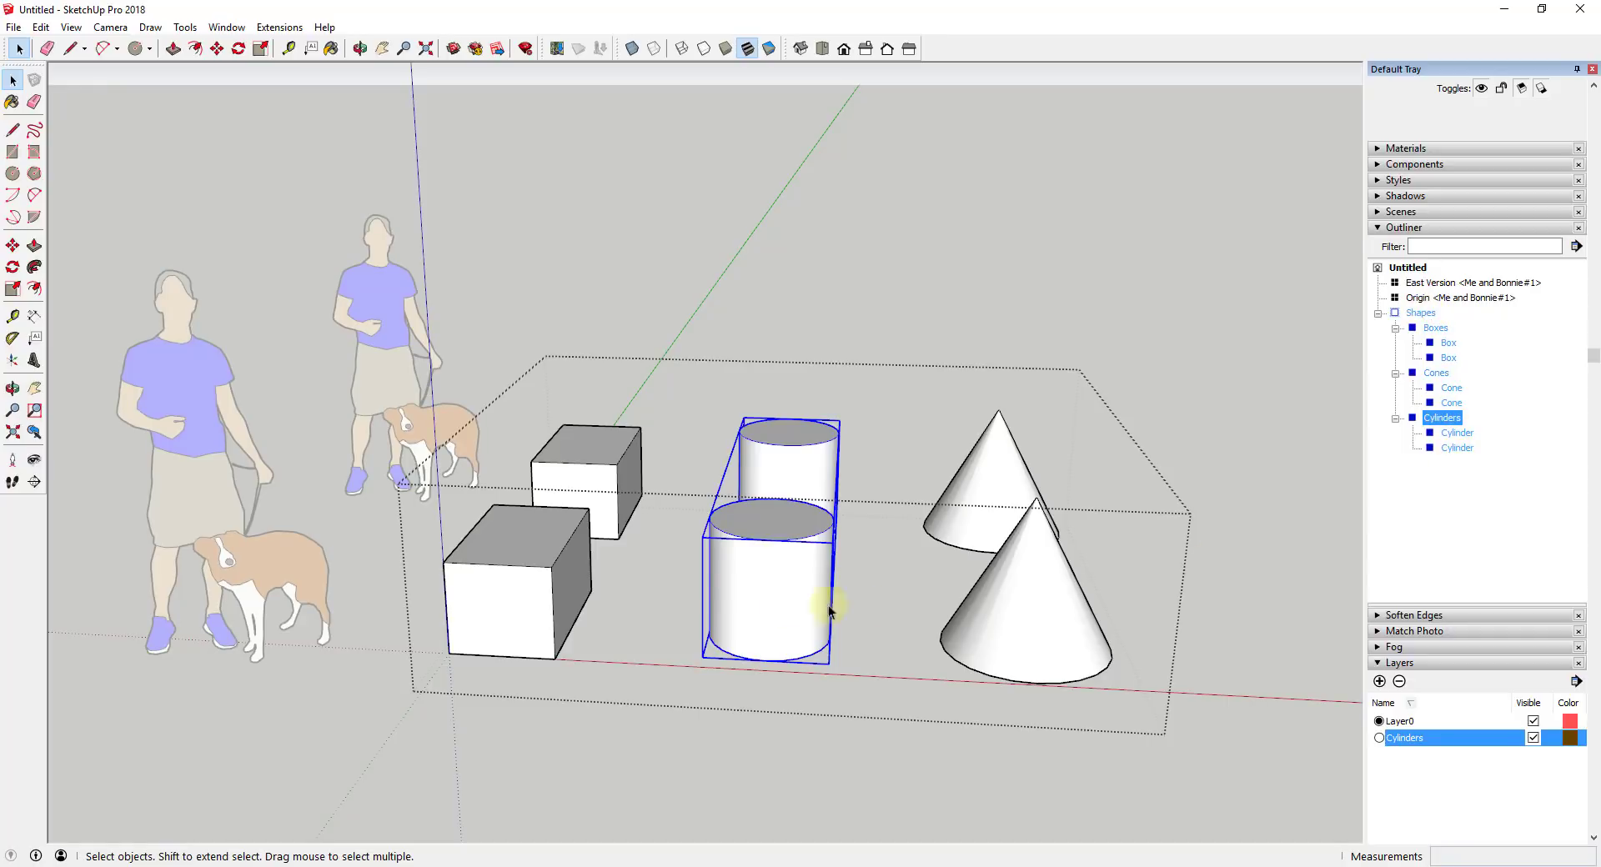
{"action": "left_click", "coordinate": [922, 328]}
{"action": "double_click", "coordinate": [807, 564]}
{"action": "left_click", "coordinate": [802, 567]}
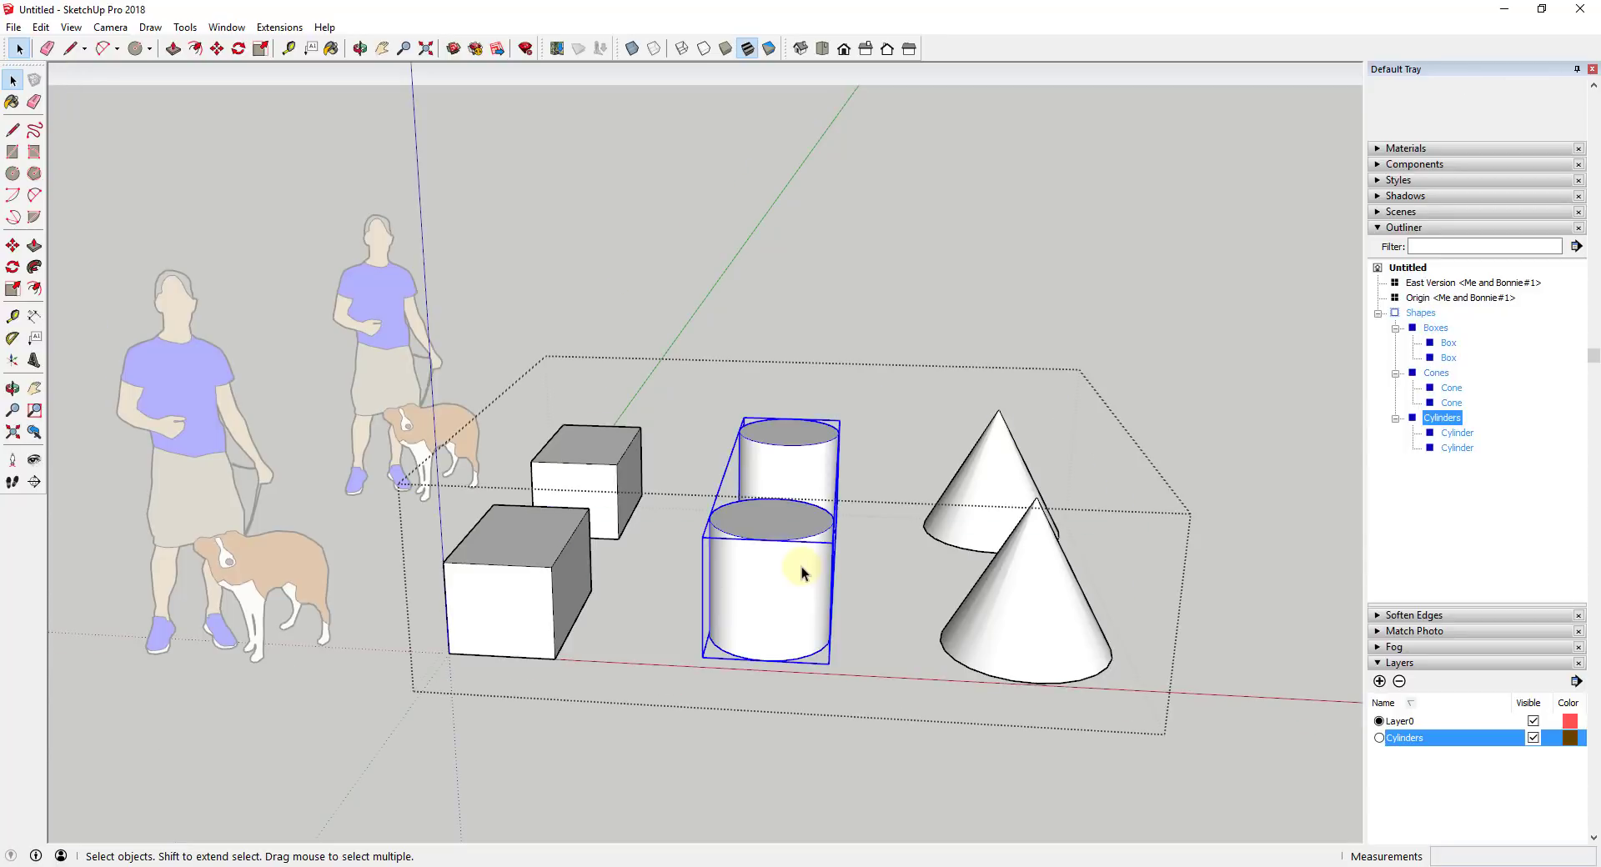
{"action": "key", "text": "Delete"}
{"action": "left_click", "coordinate": [1242, 463]}
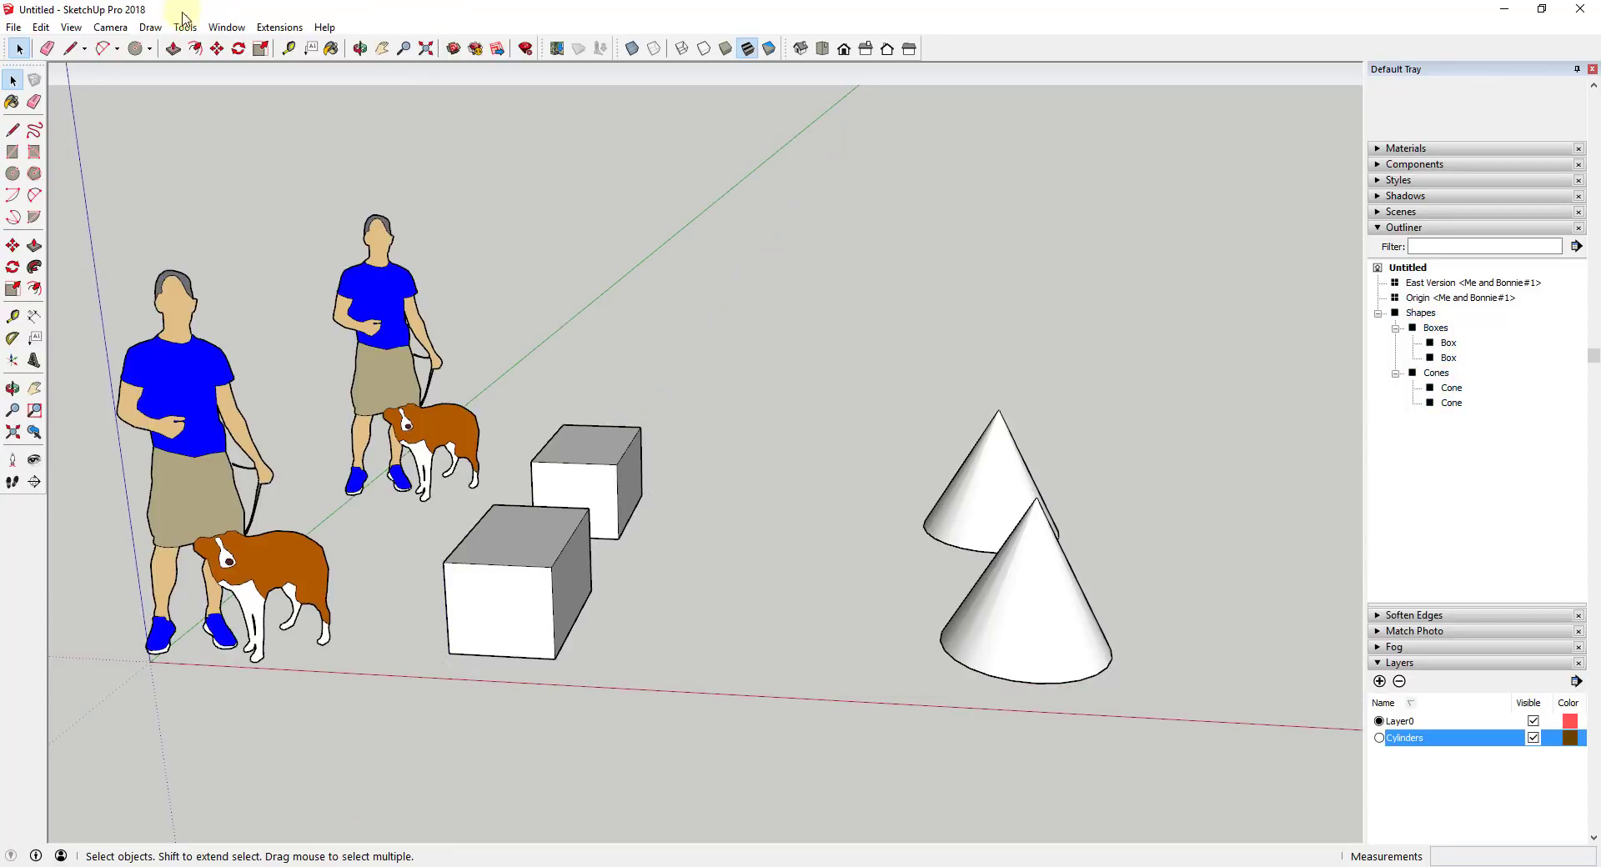
{"action": "left_click", "coordinate": [40, 26]}
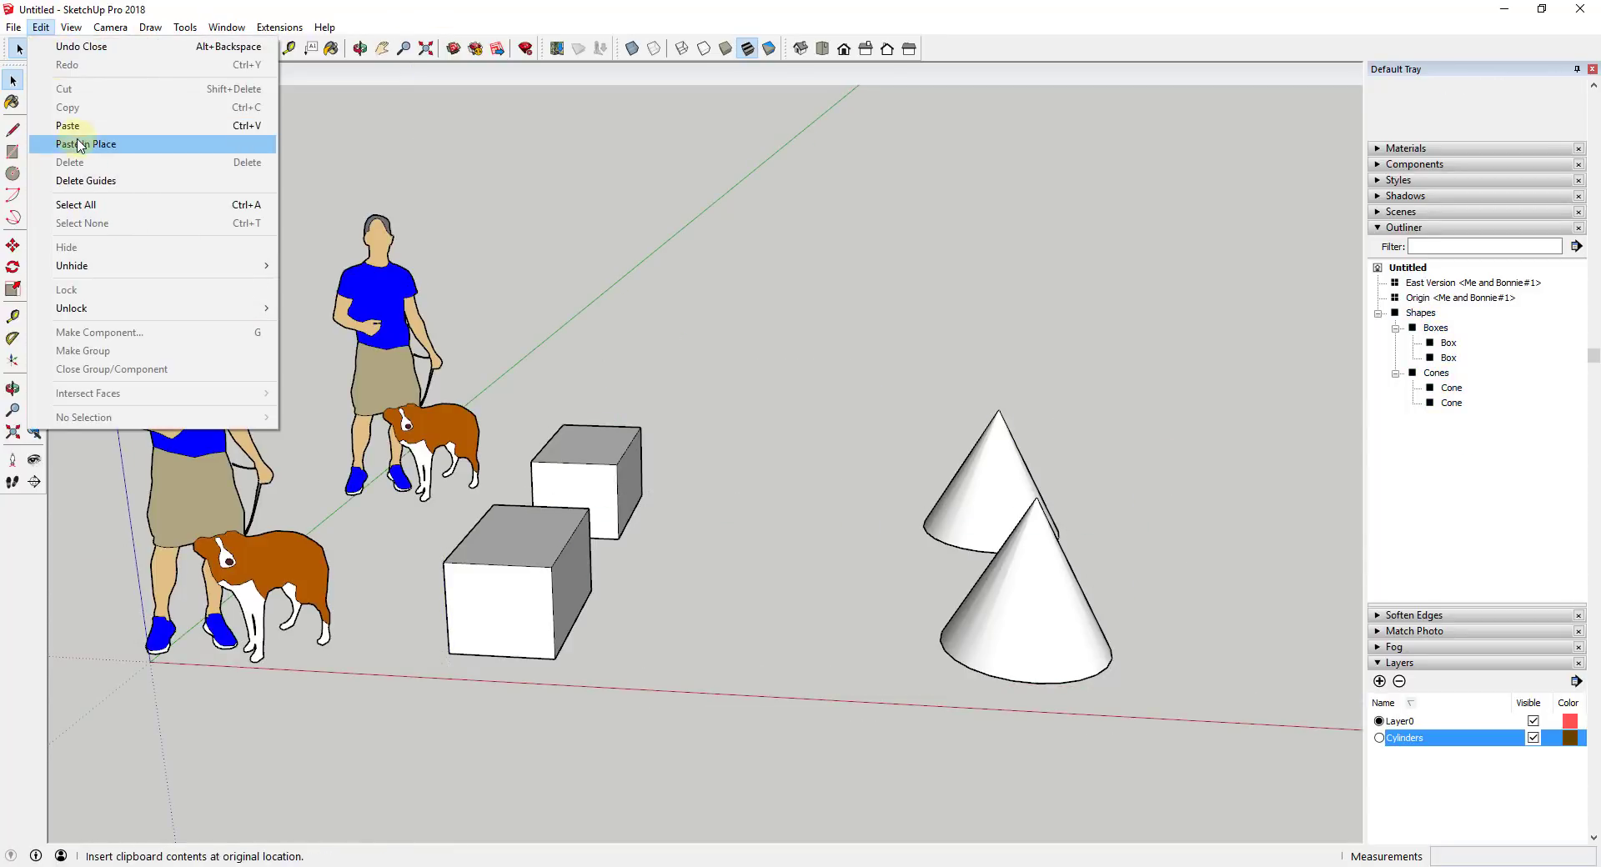
{"action": "left_click", "coordinate": [80, 143]}
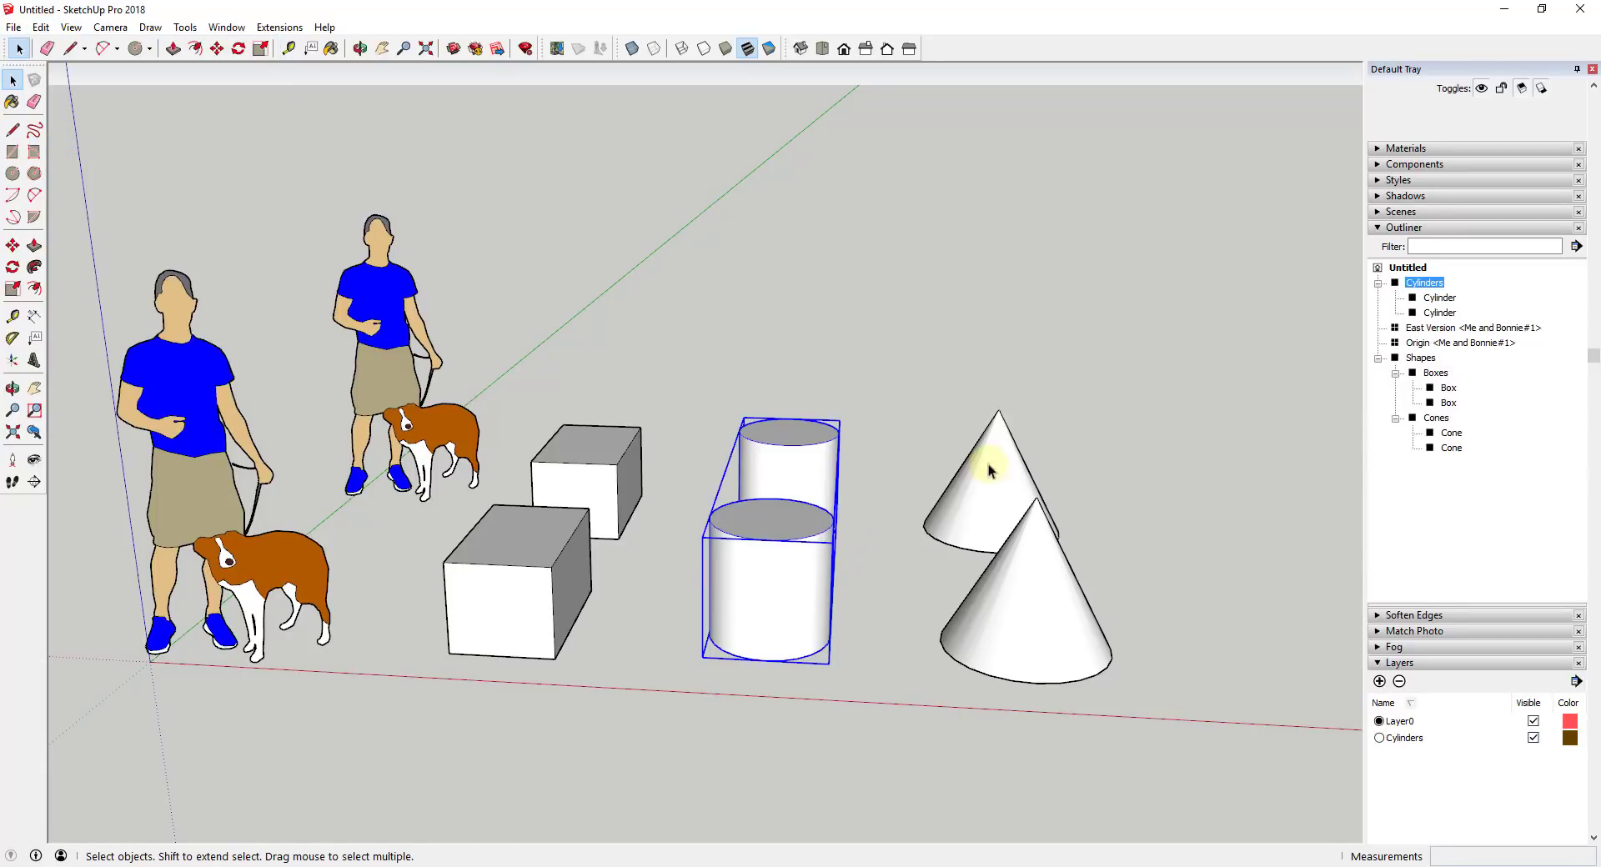
- Cut the top-level Cylinders group and paste it in place inside the Shapes group
{"action": "key", "text": "ctrl+x"}
{"action": "double_click", "coordinate": [1152, 553]}
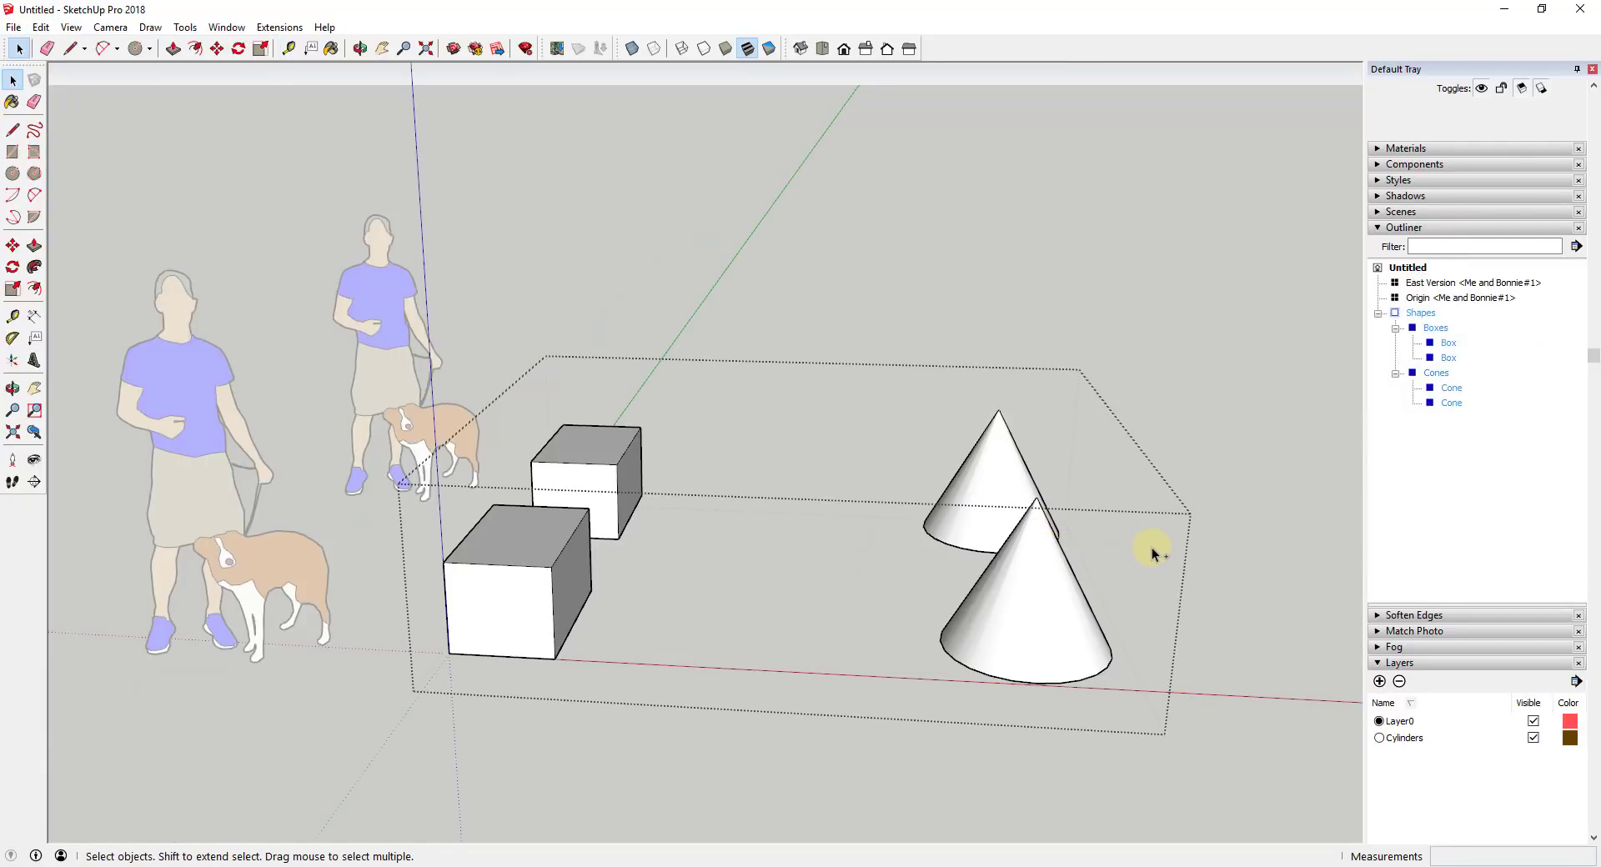
{"action": "key", "text": "ctrl+shift+v"}
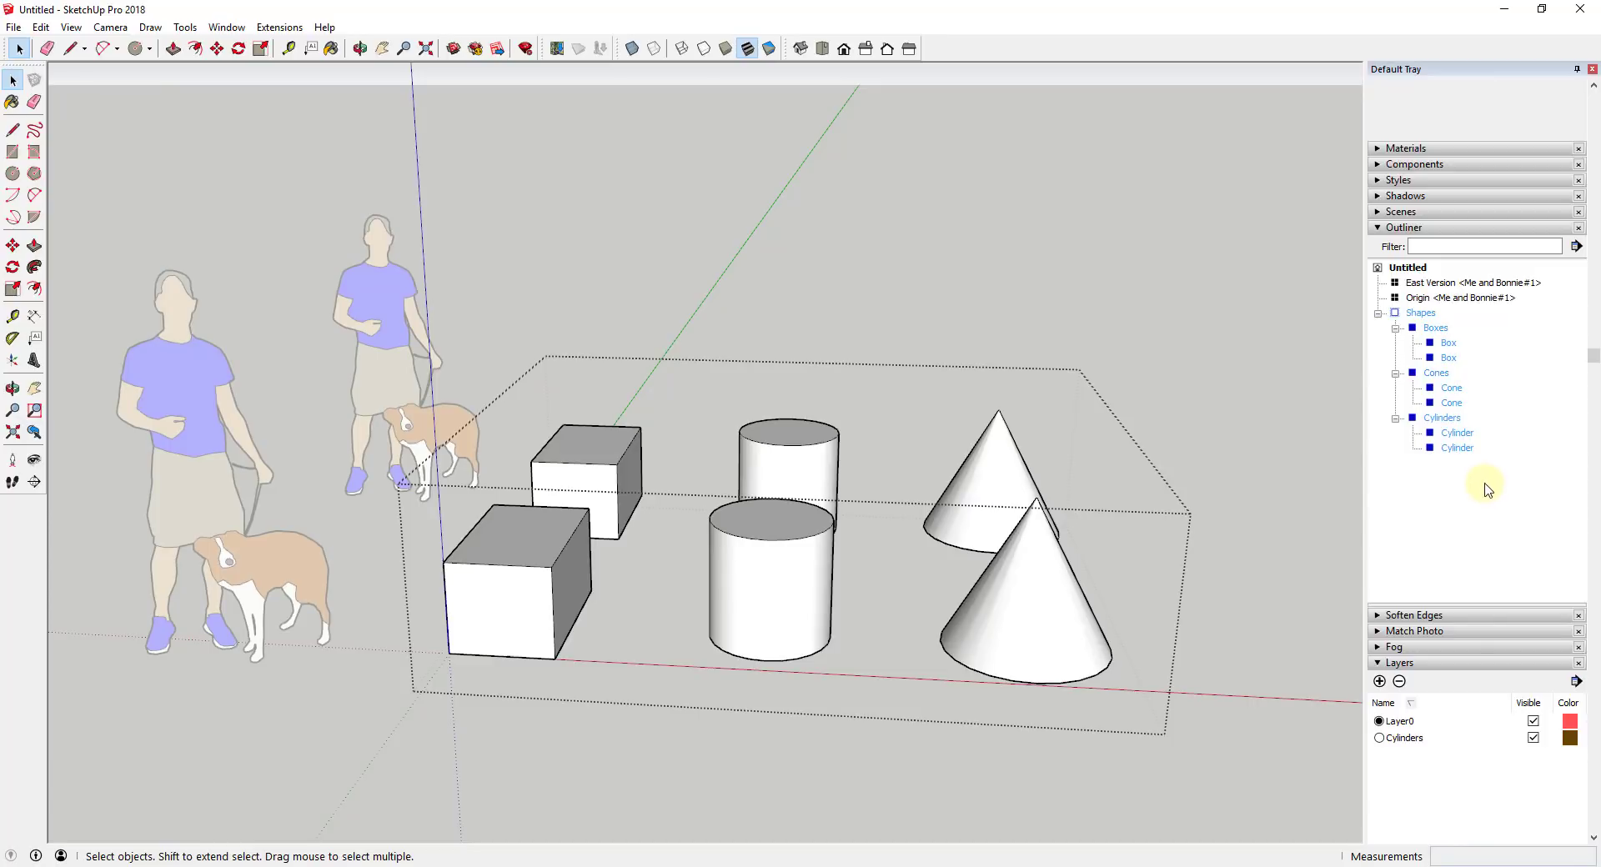
- Move the Cylinders group to the model root in the Outliner, and select it and the Shapes group separately in the model
{"action": "left_click", "coordinate": [1445, 423]}
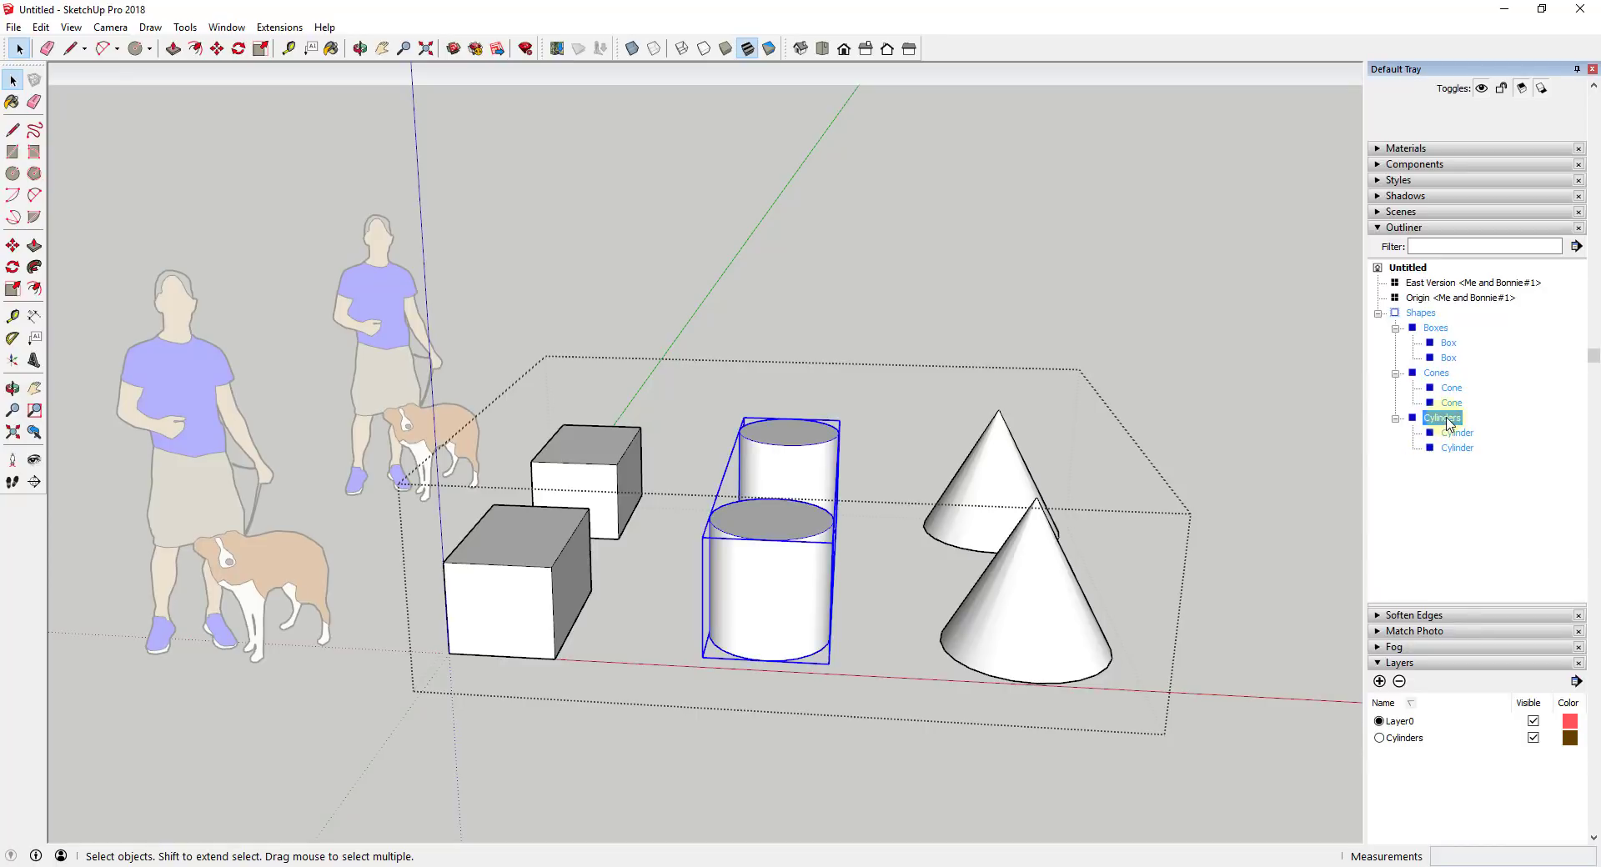
{"action": "left_click_drag", "start_coordinate": [1447, 424], "coordinate": [1414, 272]}
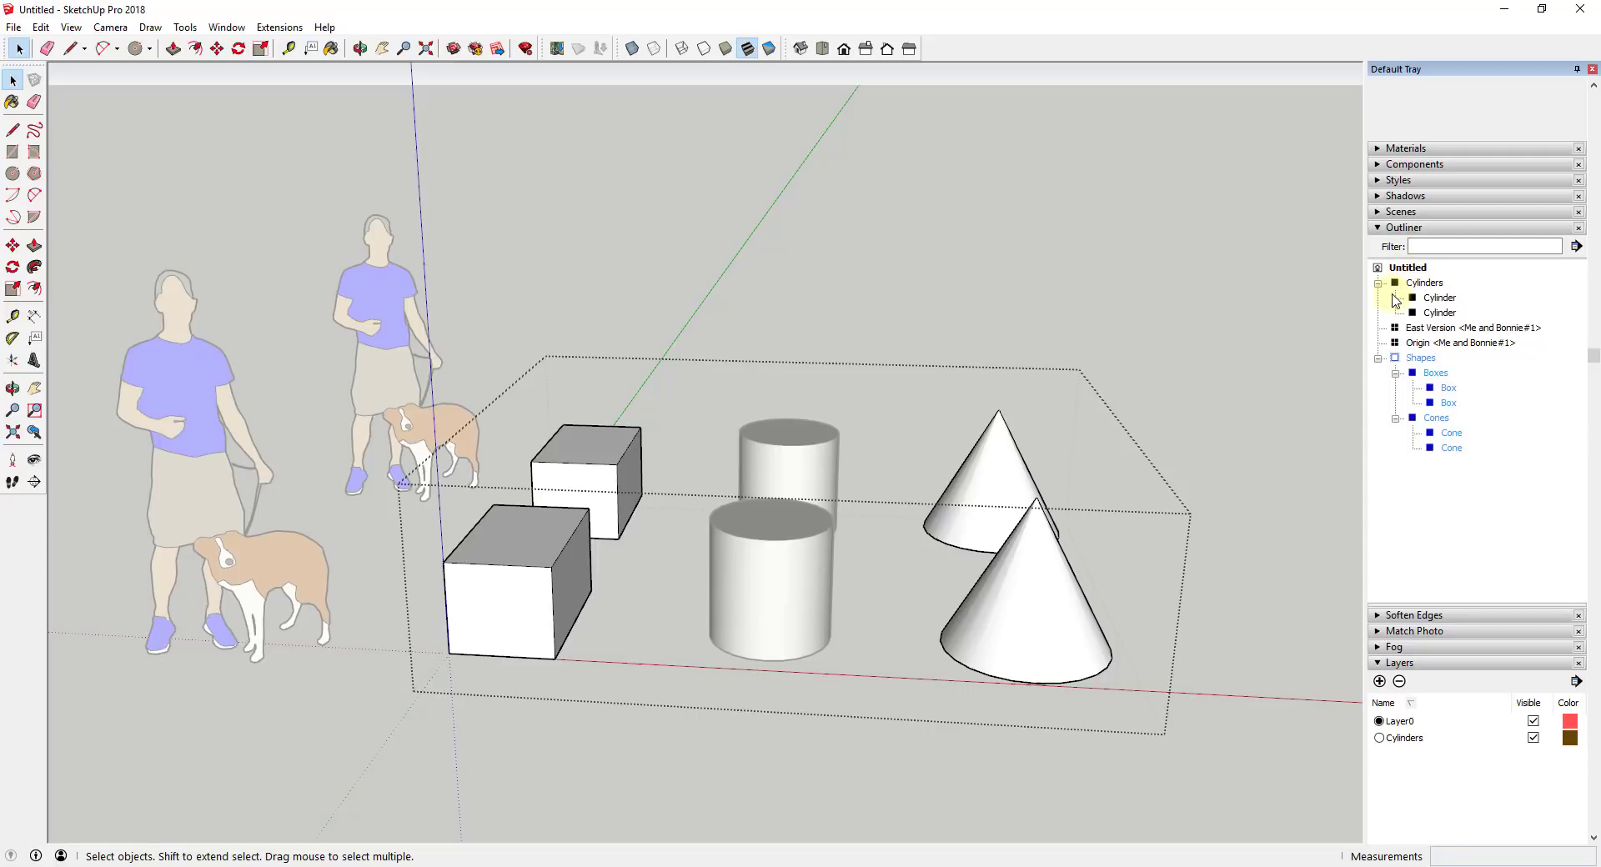
{"action": "left_click", "coordinate": [1418, 358]}
{"action": "left_click", "coordinate": [797, 547]}
{"action": "left_click", "coordinate": [987, 556]}
{"action": "left_click", "coordinate": [773, 557]}
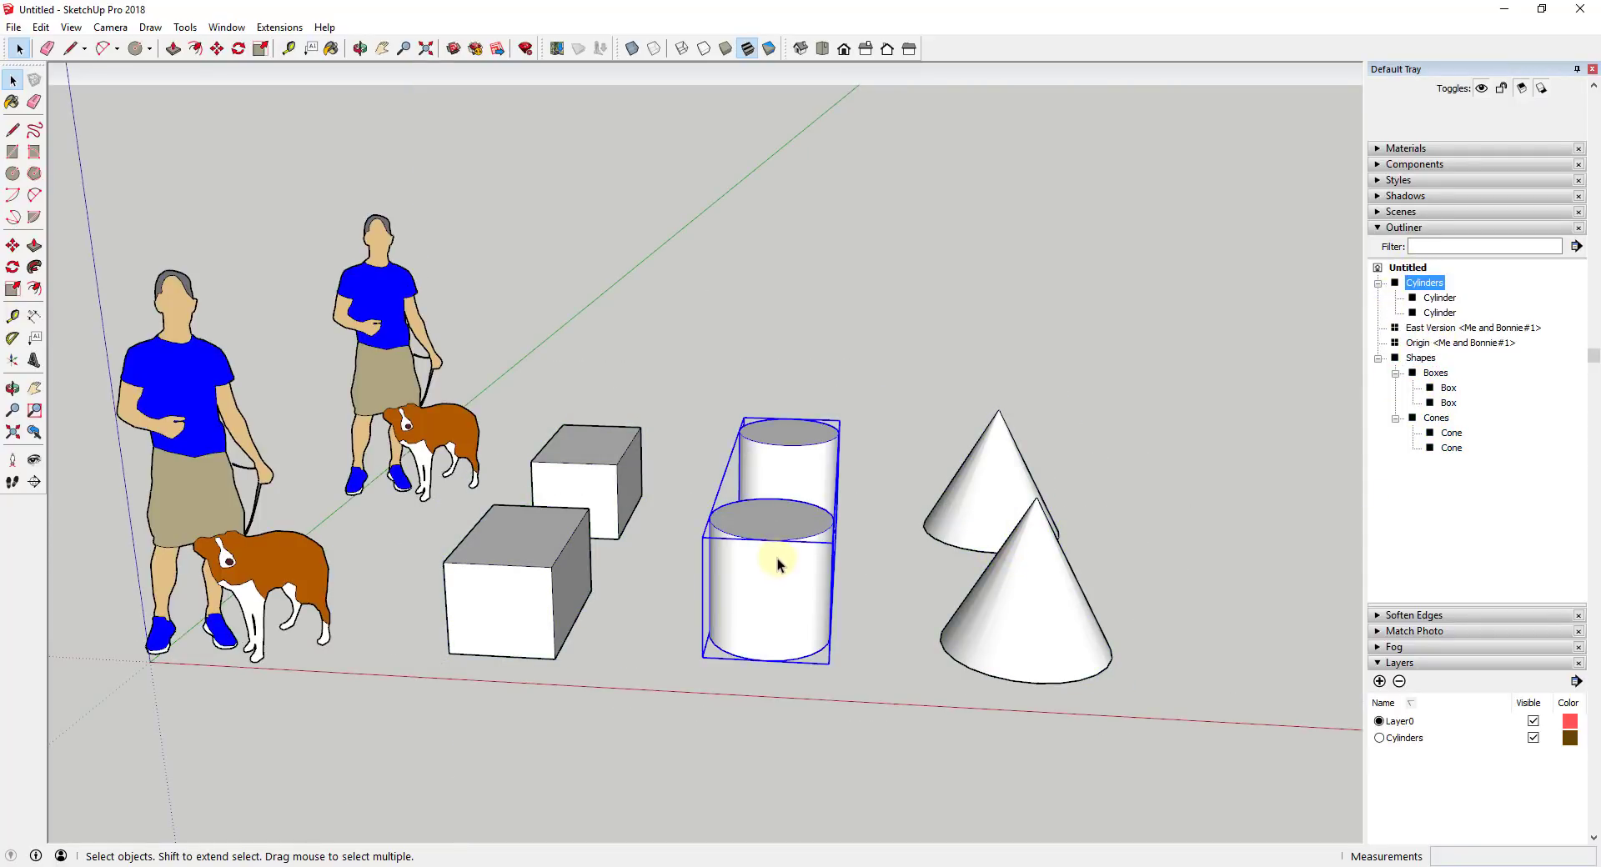
{"action": "left_click", "coordinate": [1036, 589]}
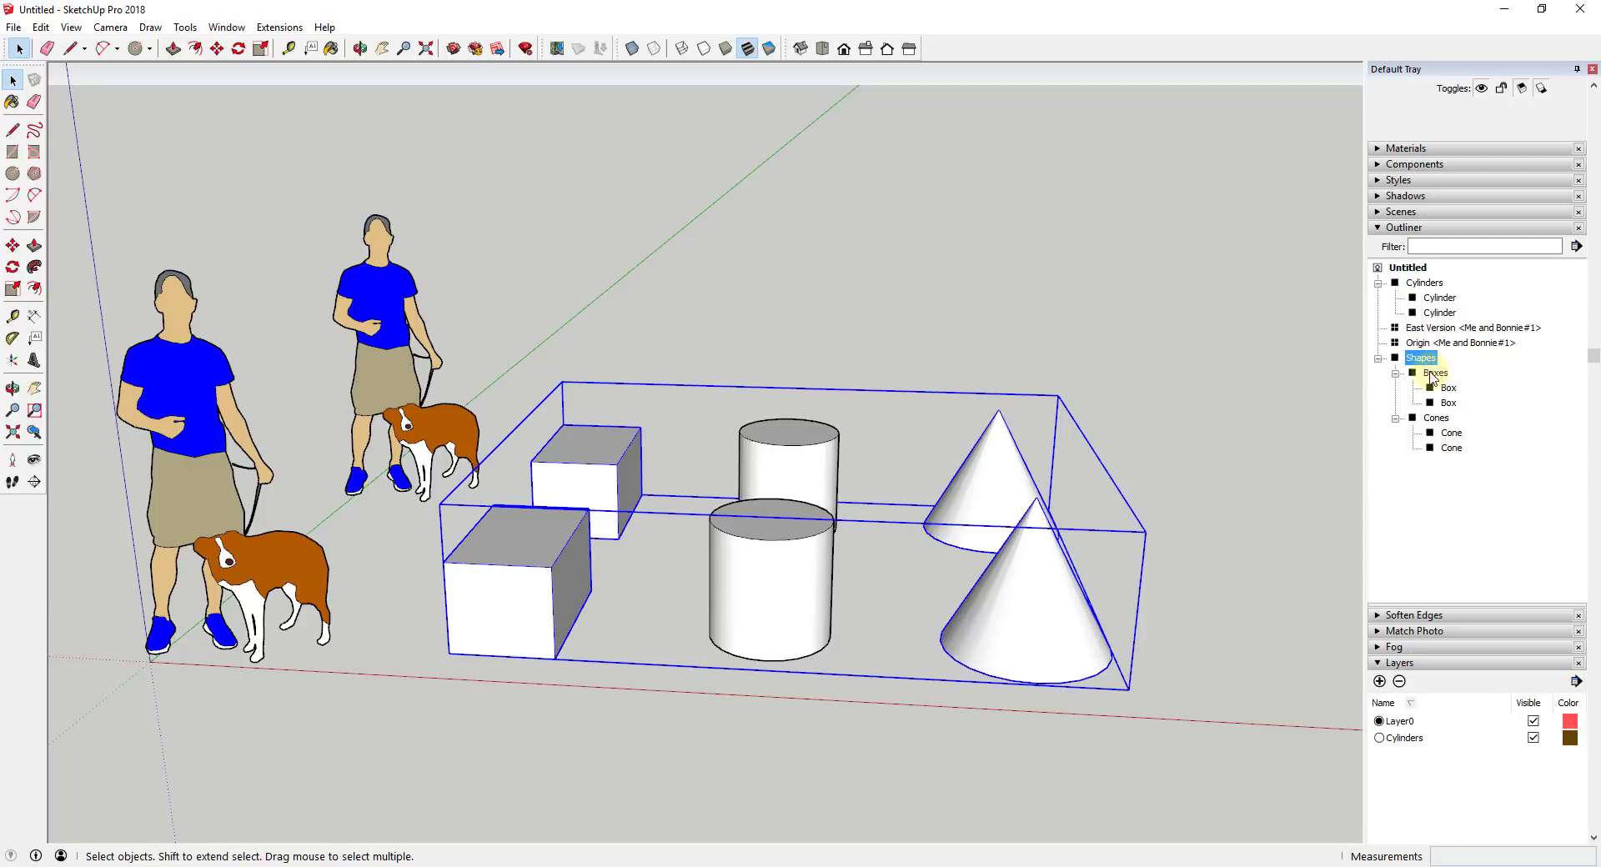
- Move the Boxes group into the Cylinders group in the Outliner, and select the resulting groups in the model
{"action": "left_click_drag", "start_coordinate": [1435, 375], "coordinate": [1434, 288]}
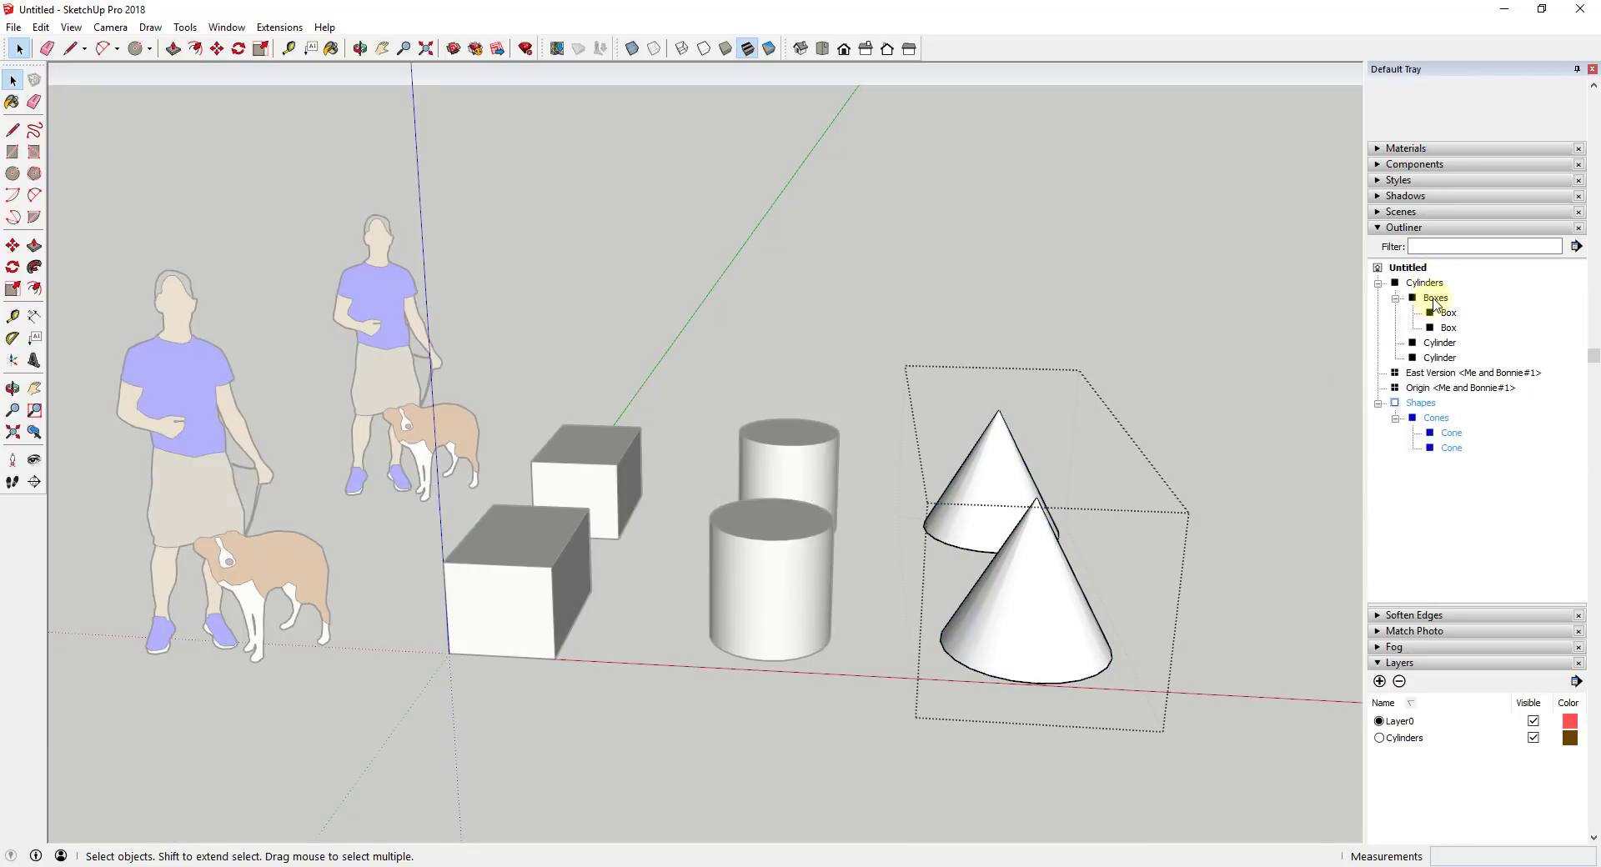
{"action": "left_click", "coordinate": [1129, 538]}
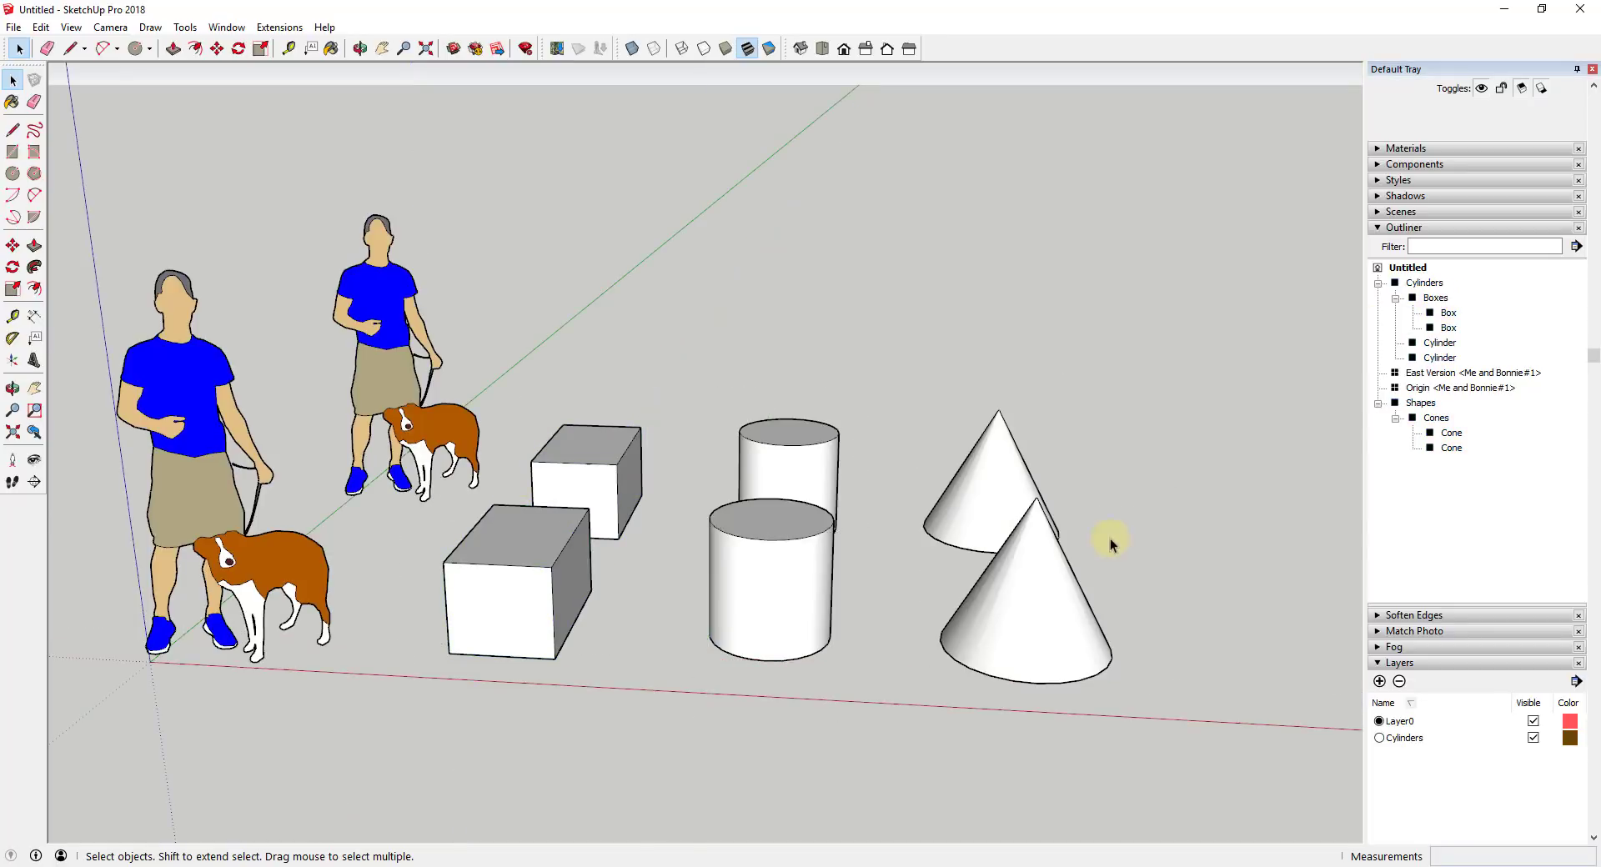
{"action": "left_click", "coordinate": [978, 568]}
{"action": "left_click", "coordinate": [774, 576]}
{"action": "left_click", "coordinate": [1071, 582]}
{"action": "left_click", "coordinate": [782, 534]}
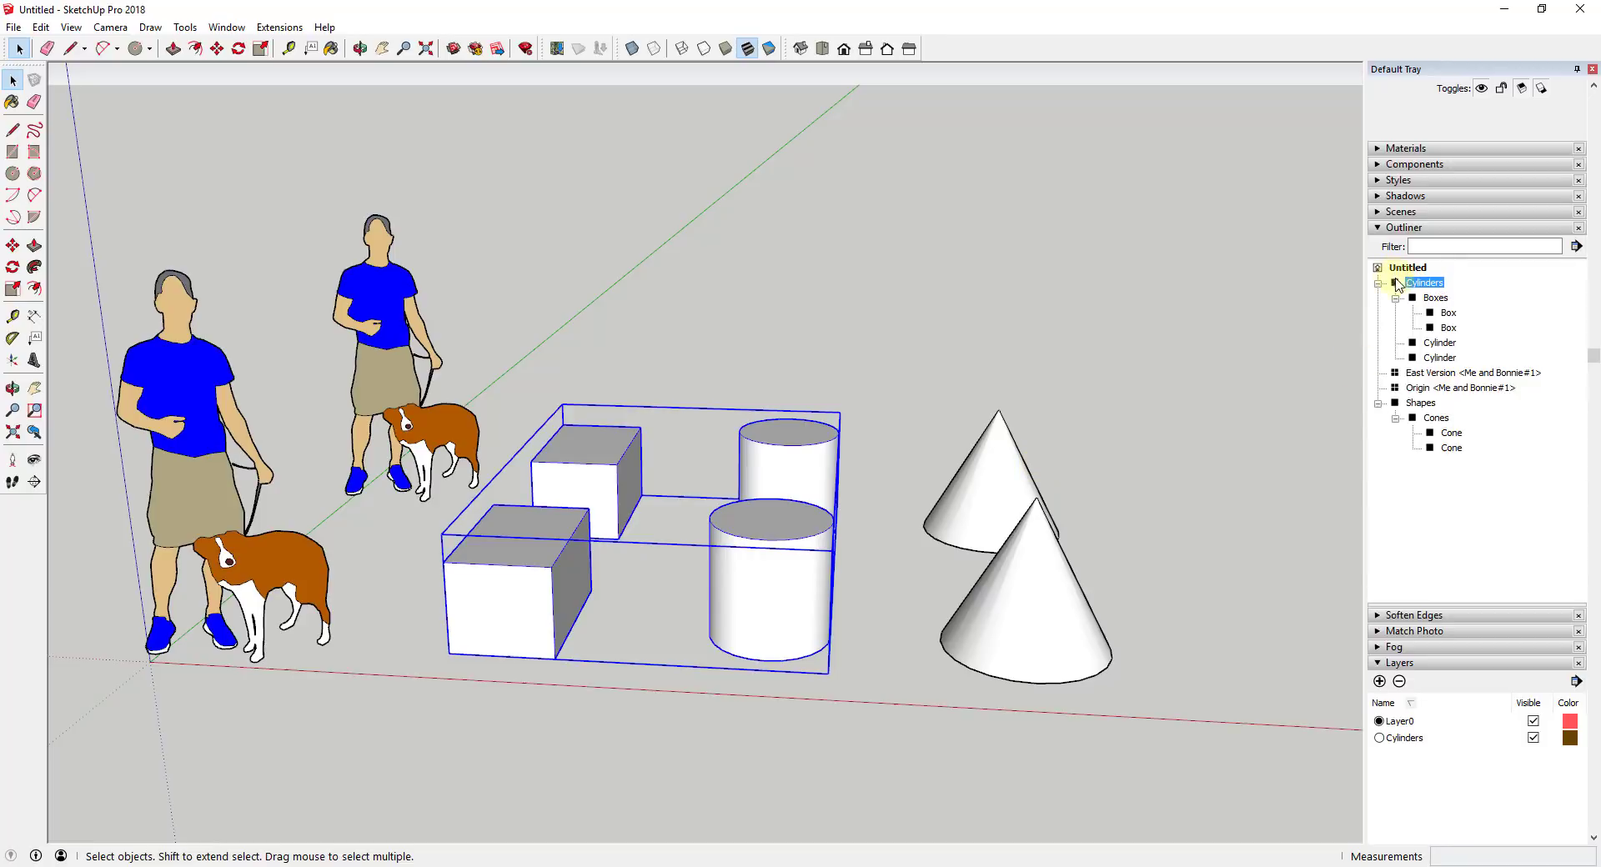
- Move the Boxes and Cylinders groups back into the Shapes group in the Outliner, and select Shapes in the model
{"action": "left_click_drag", "start_coordinate": [1434, 302], "coordinate": [1422, 407]}
{"action": "left_click_drag", "start_coordinate": [1421, 286], "coordinate": [1422, 360]}
{"action": "left_click", "coordinate": [784, 575]}
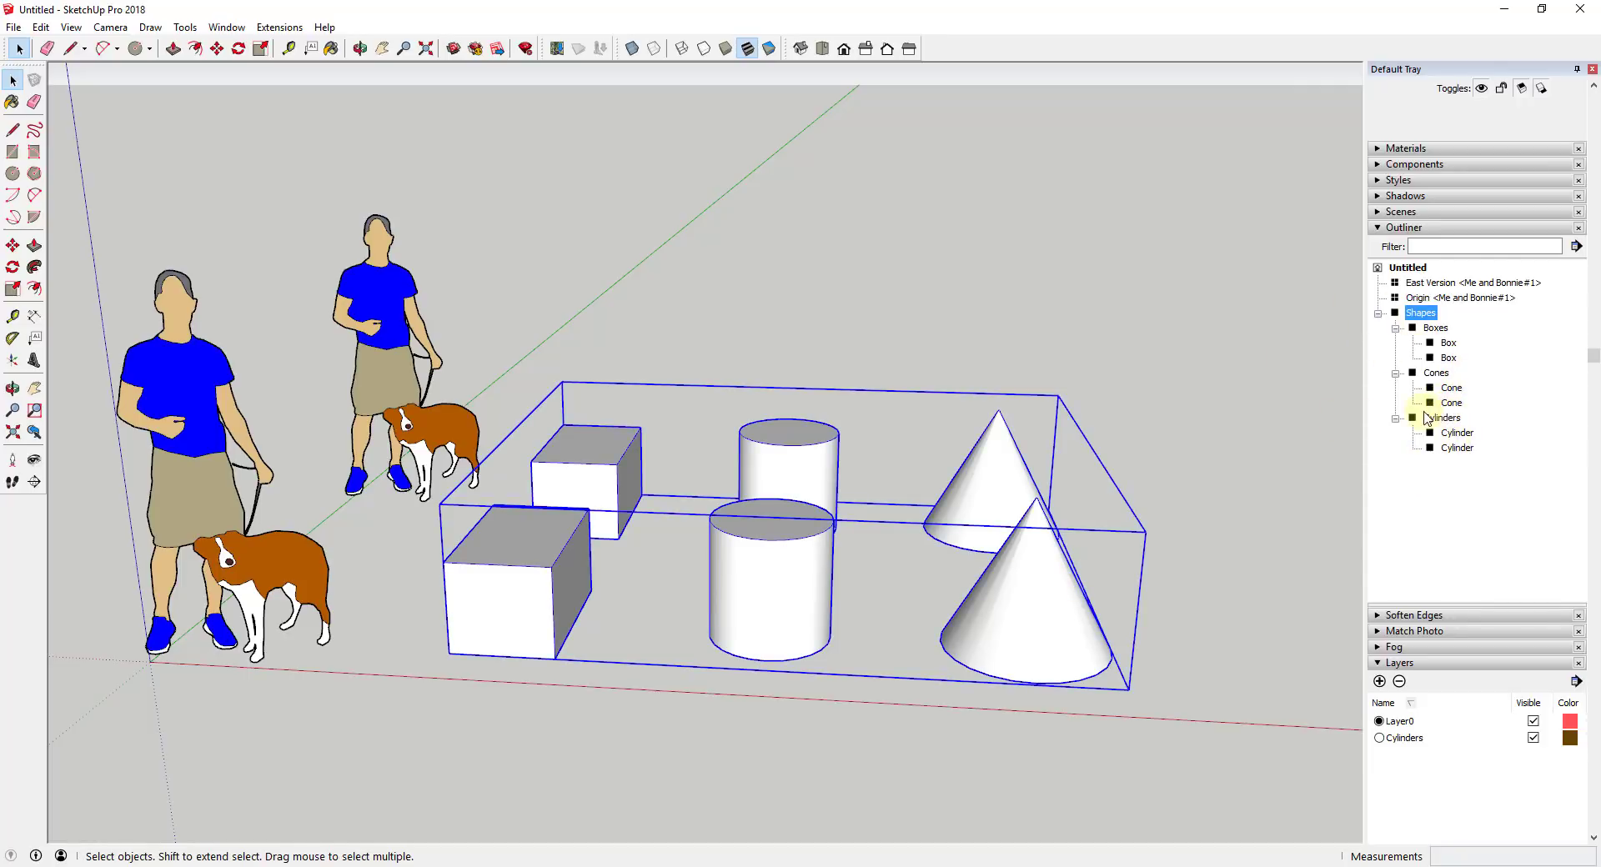
- Explode the Shapes group from the Outliner
{"action": "right_click", "coordinate": [1424, 319]}
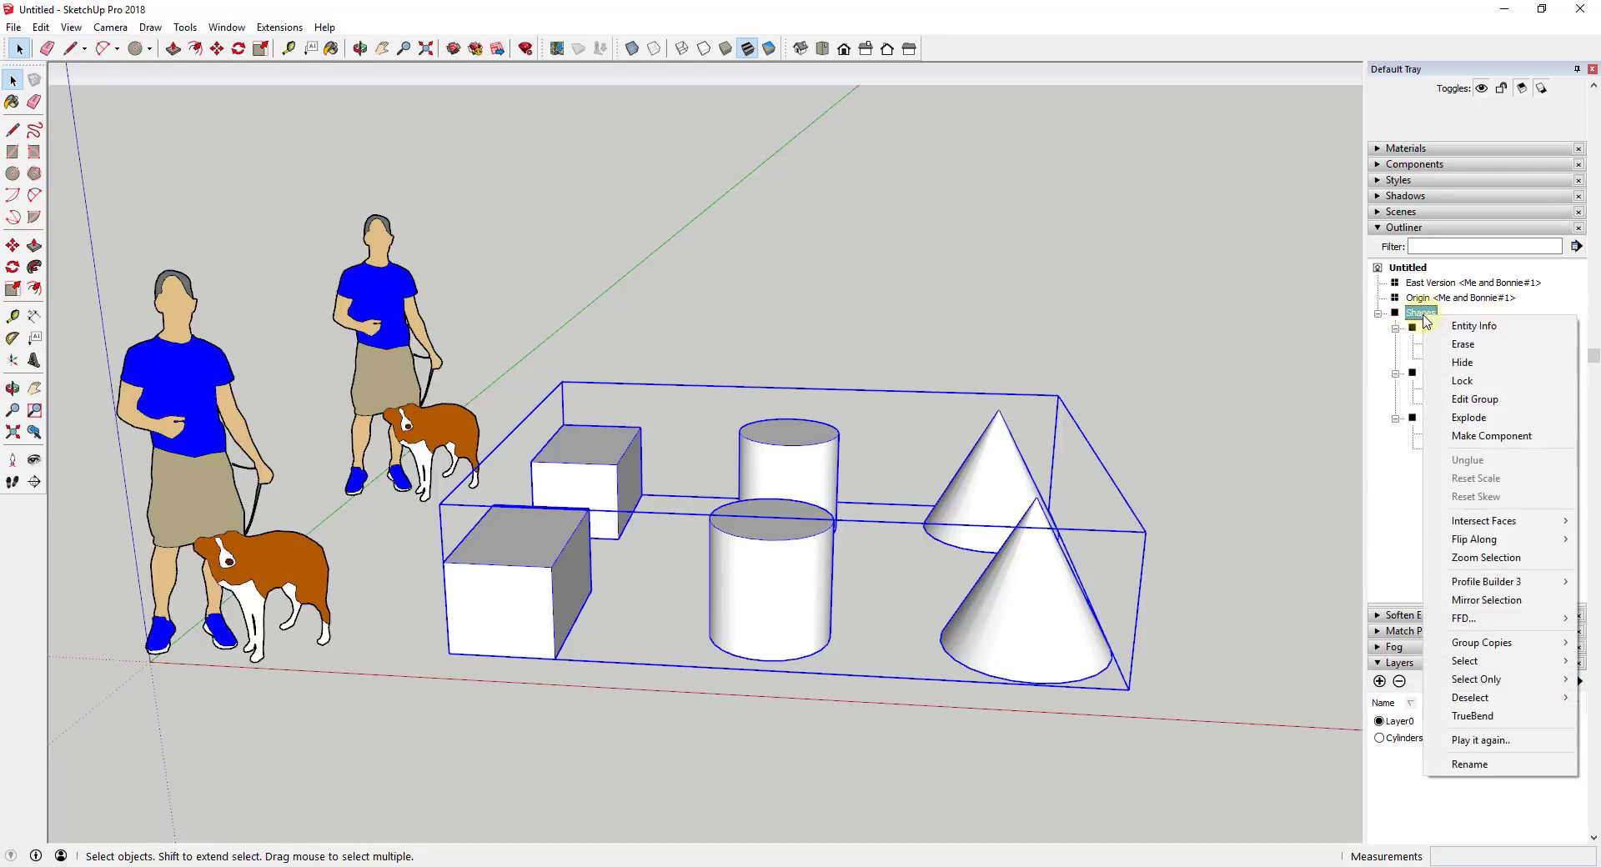
{"action": "left_click", "coordinate": [1454, 419]}
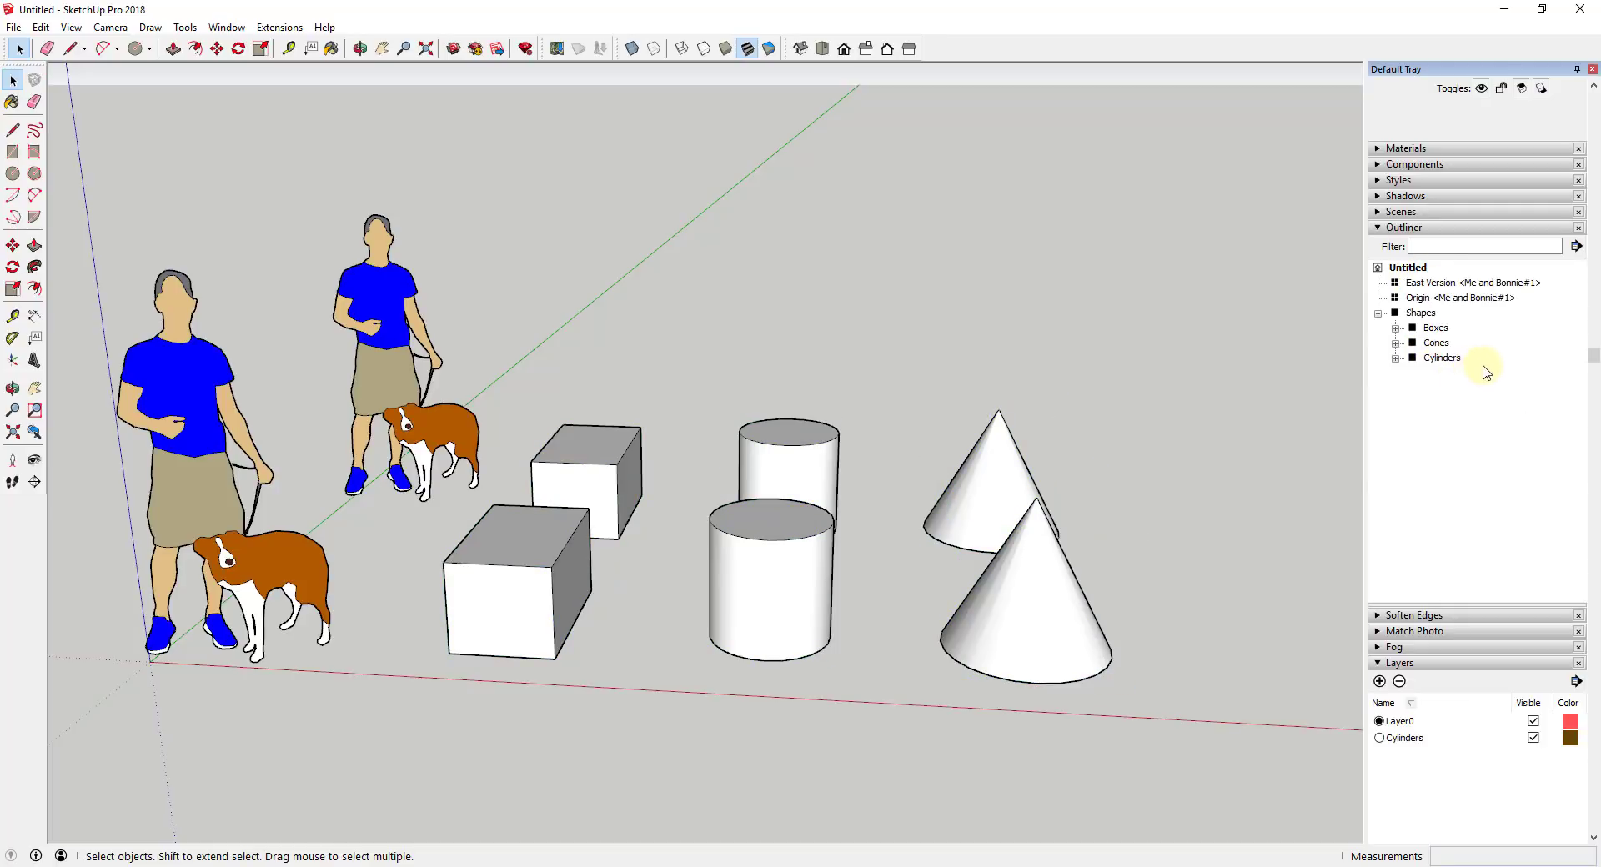
- Select the Boxes group and expand the Boxes, Cones and Cylinders groups in the Outliner
{"action": "left_click", "coordinate": [1417, 313]}
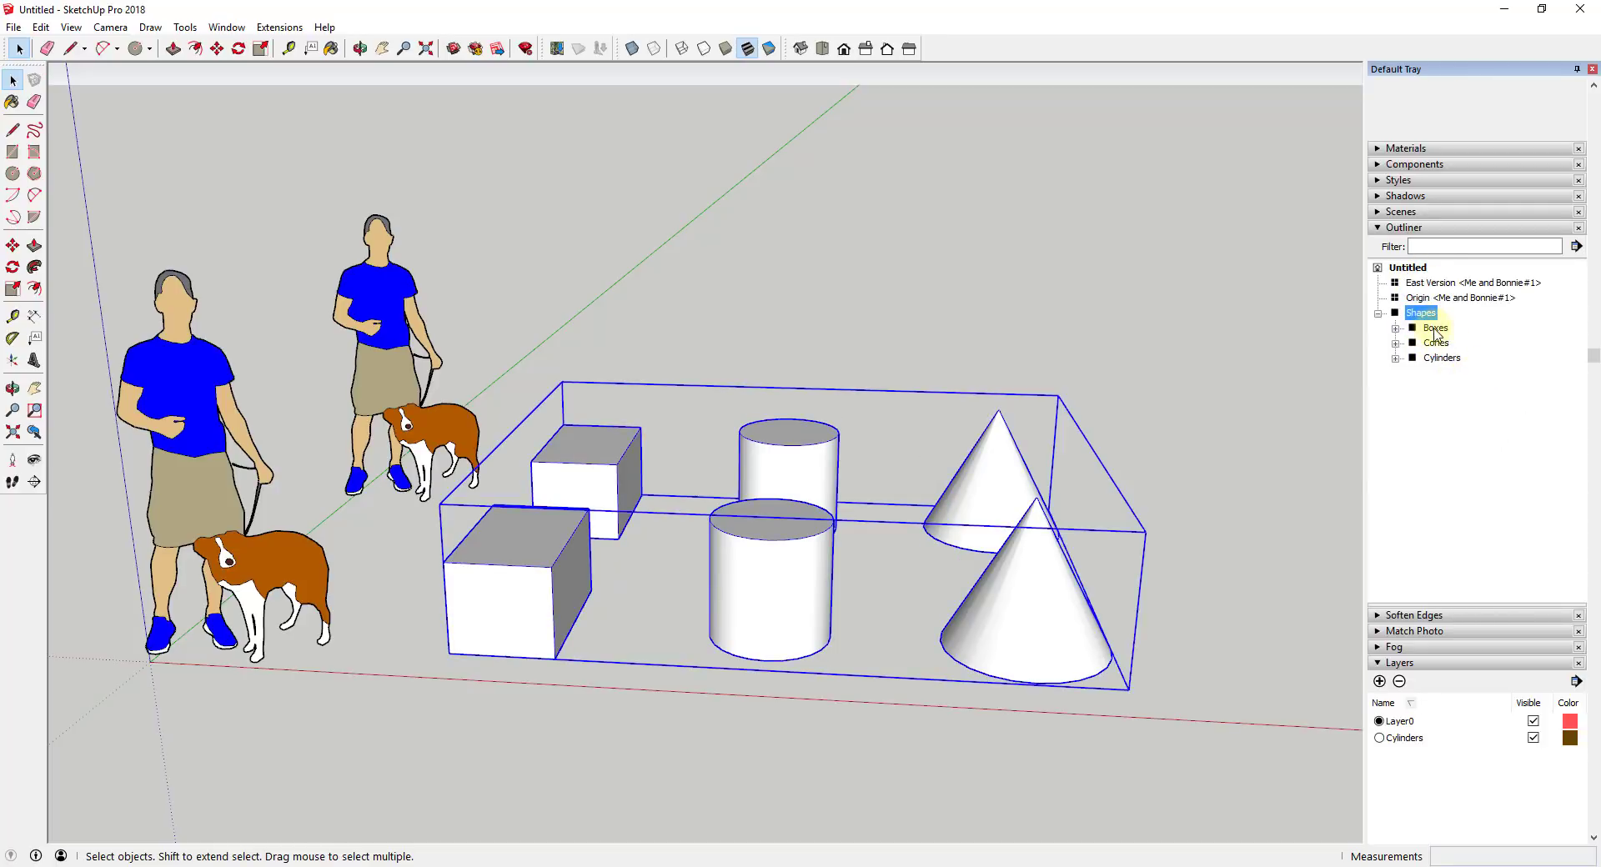
{"action": "left_click", "coordinate": [1433, 330]}
{"action": "left_click", "coordinate": [1395, 328]}
{"action": "left_click", "coordinate": [1395, 372]}
{"action": "left_click", "coordinate": [1395, 418]}
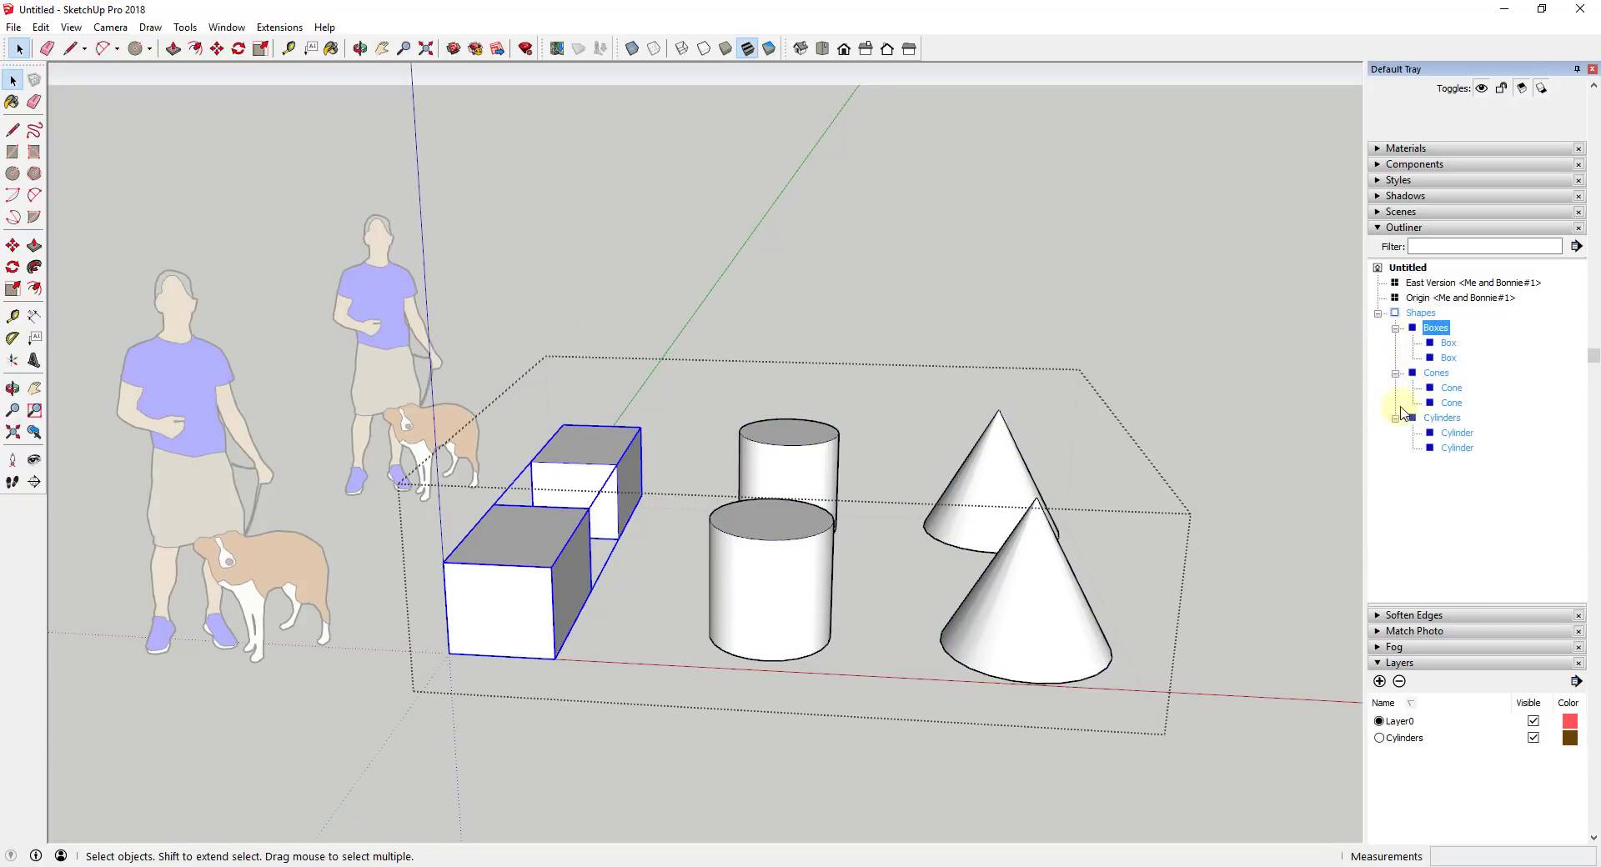
- Select the Boxes, Cones and Cylinders groups together in the Outliner, explode them and exit the Shapes group
{"action": "left_click", "coordinate": [1439, 375], "text": "ctrl"}
{"action": "left_click", "coordinate": [1443, 419], "text": "ctrl"}
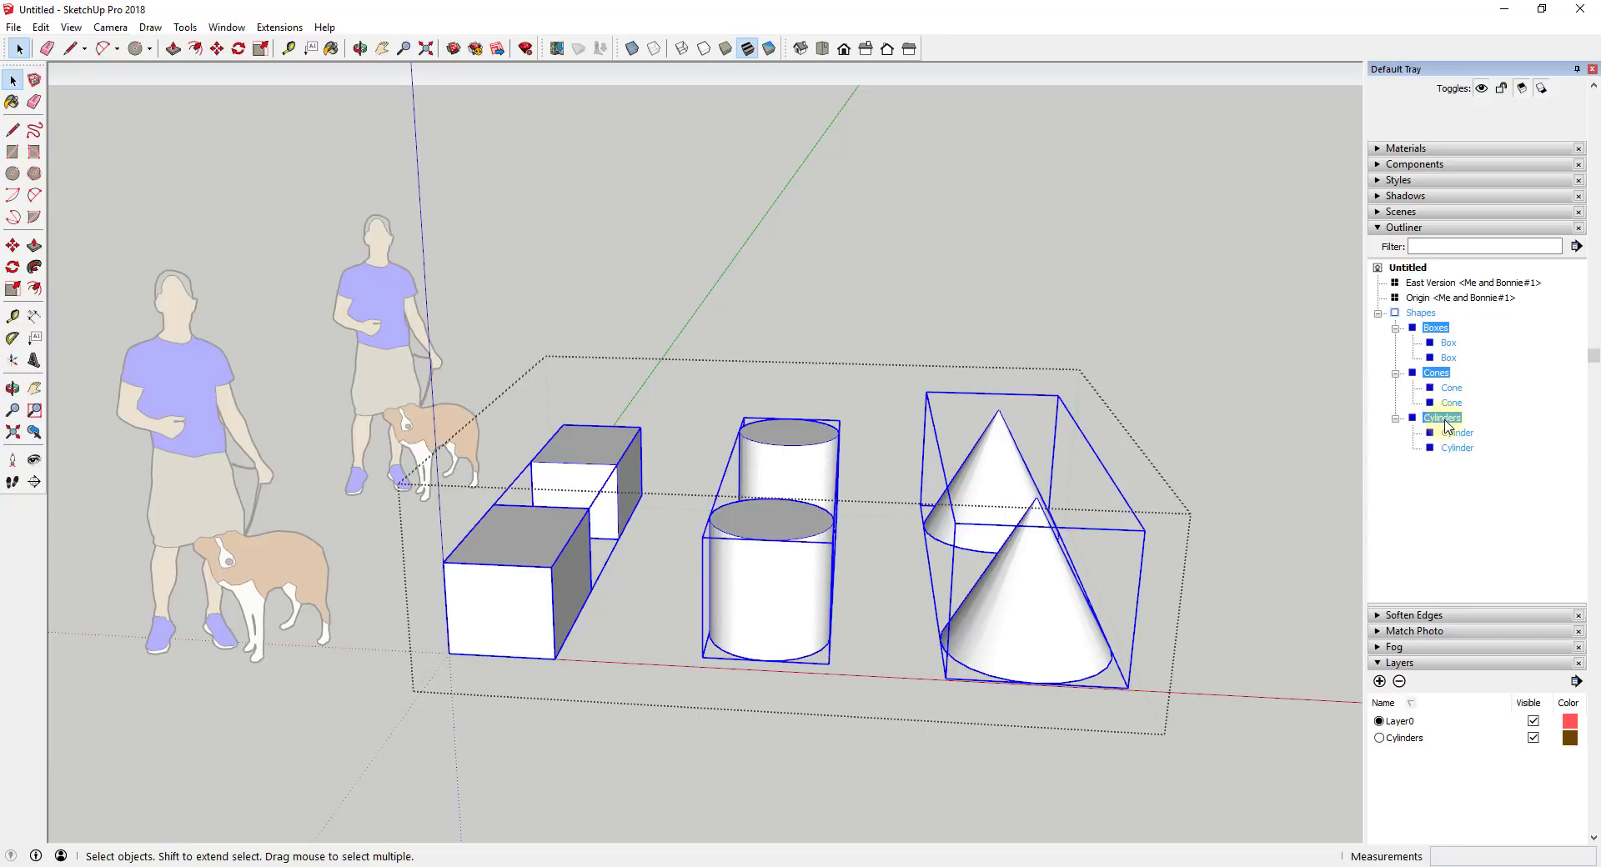
{"action": "left_click", "coordinate": [1435, 327]}
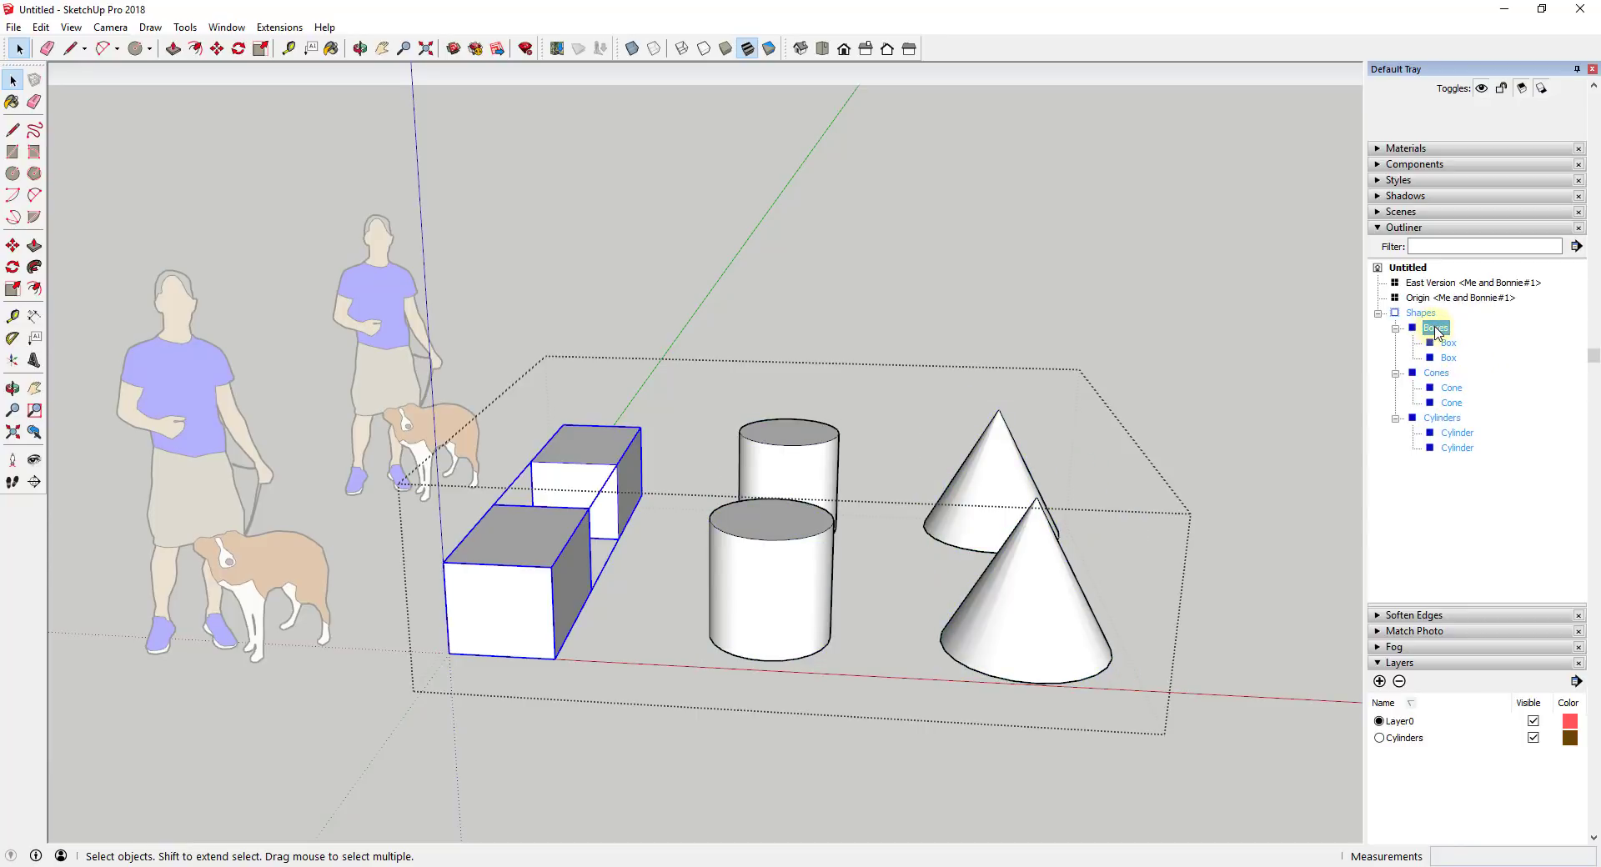
{"action": "left_click", "coordinate": [1437, 373], "text": "ctrl"}
{"action": "left_click", "coordinate": [1443, 419], "text": "ctrl"}
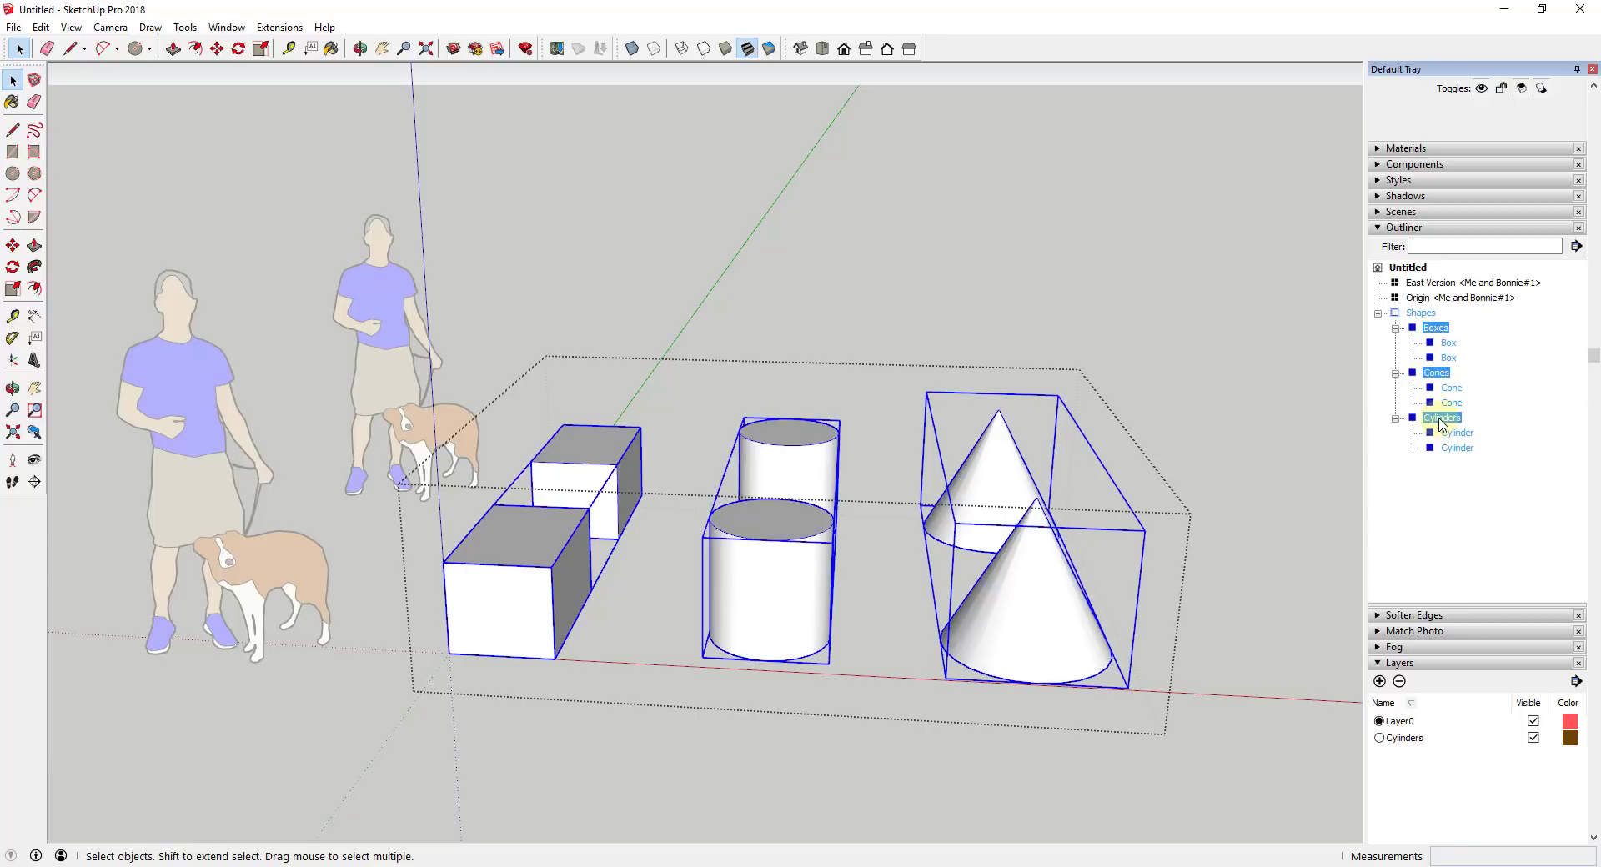
{"action": "right_click", "coordinate": [1442, 424]}
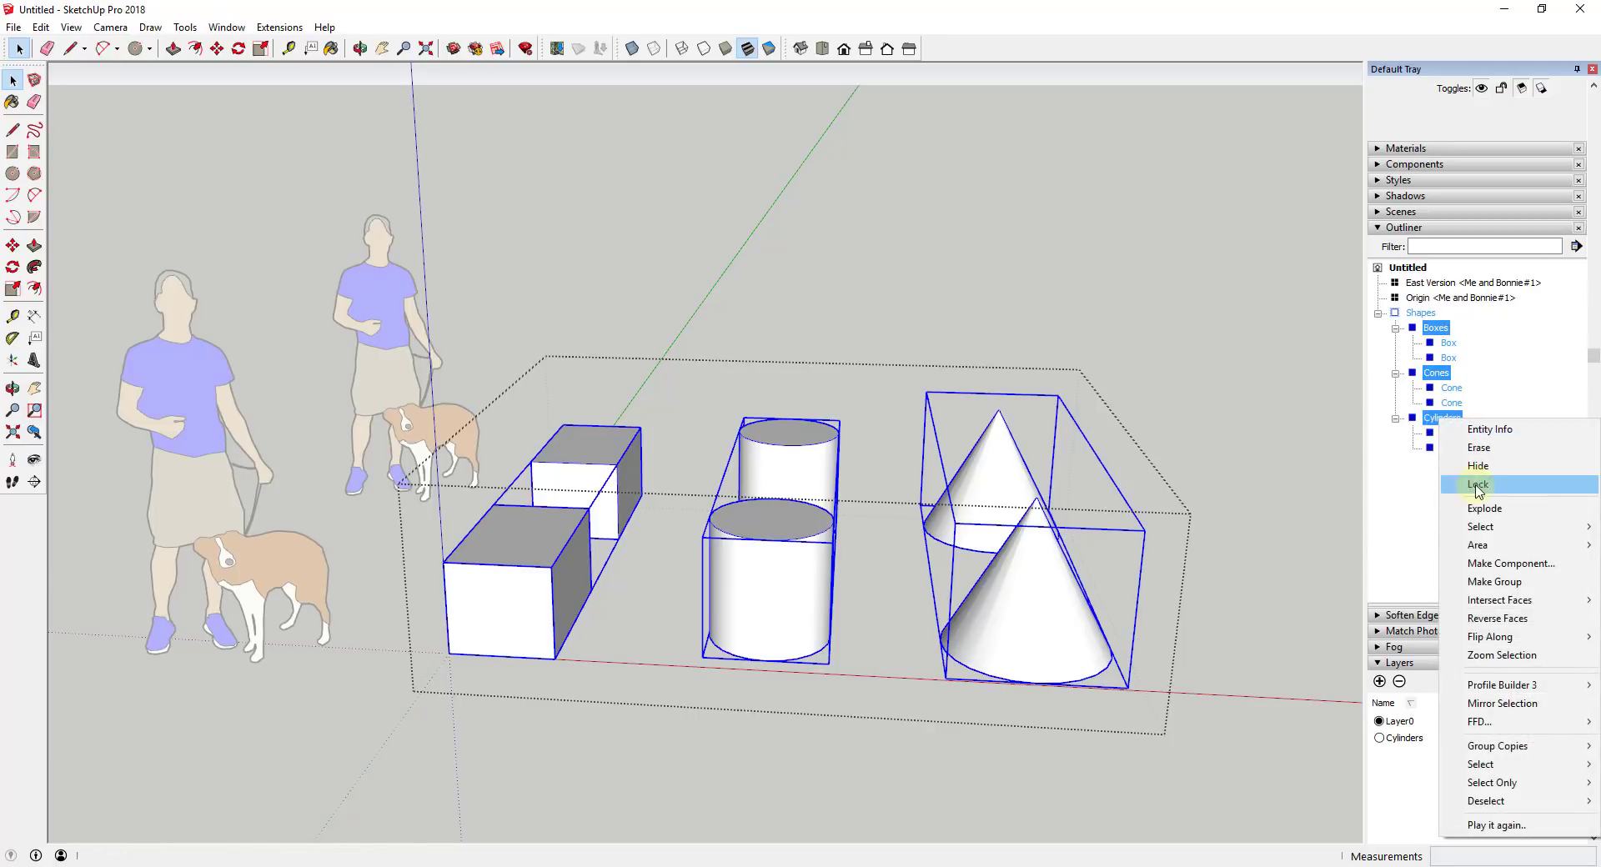
{"action": "left_click", "coordinate": [1486, 510]}
{"action": "left_click", "coordinate": [1464, 339]}
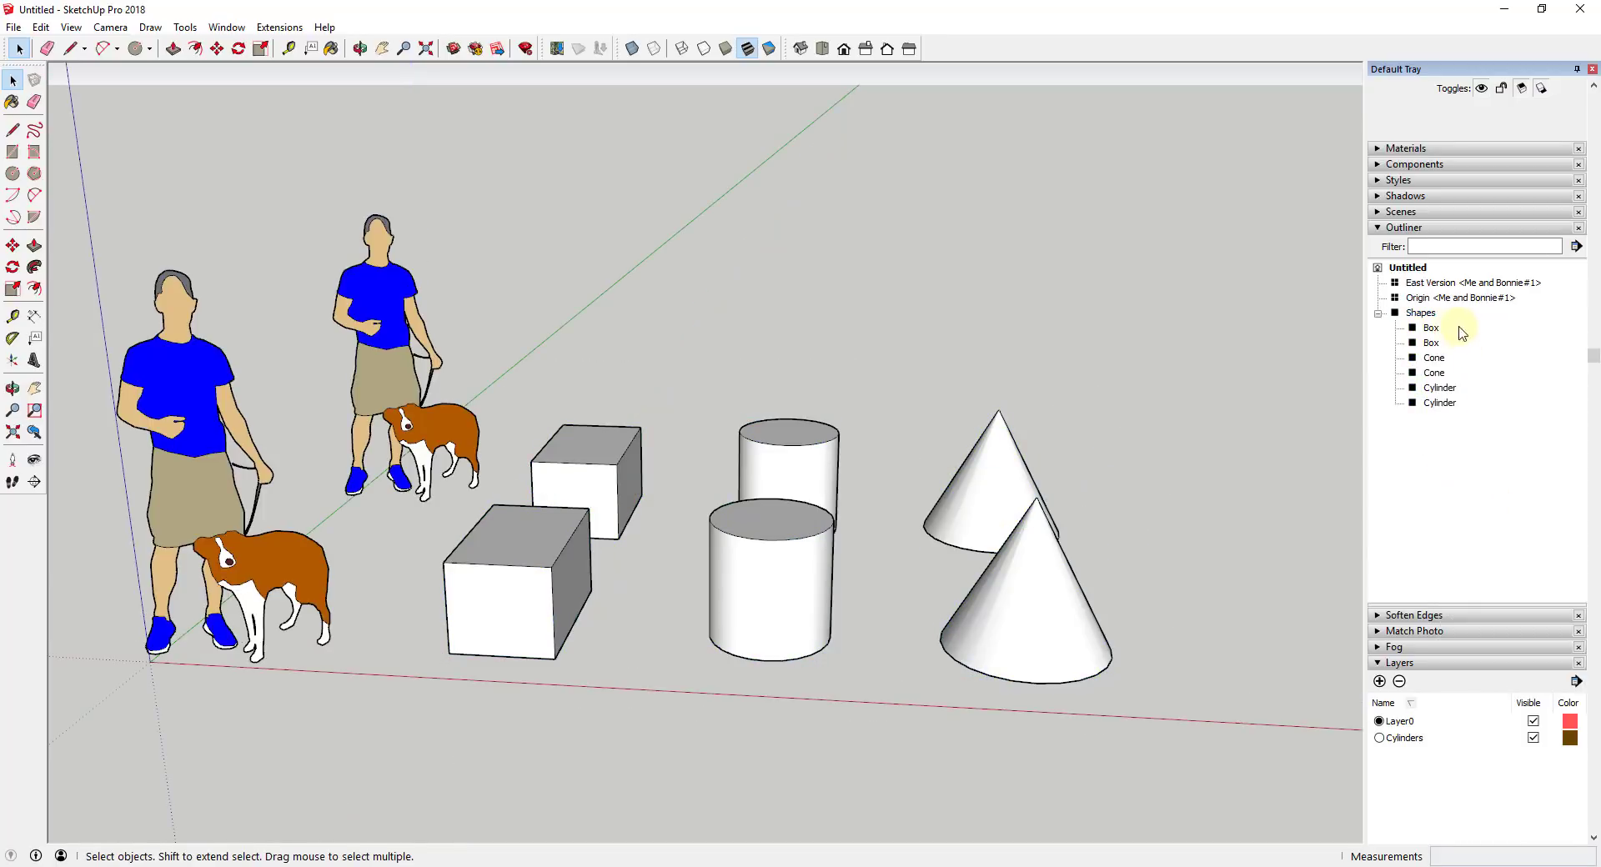
- Select each Box, Cone and Cylinder inside Shapes one by one in the Outliner, and exit the group
{"action": "left_click", "coordinate": [1431, 328]}
{"action": "left_click", "coordinate": [1431, 343]}
{"action": "left_click", "coordinate": [1434, 358]}
{"action": "left_click", "coordinate": [1434, 372]}
{"action": "left_click", "coordinate": [1438, 388]}
{"action": "left_click", "coordinate": [1439, 403]}
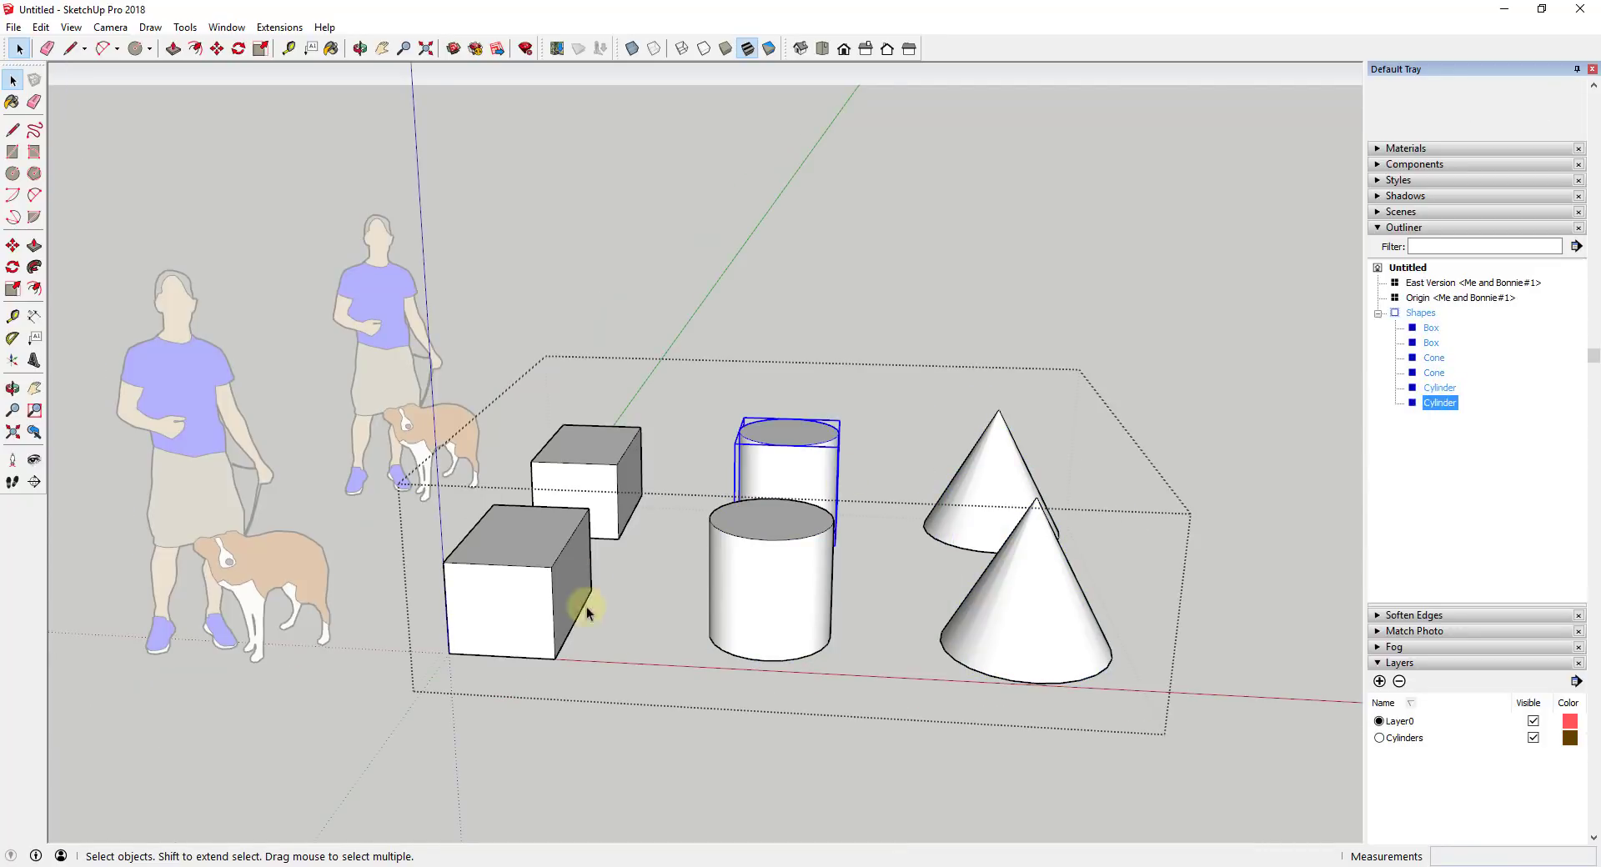
{"action": "left_click", "coordinate": [1222, 358]}
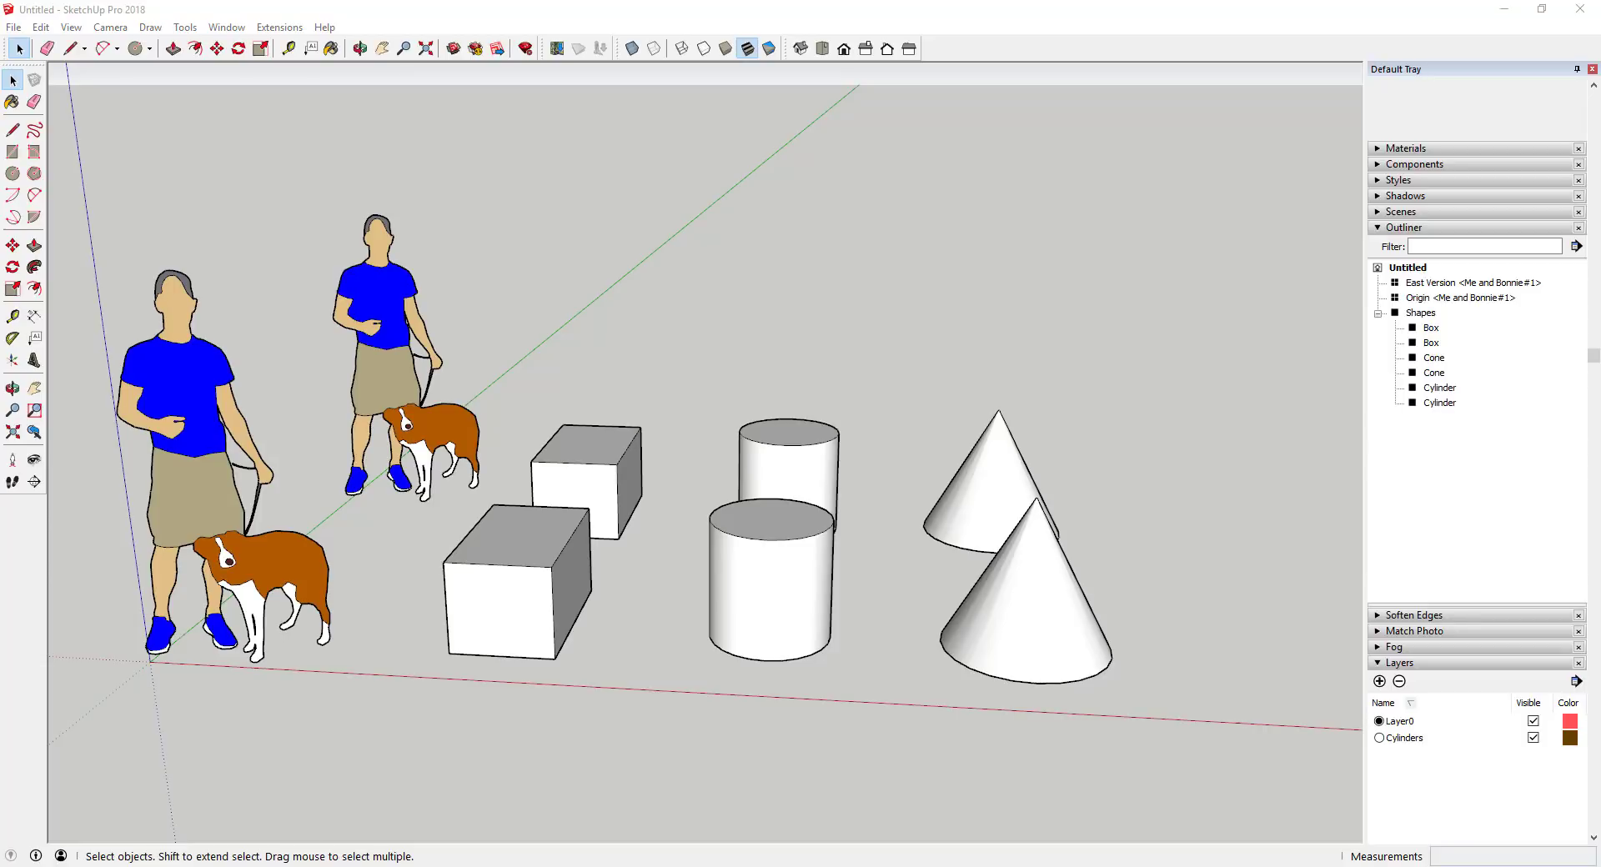
- Select the whole Shapes group in the model
{"action": "left_click", "coordinate": [813, 567]}
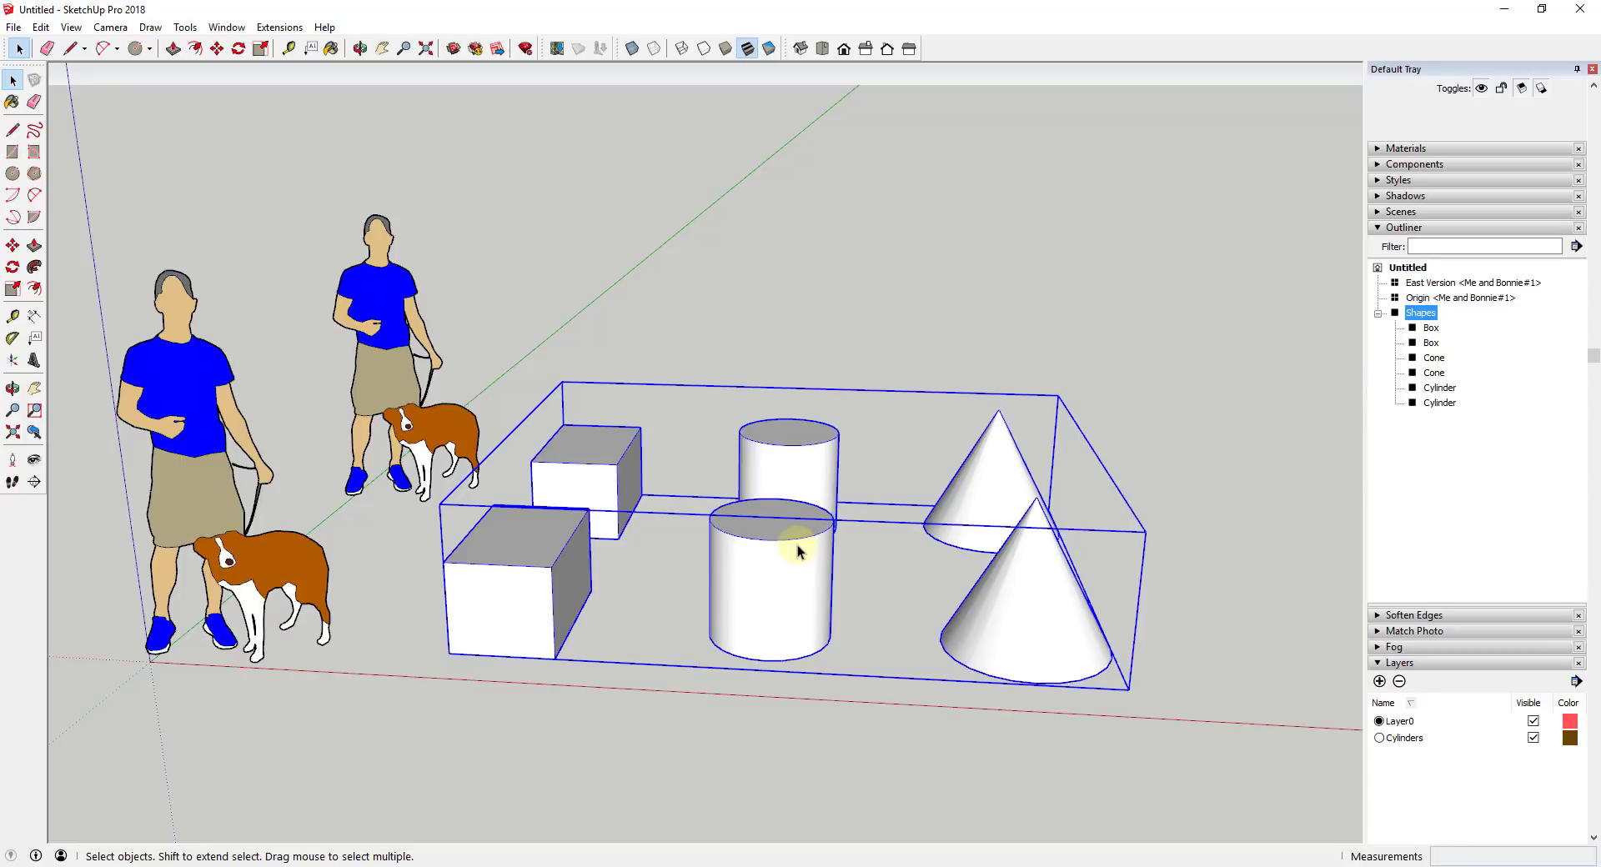
{"action": "scroll", "coordinate": [690, 541], "scroll_direction": "down", "scroll_amount": 2}
{"action": "scroll", "coordinate": [983, 536], "scroll_direction": "up", "scroll_amount": 1}
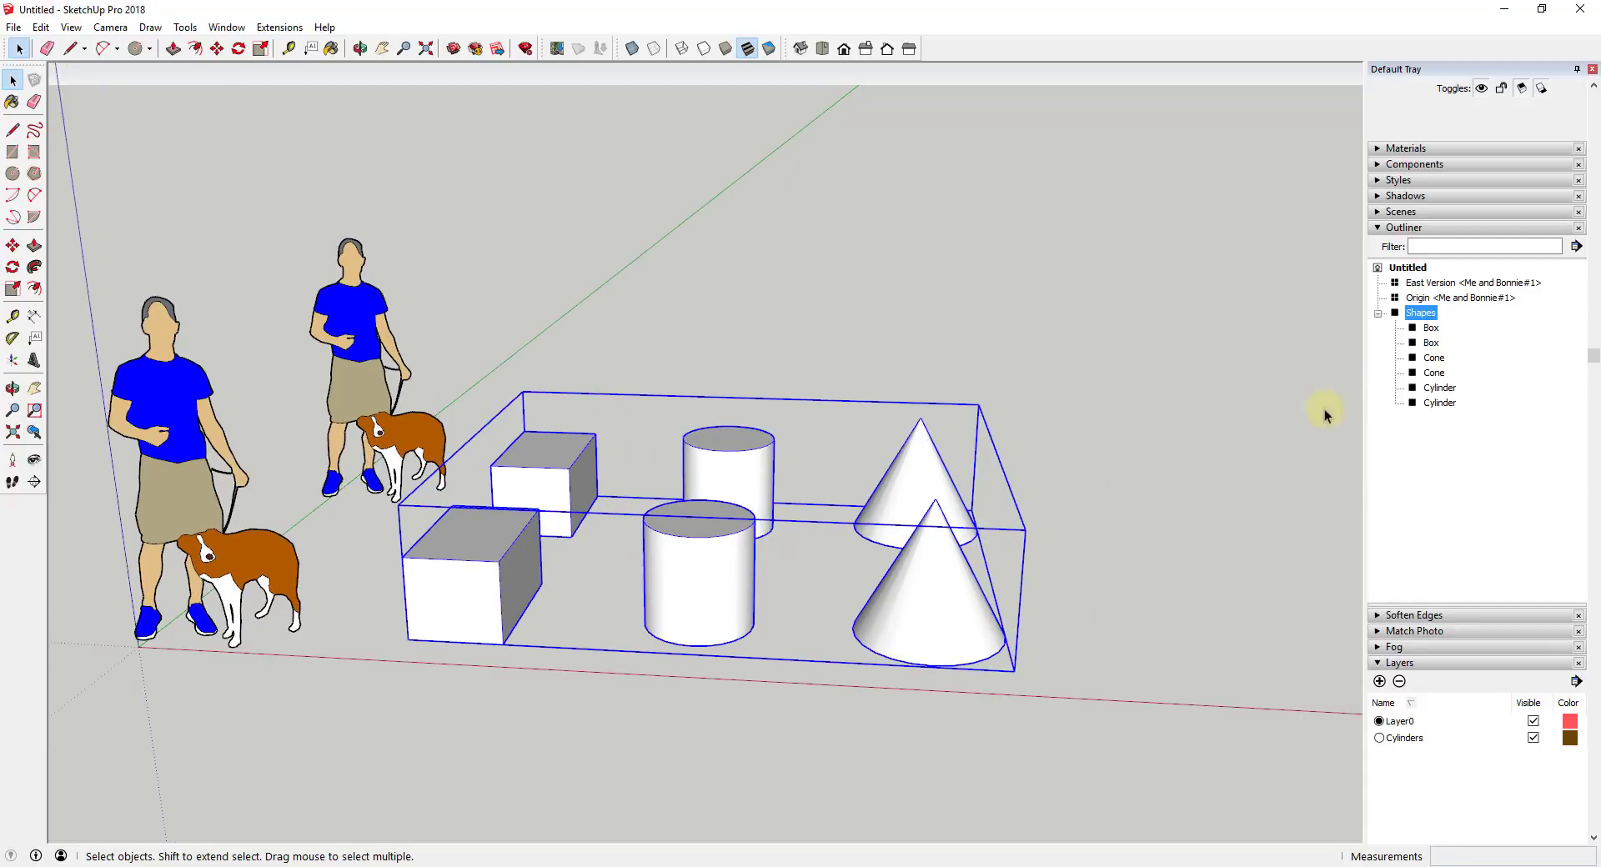